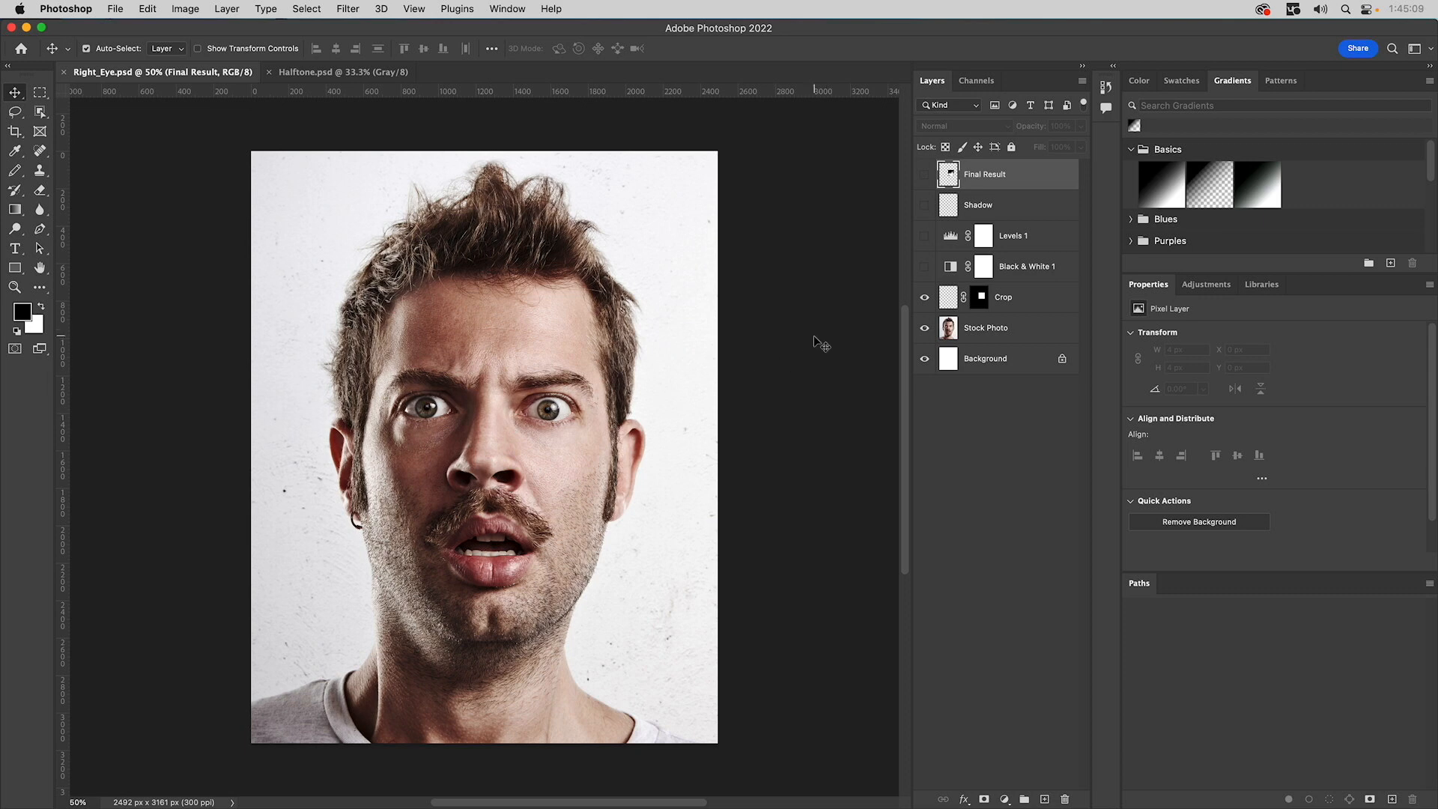
Crop the portrait to the square area around the eye defined by the Crop layer's mask.
alt+click(981, 298)
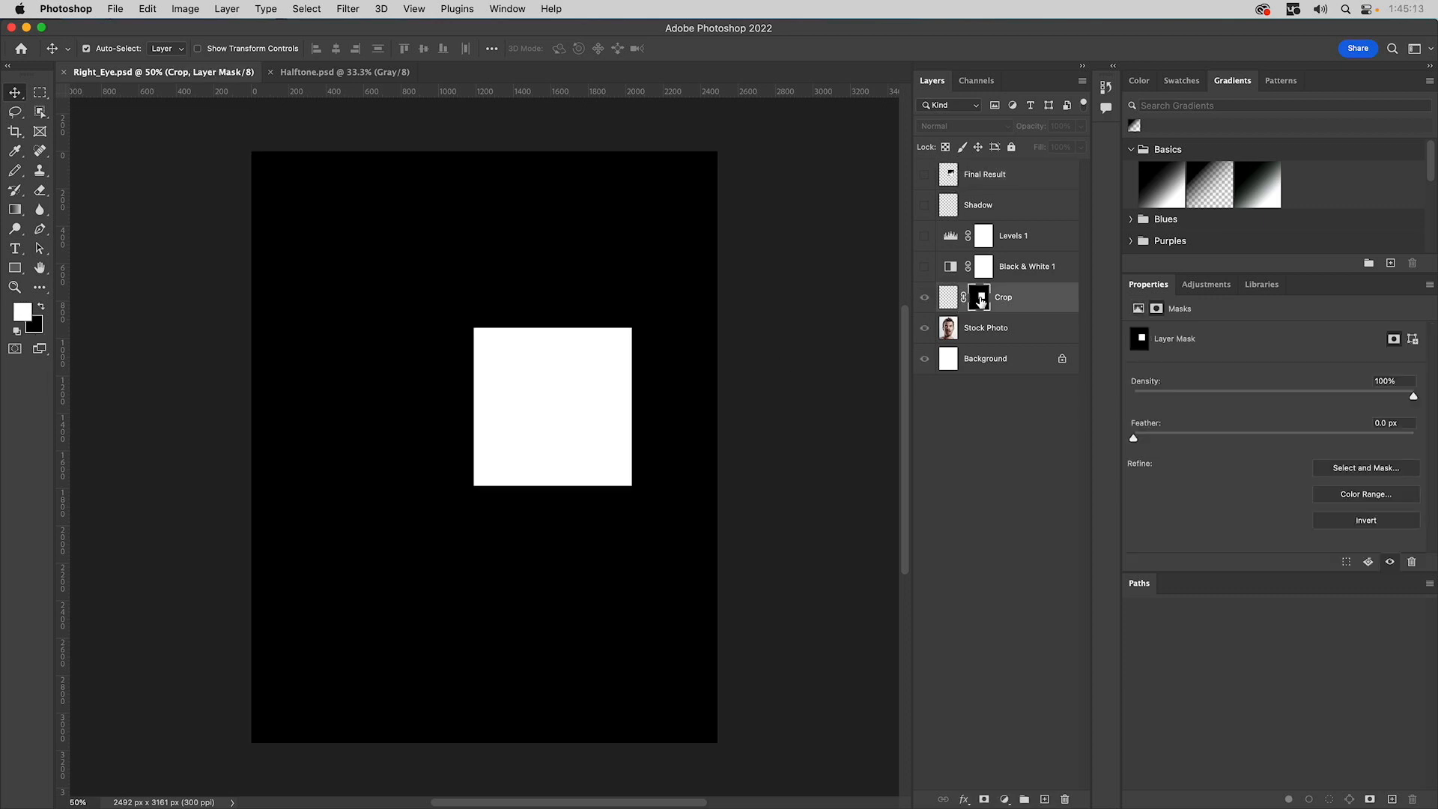
click(954, 300)
super+click(979, 302)
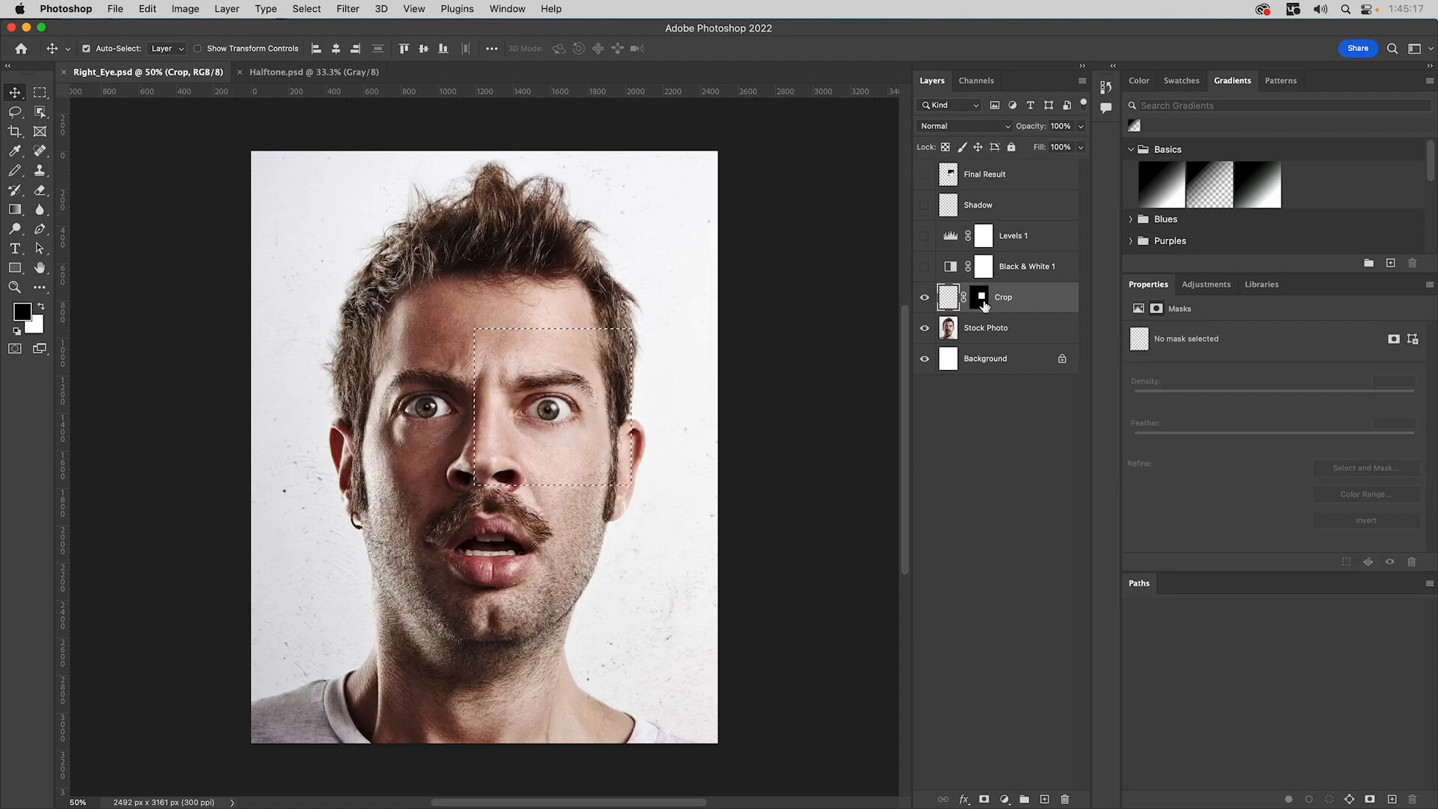
click(184, 8)
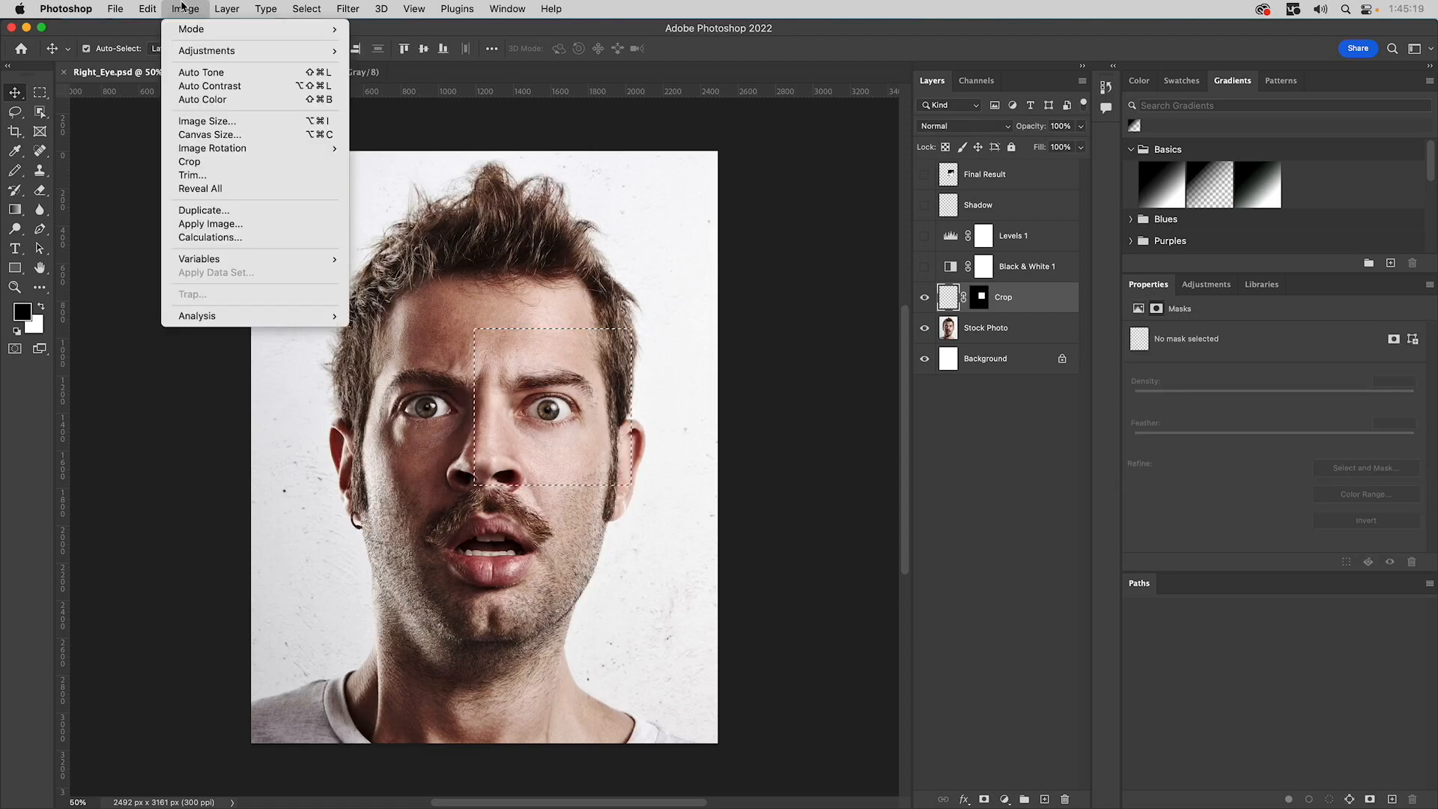
click(201, 162)
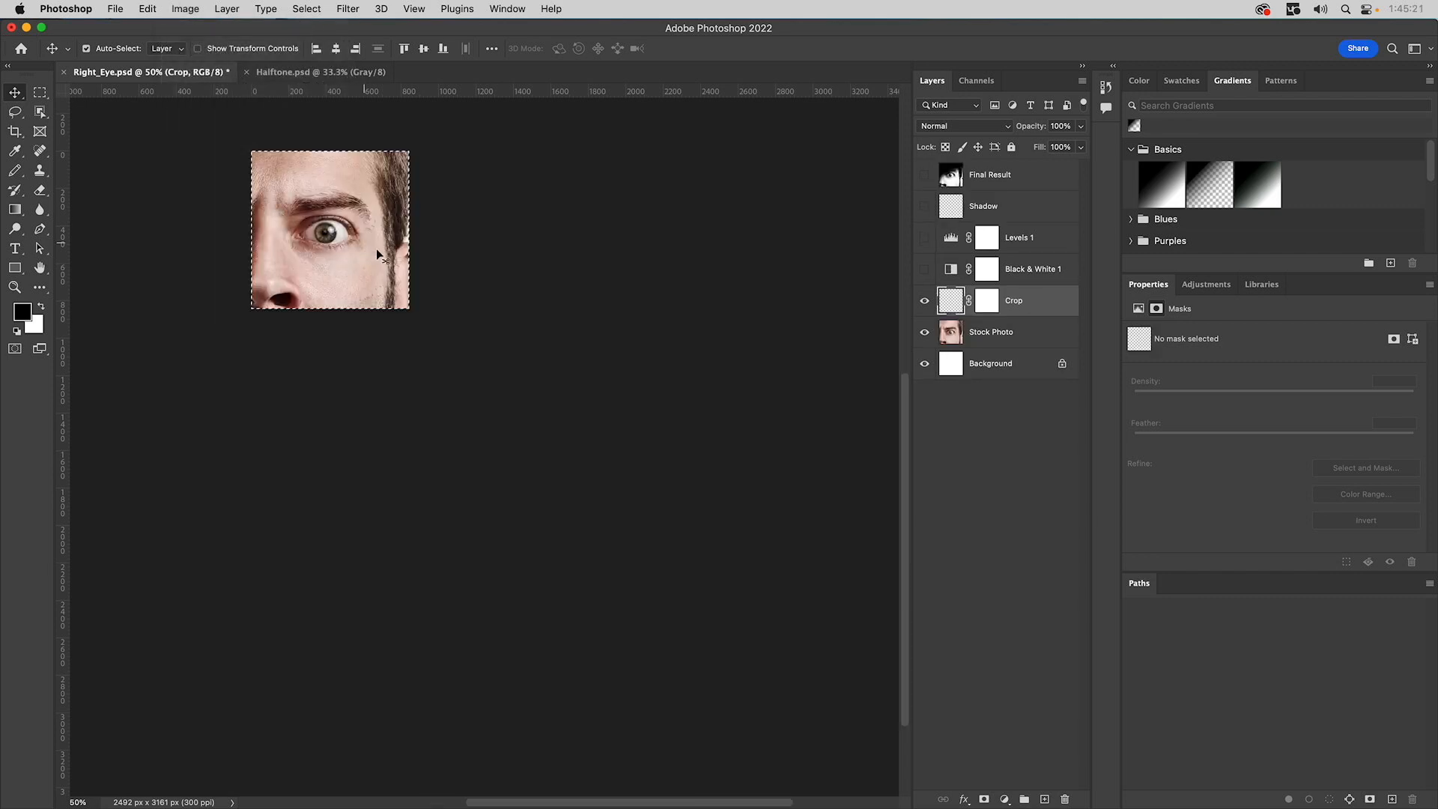
Enlarge the cropped eye image to 200% and clear the selection around it.
click(14, 287)
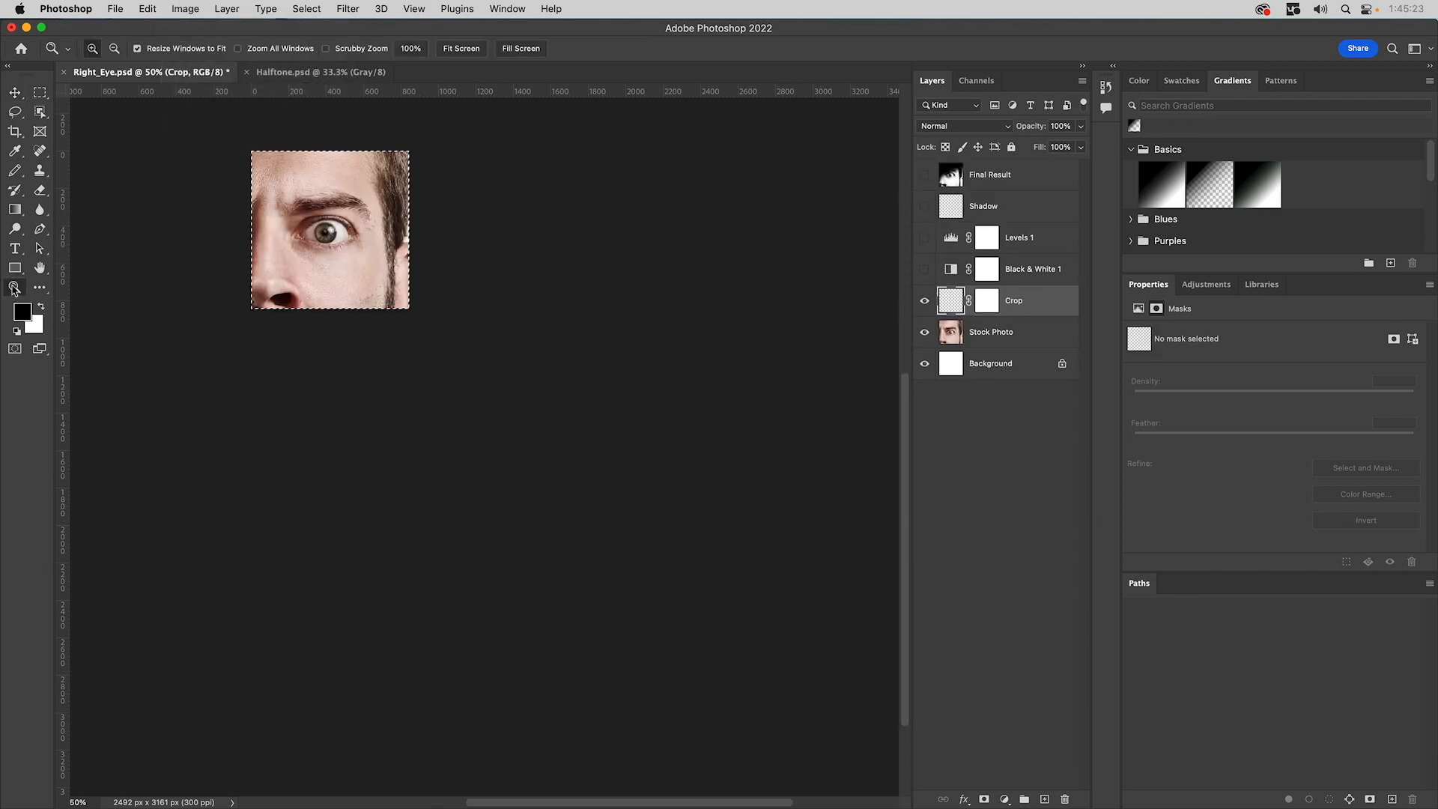
click(334, 260)
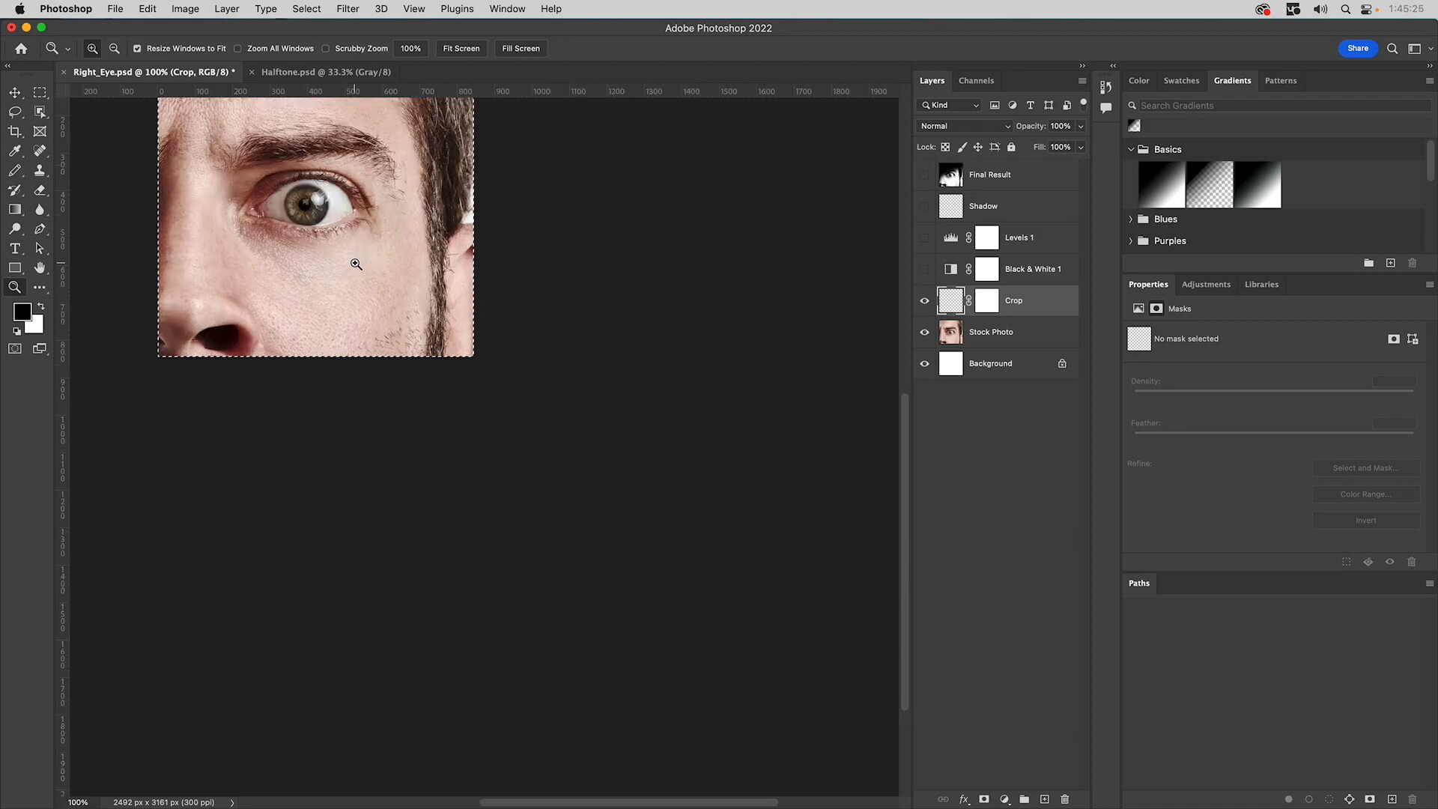
click(356, 264)
drag(354, 257, 568, 555)
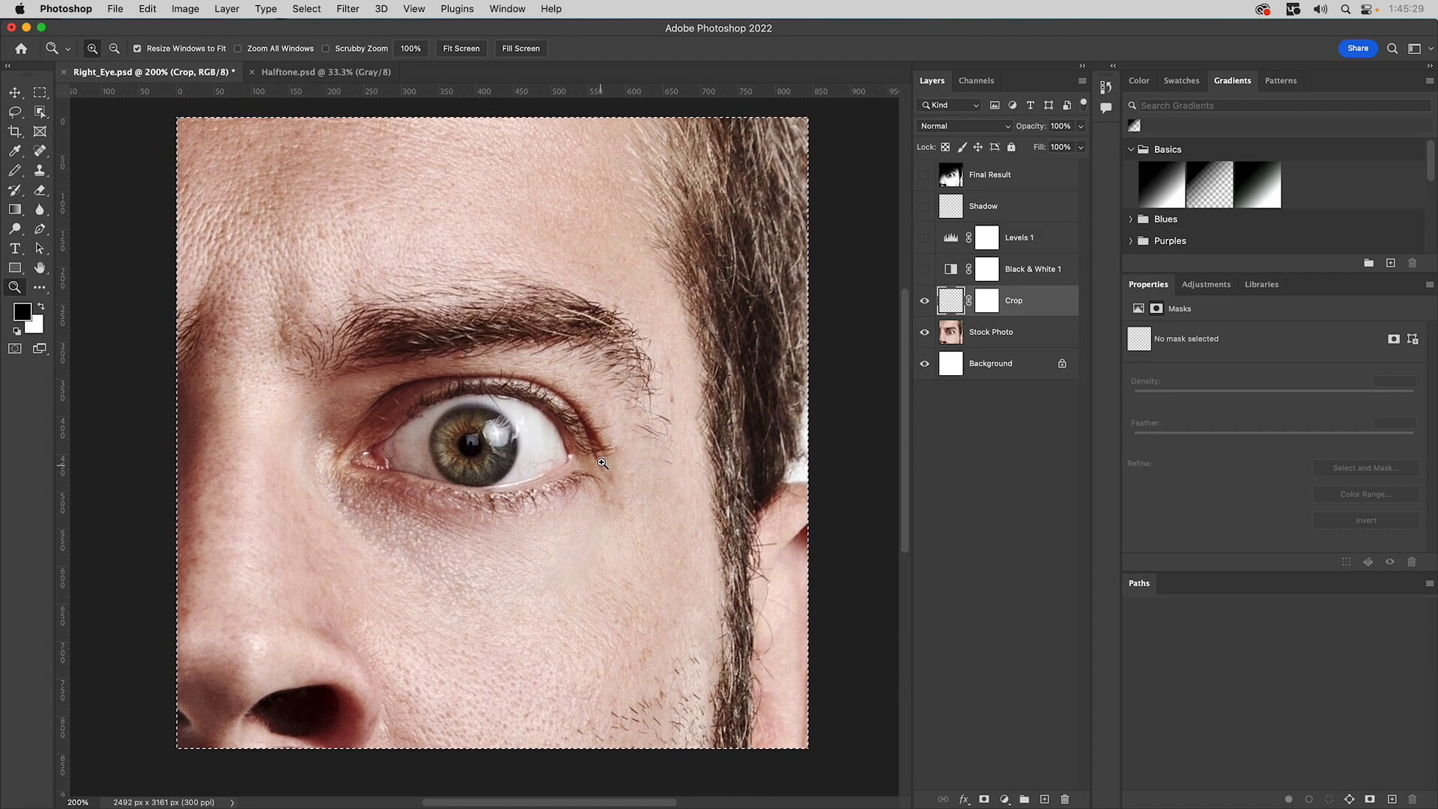
alt+click(594, 445)
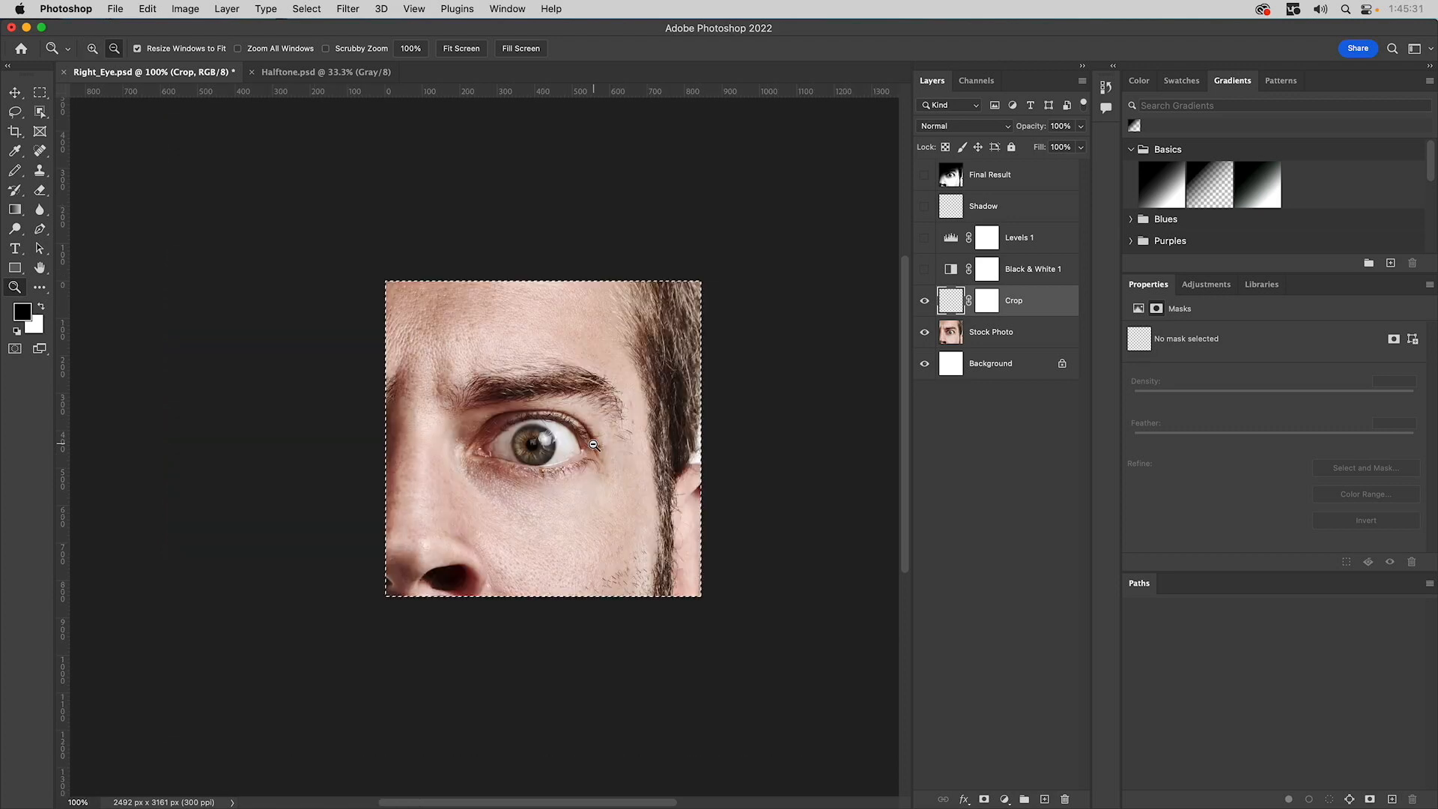
click(593, 445)
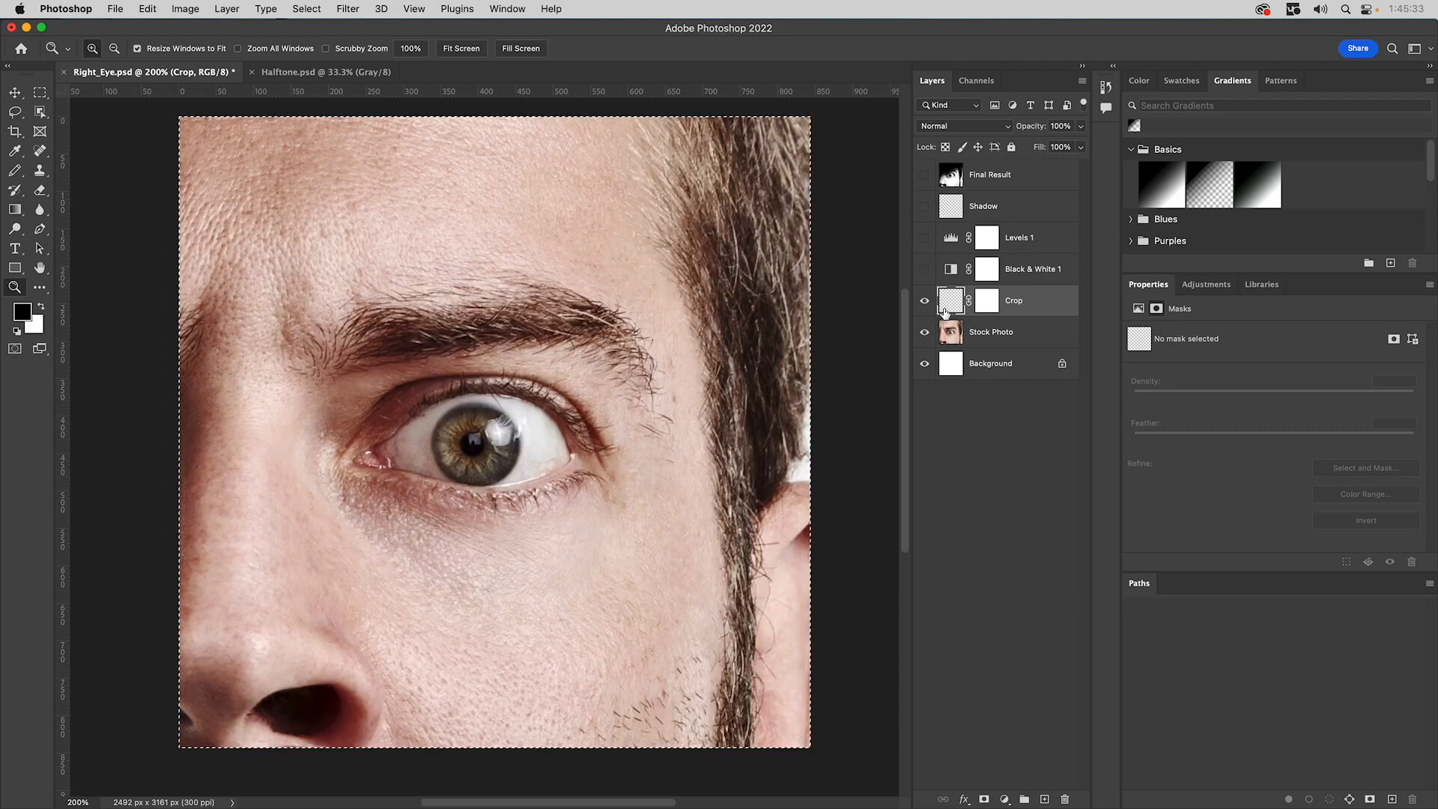
key(super+d)
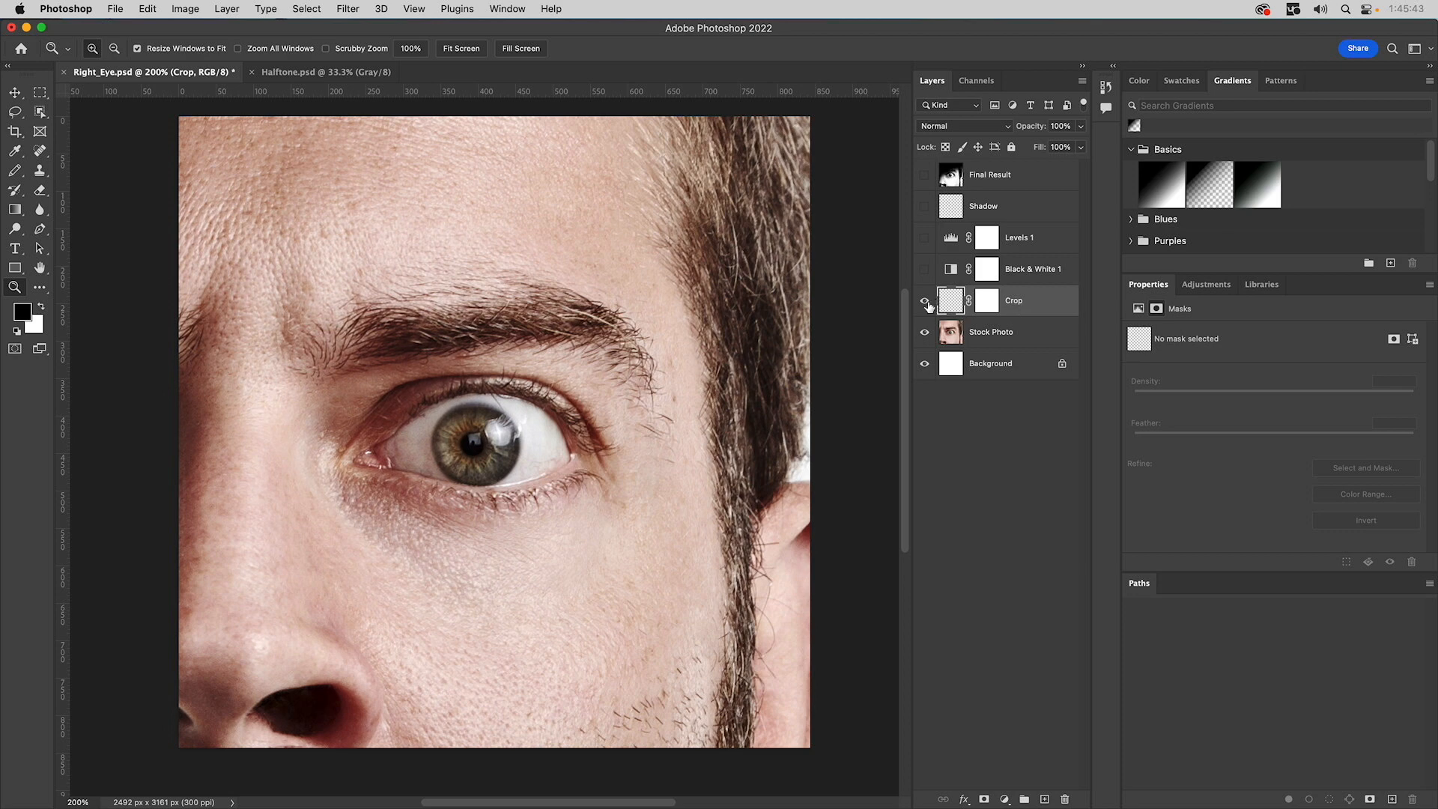
Hide the Crop layer and turn on the Black & White 1 and Levels 1 adjustment layers.
click(925, 301)
click(925, 268)
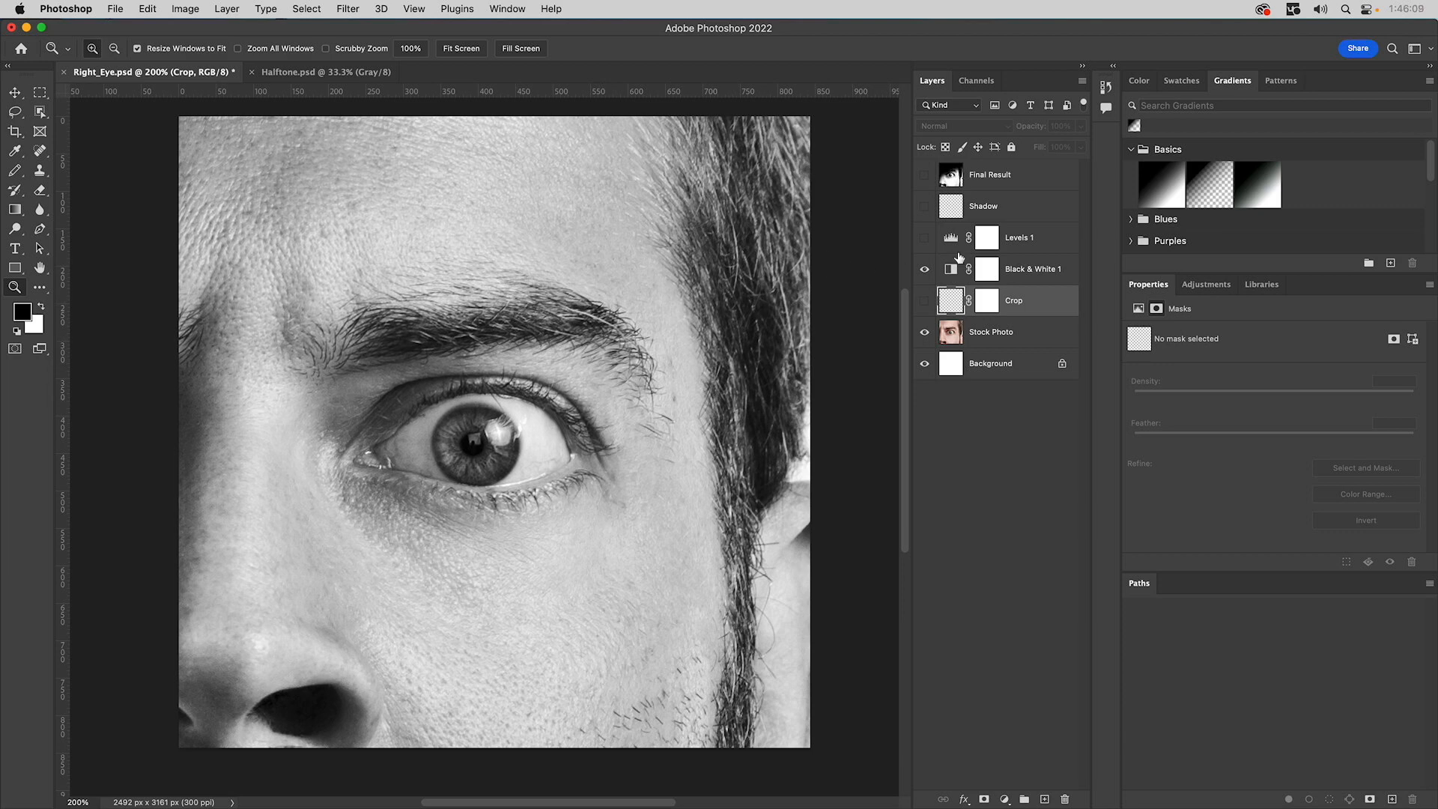
click(925, 238)
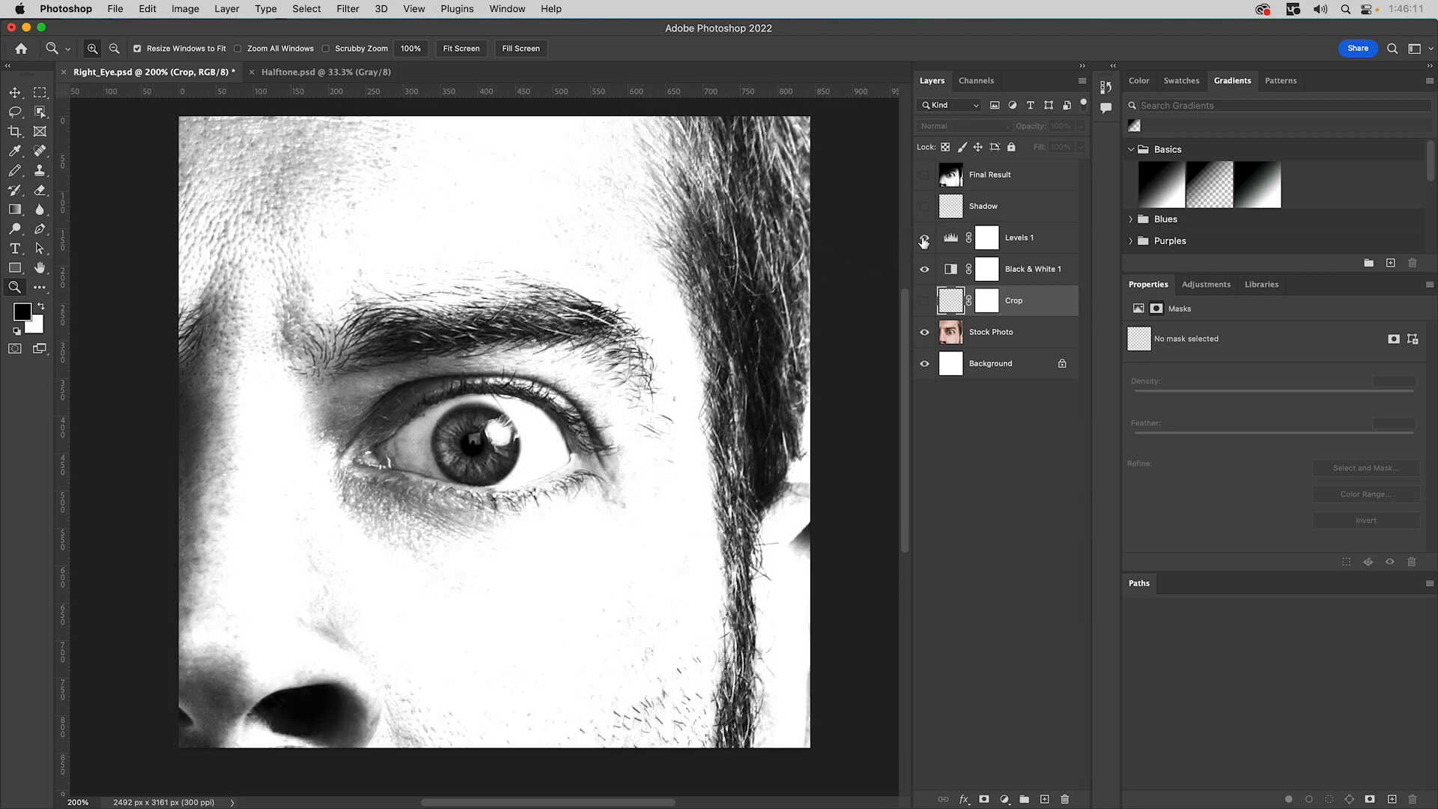
Turn on the Shadow layer and darken the face's upper and left edges on it with several black-to-transparent linear gradients.
click(924, 207)
click(987, 211)
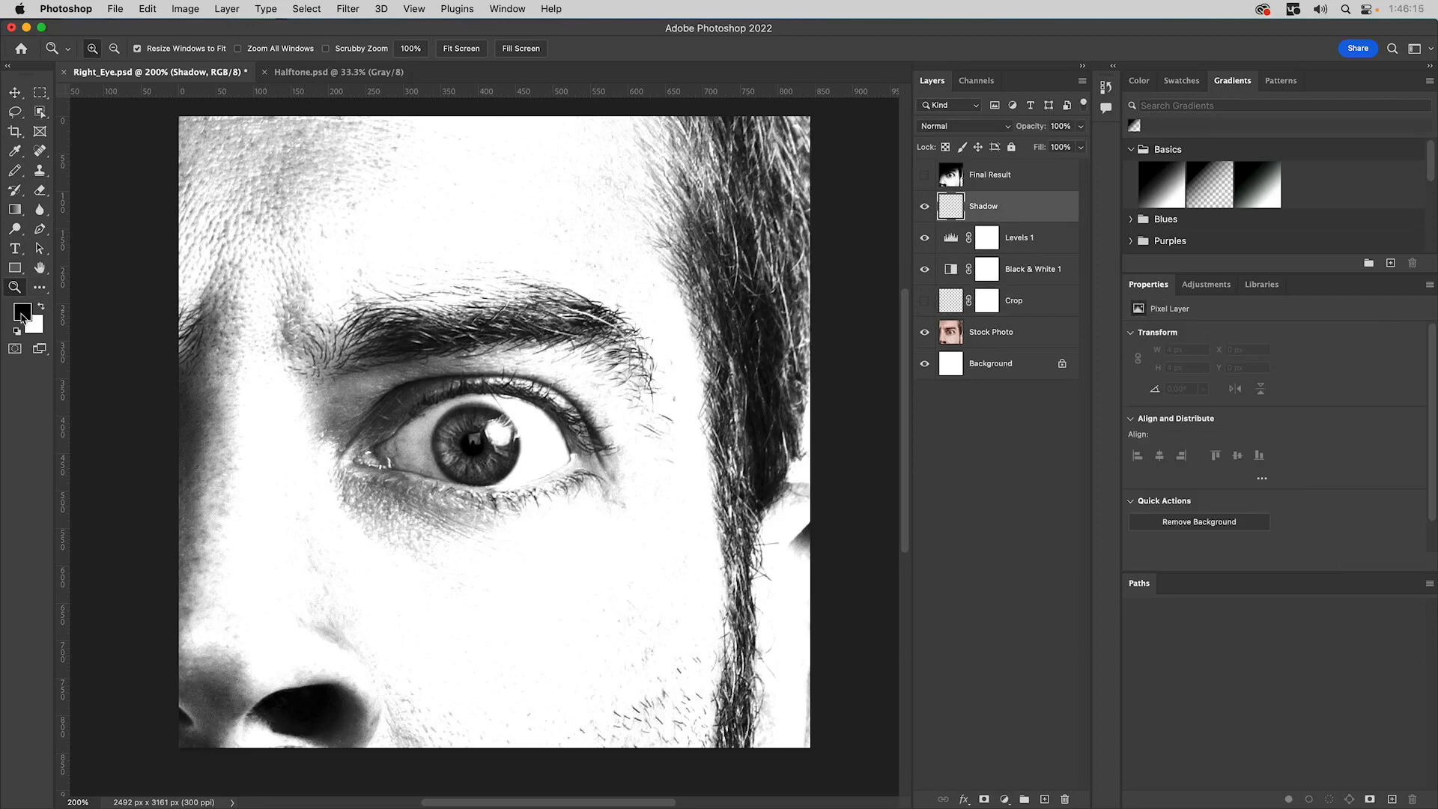
click(16, 211)
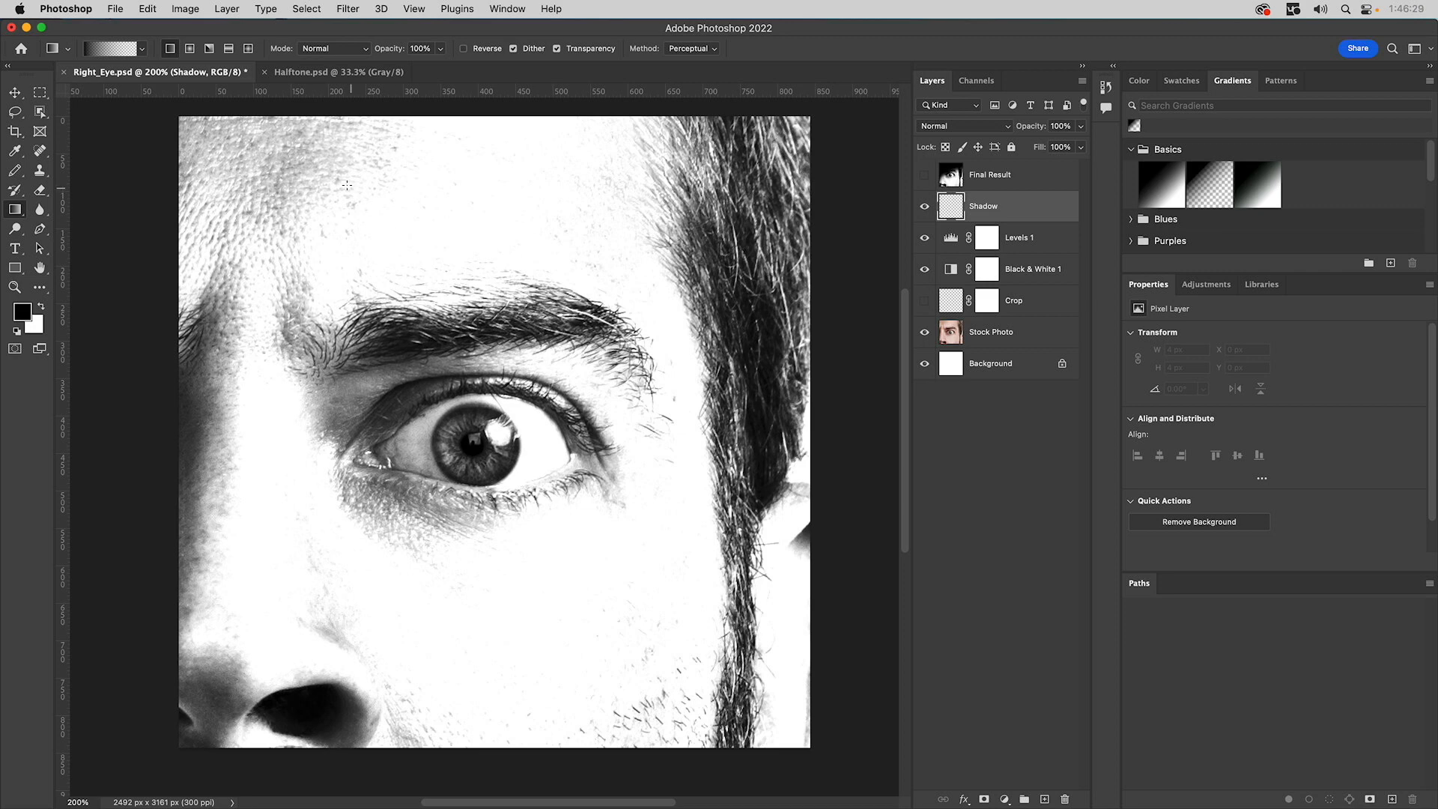
drag(321, 166, 445, 386)
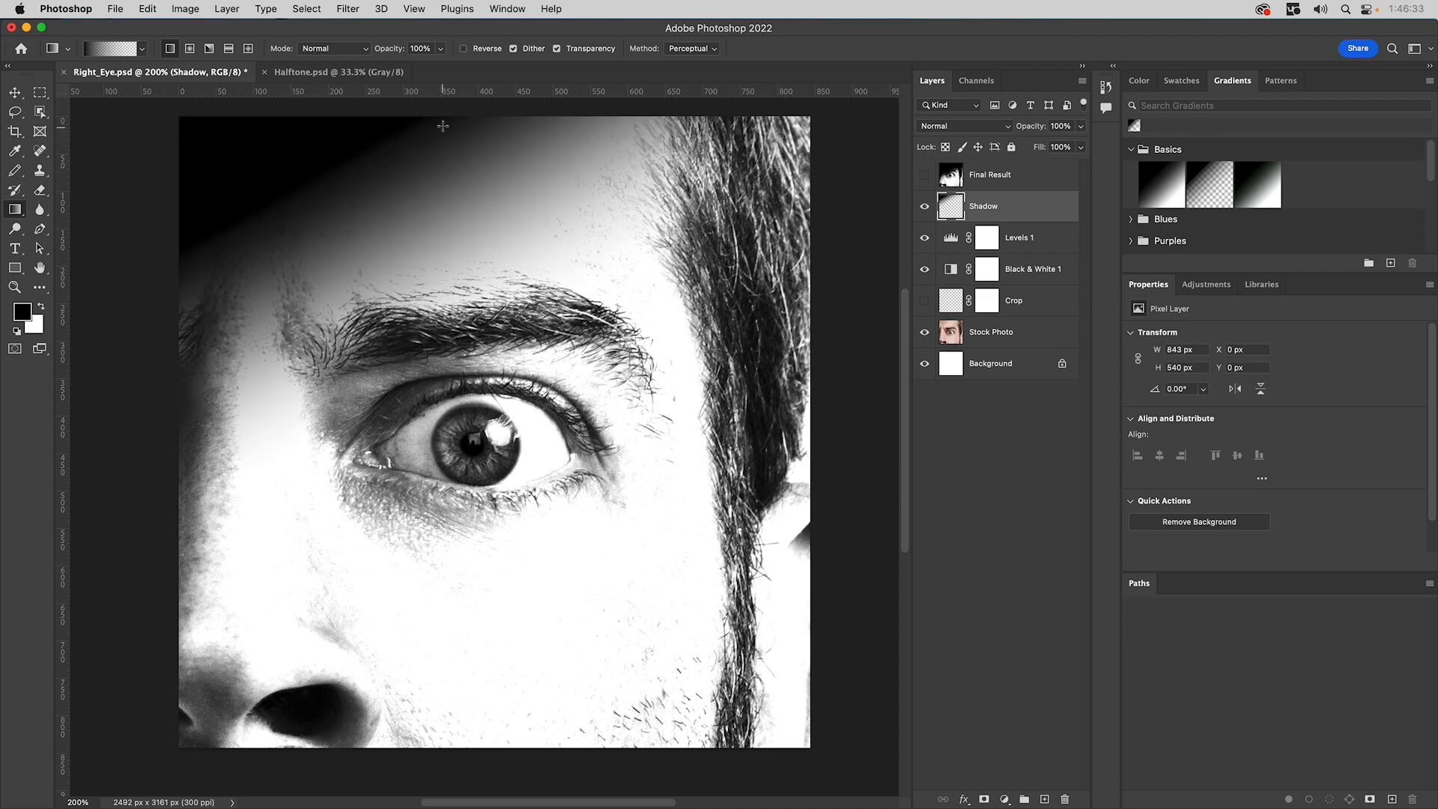
drag(456, 112, 521, 309)
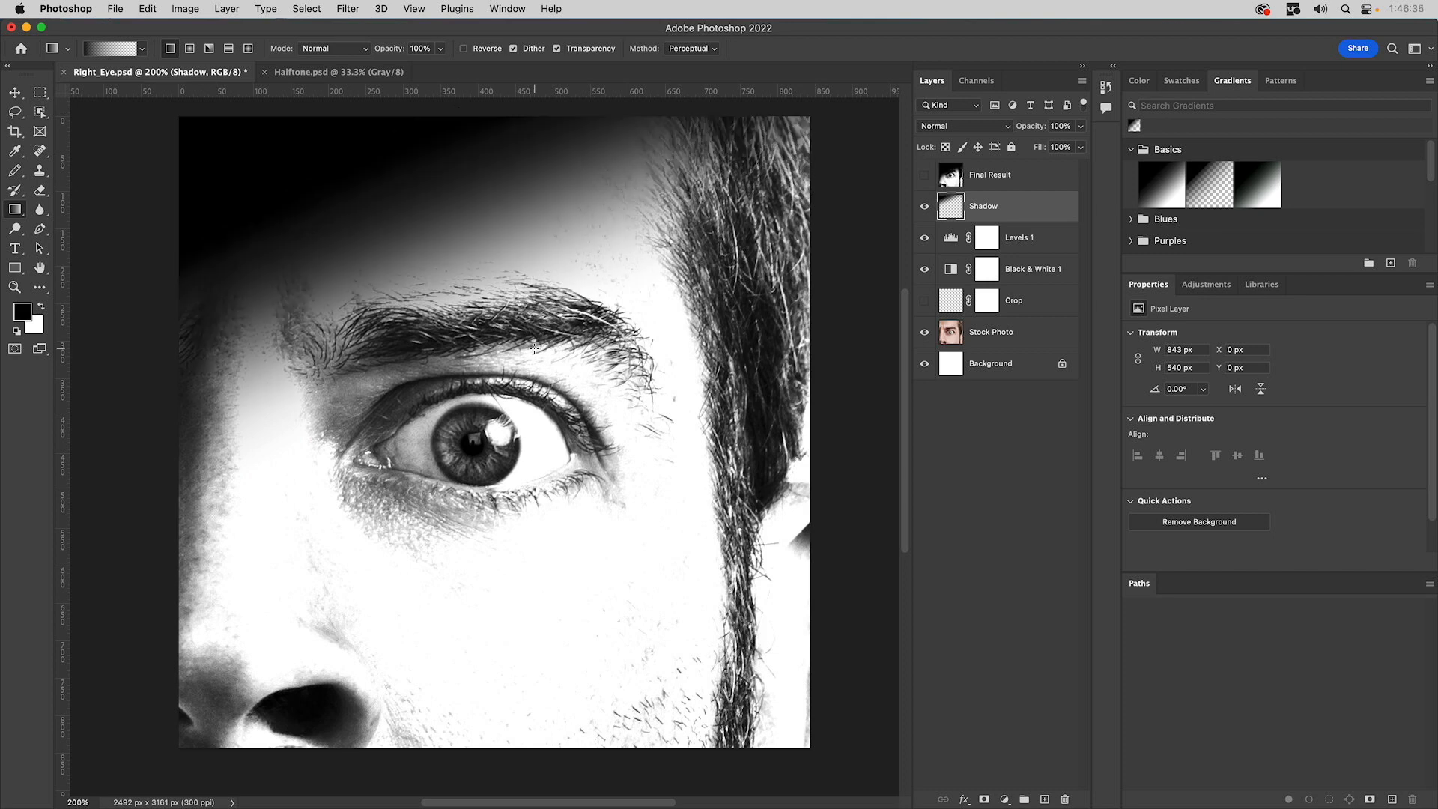
drag(482, 111, 578, 411)
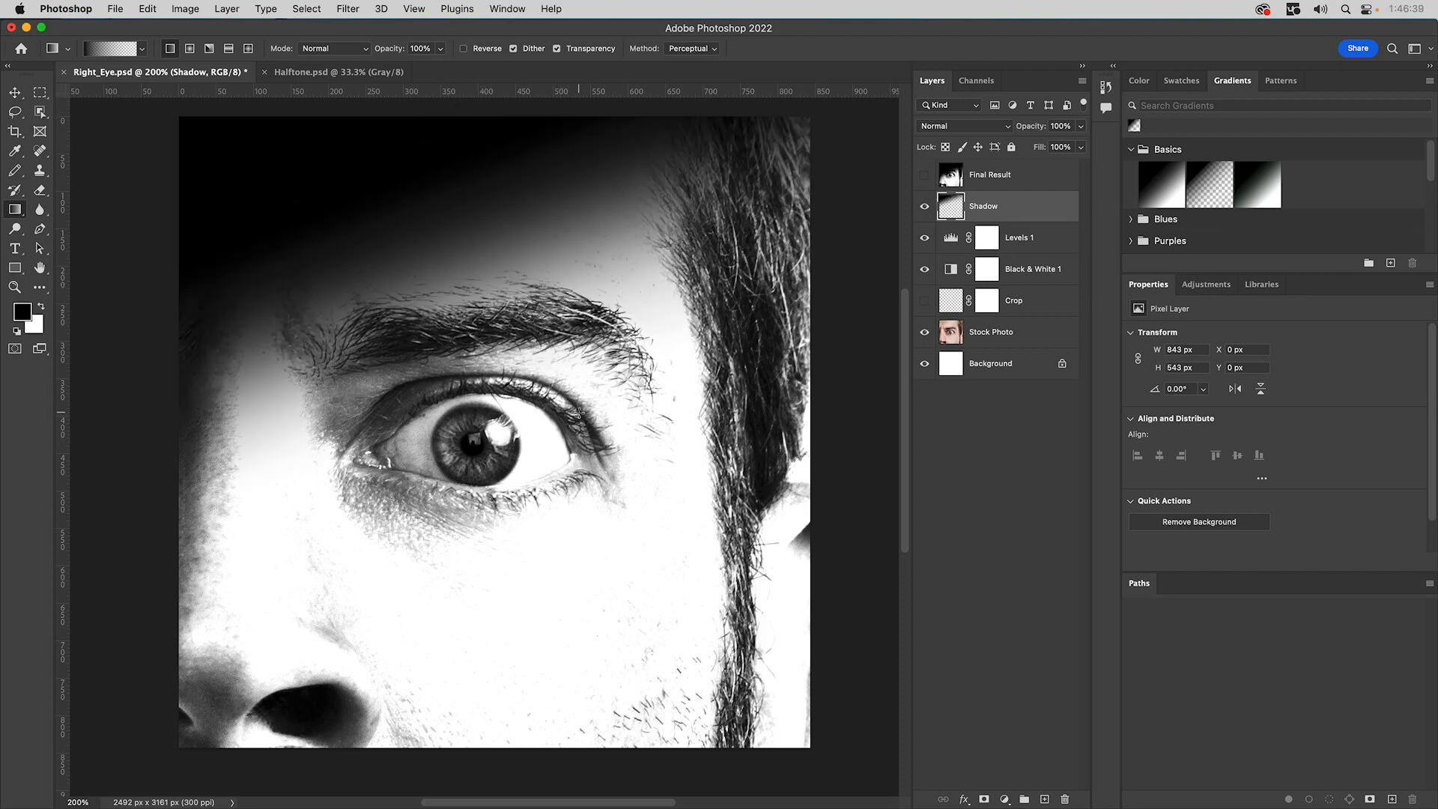
drag(141, 382, 330, 417)
drag(149, 273, 310, 360)
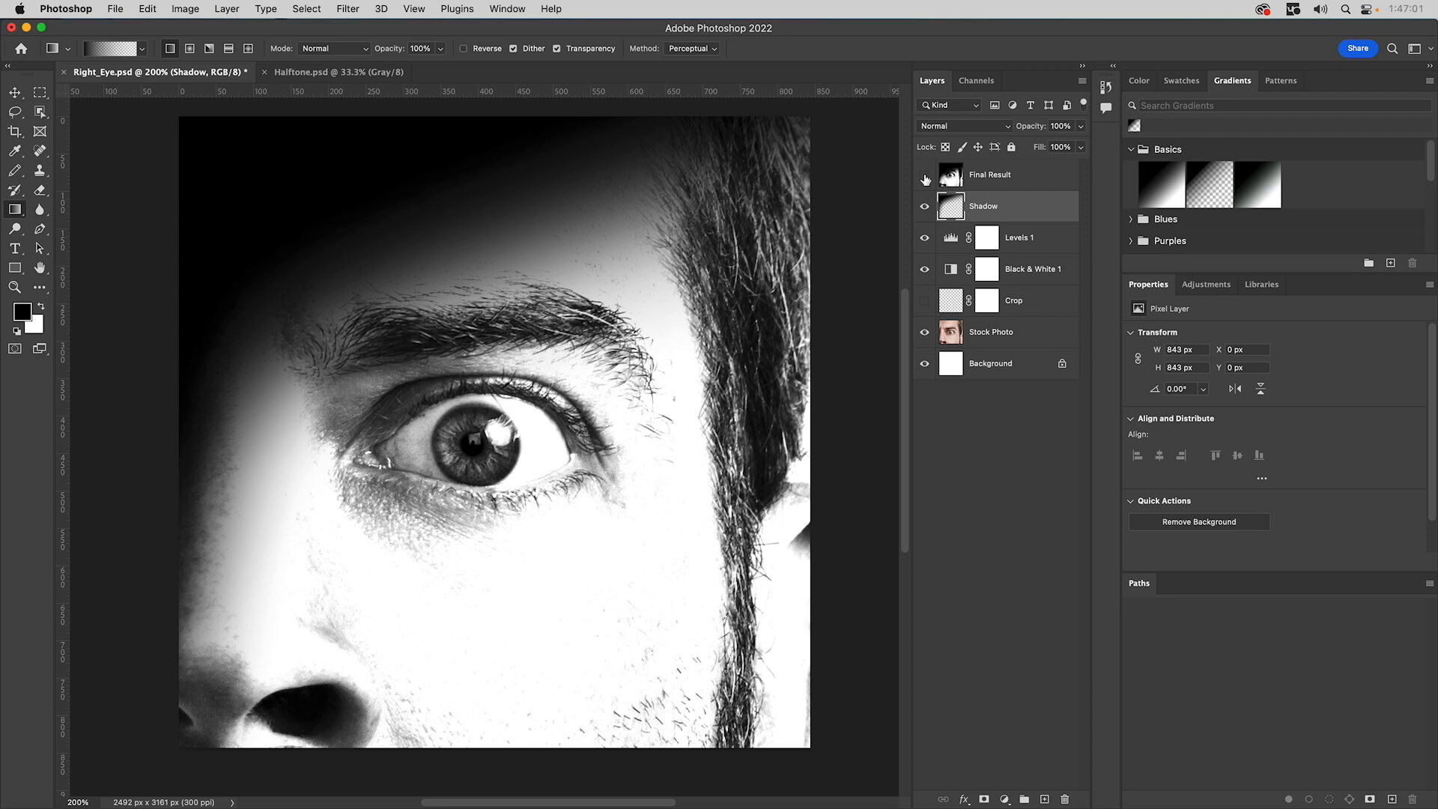
Toggle the Final Result layer to compare it with the shaded eye image, leaving it visible.
click(925, 175)
click(925, 175)
click(925, 176)
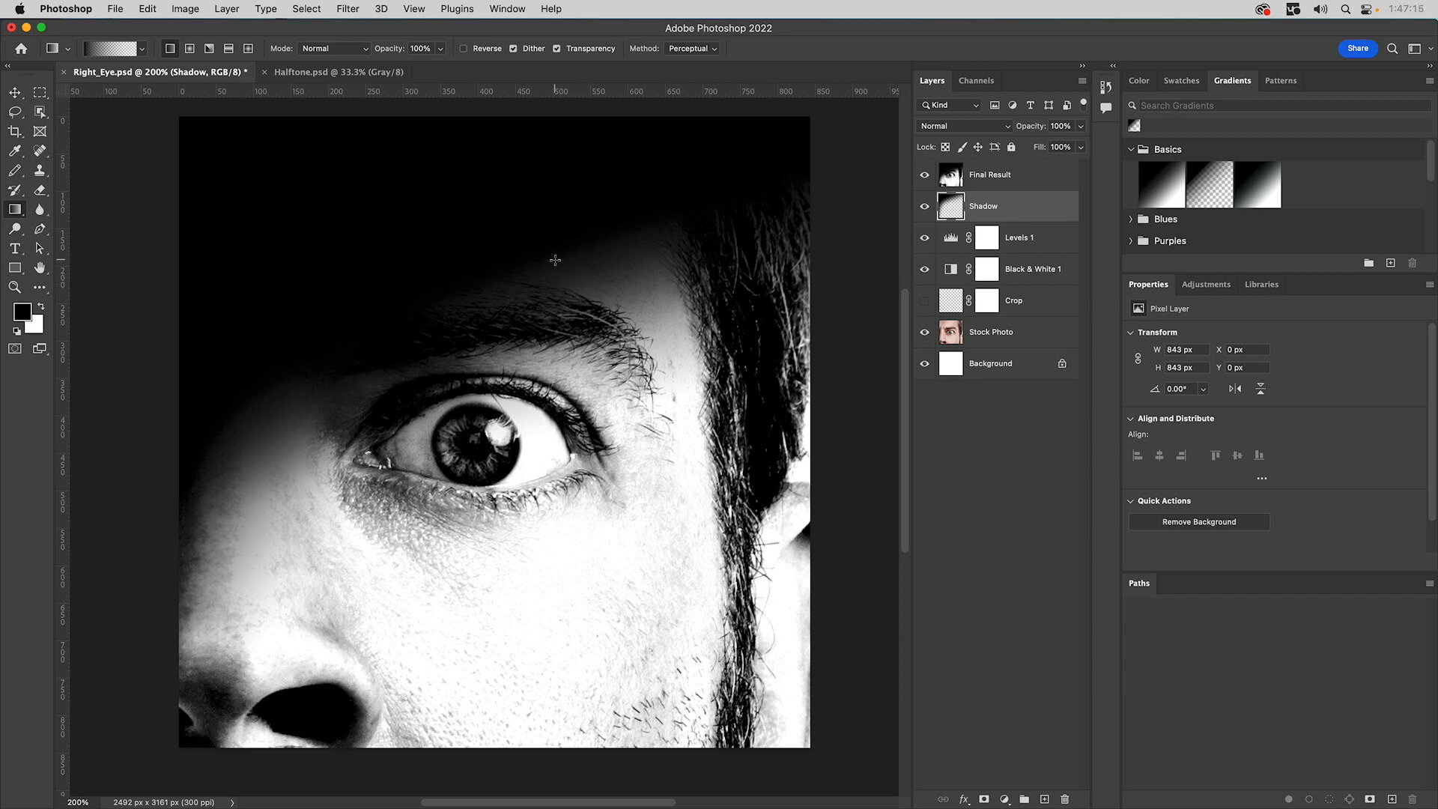
Look at the blank Halftone.psd document and switch to the photo collage document in Illustrator.
click(363, 74)
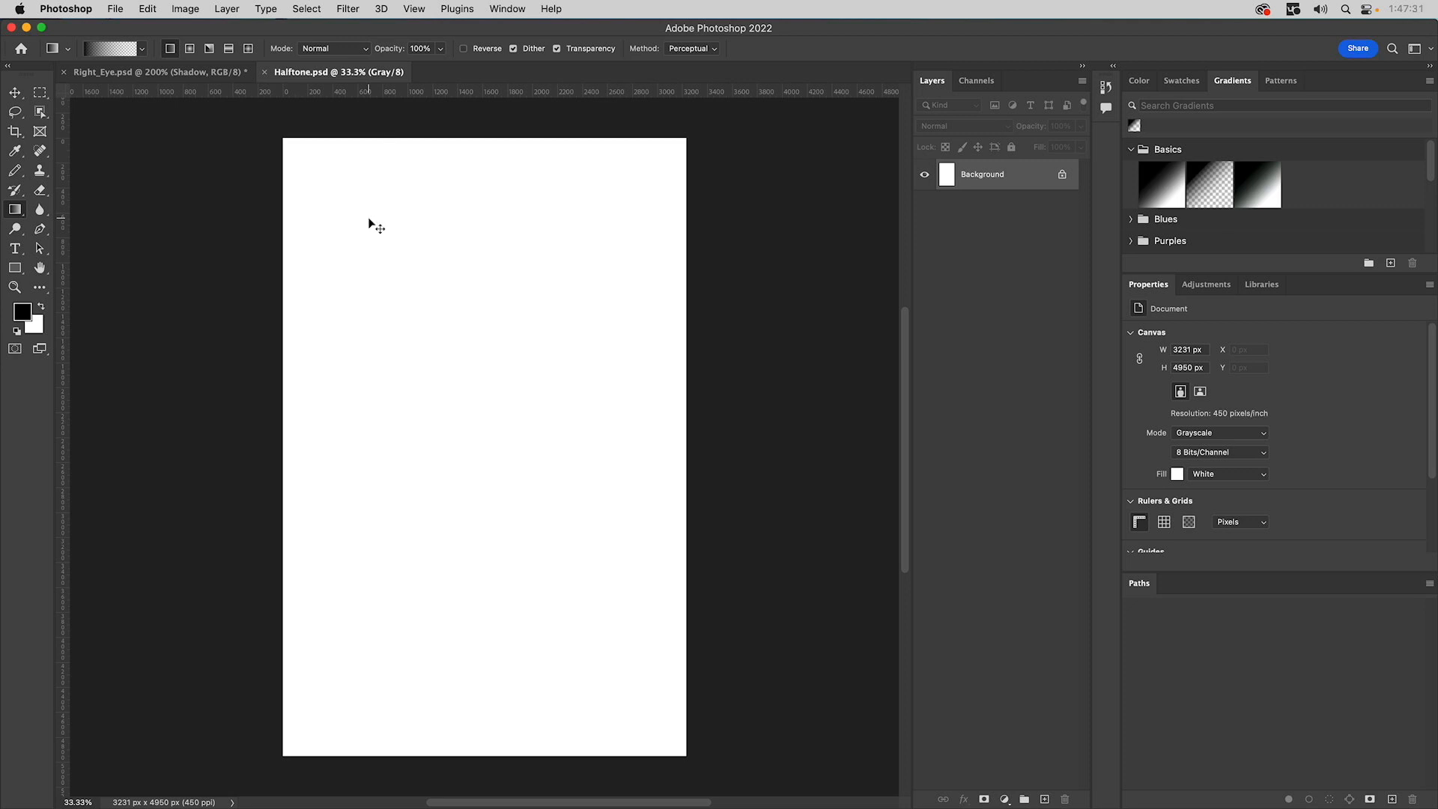
key(super+Tab)
key(super+Tab)
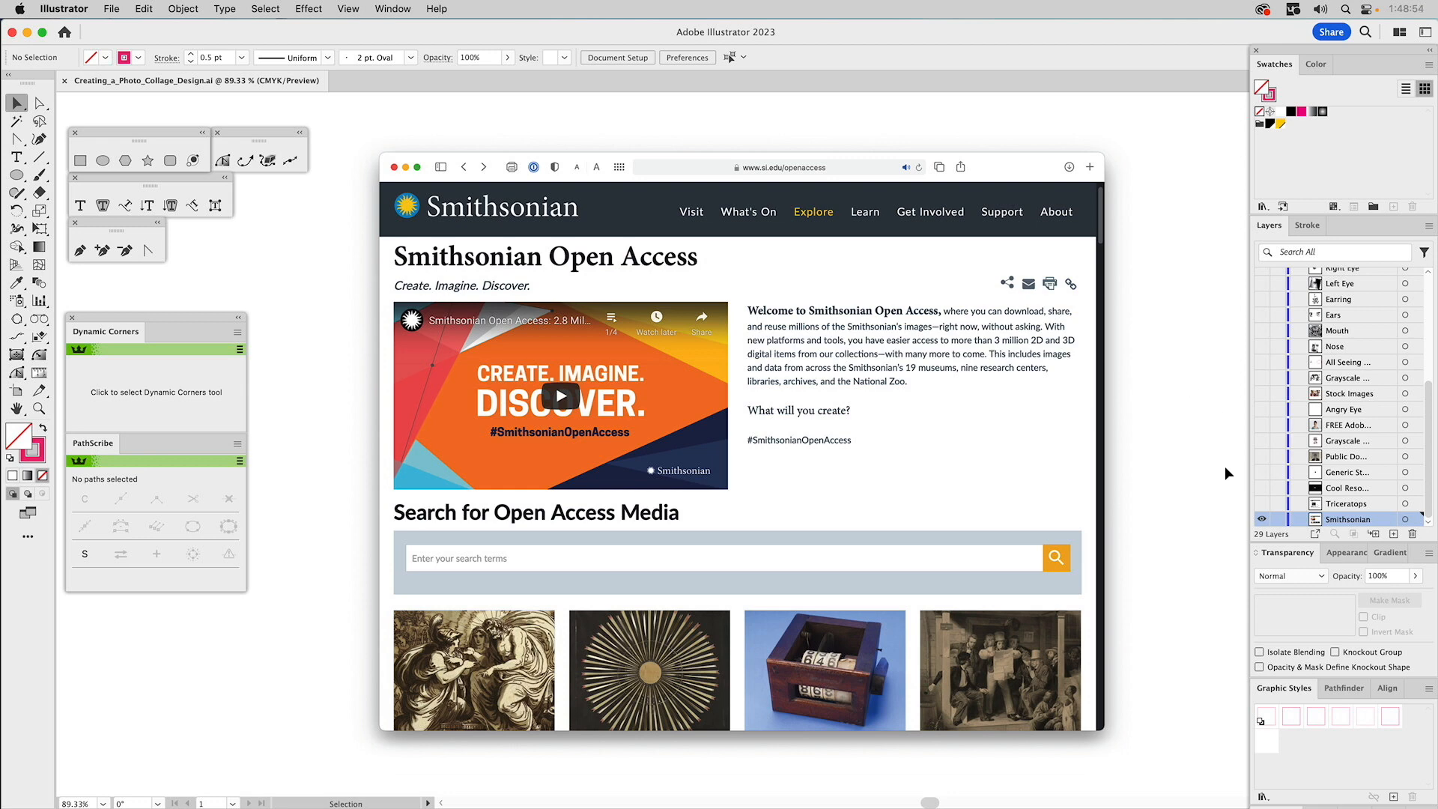
View the layers with the triceratops web page, full skull, bowler hat stock photo and public-domain mugshot one after another, each on its own.
click(1262, 504)
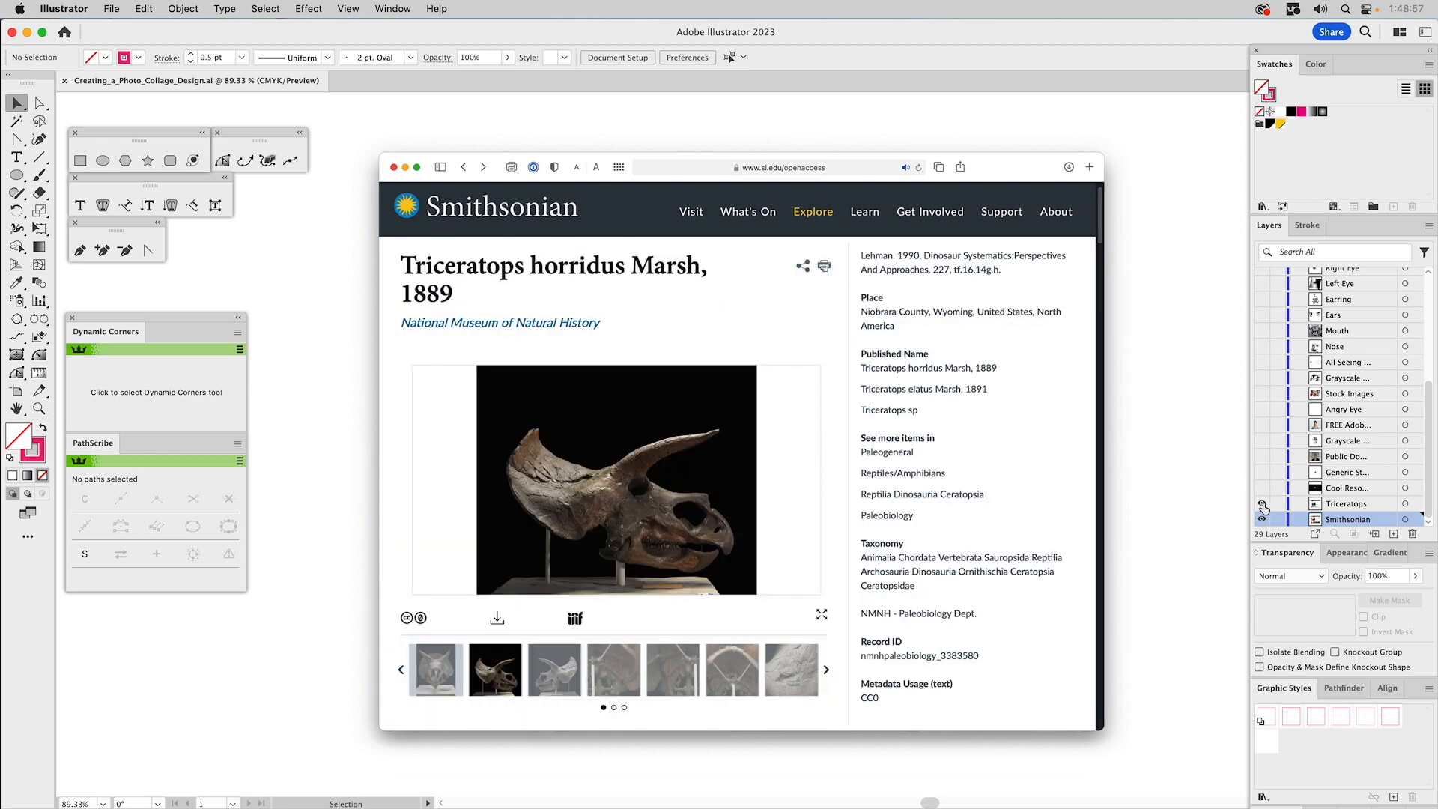
click(1338, 505)
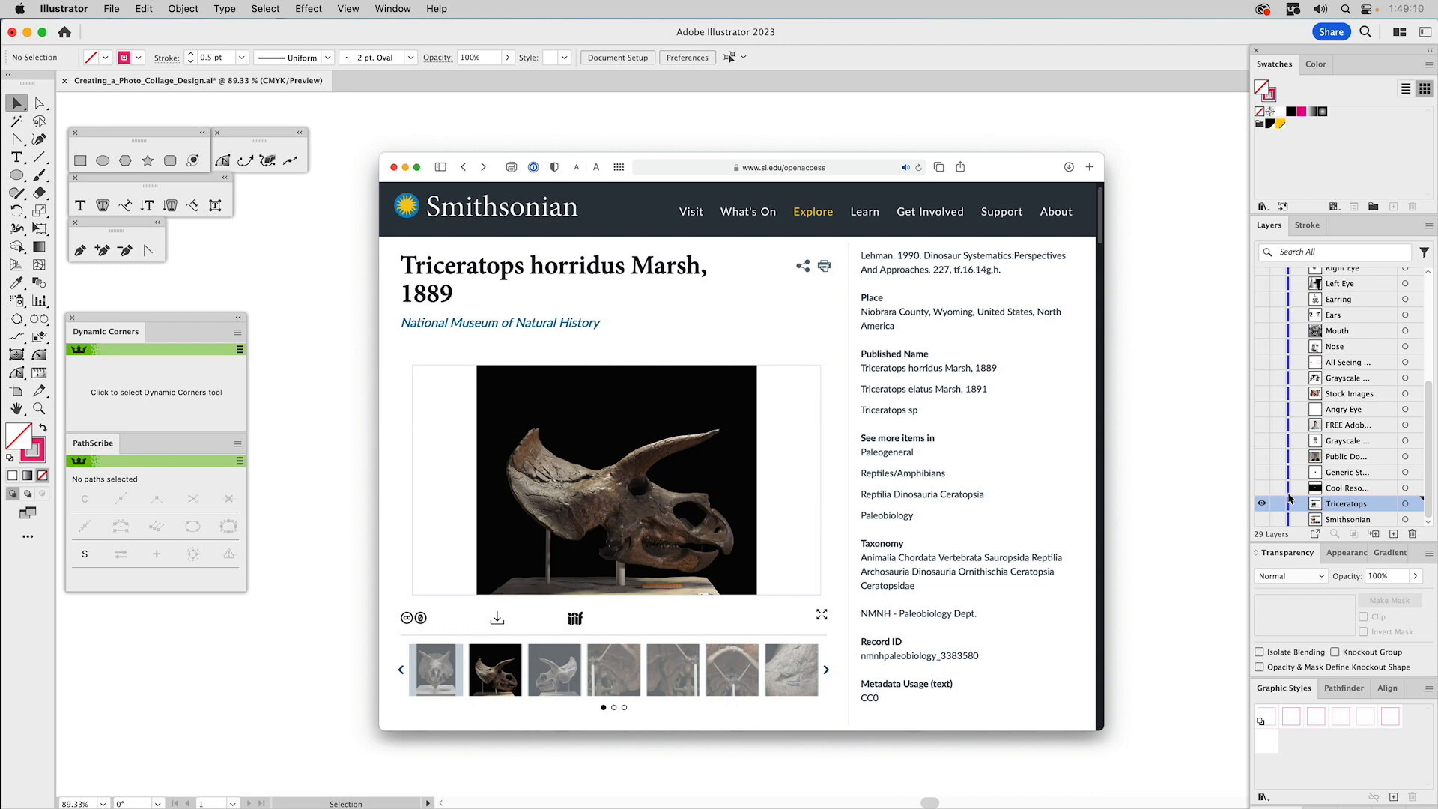
click(1261, 487)
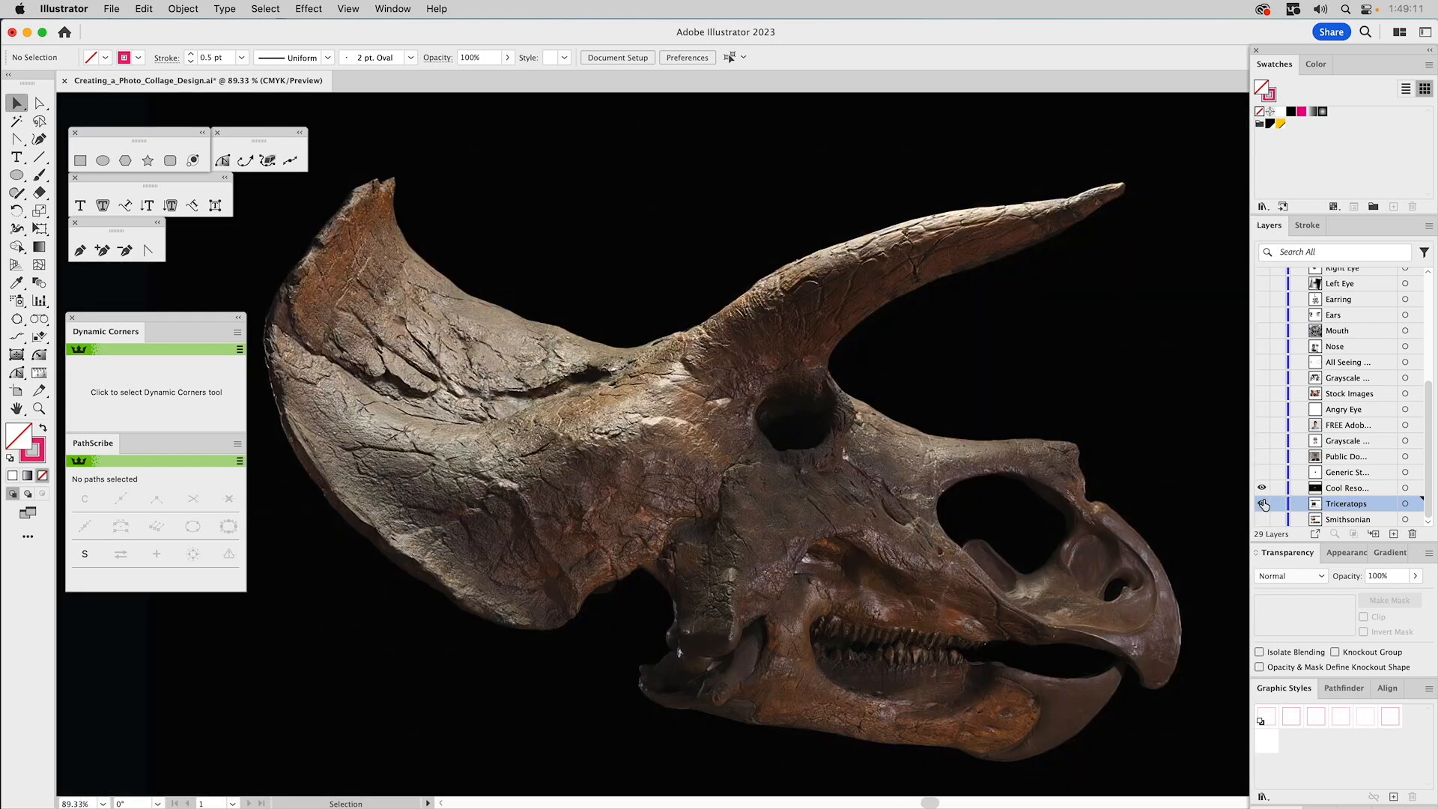
click(1339, 489)
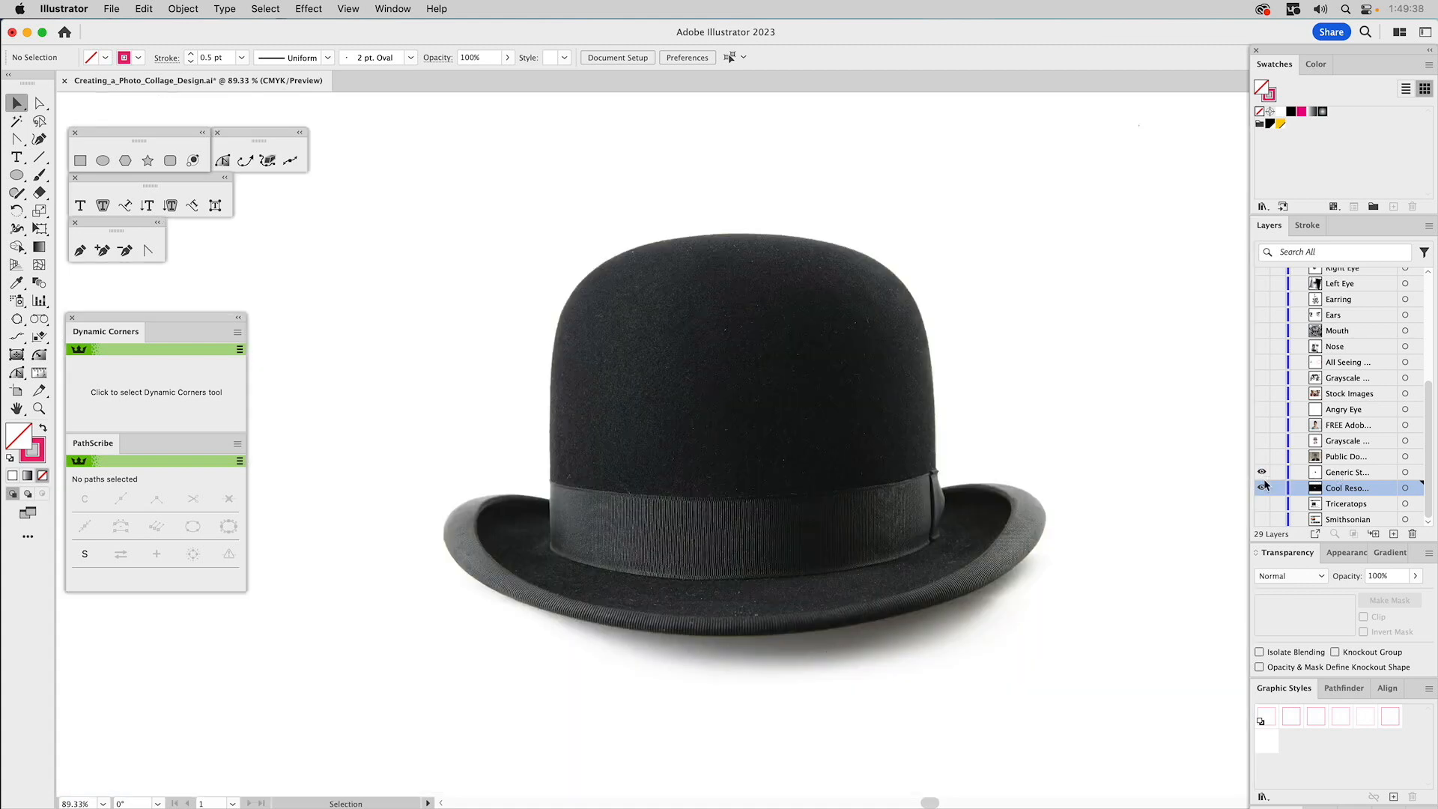
click(1262, 472)
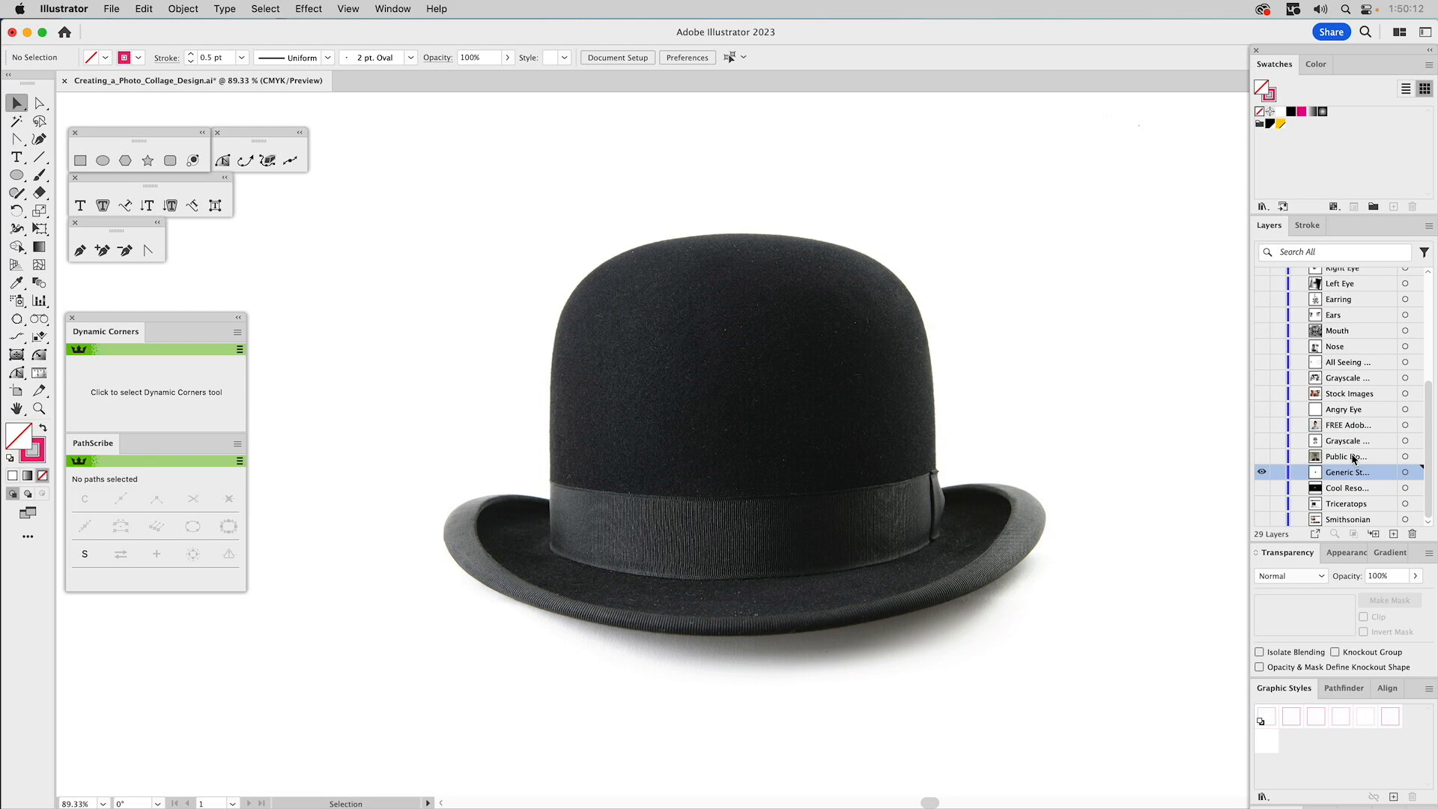
click(1263, 457)
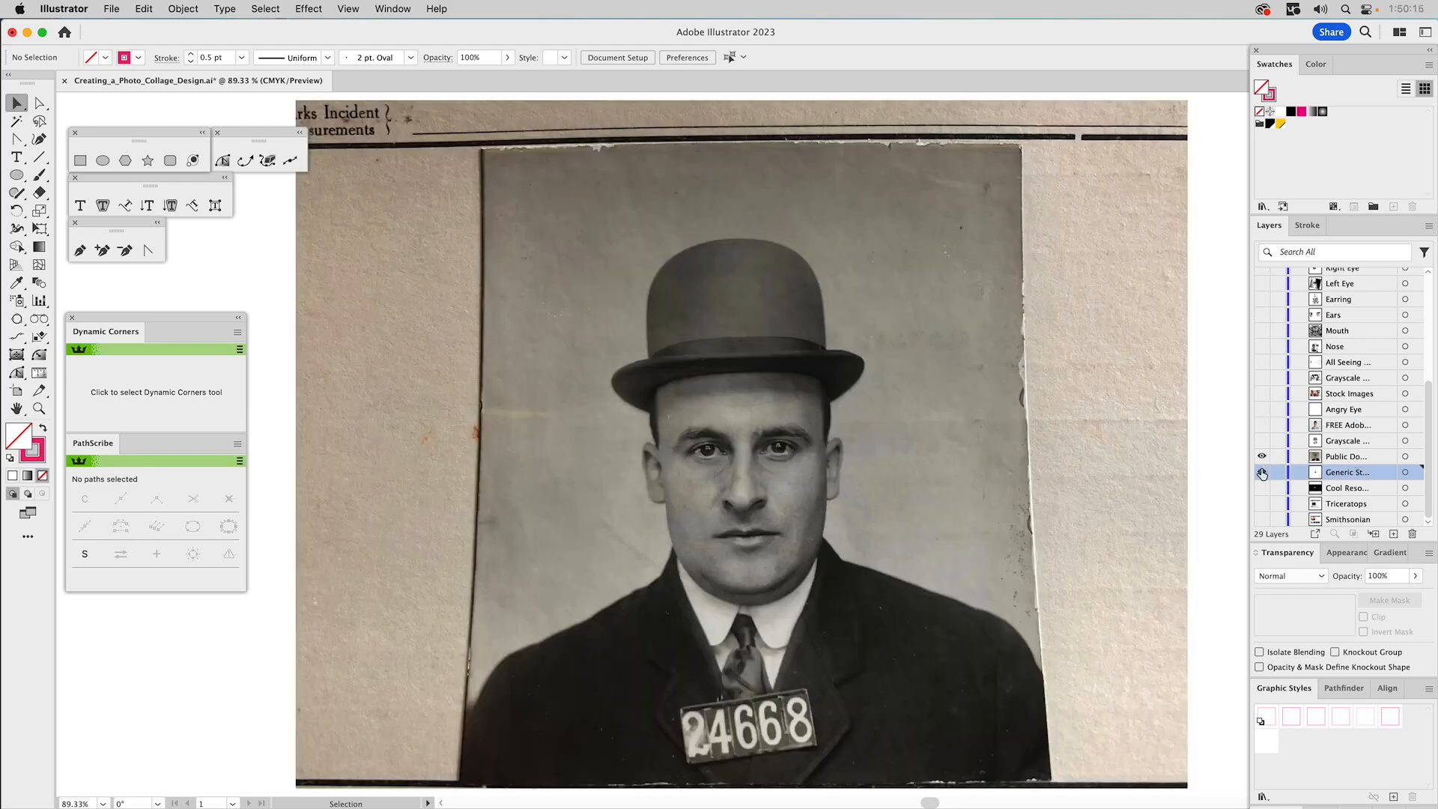
click(1341, 459)
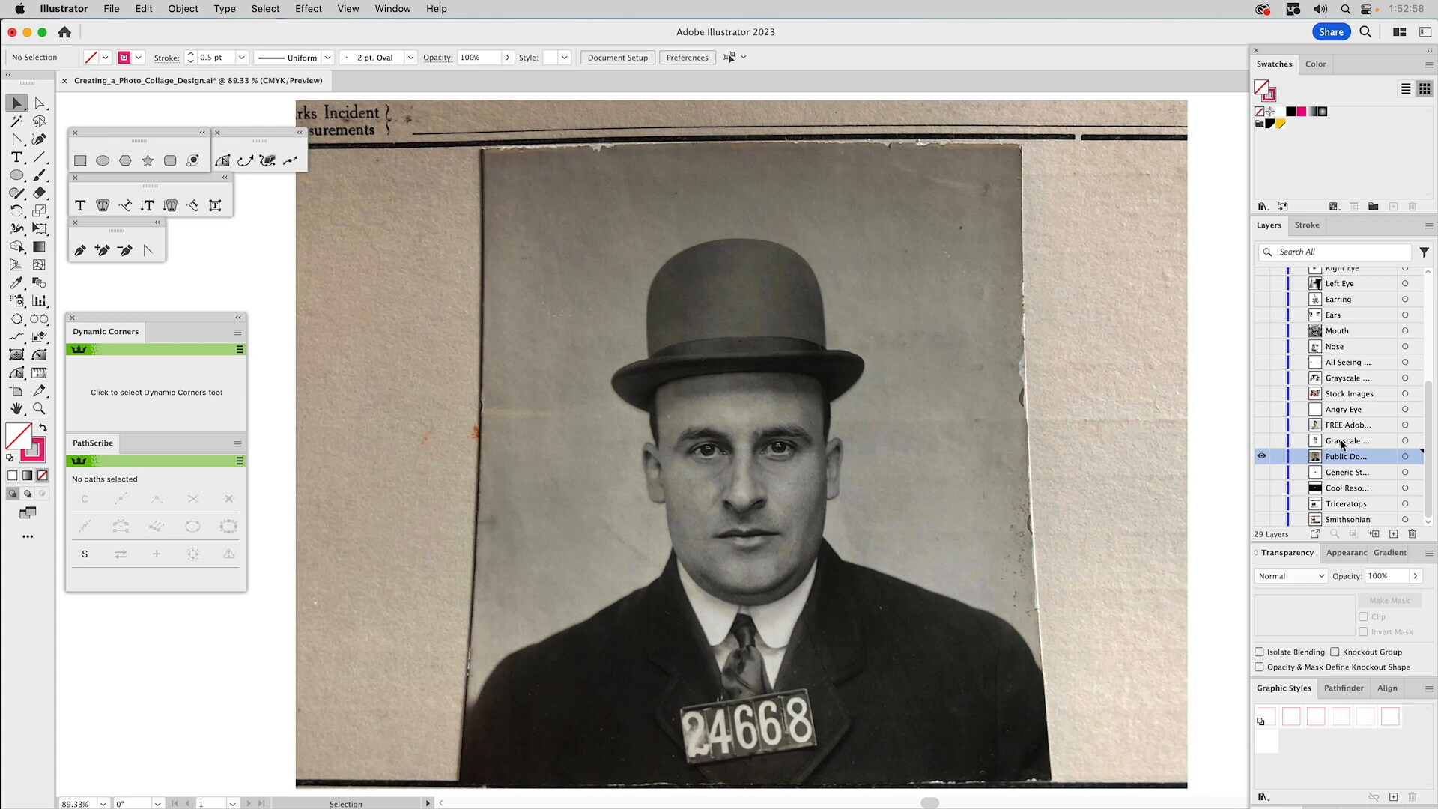
Show the grayscale mugshot layer in place of the public-domain original and make it the active layer.
click(1262, 441)
click(1262, 456)
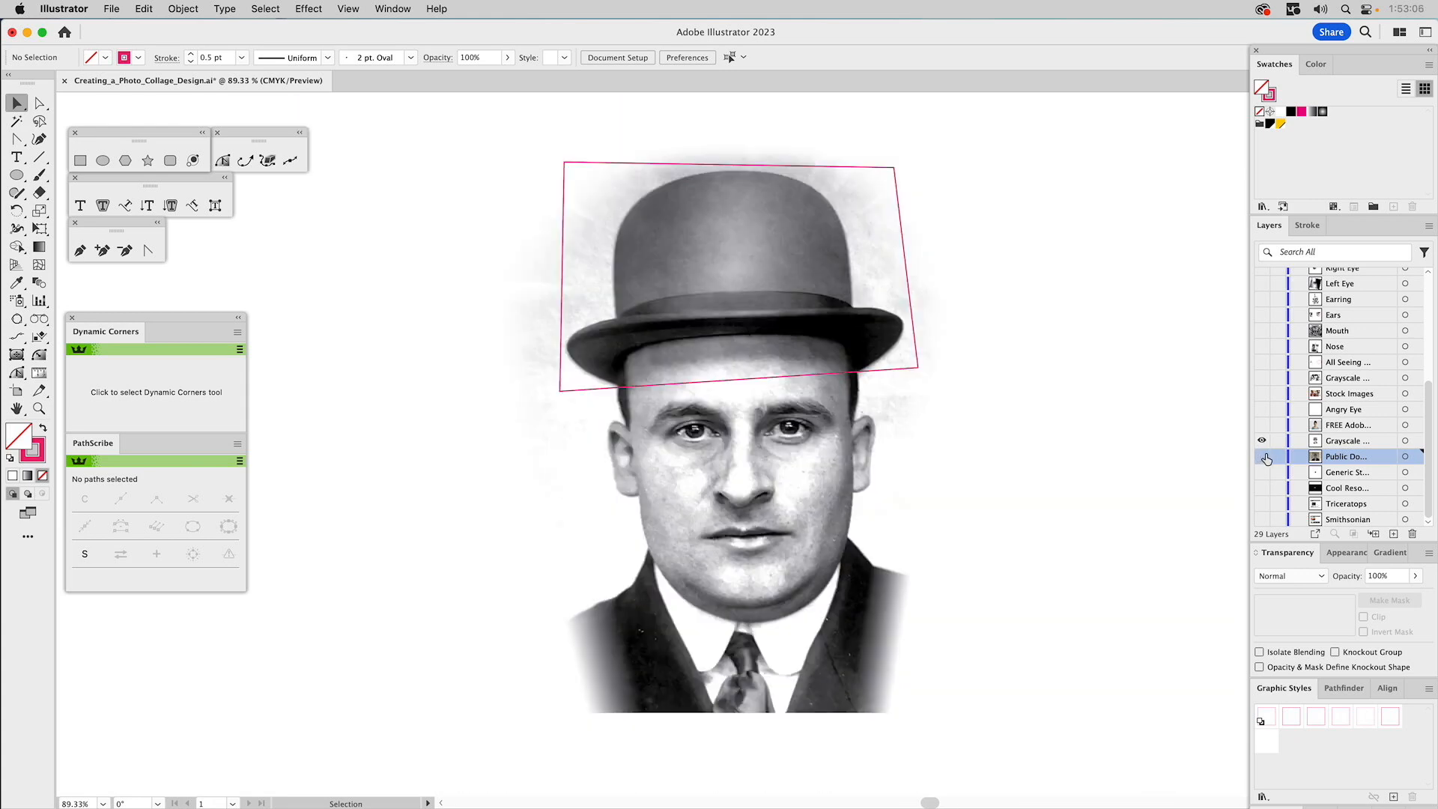
click(1349, 442)
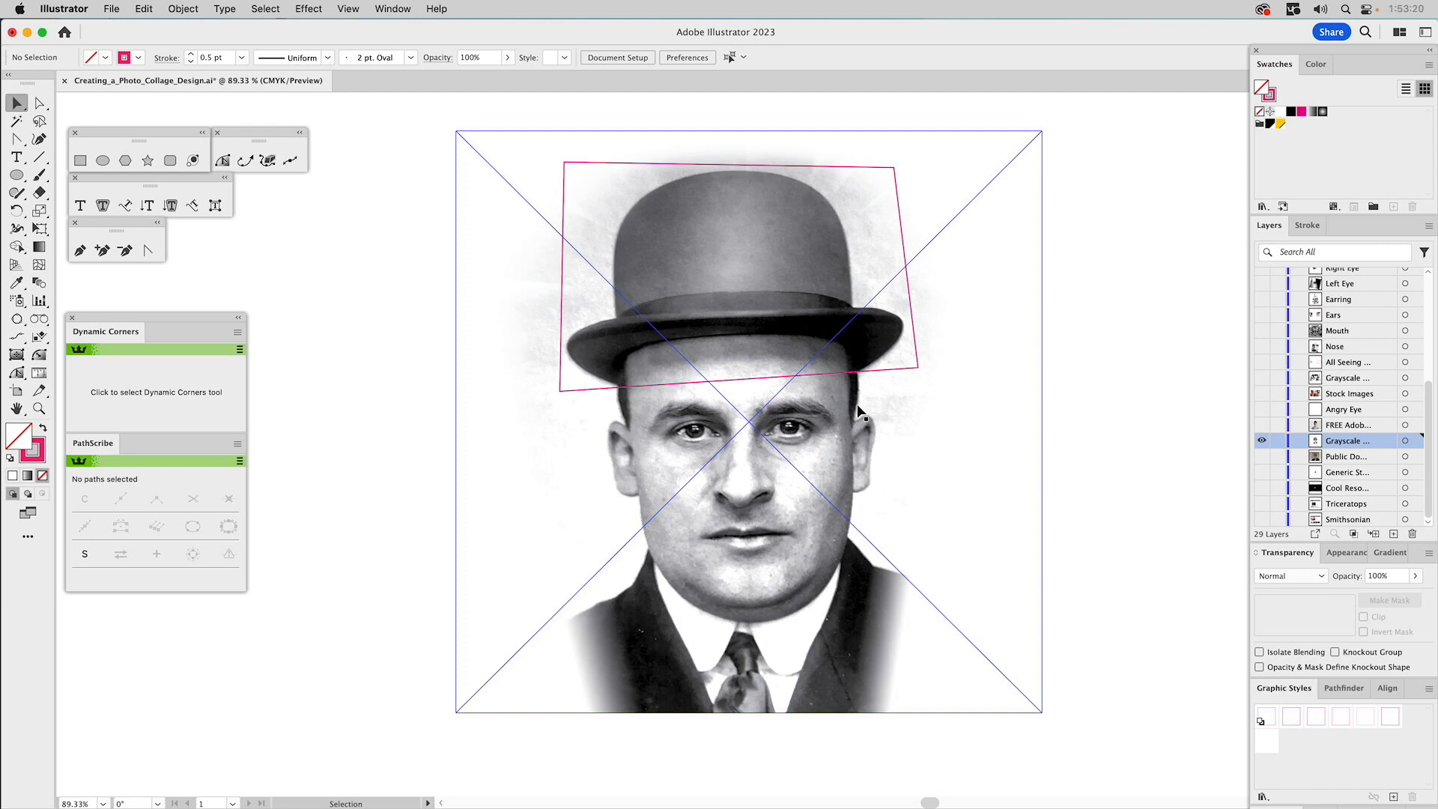
Examine the four-sided path around the bowler hat and preview the Nose layer over the grayscale portrait.
click(880, 373)
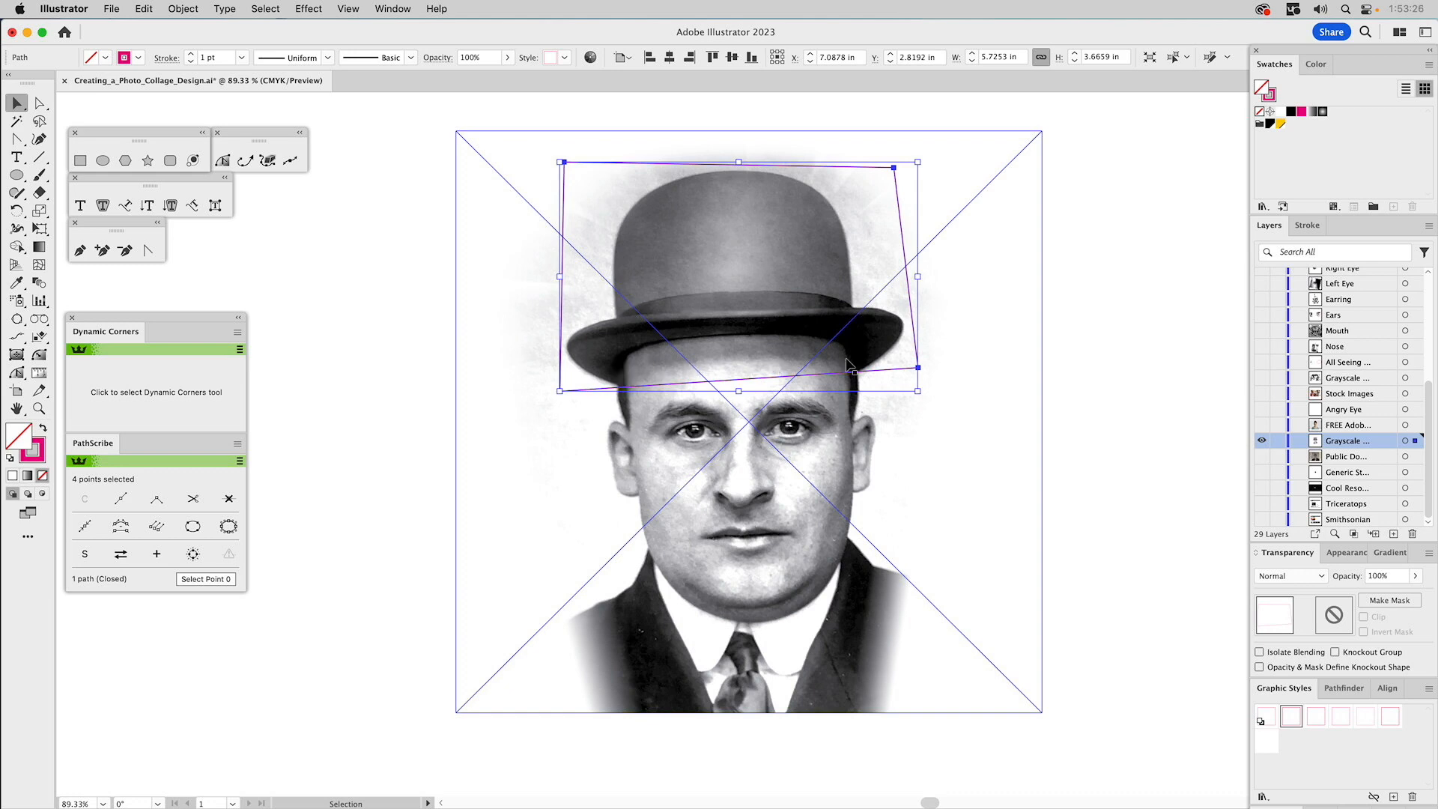
click(1173, 346)
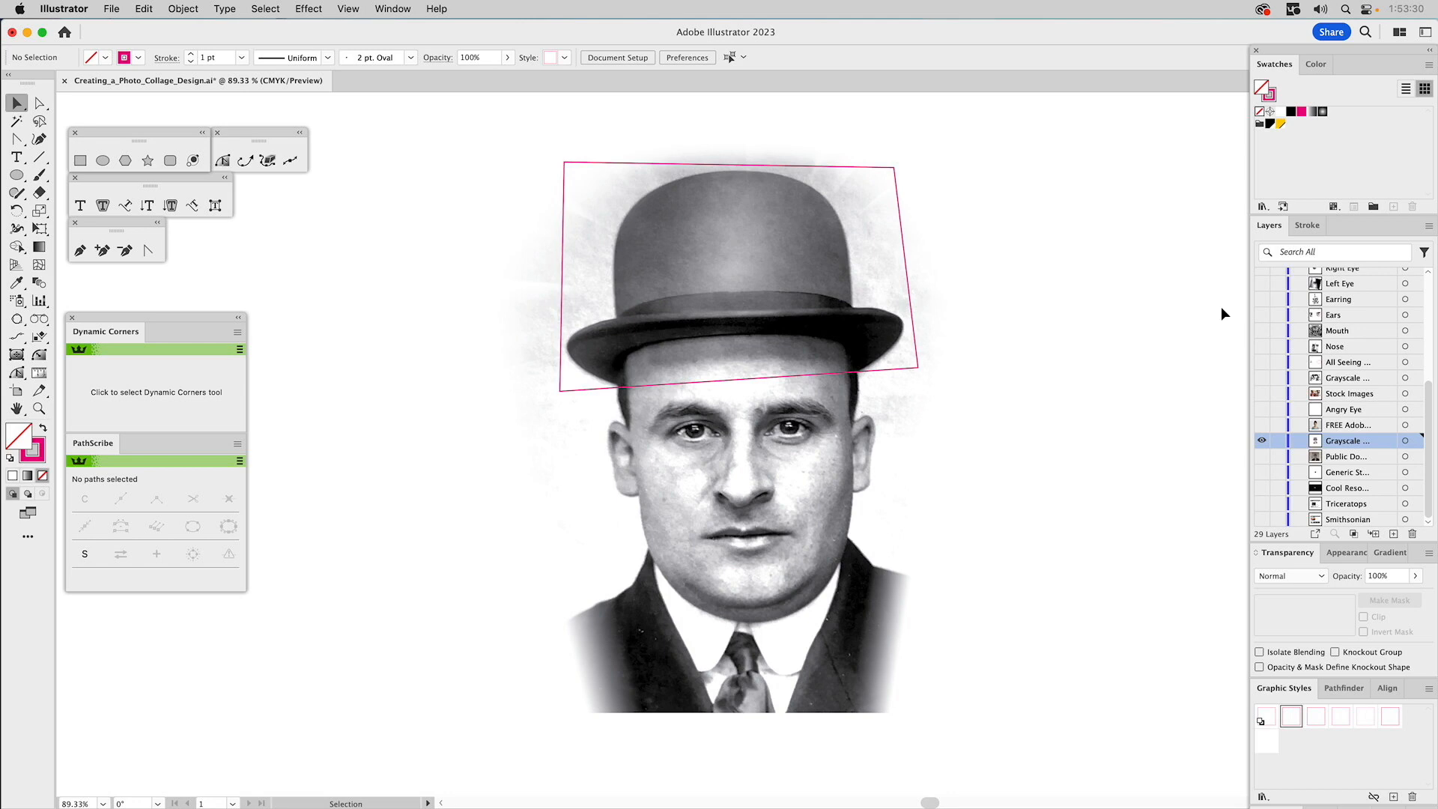
click(1262, 440)
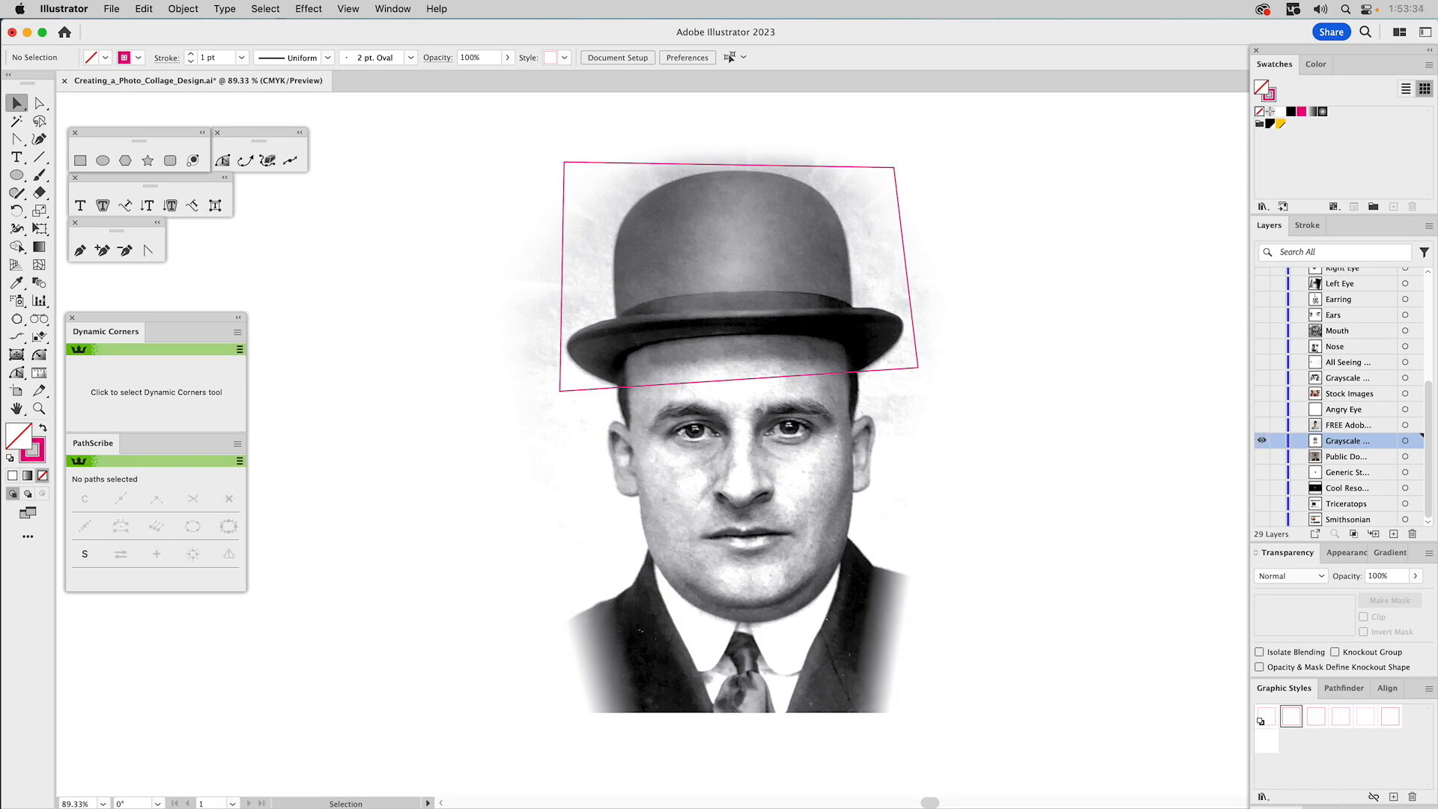
click(1261, 347)
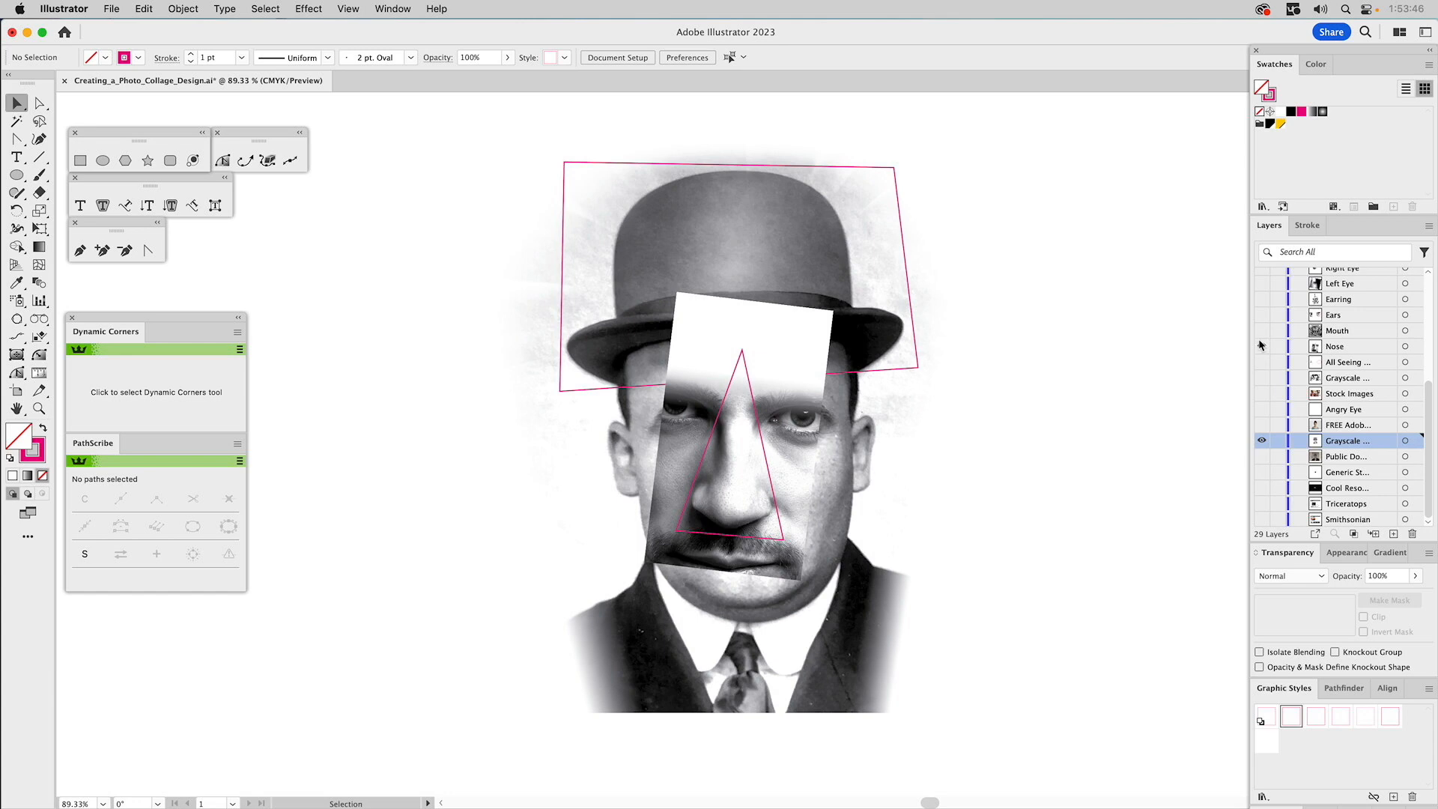
click(1261, 346)
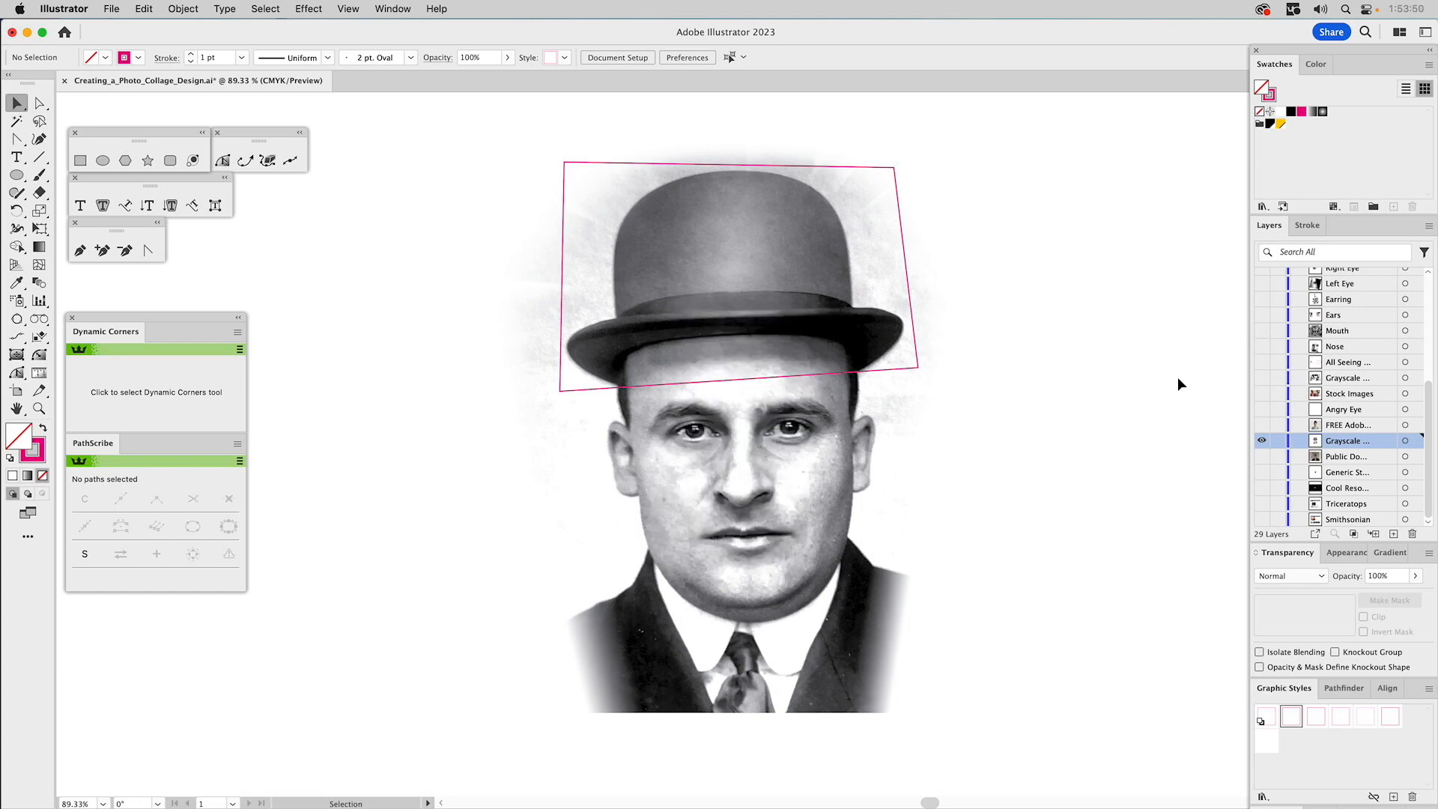
View the angry woman's stock photo with its Angry Eye crop, and show the Stock Images layer alone as the active layer.
click(1262, 426)
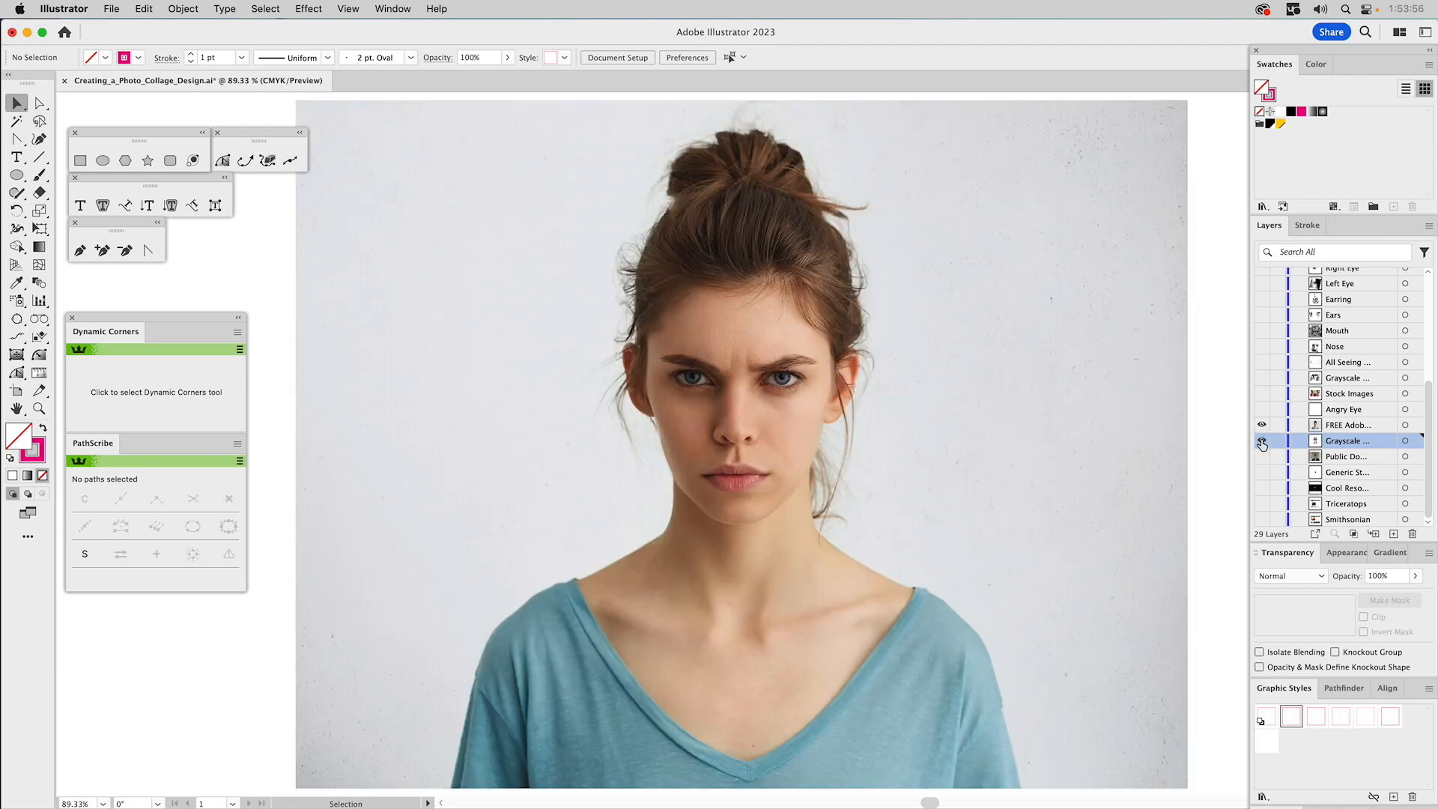
click(1343, 429)
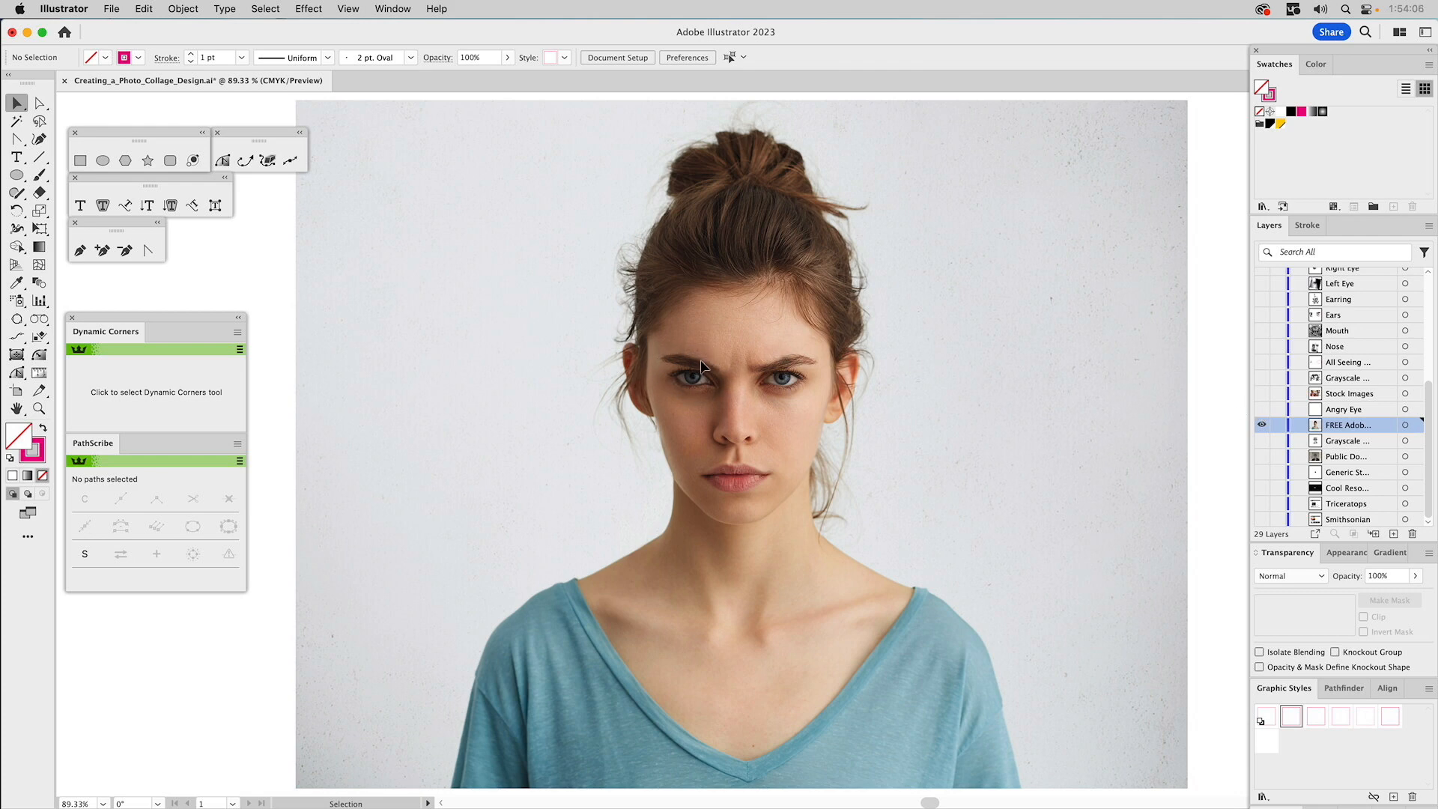
click(1261, 411)
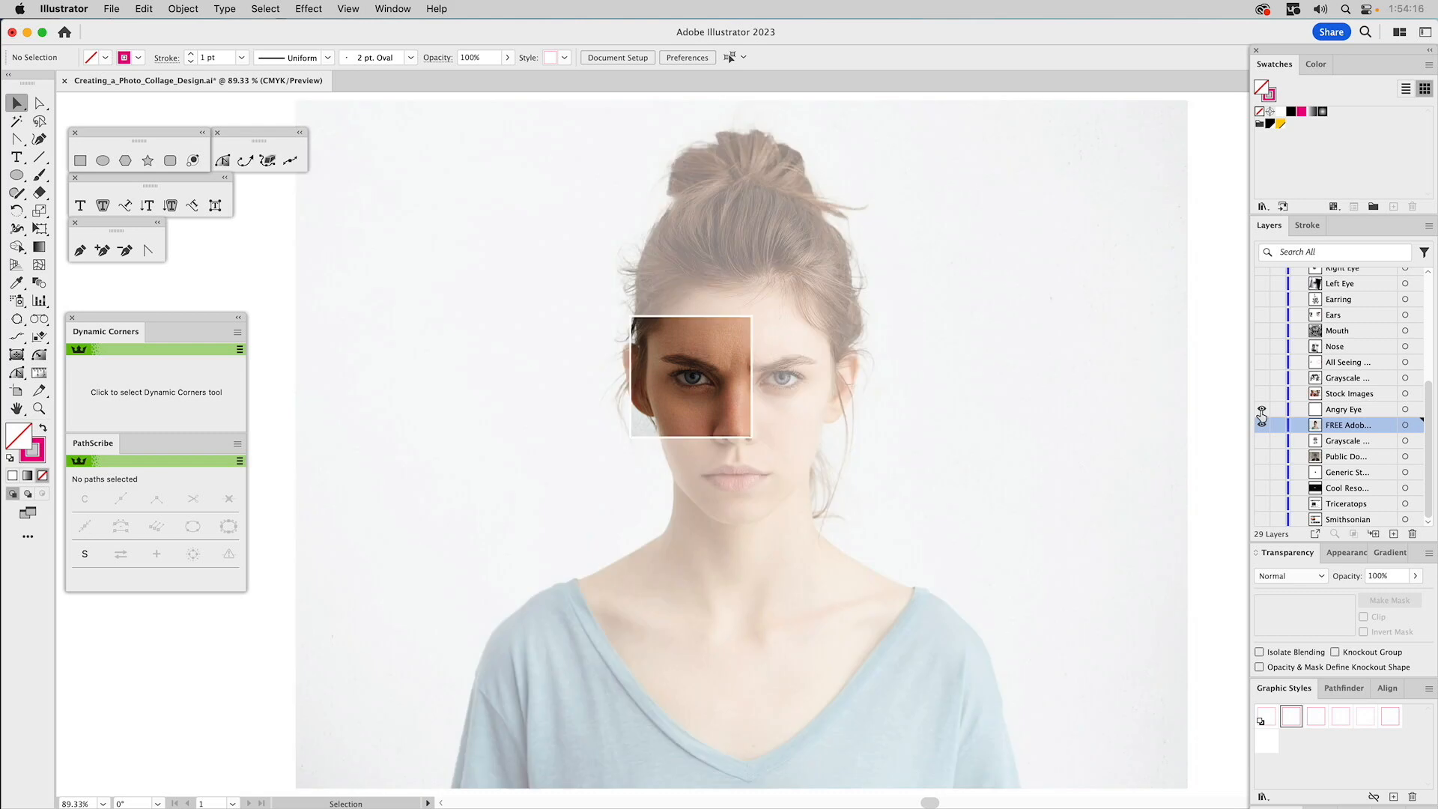
click(1261, 393)
drag(1263, 414, 1262, 427)
click(1331, 397)
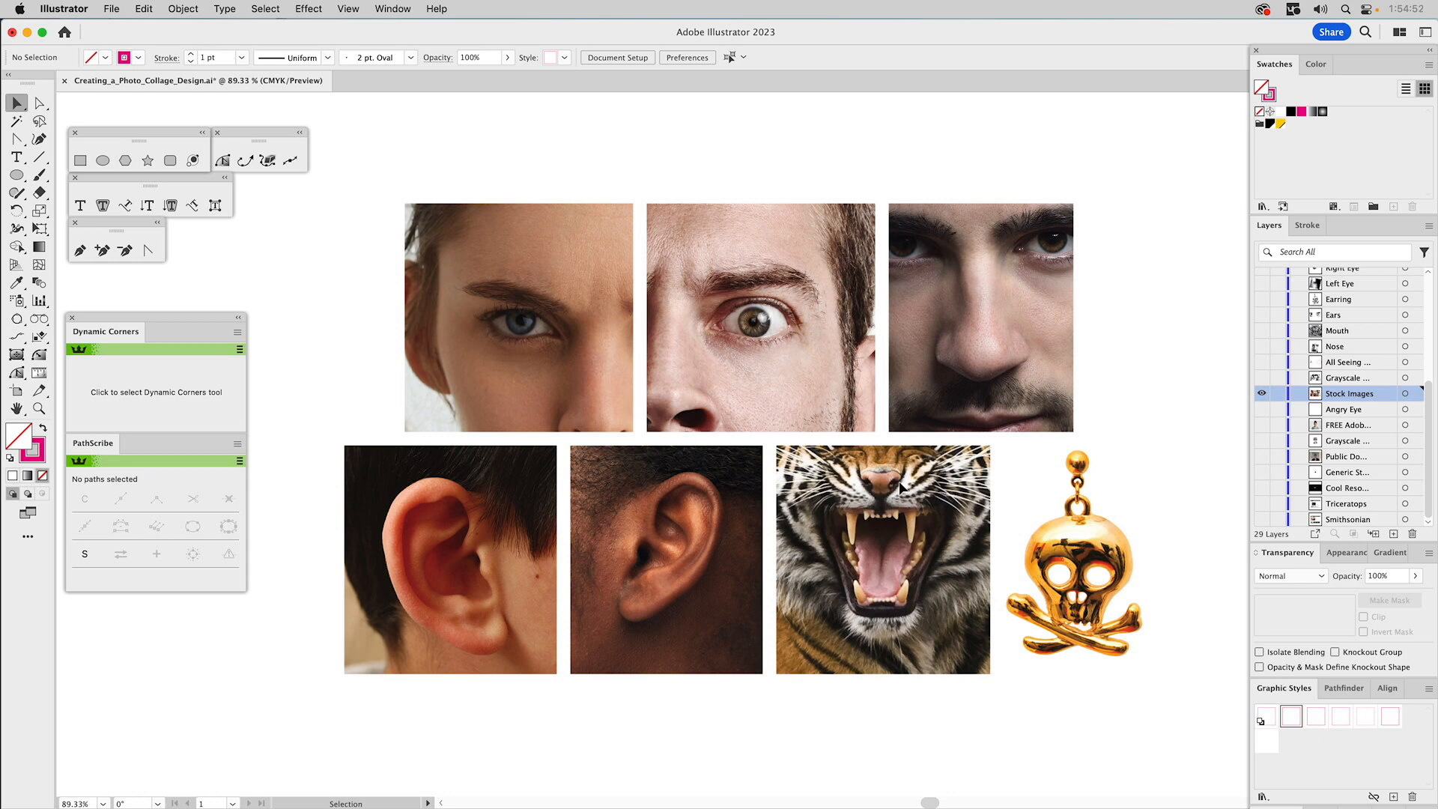
Compare the grayscale facial-part images with their color originals in the Stock Images layer, and hide both layers.
click(1262, 378)
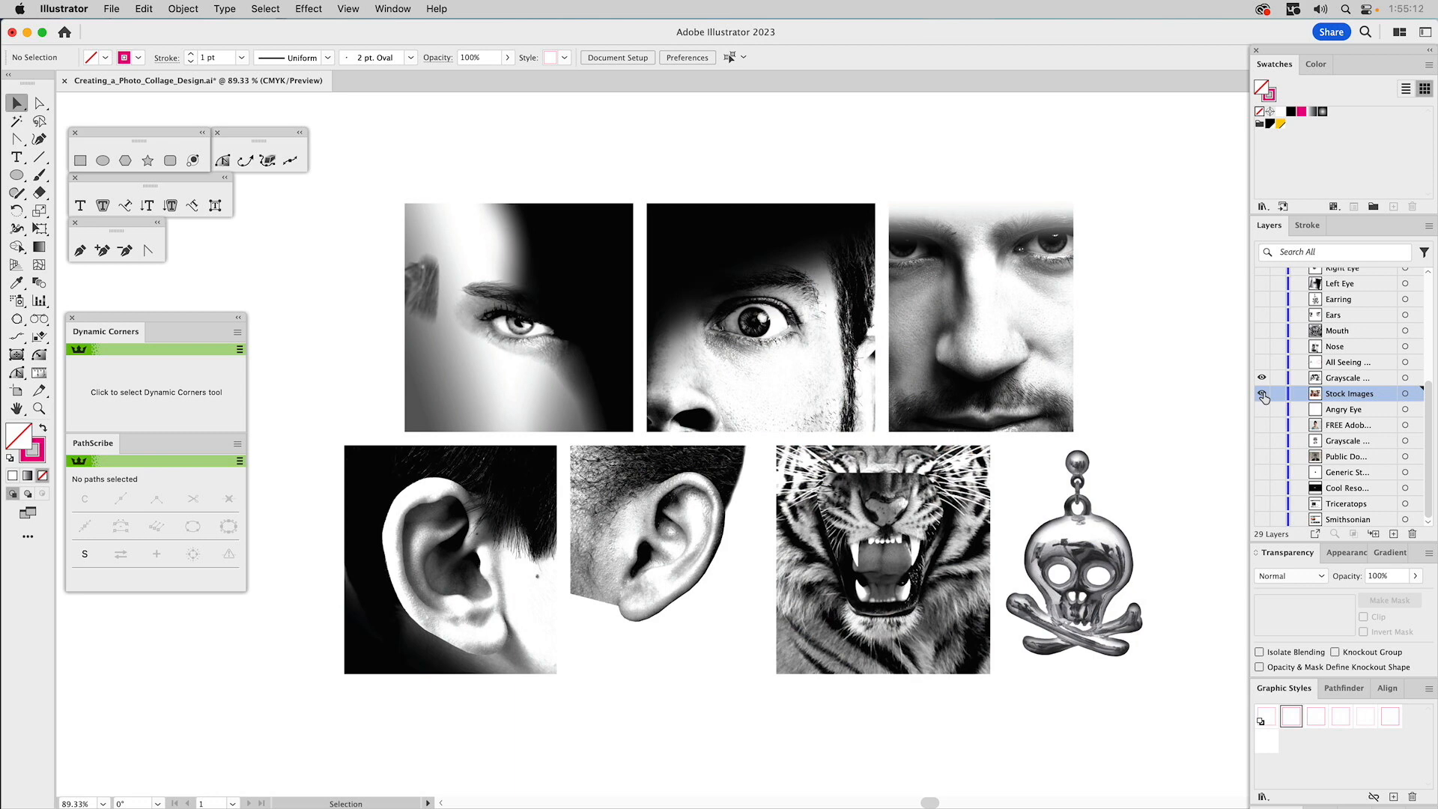
click(1263, 393)
click(1263, 378)
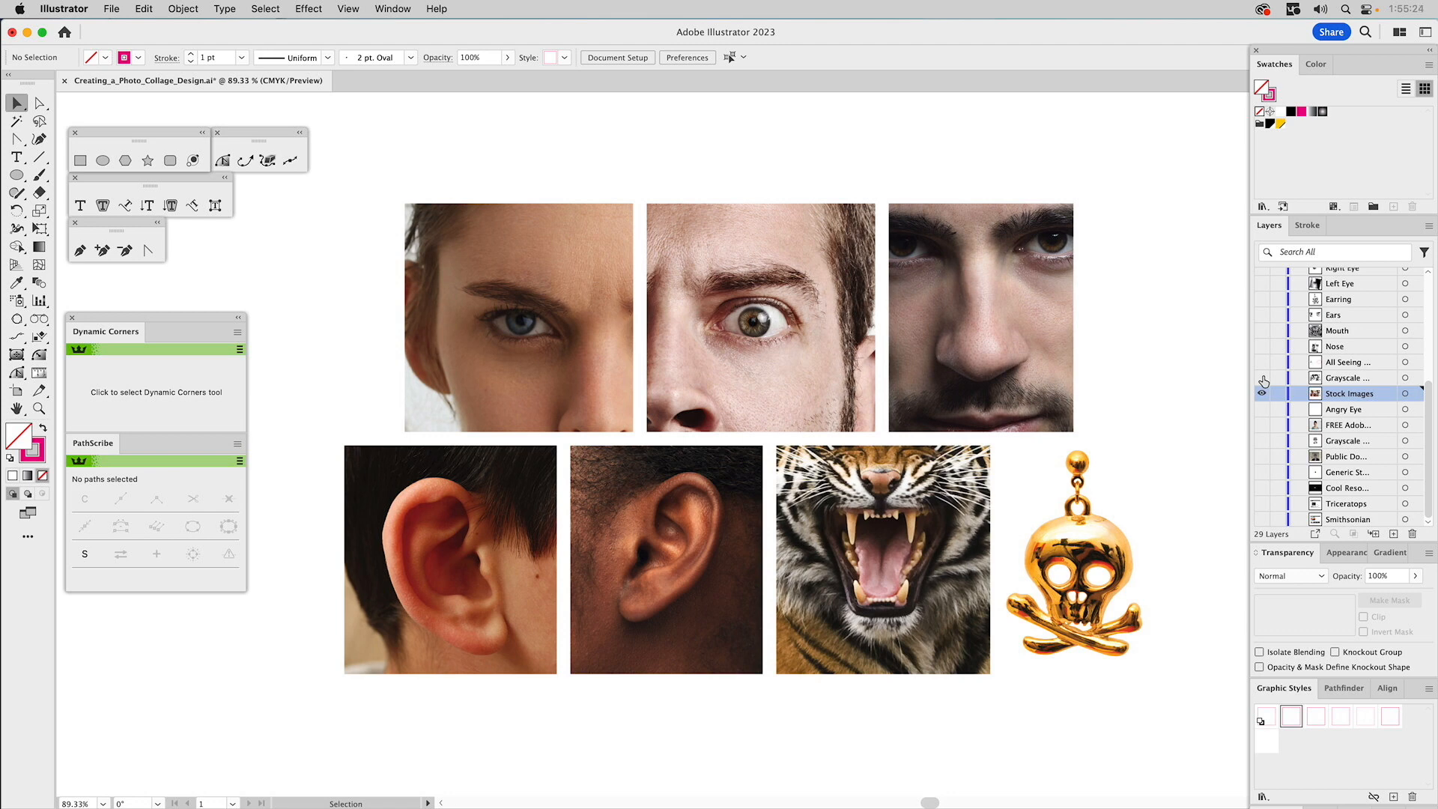
click(1263, 379)
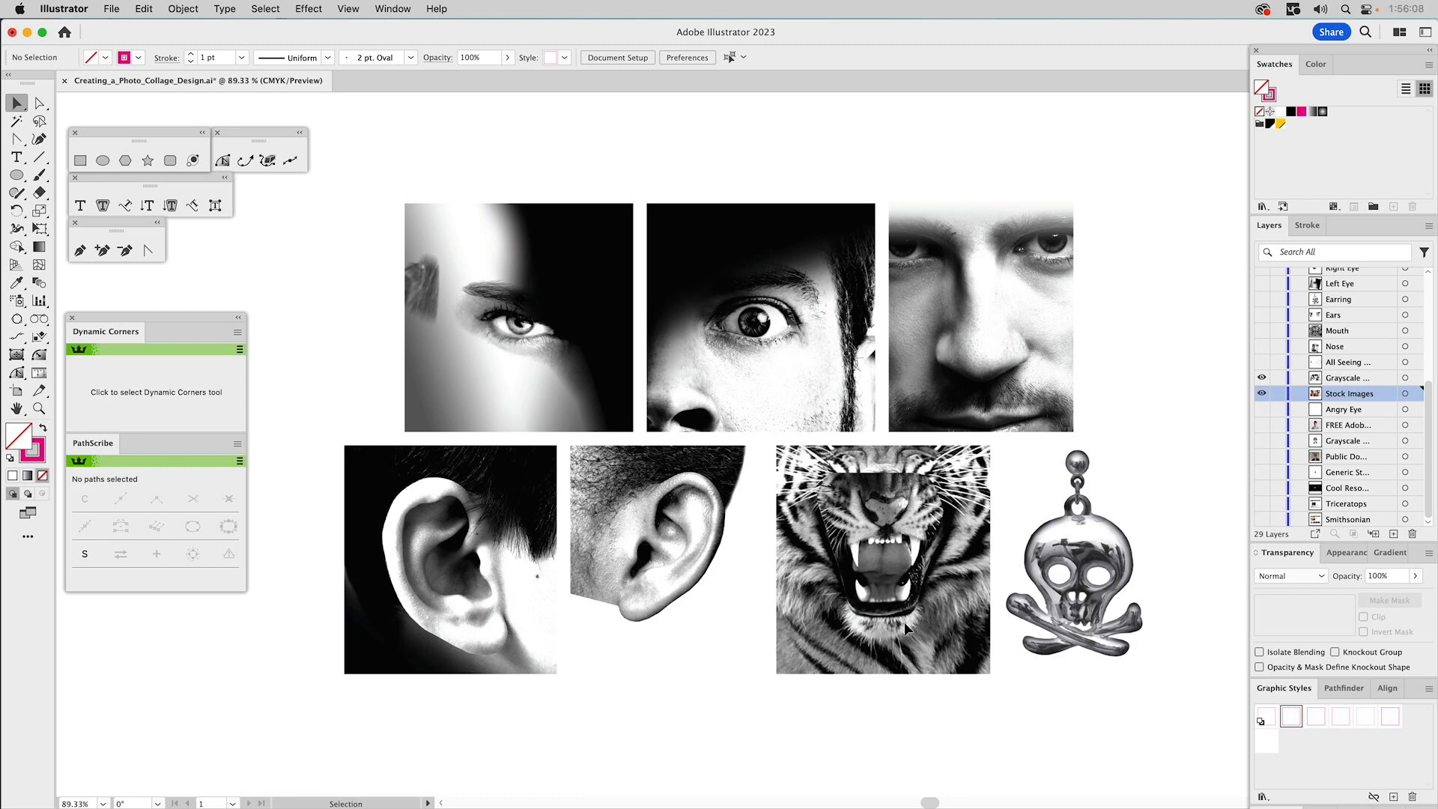
click(1261, 378)
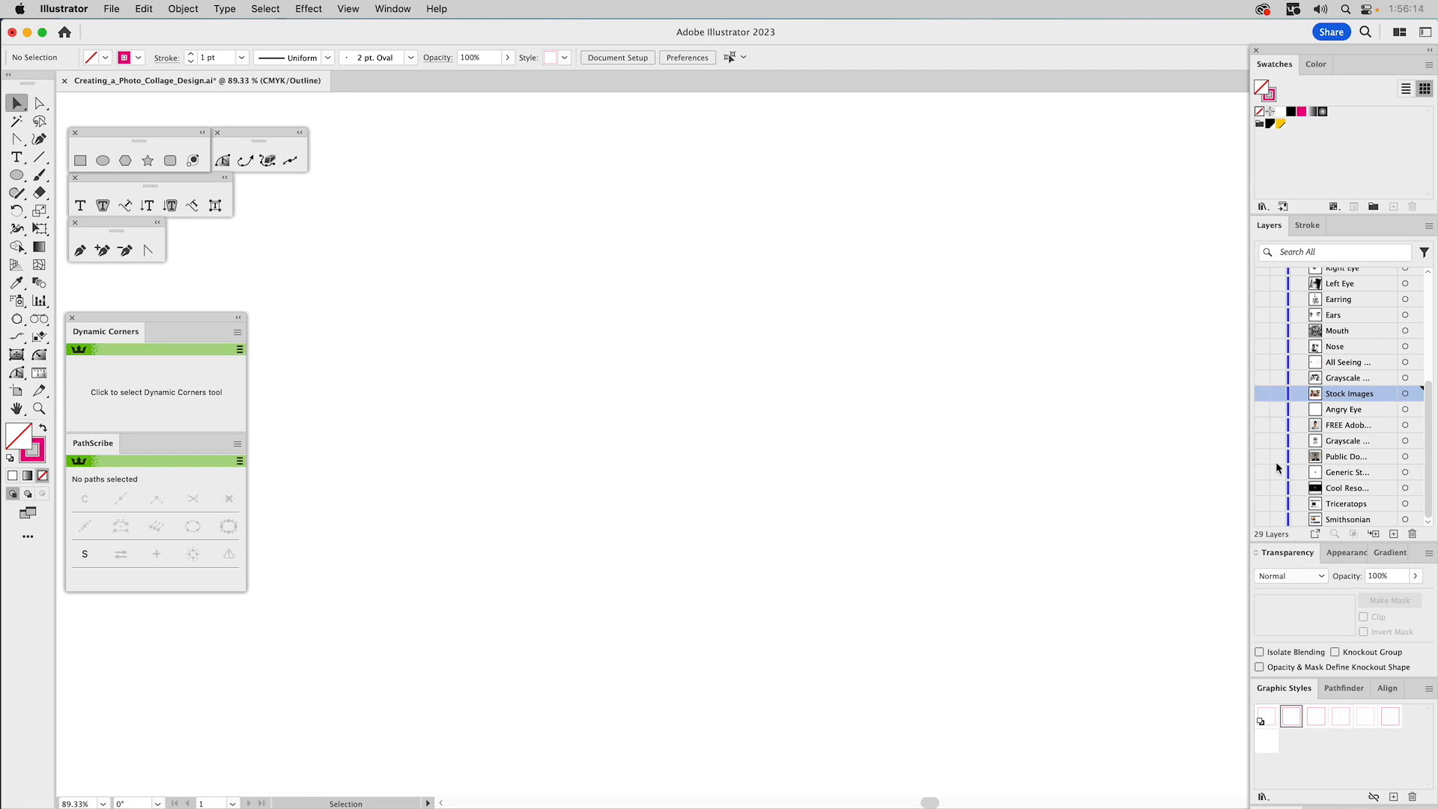
Show the grayscale mugshot layer and clip the portrait with the four-sided path around the bowler hat.
click(1262, 441)
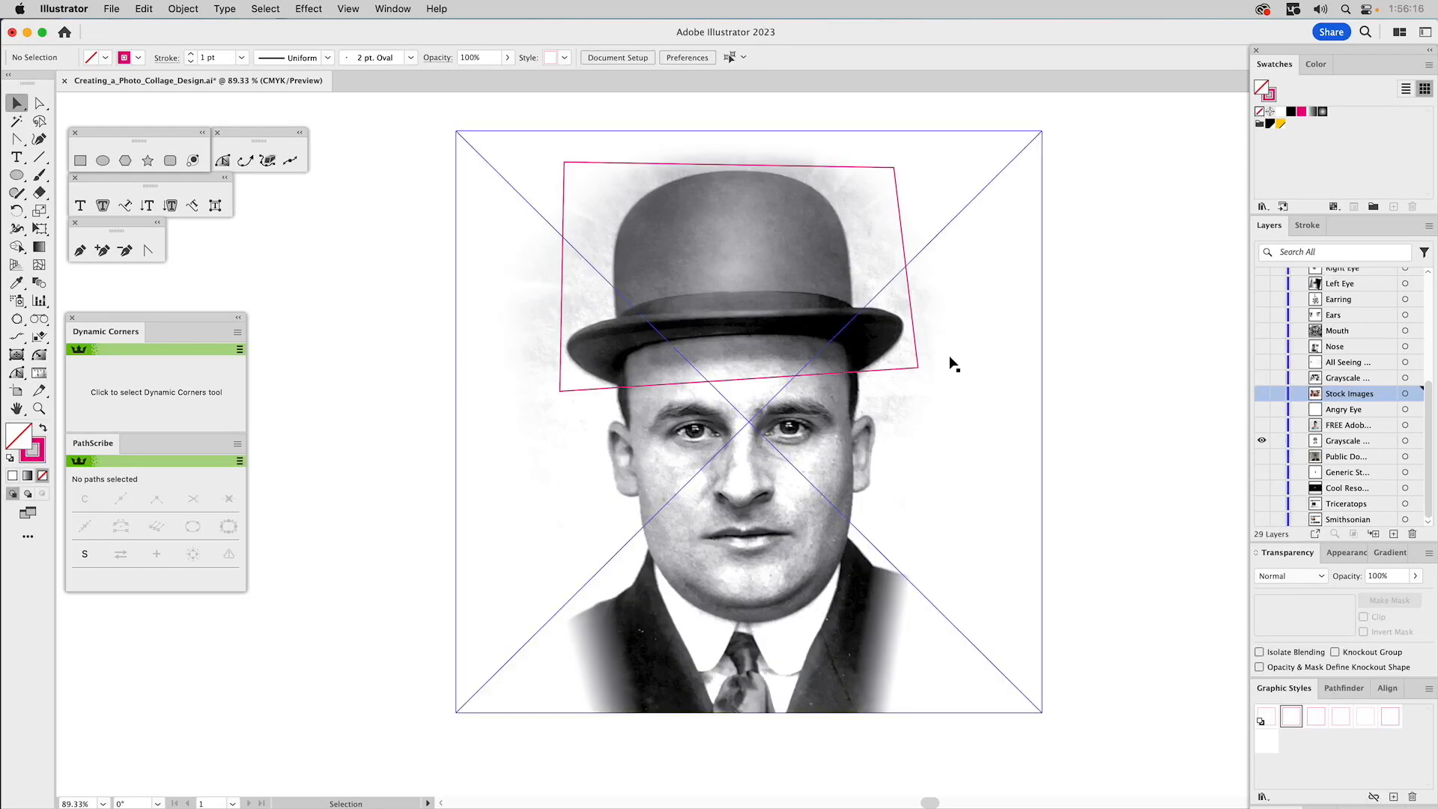
click(915, 334)
shift+click(889, 327)
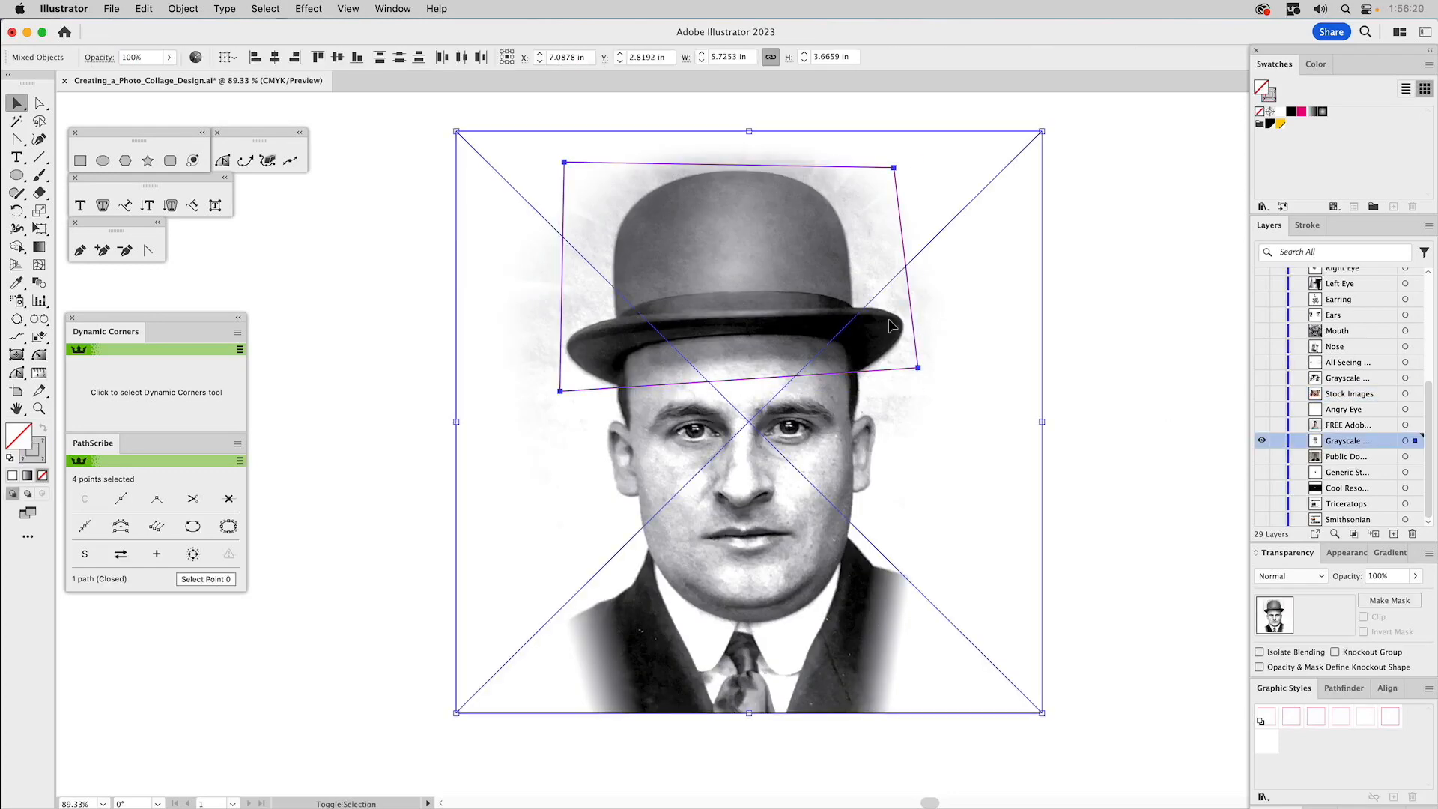
key(super+7)
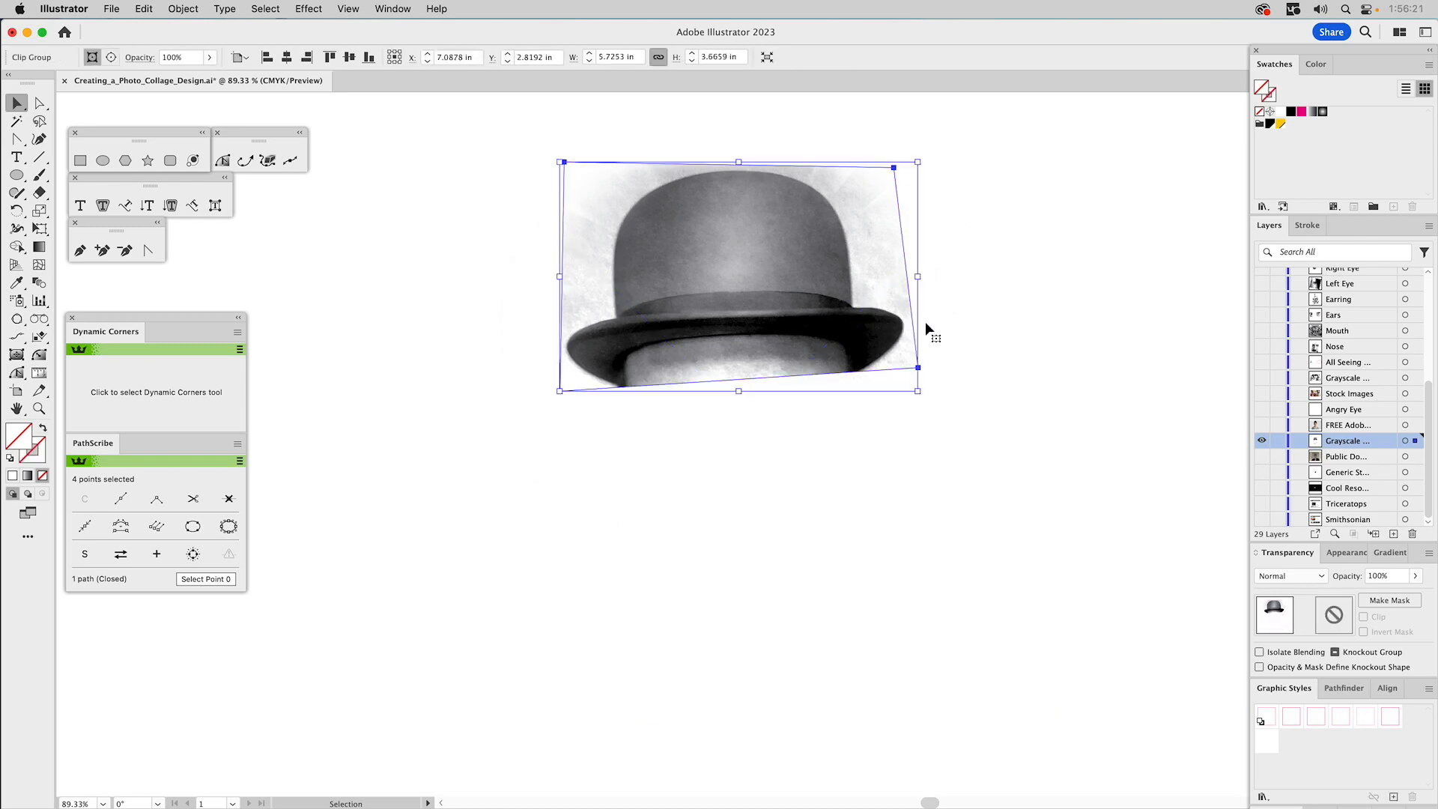
click(1085, 352)
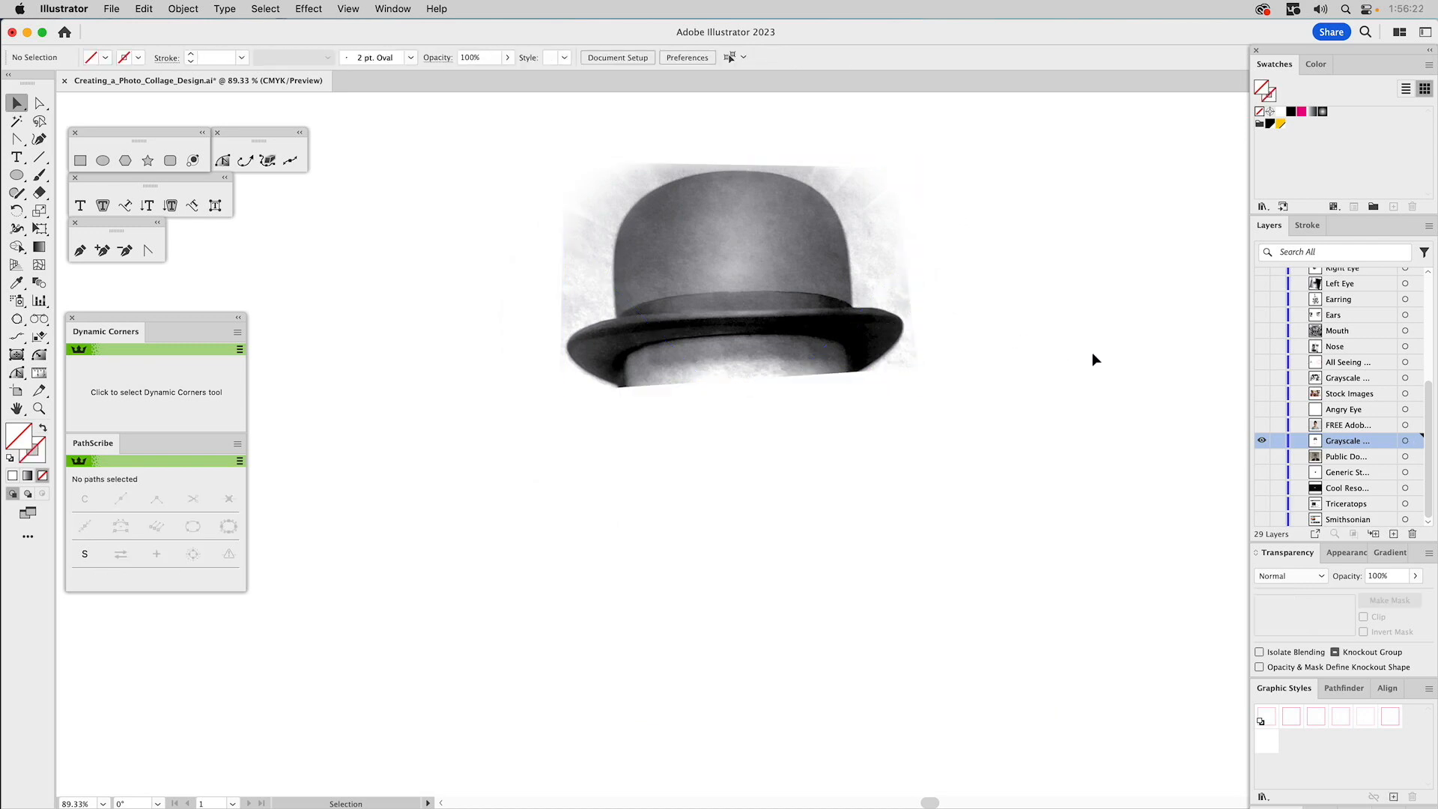
Show the Nose layer and clip the face photo with the triangular path around the nose.
click(1262, 346)
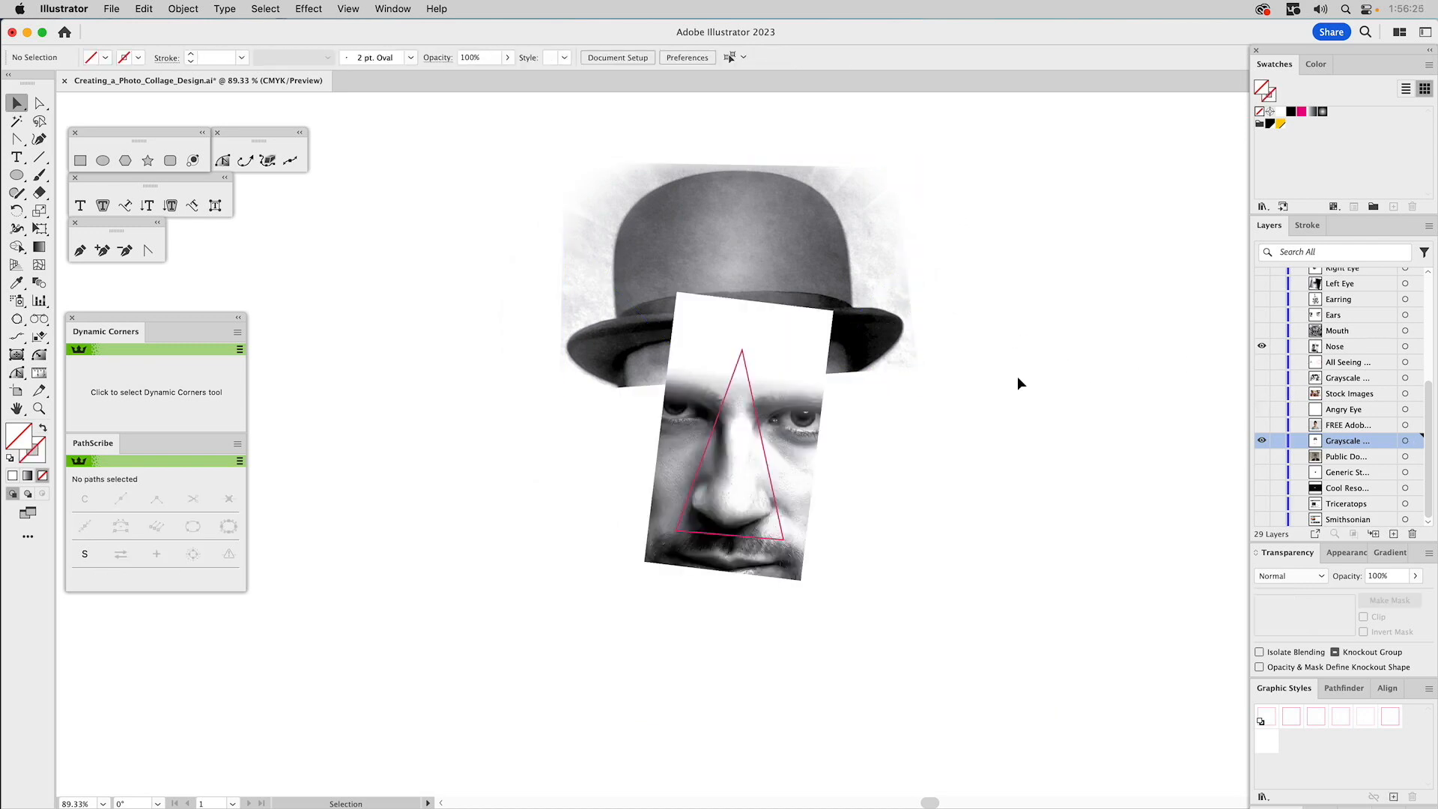
click(748, 375)
shift+click(782, 377)
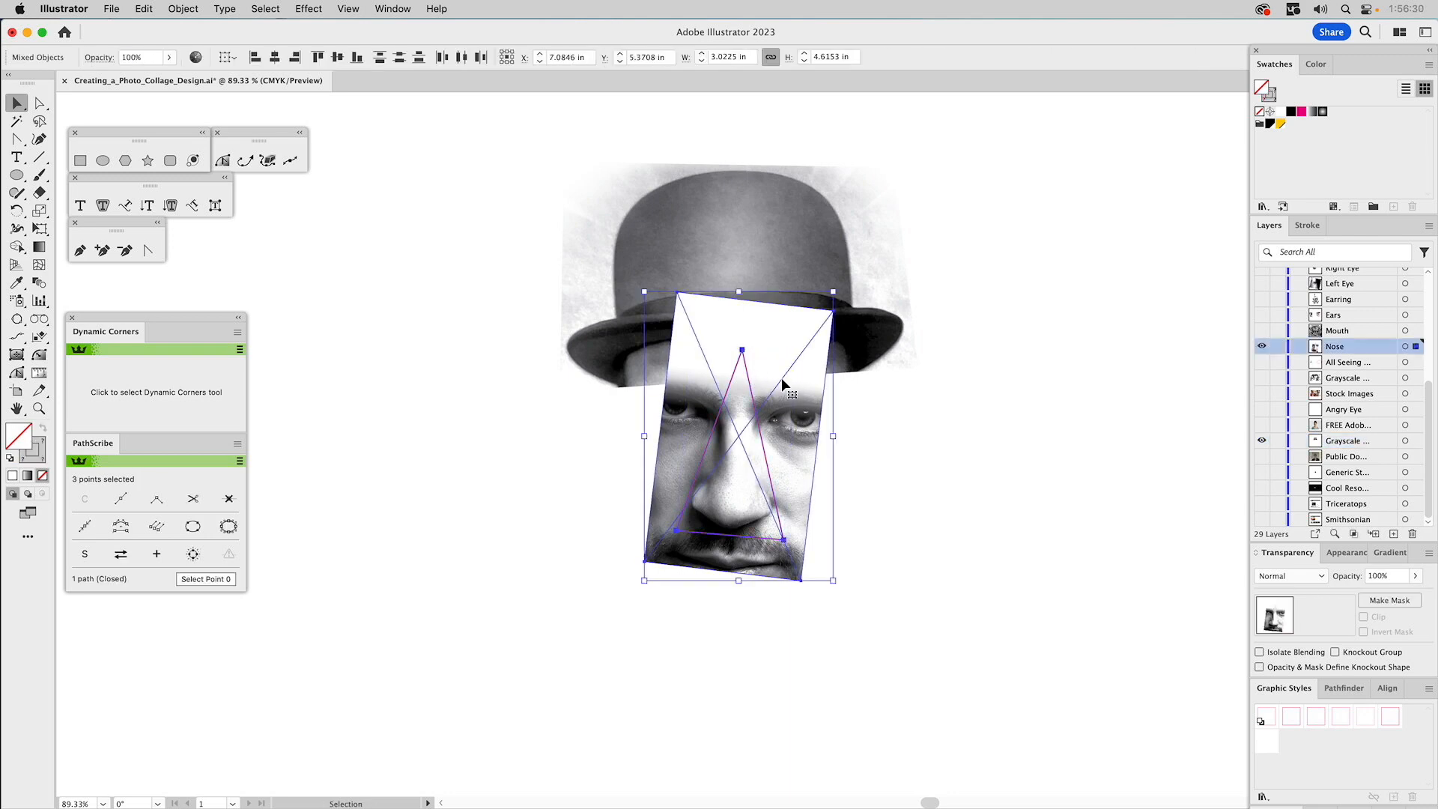
key(super+7)
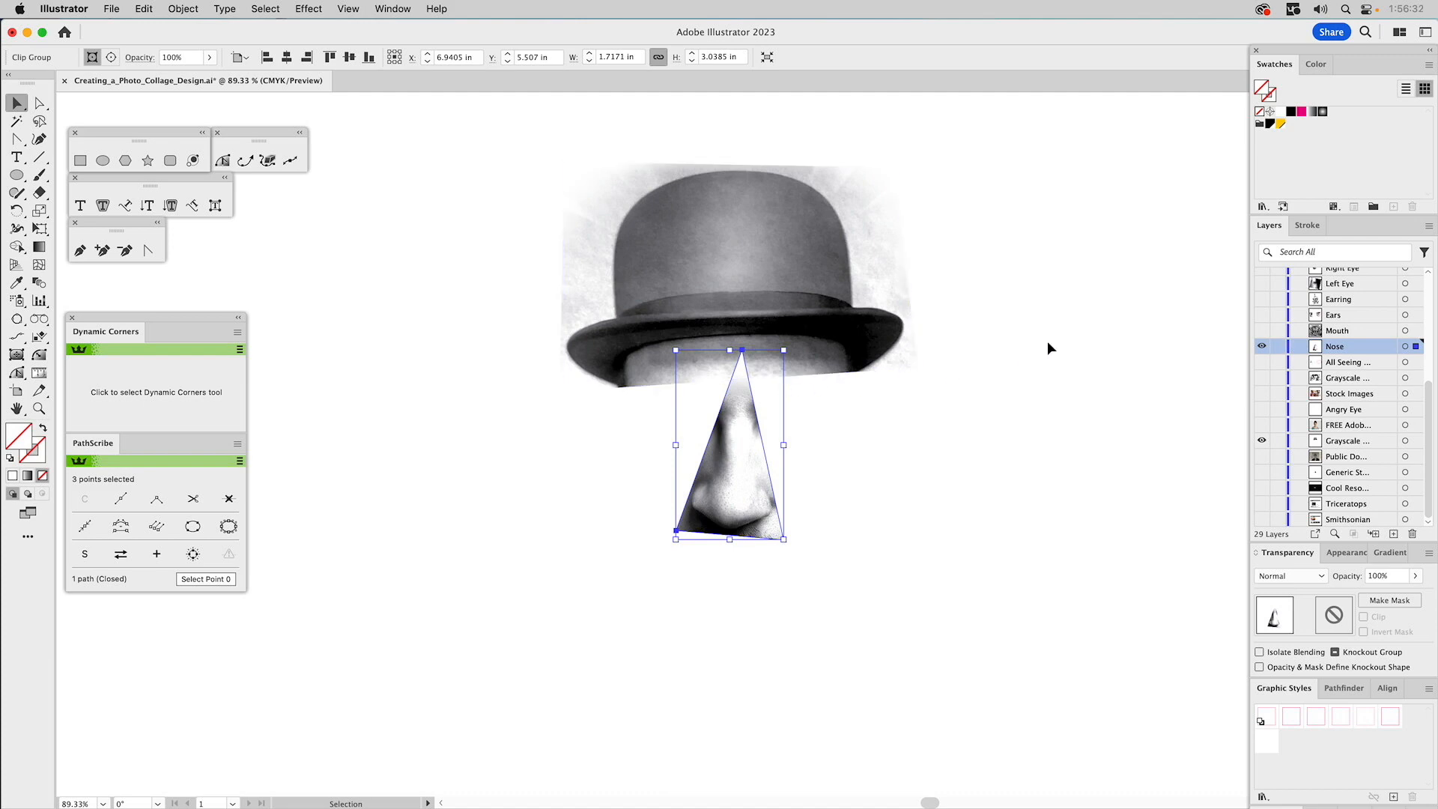
Show the All Seeing eye layer and apply the saved white radial gradient graphic style to the ellipse beside the hat.
click(1263, 365)
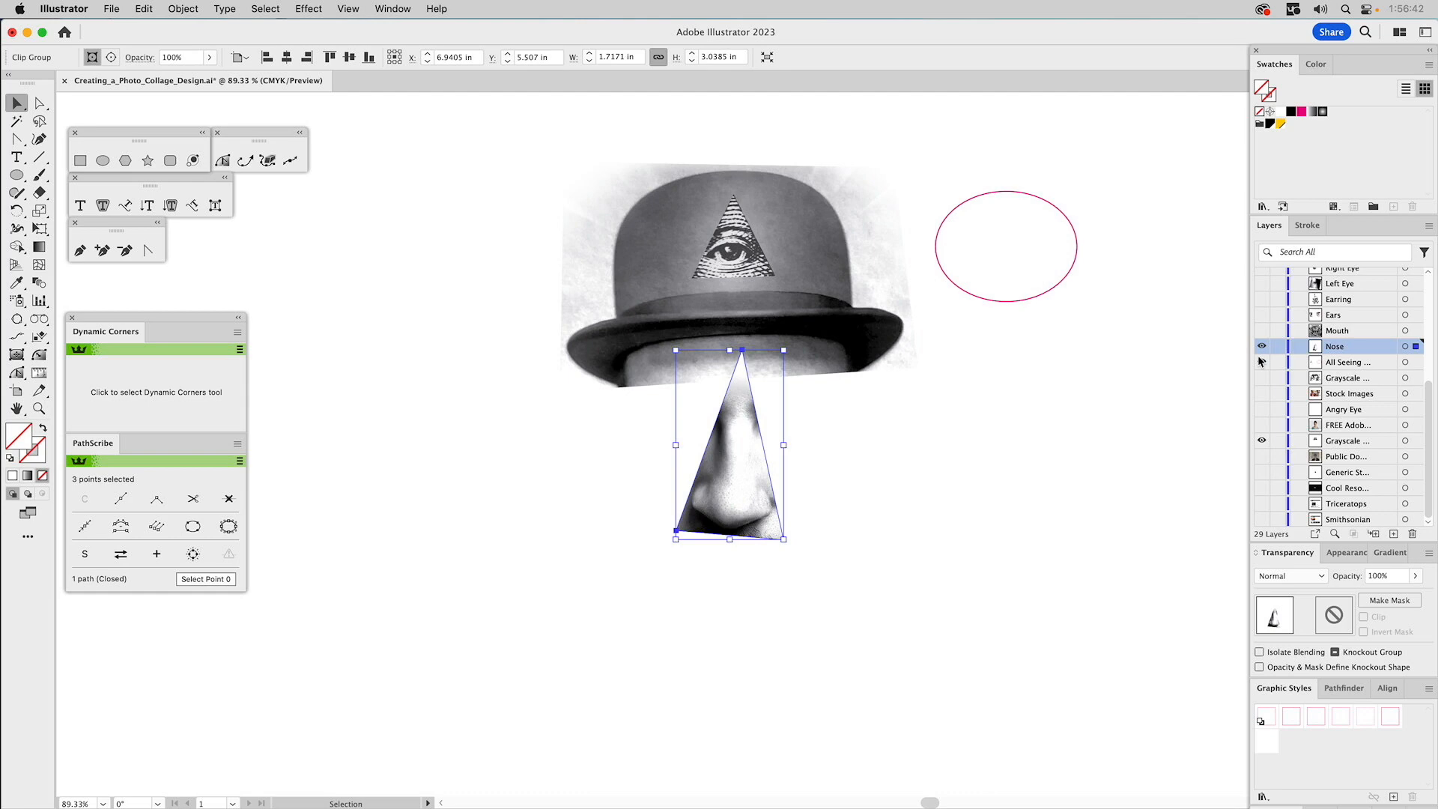
click(1056, 210)
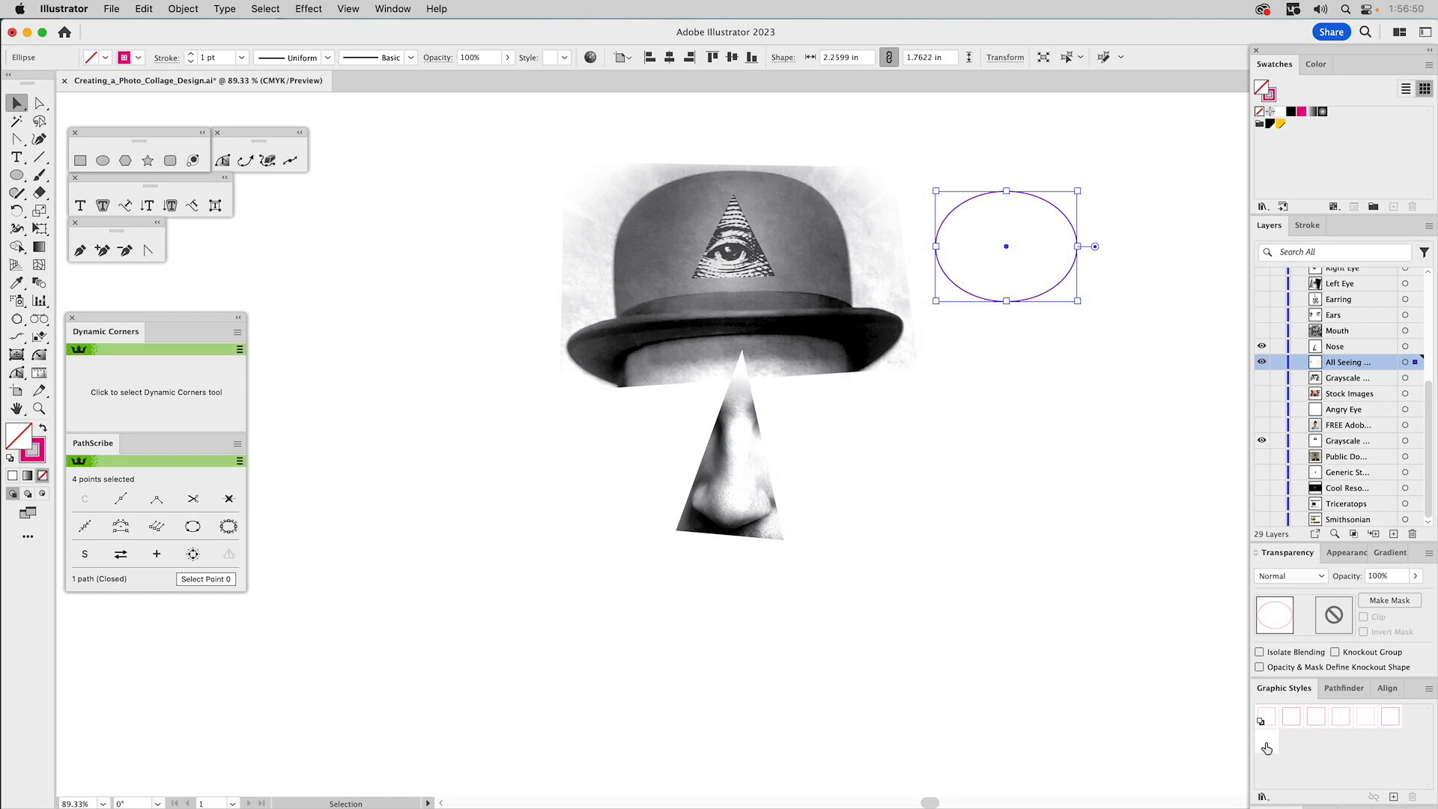
click(1266, 749)
Examine the color and opacity of both stops in the ellipse's radial gradient, and deselect the ellipse.
click(47, 248)
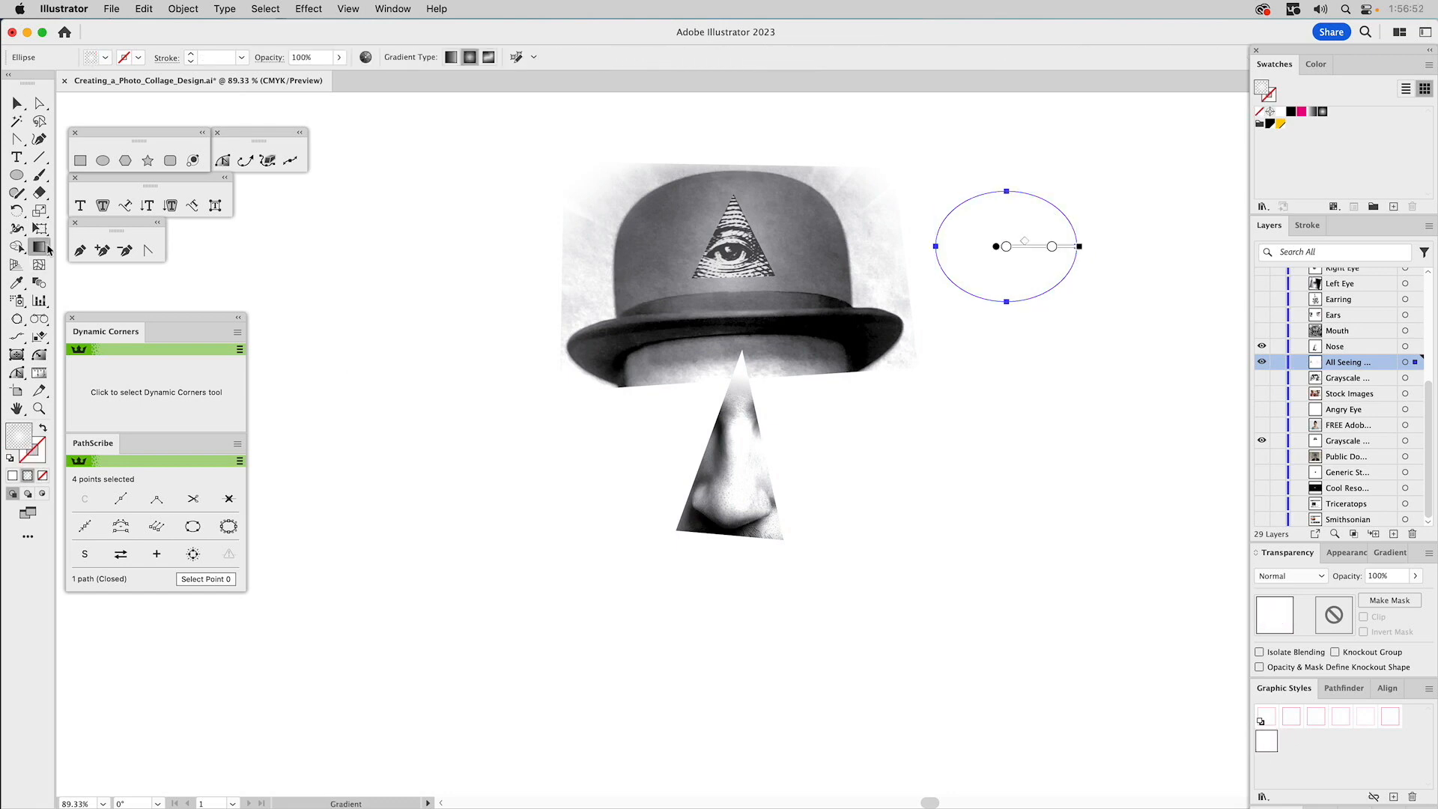
mouse_move(1001, 245)
click(1382, 554)
click(1263, 676)
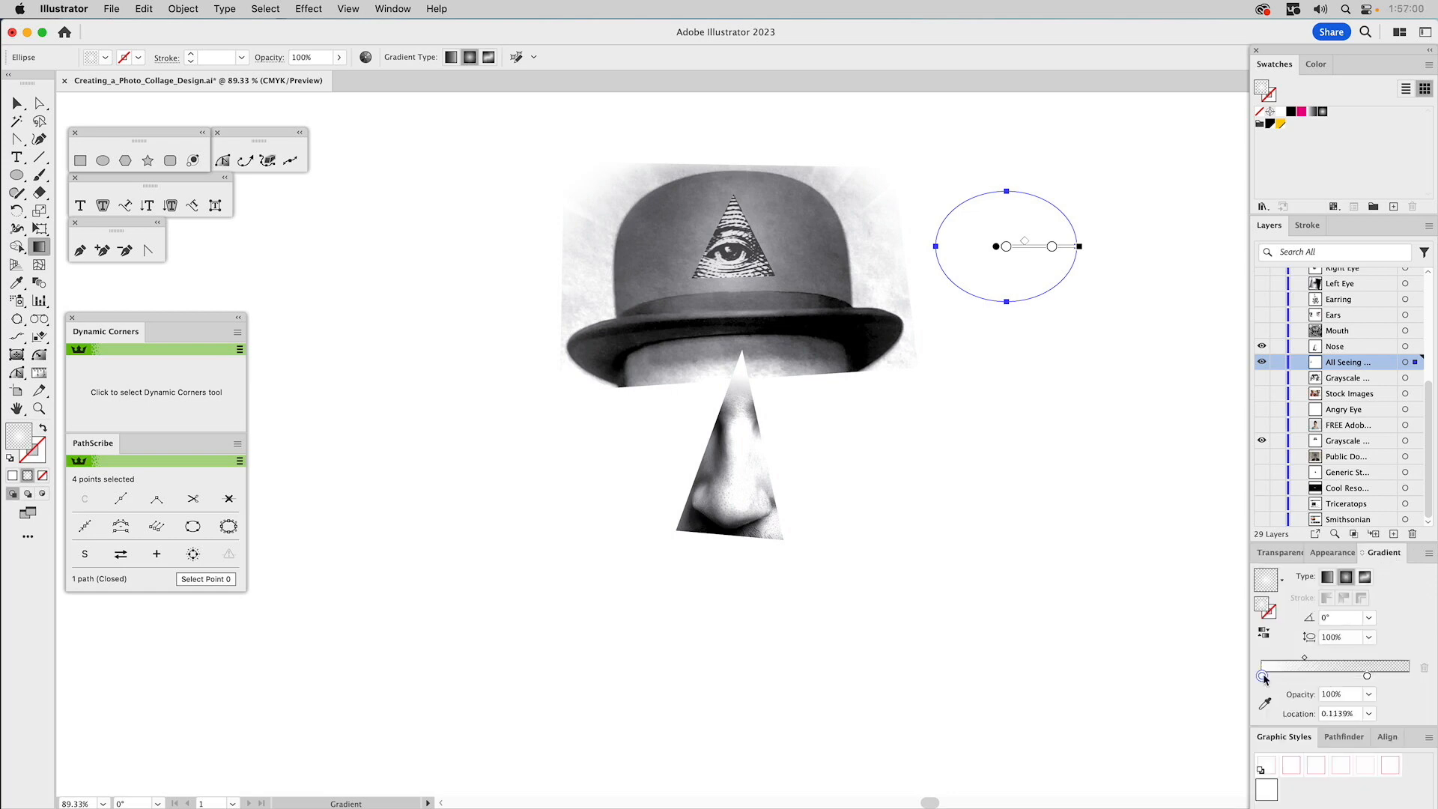
click(1367, 676)
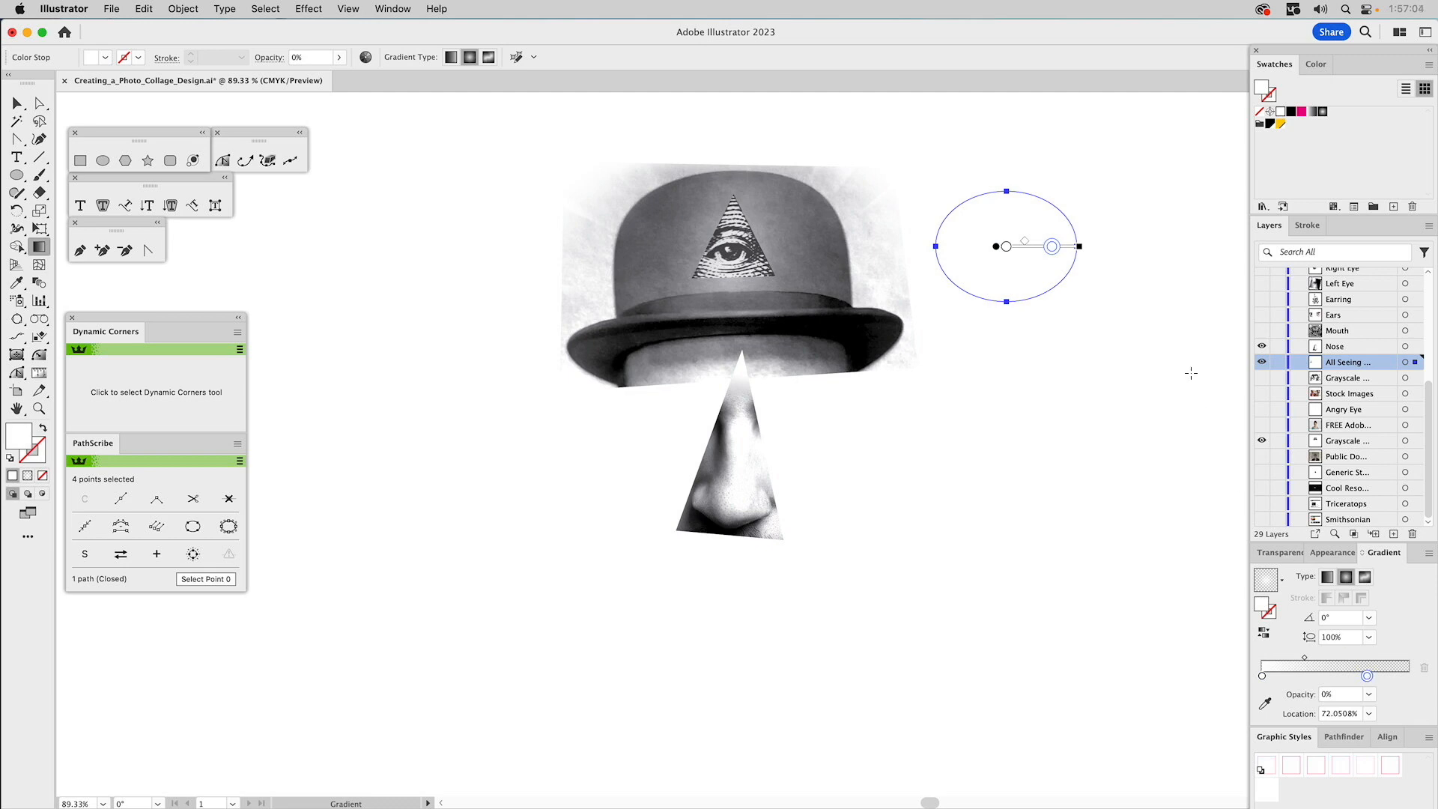
key(v)
click(1121, 165)
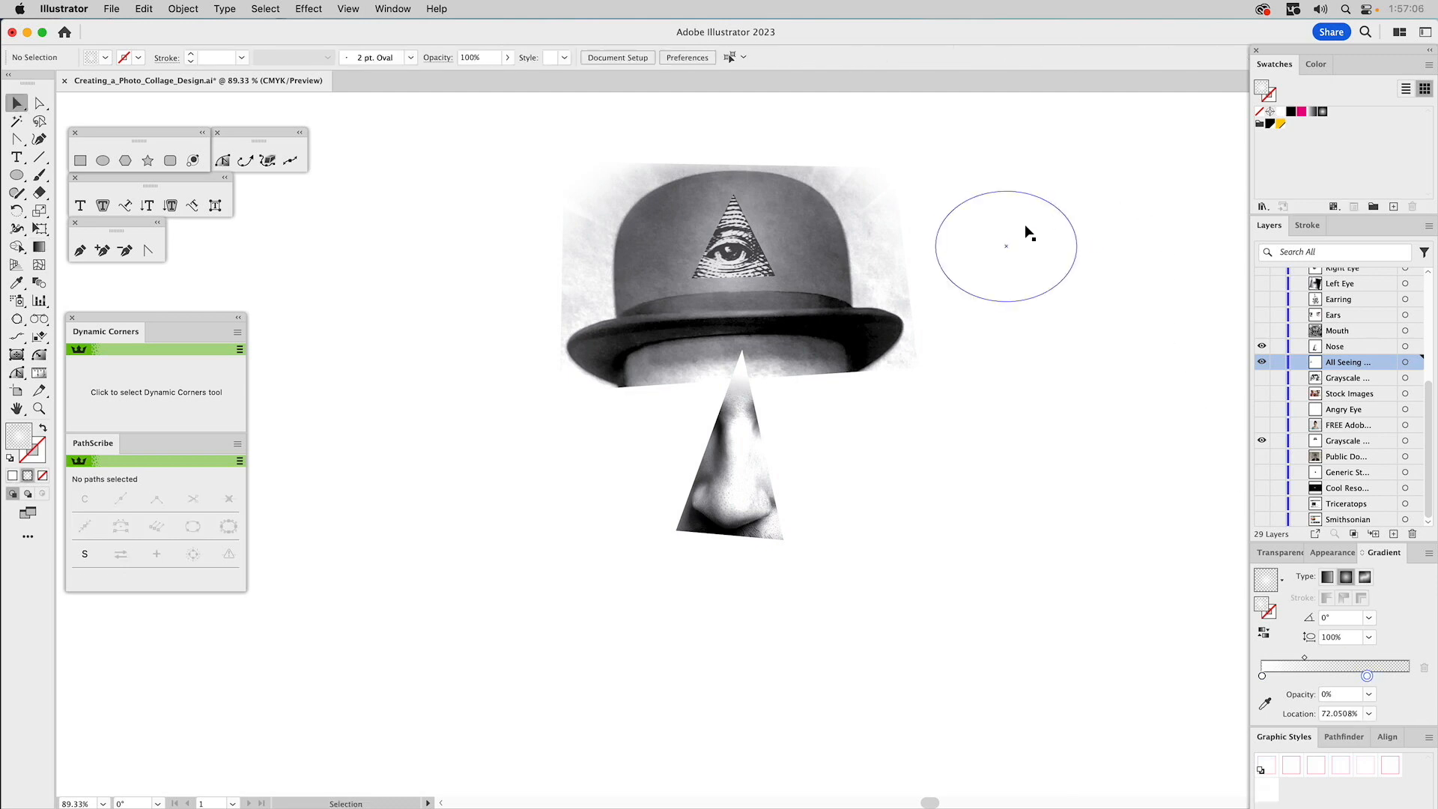
Move the gradient ellipse onto the hat, centered behind the all-seeing eye triangle, as a soft glow.
drag(1015, 241, 739, 234)
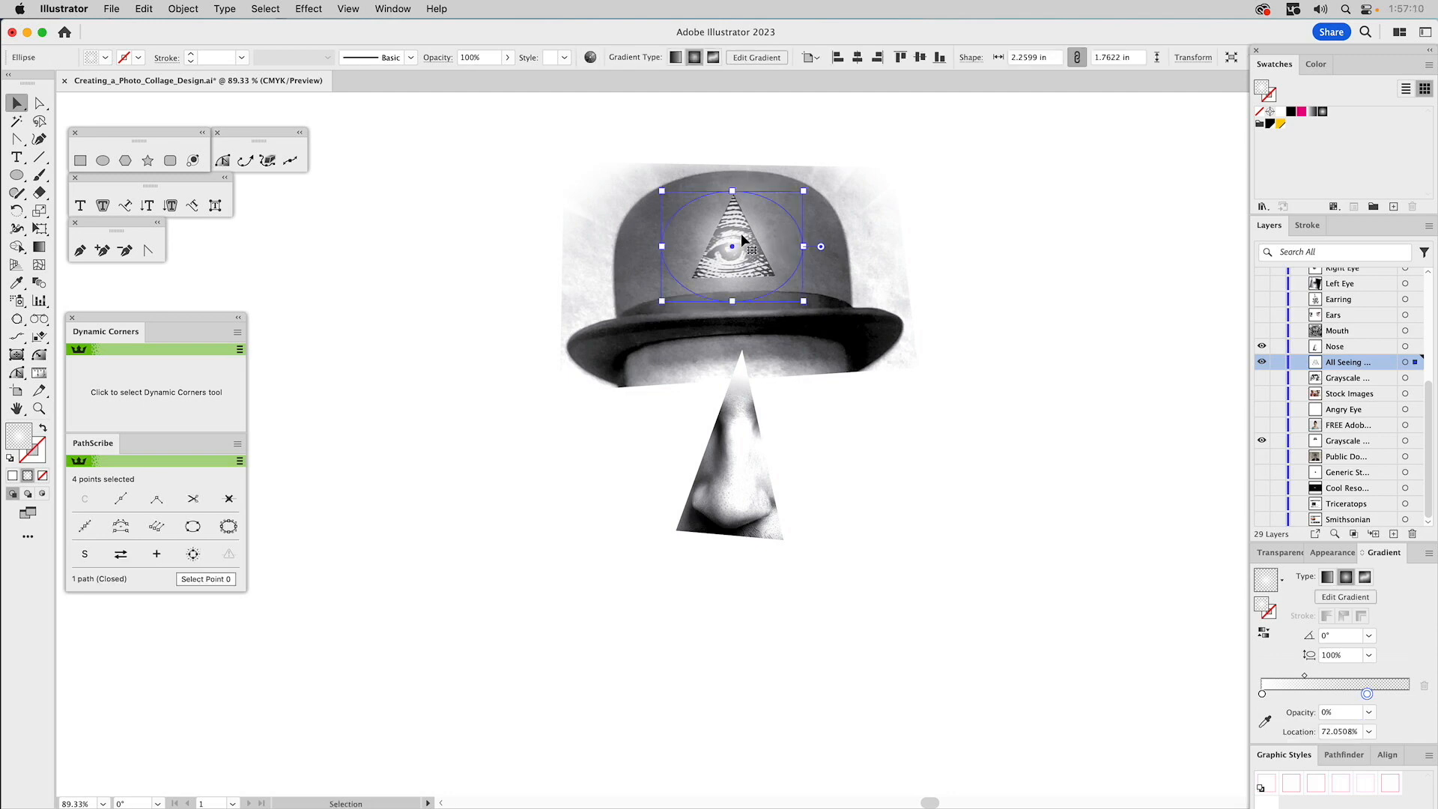
click(739, 238)
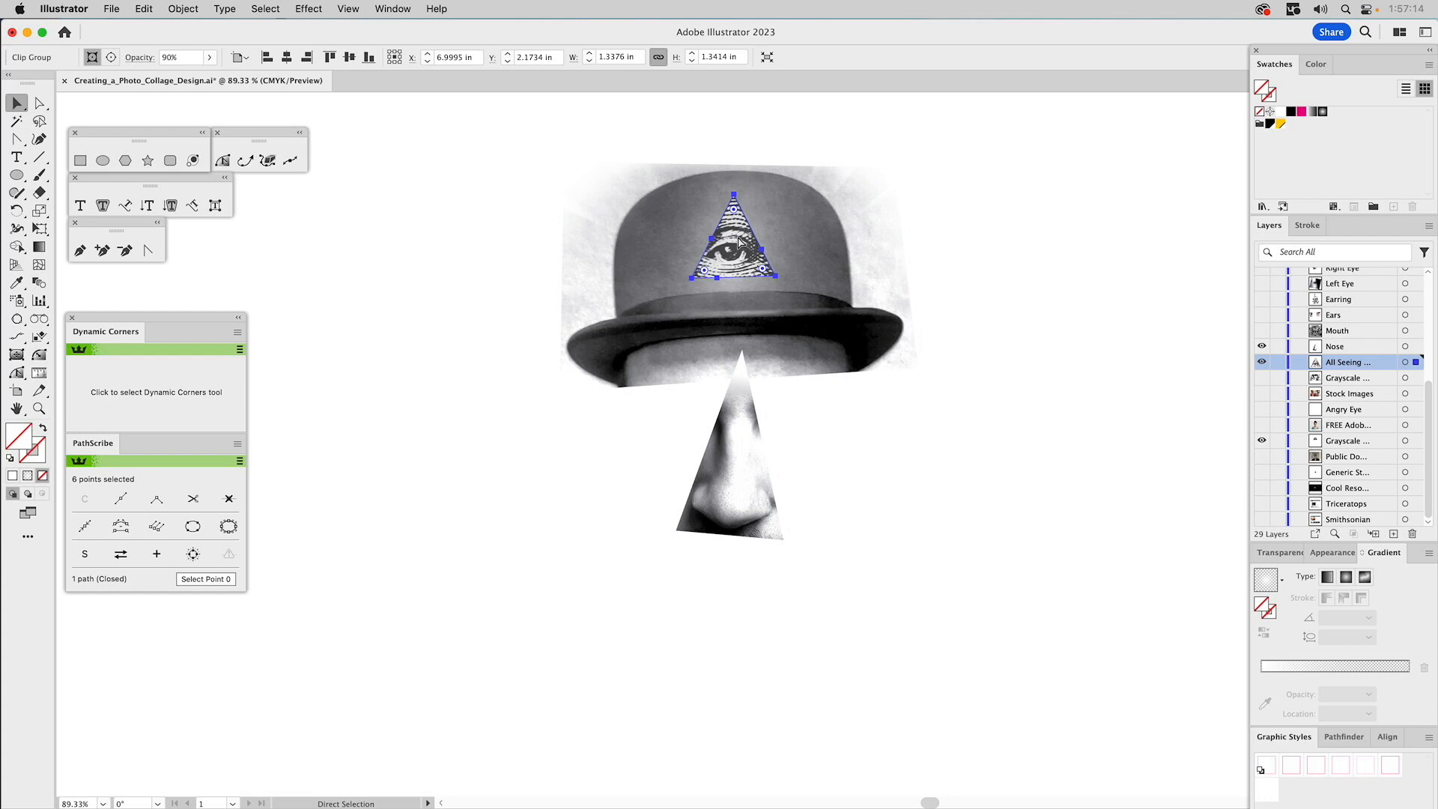
click(739, 241)
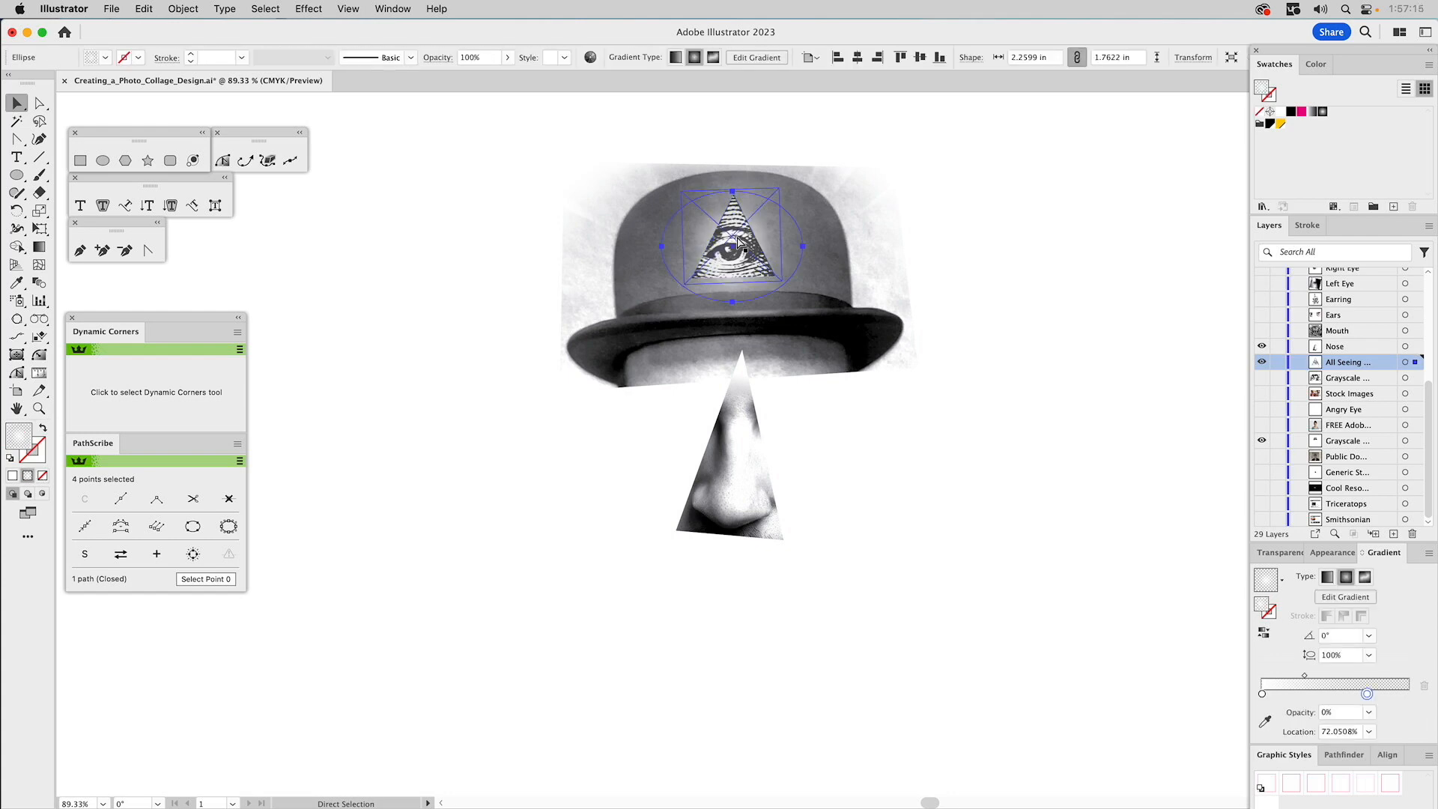
click(1143, 218)
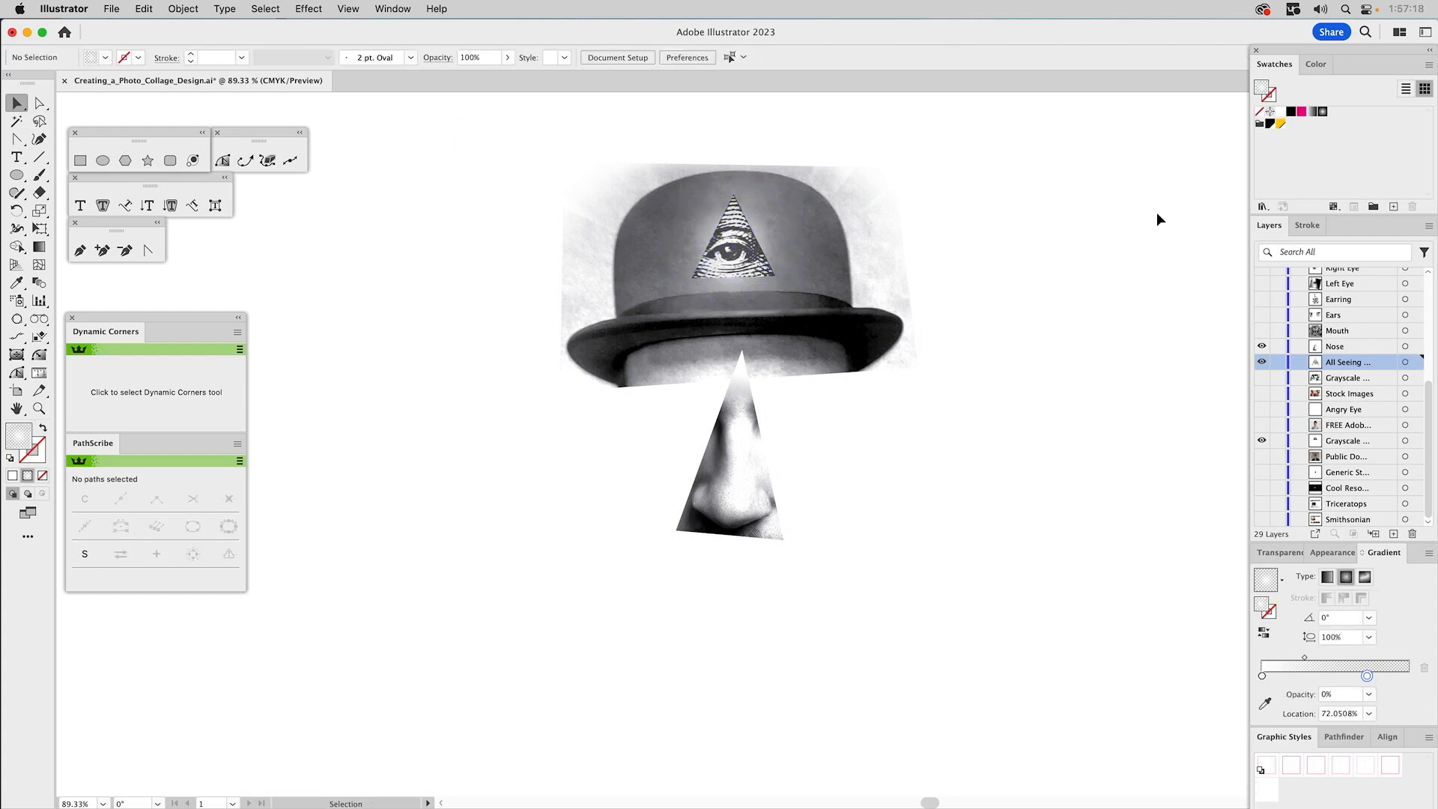
Show the Mouth layer, clip the tiger photo with its four-sided path, and place the layer beneath the Nose layer.
click(1262, 332)
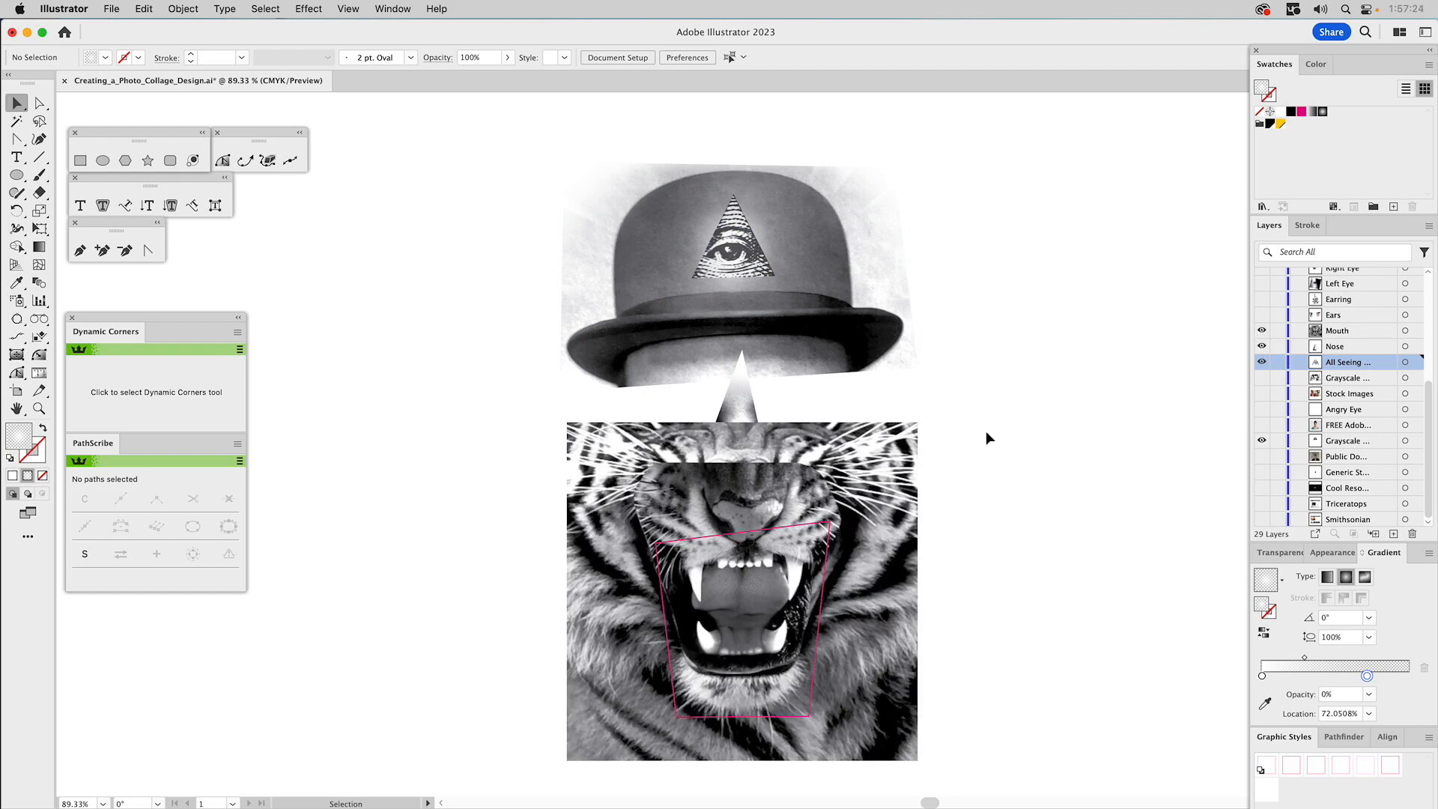
click(786, 528)
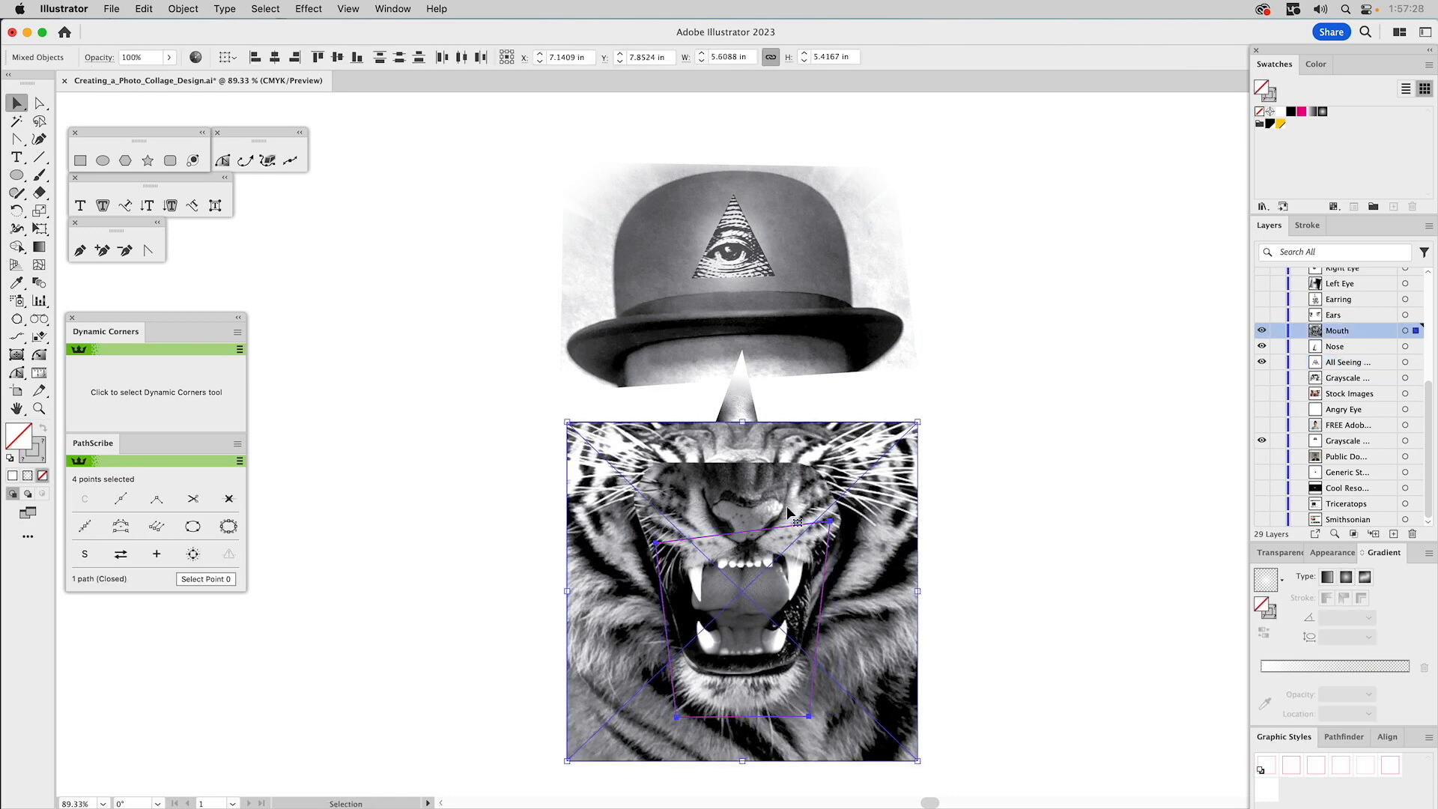
key(super+7)
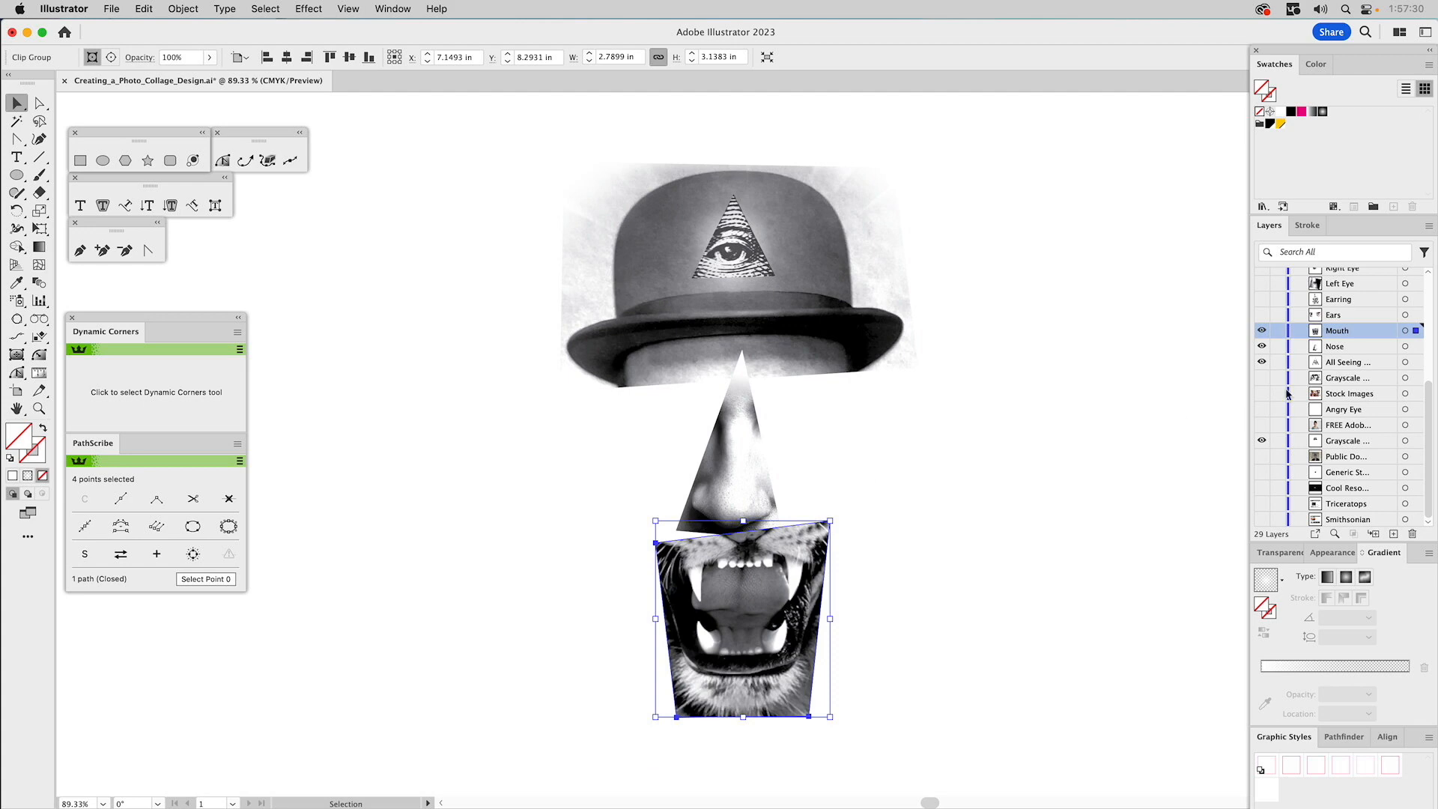
drag(1357, 334, 1354, 359)
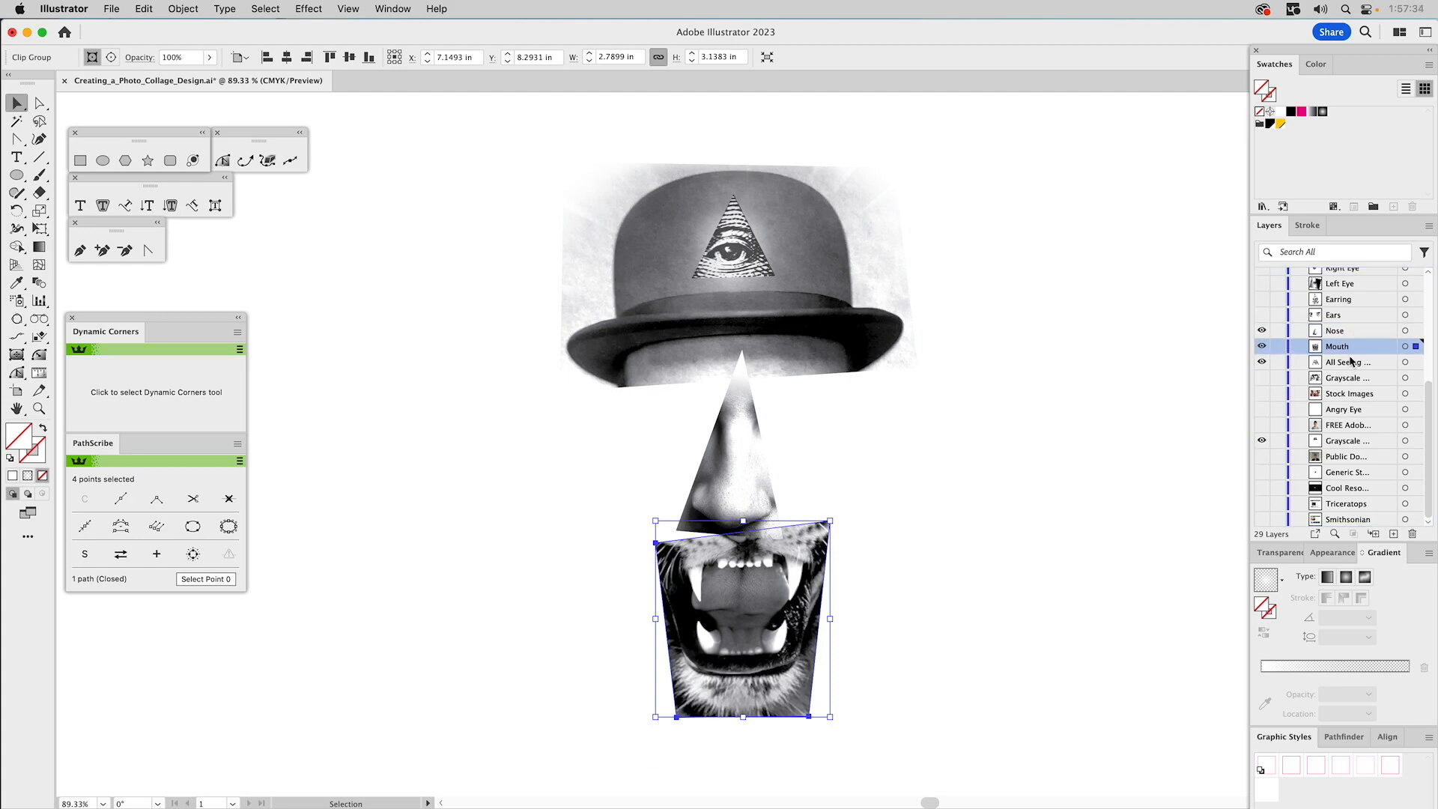
click(1113, 334)
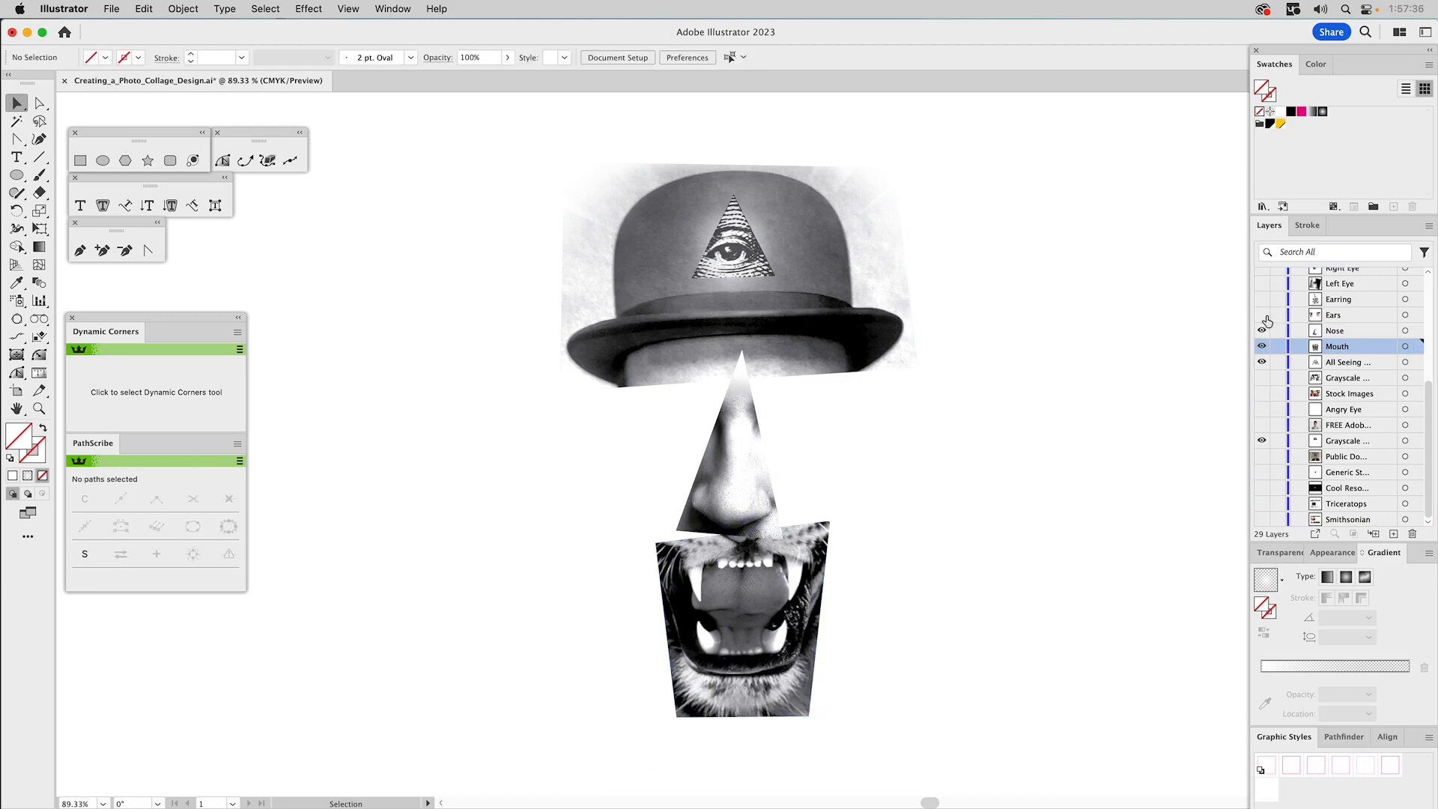
Show the Ears layer and clip the unmasked ear photo with its four-sided path.
click(1262, 316)
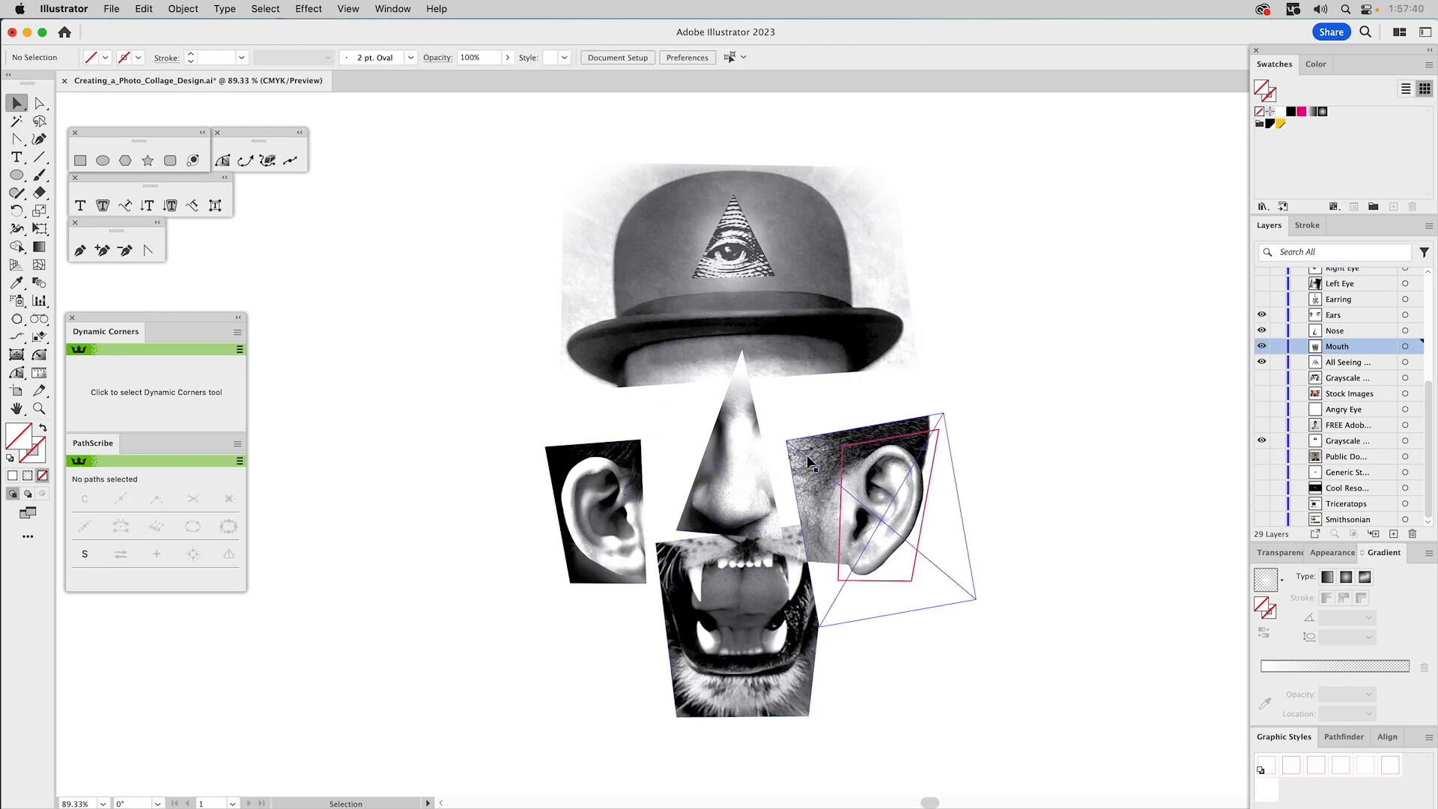
click(859, 448)
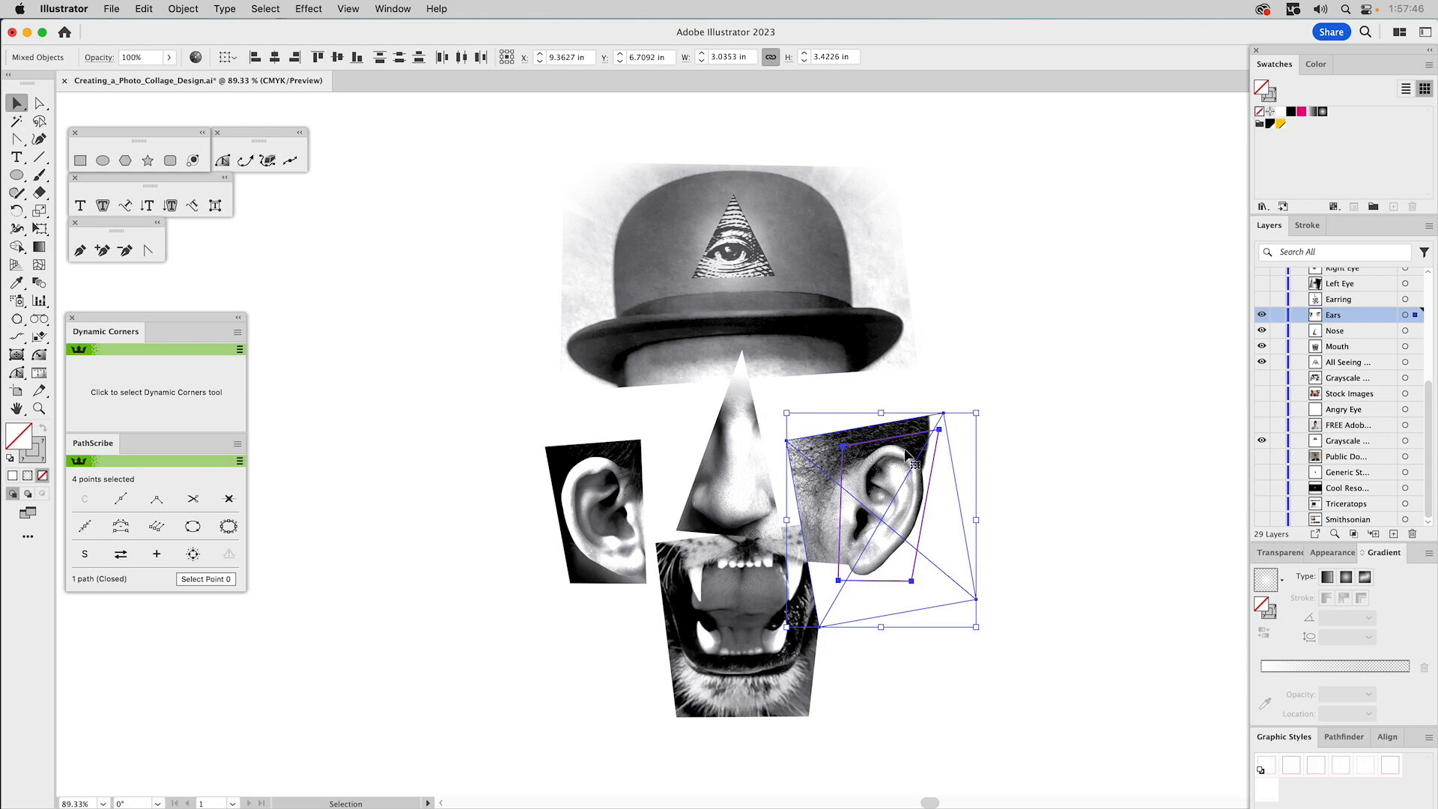
key(super+7)
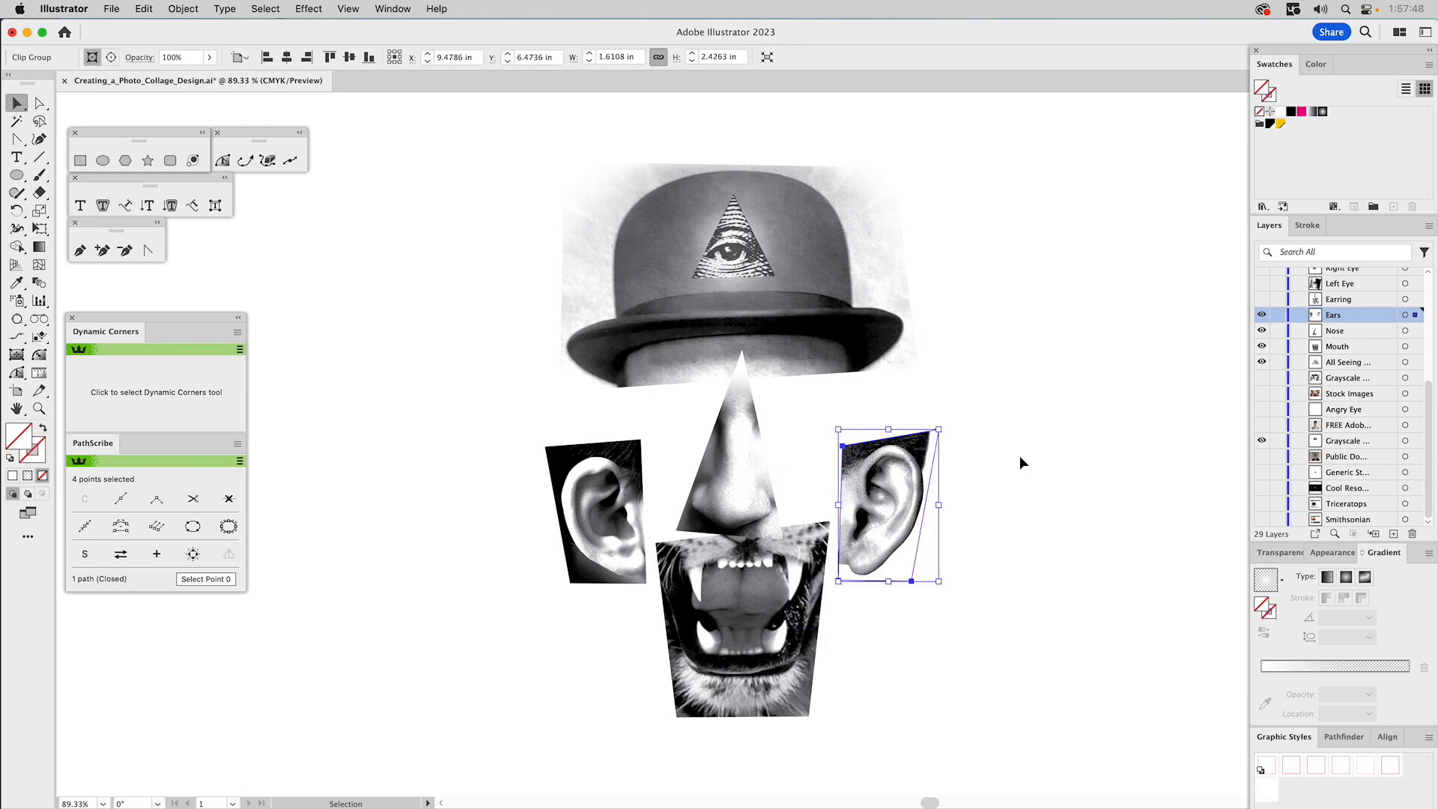
key(super+z)
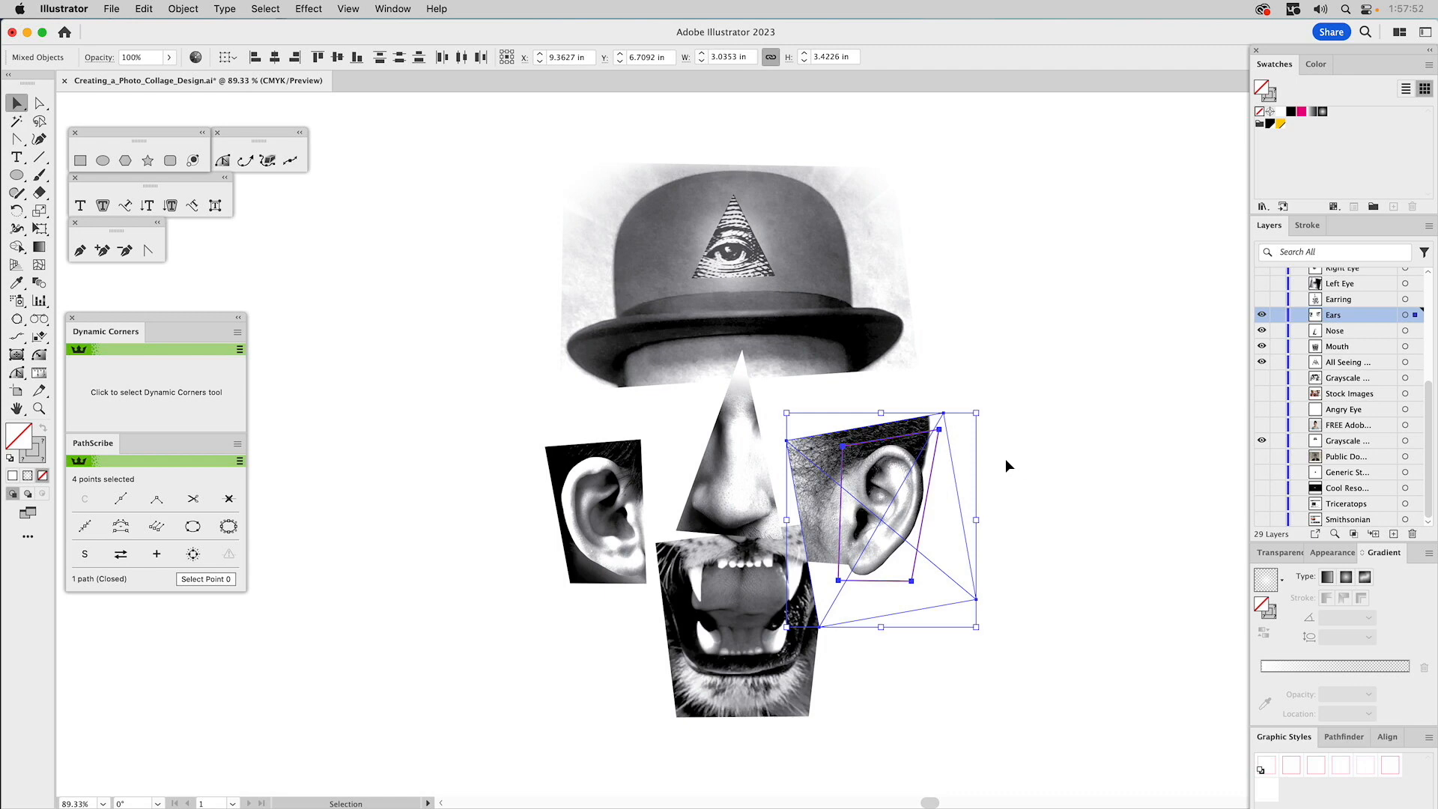
key(super+7)
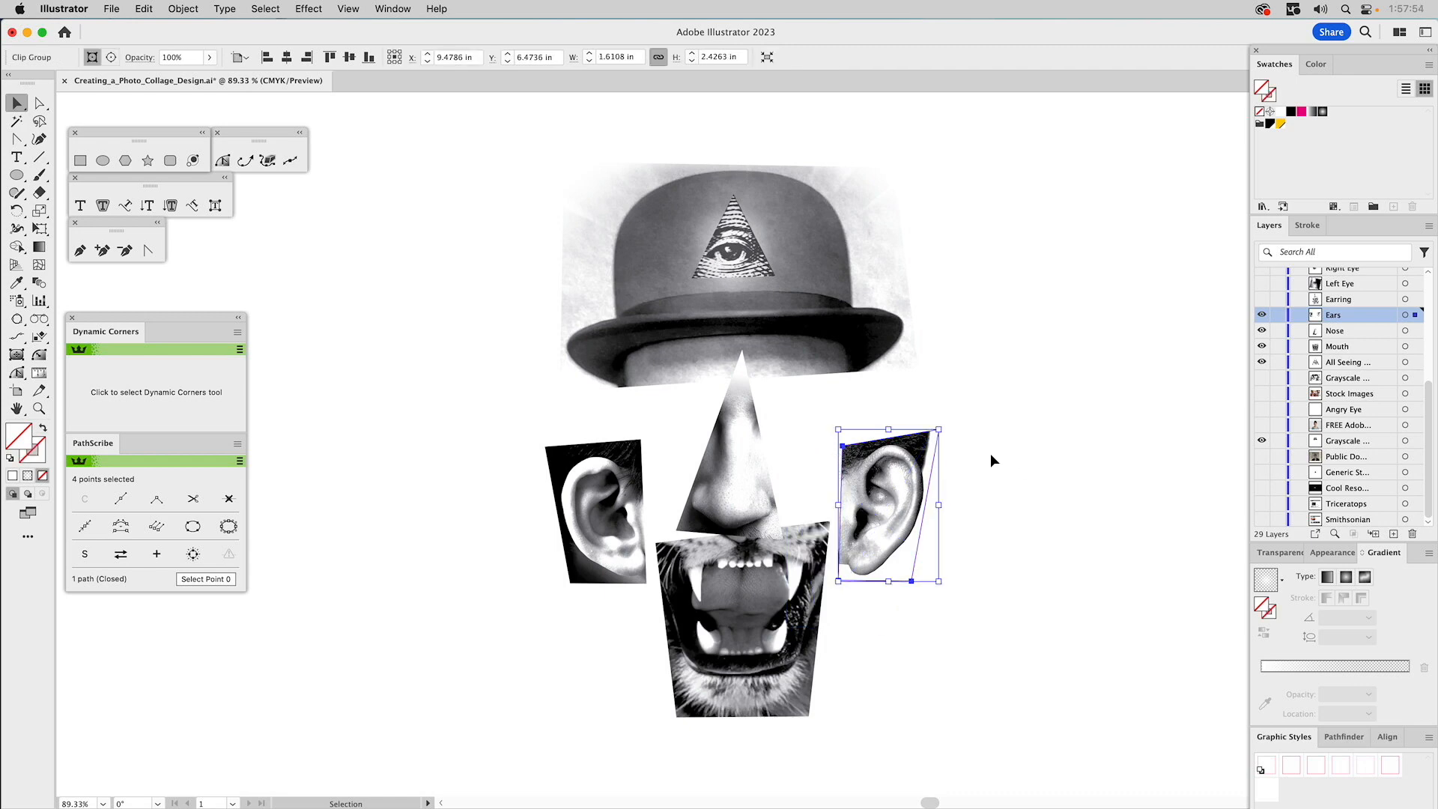
Undo the clipping mask on the ear photo opposite the finished ear, trying it on and off again.
key(super+z)
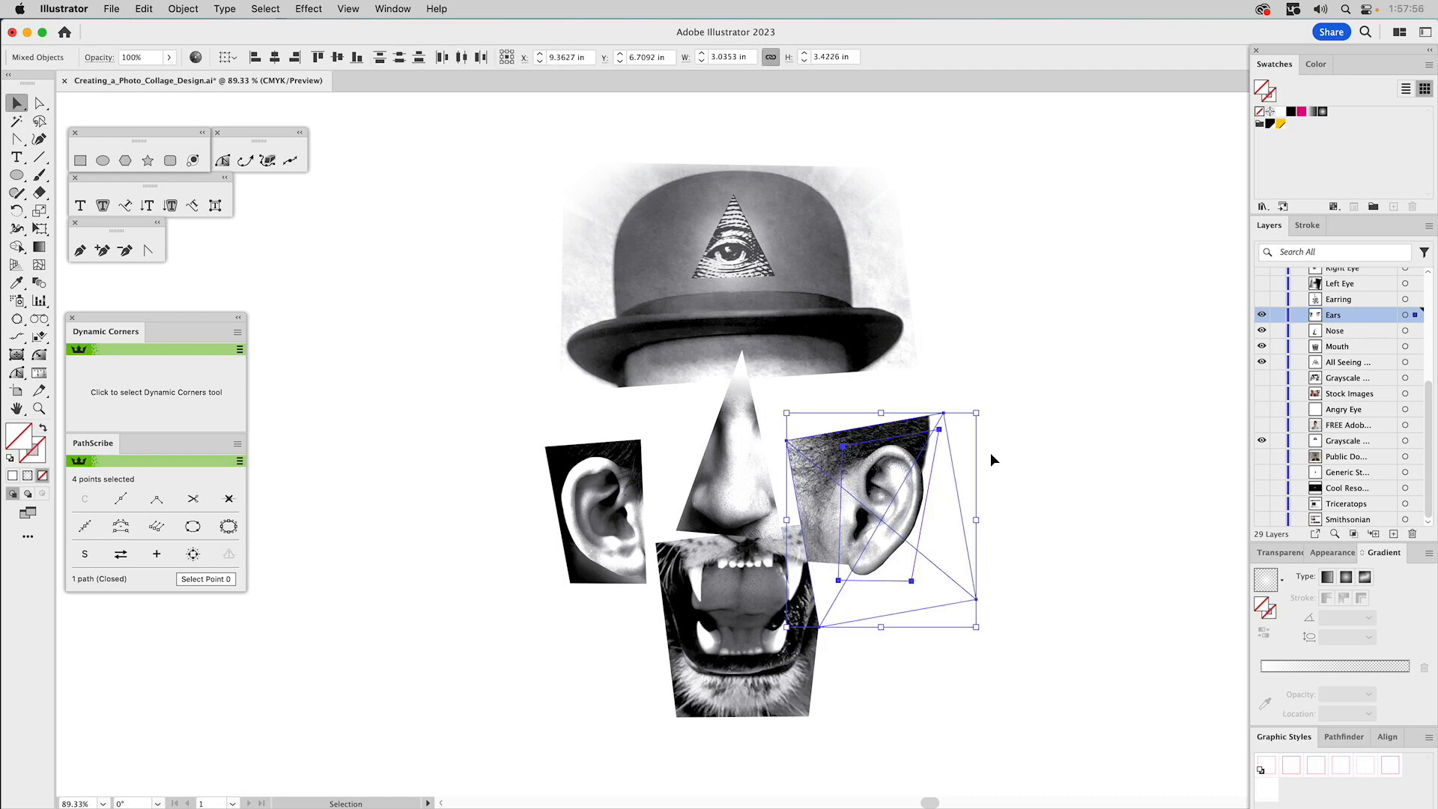
key(super+7)
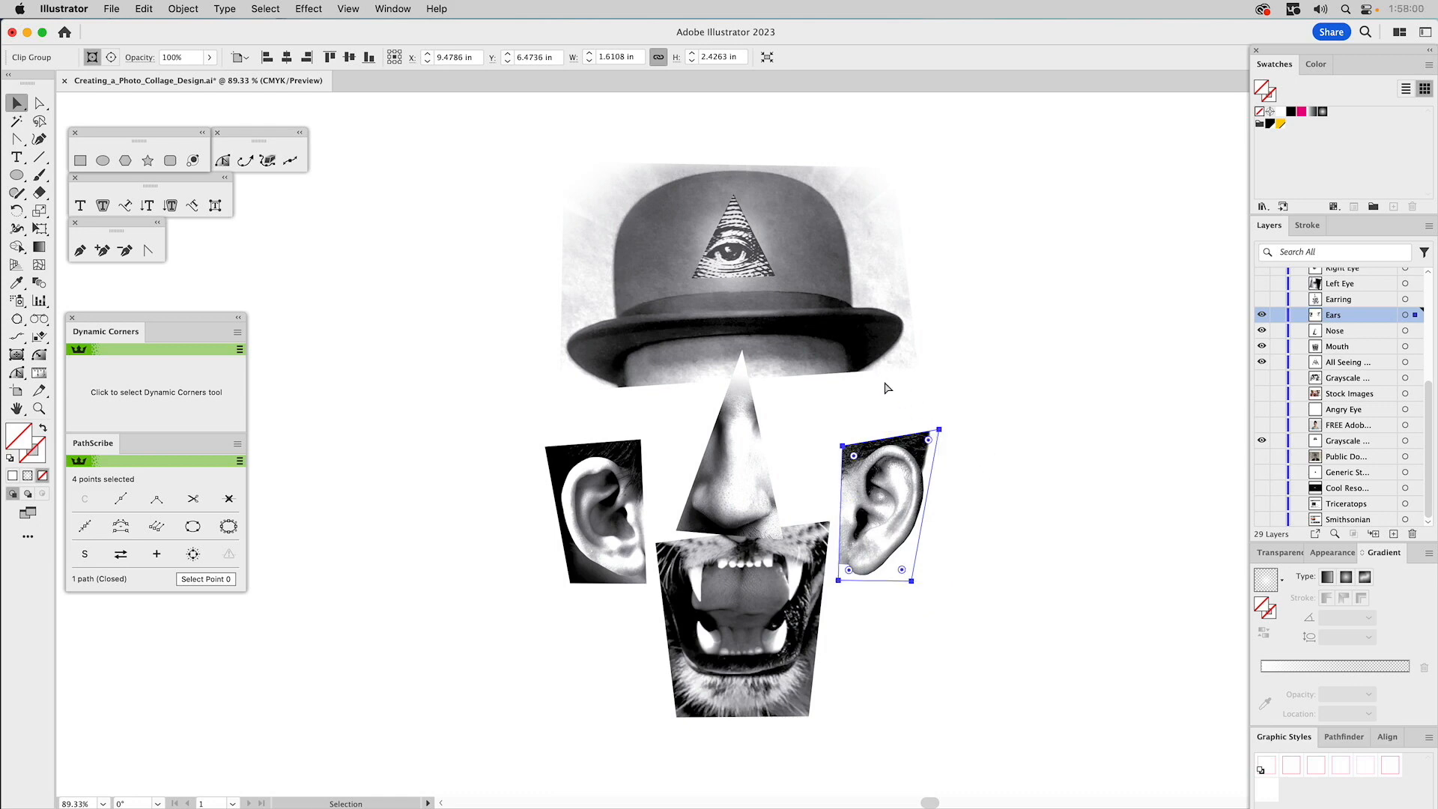
key(super+z)
key(super+shift+z)
key(super+z)
key(v)
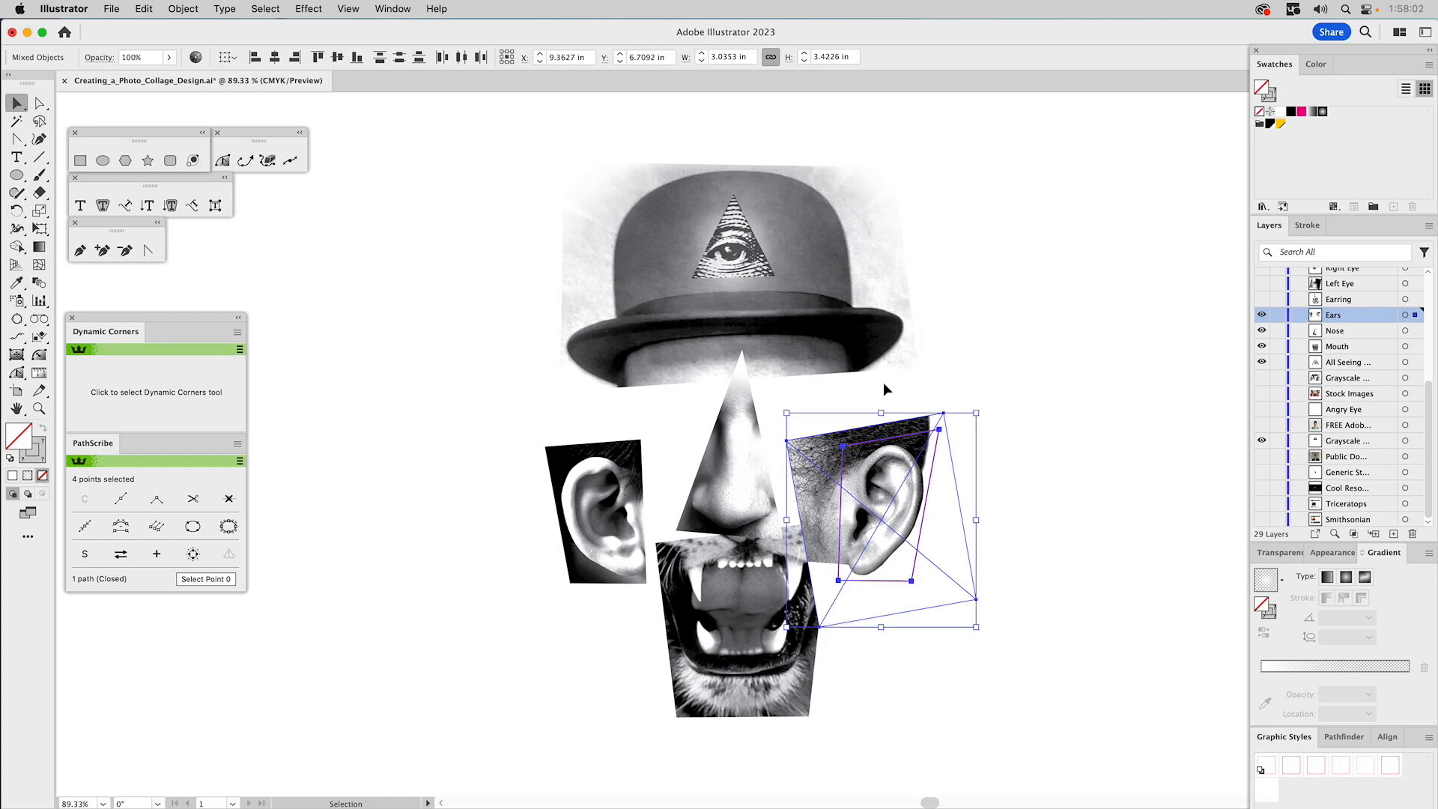
Locate the Make Clipping Mask command, clip the ear photo with its four-sided path, and deselect it.
click(184, 9)
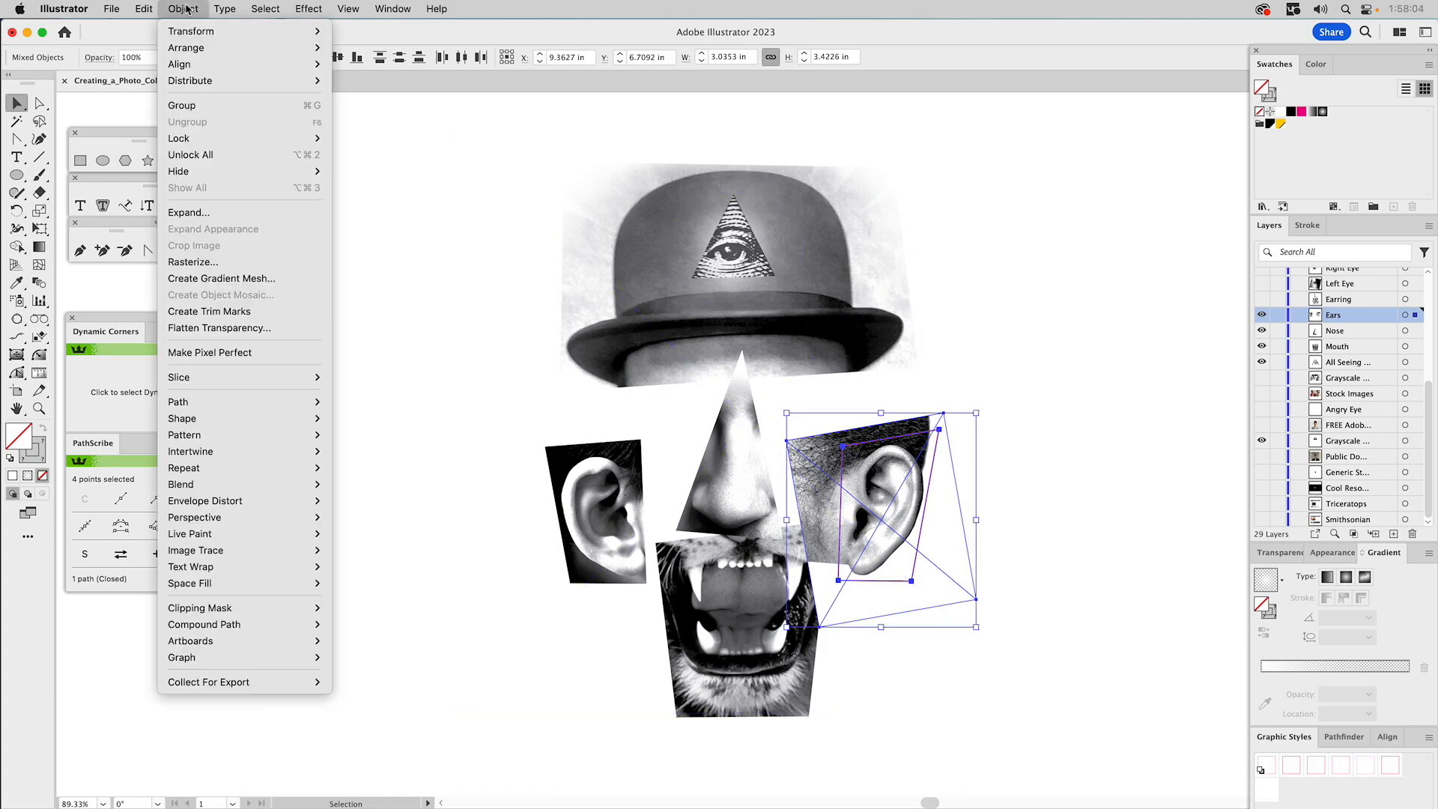
mouse_move(276, 609)
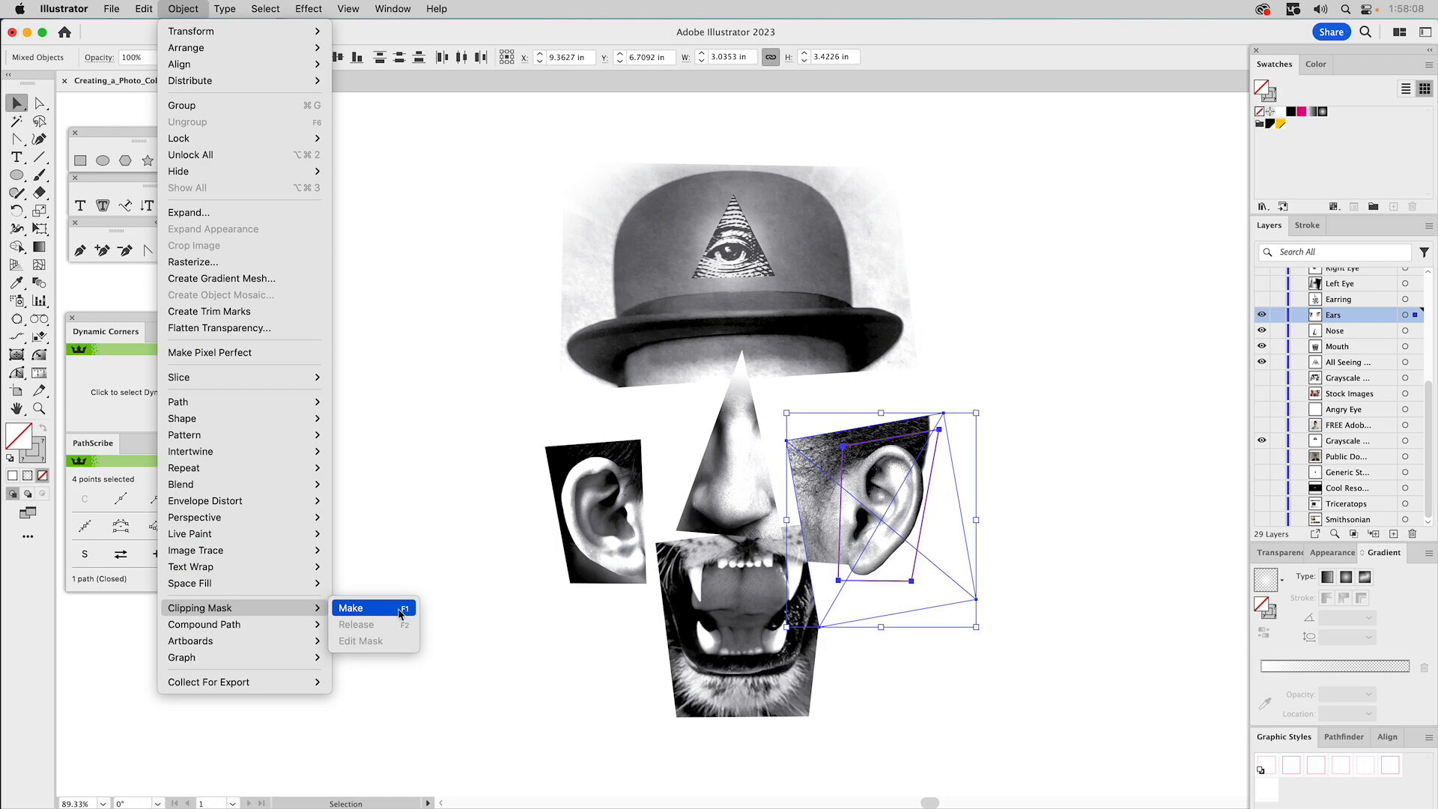
click(1077, 555)
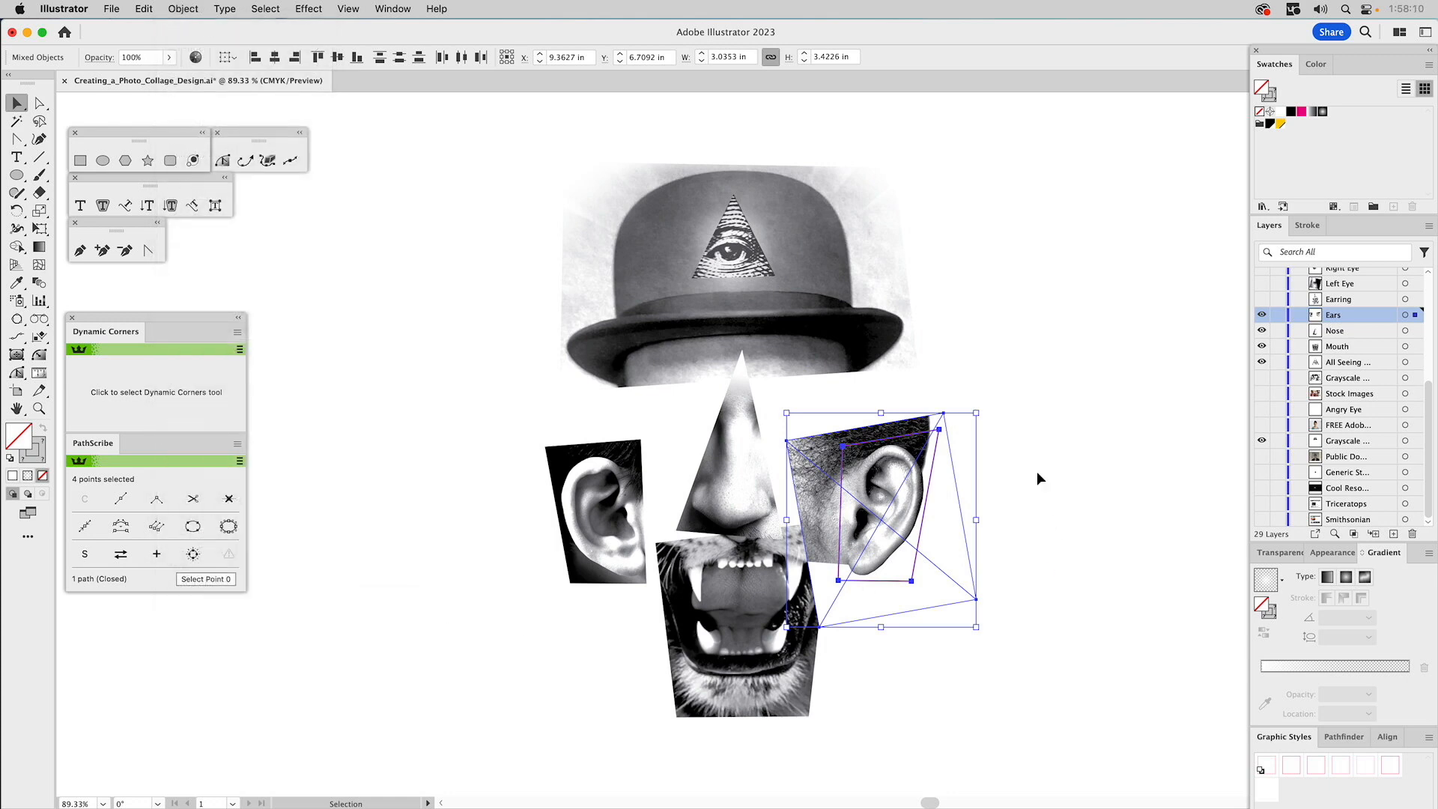
key(super+7)
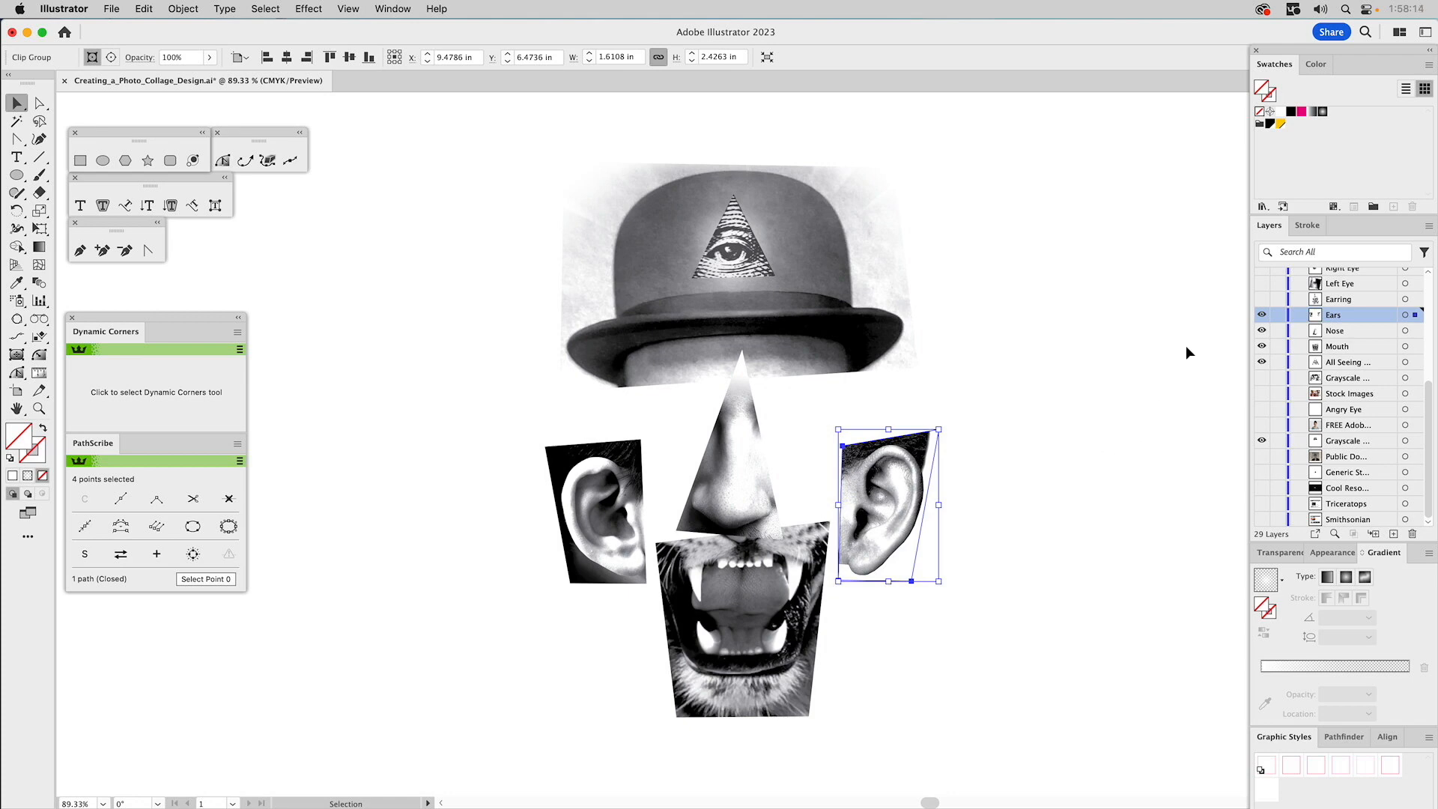
click(1162, 339)
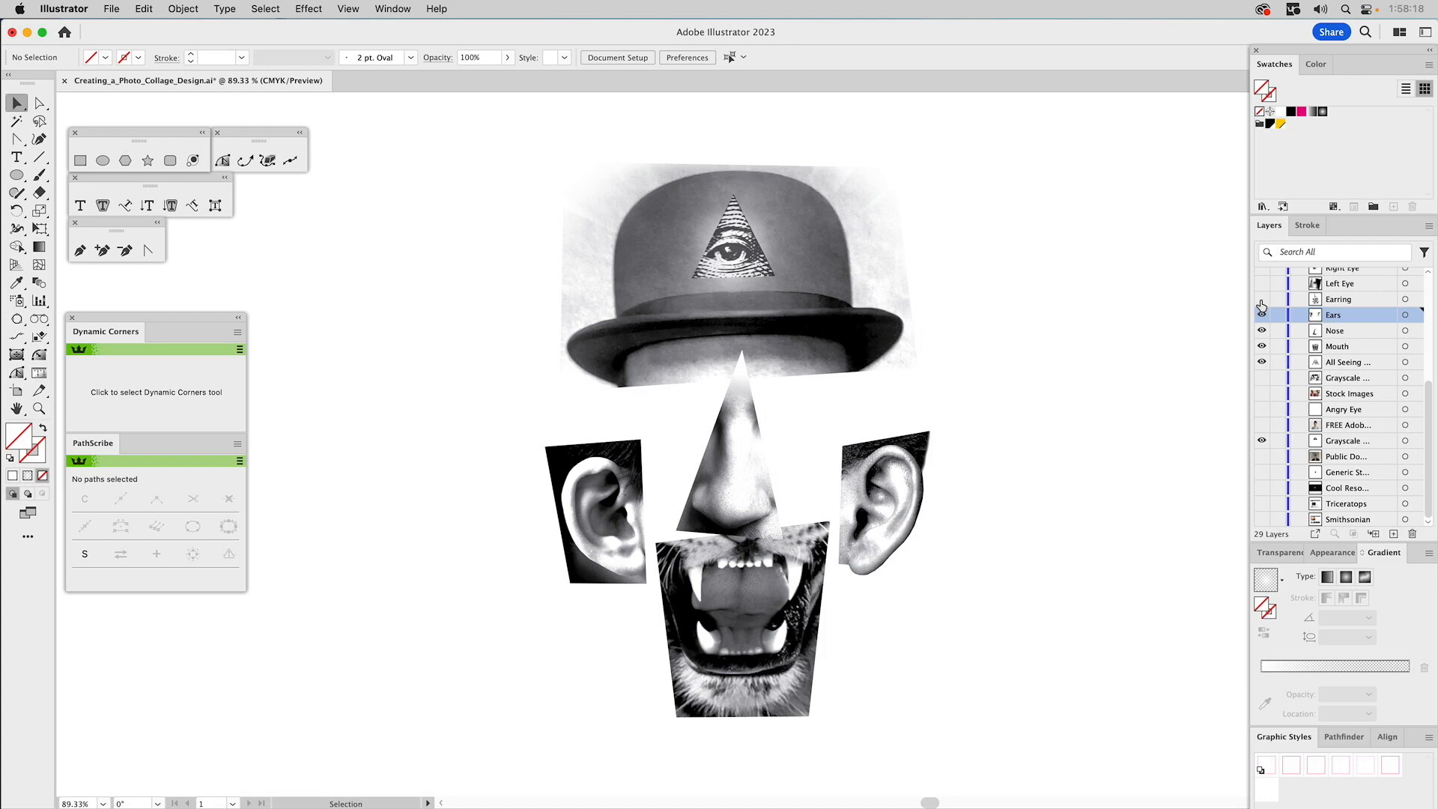
Show the Earring, Left Eye and Right Eye layers, clipping the left eye photo with its four-sided path.
click(1261, 299)
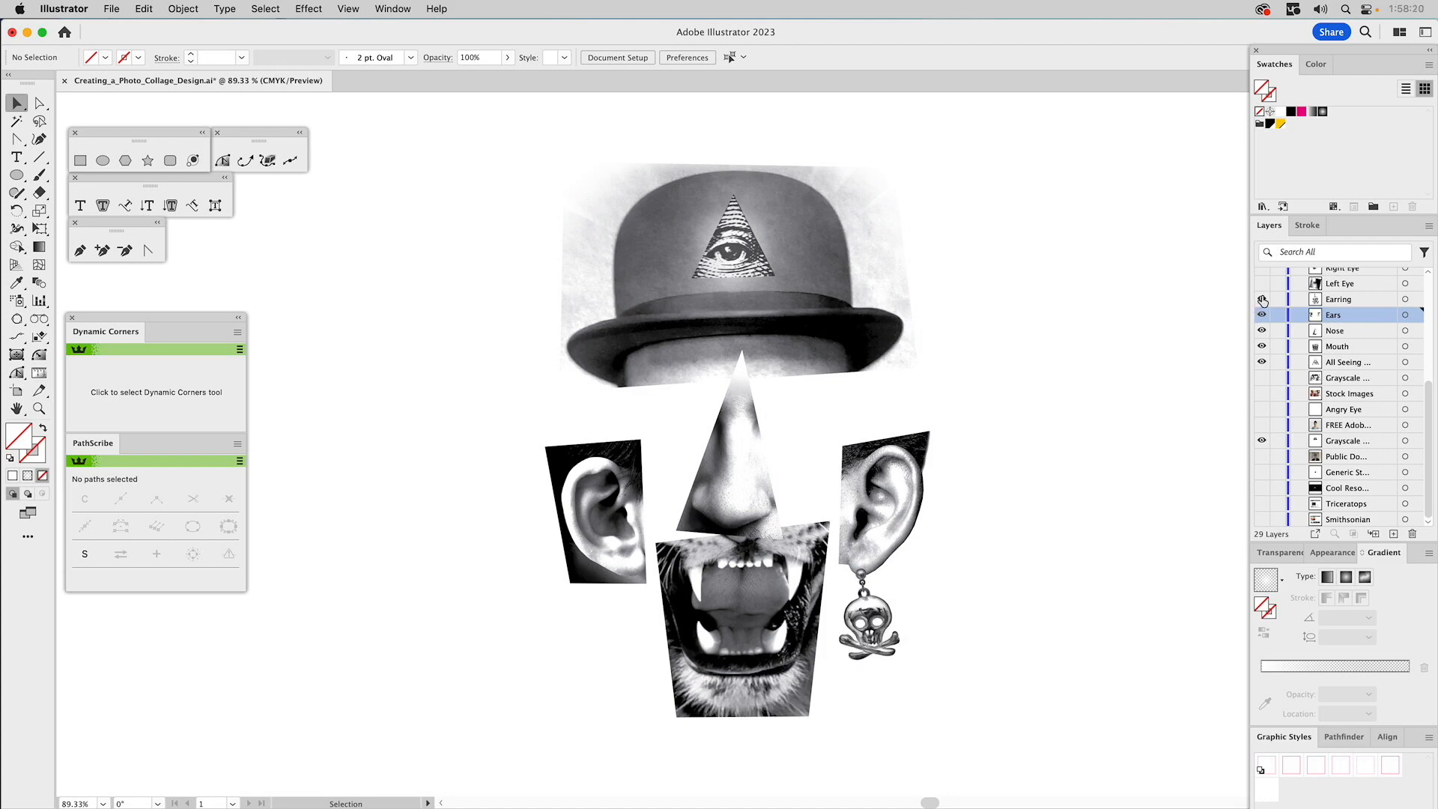
scroll(1277, 322, up, 1)
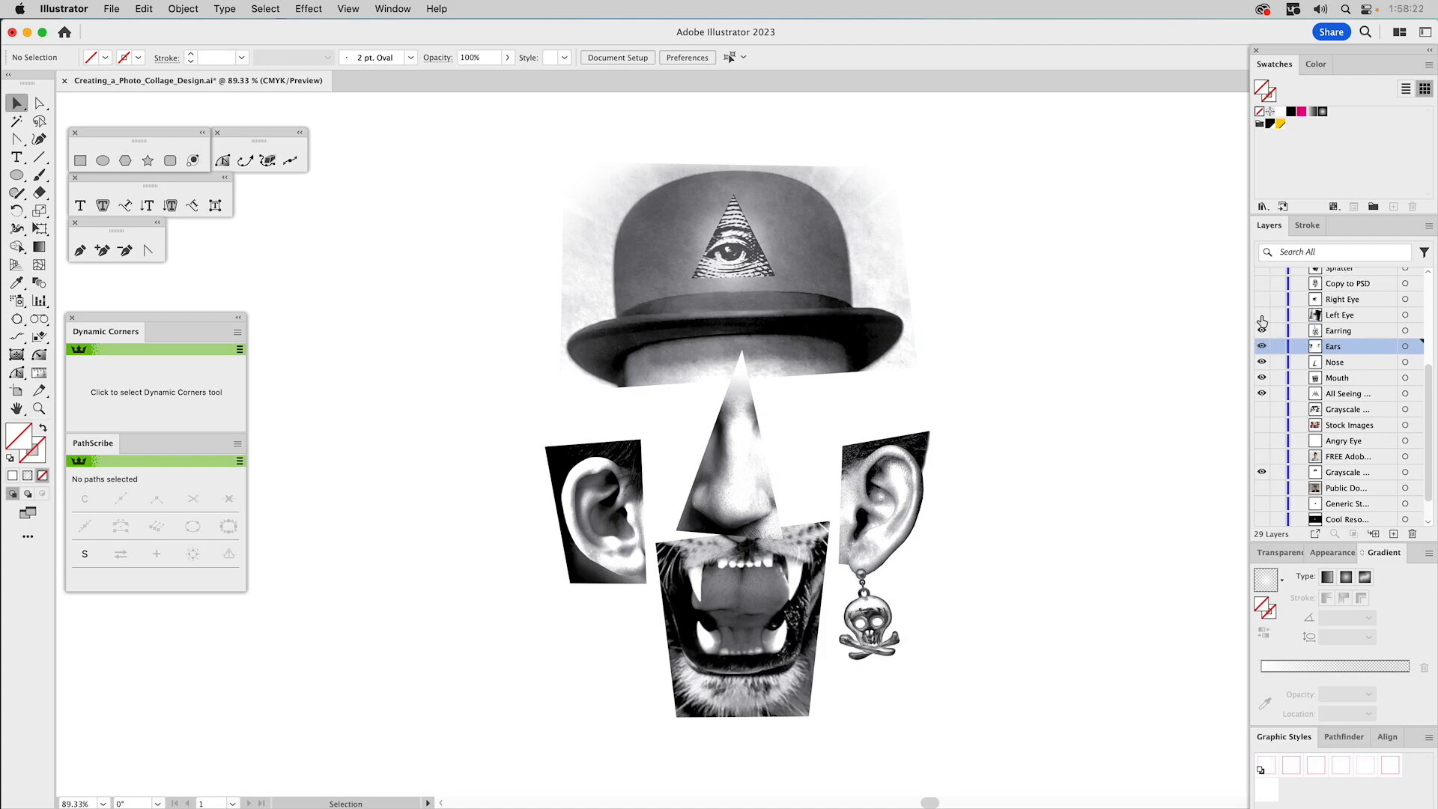
click(1261, 314)
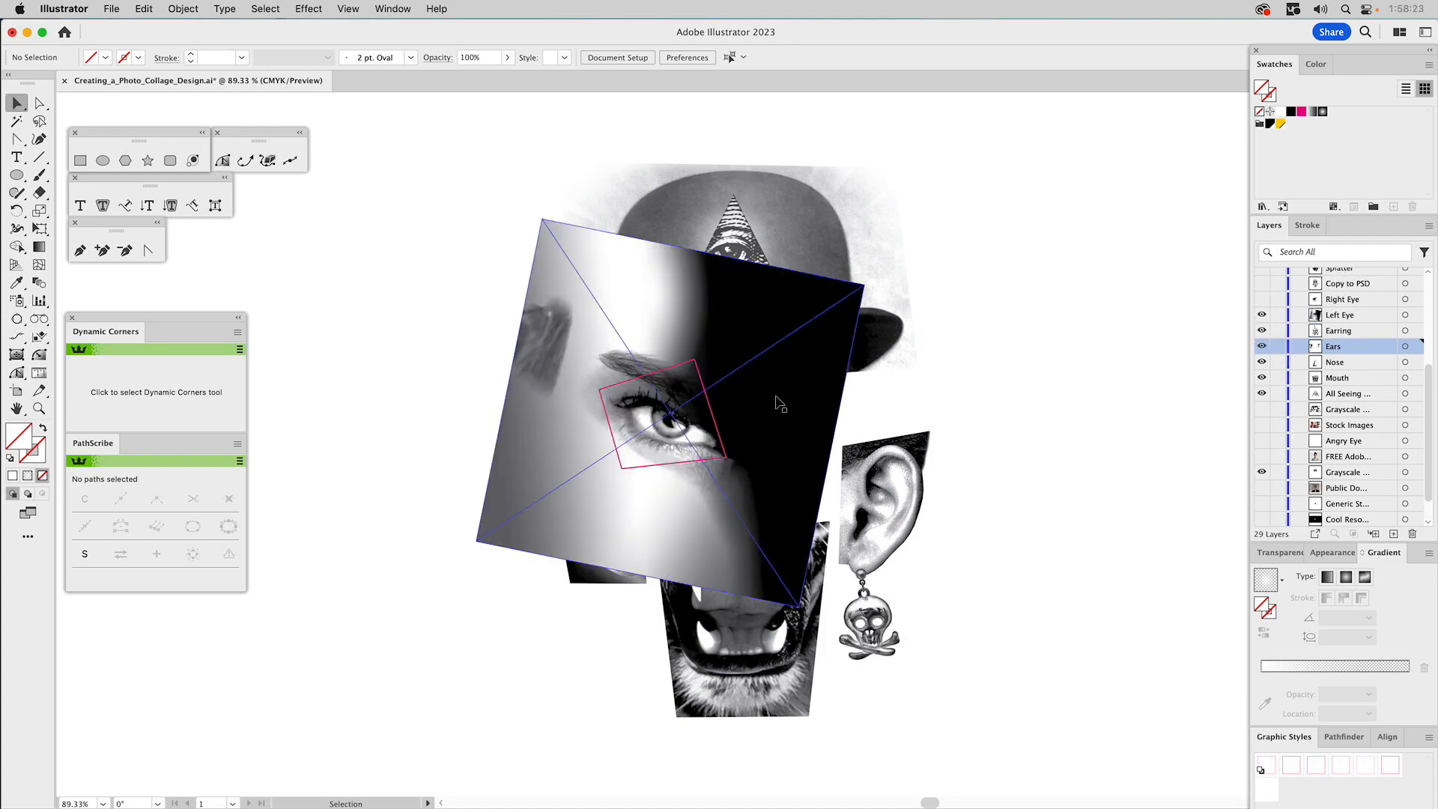
click(705, 391)
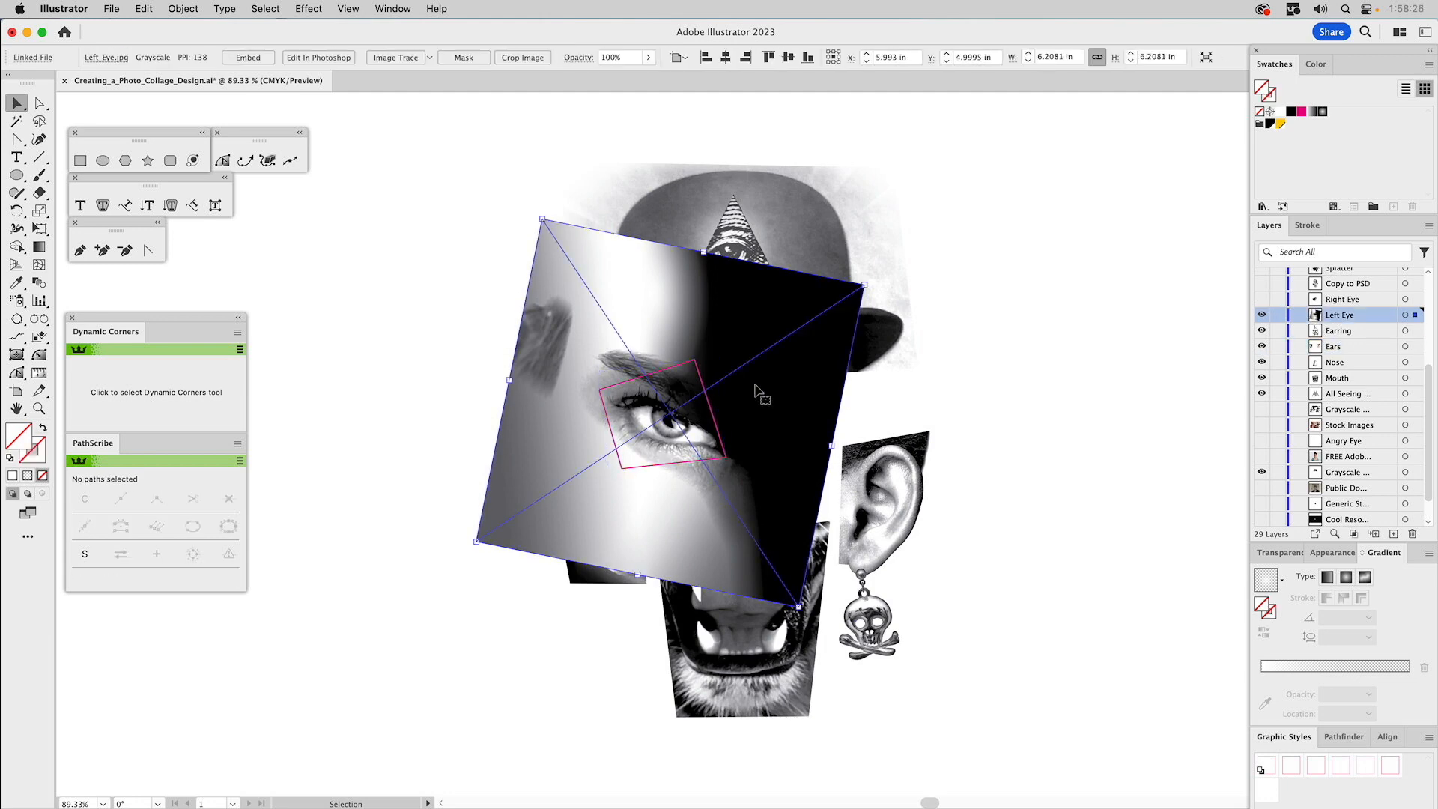
key(shift)
shift+click(699, 378)
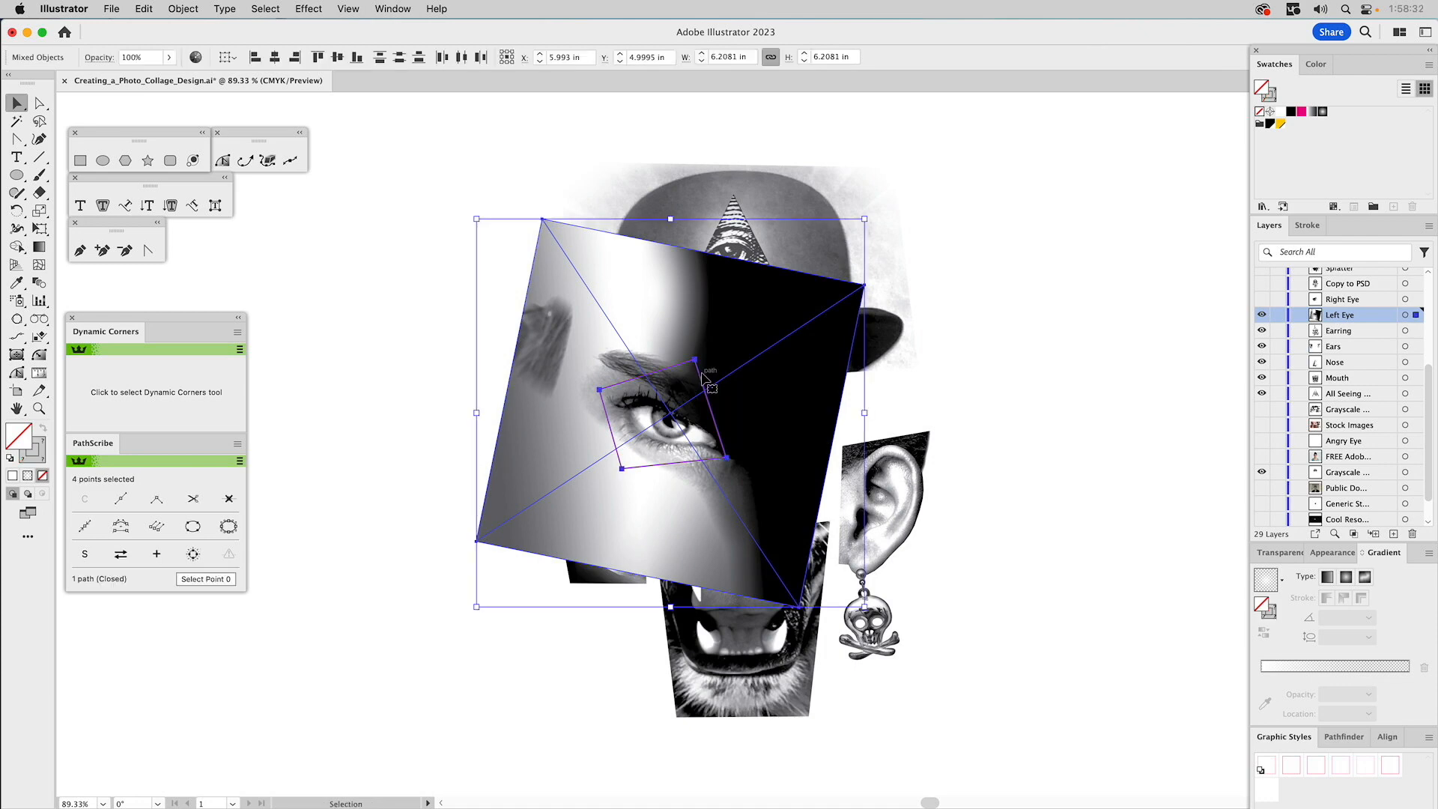
key(super+7)
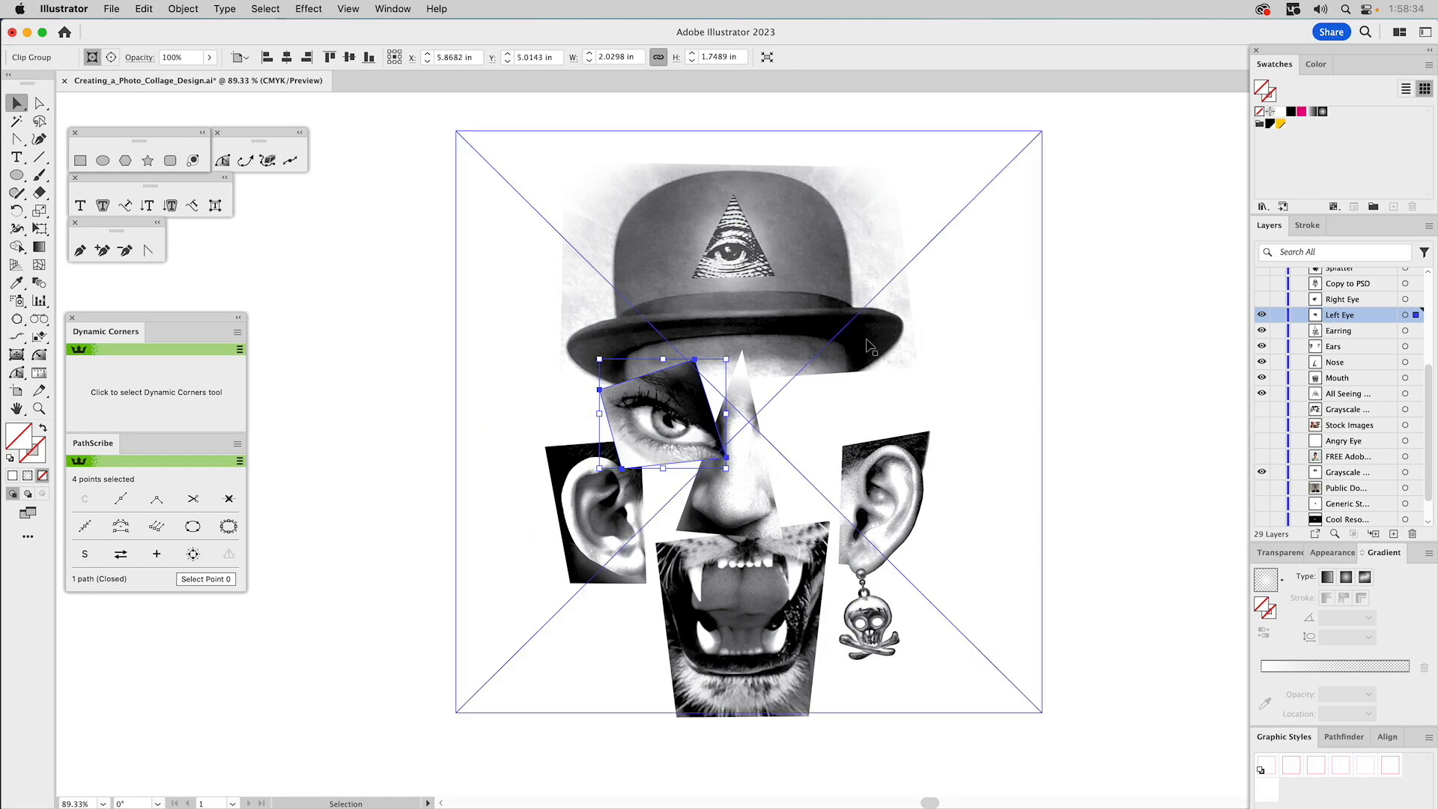
click(1262, 300)
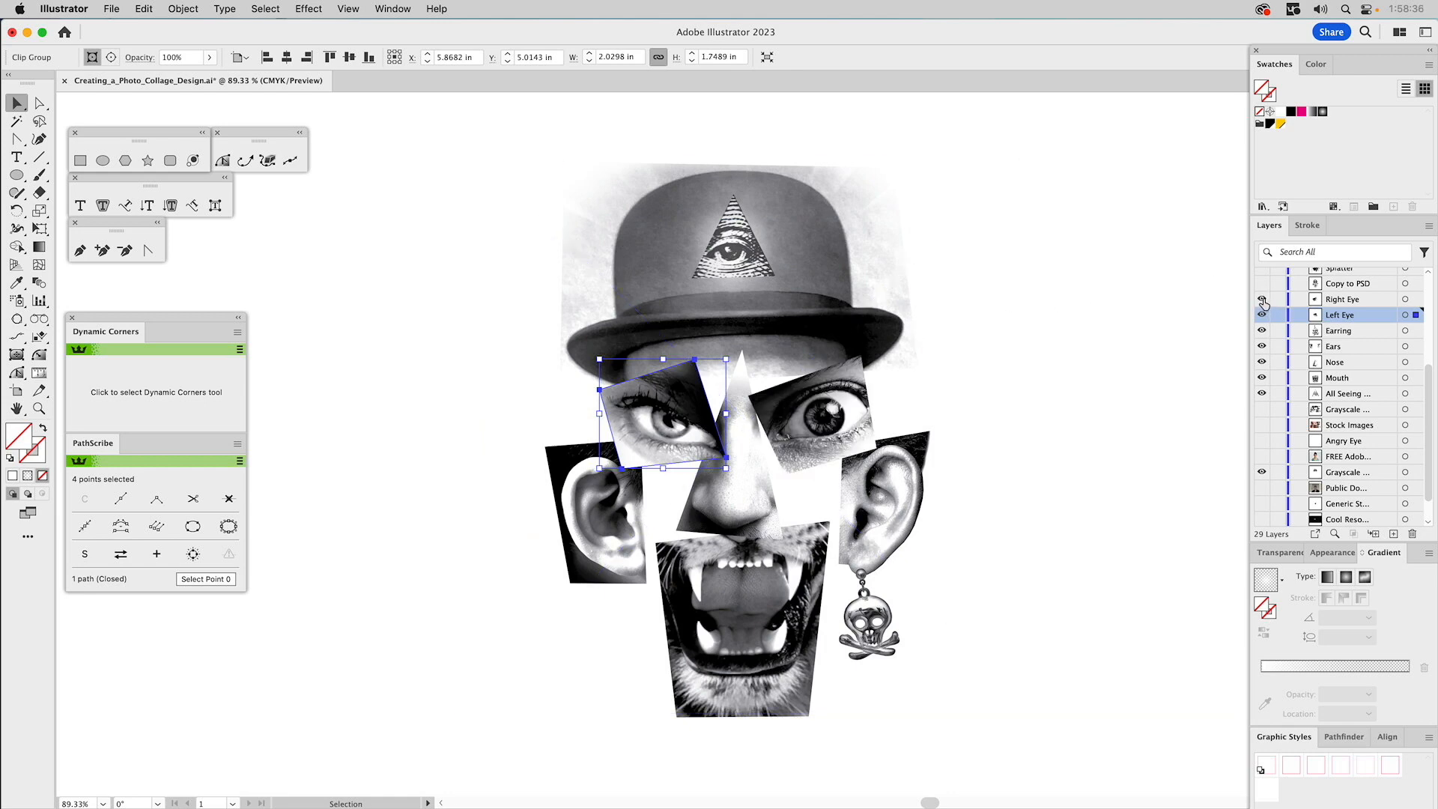
click(1136, 314)
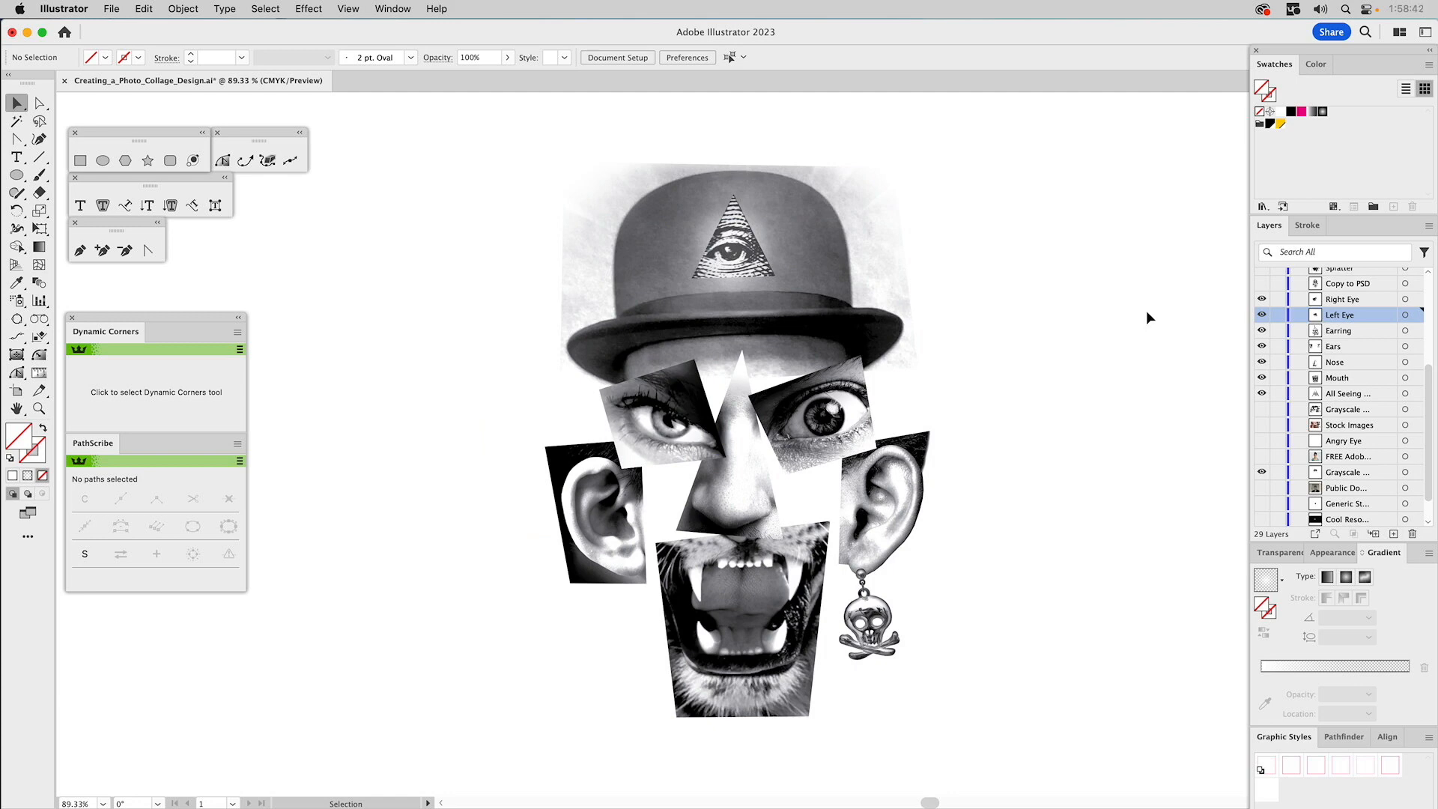
Hide the separate face-part layers, show the Copy to PSD layer, and select its grouped artwork.
scroll(1345, 367, up, 4)
scroll(1346, 368, down, 2)
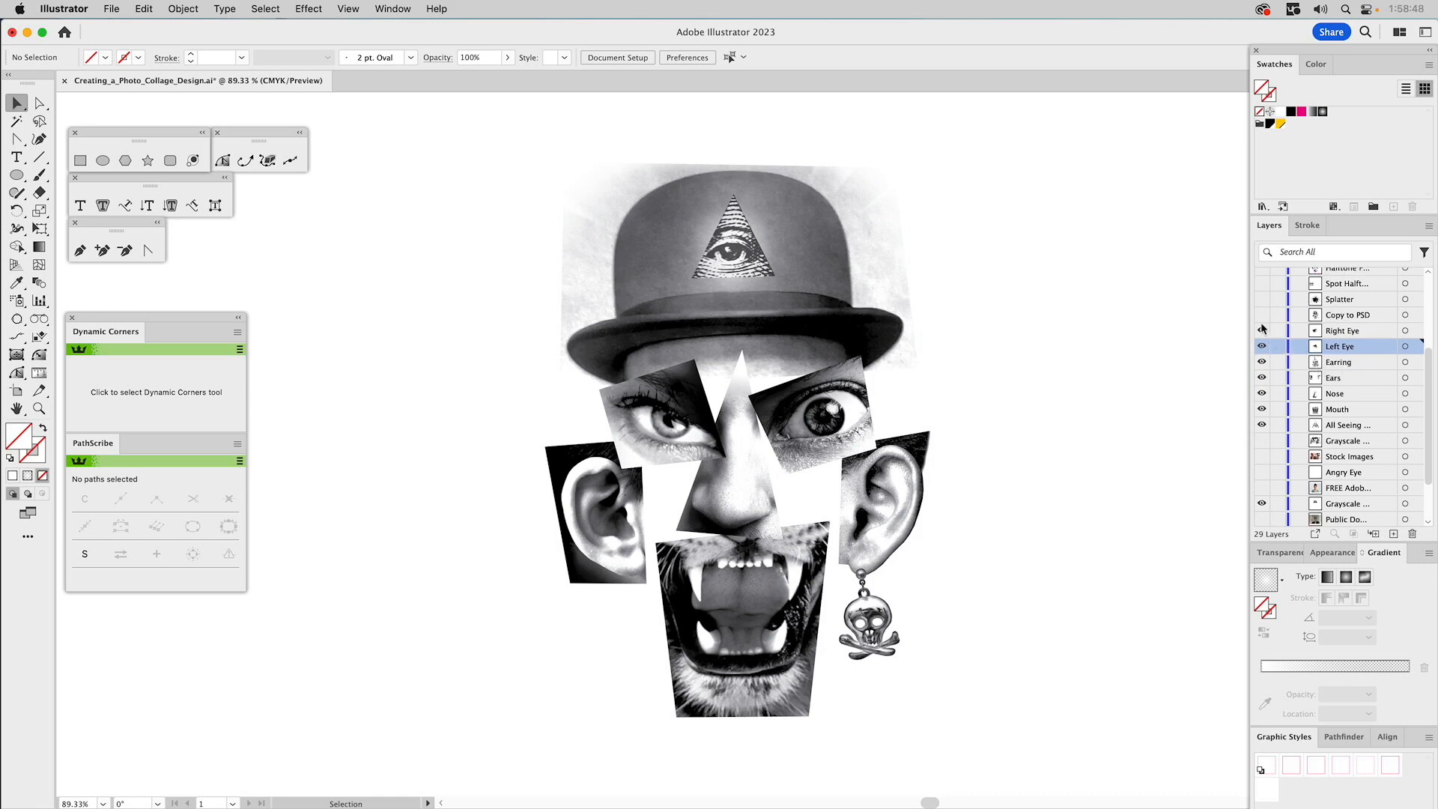
drag(1261, 345, 1261, 509)
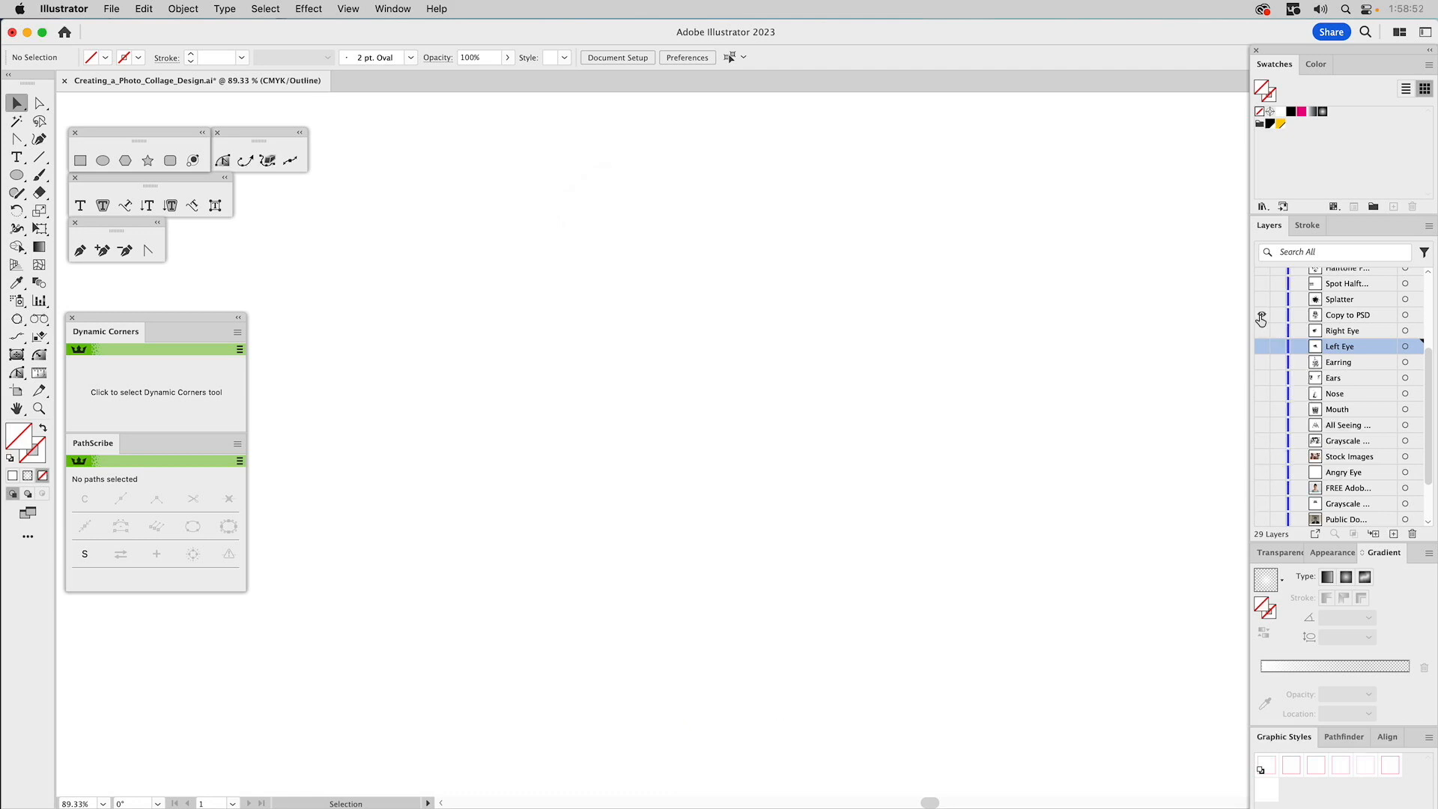
click(1260, 317)
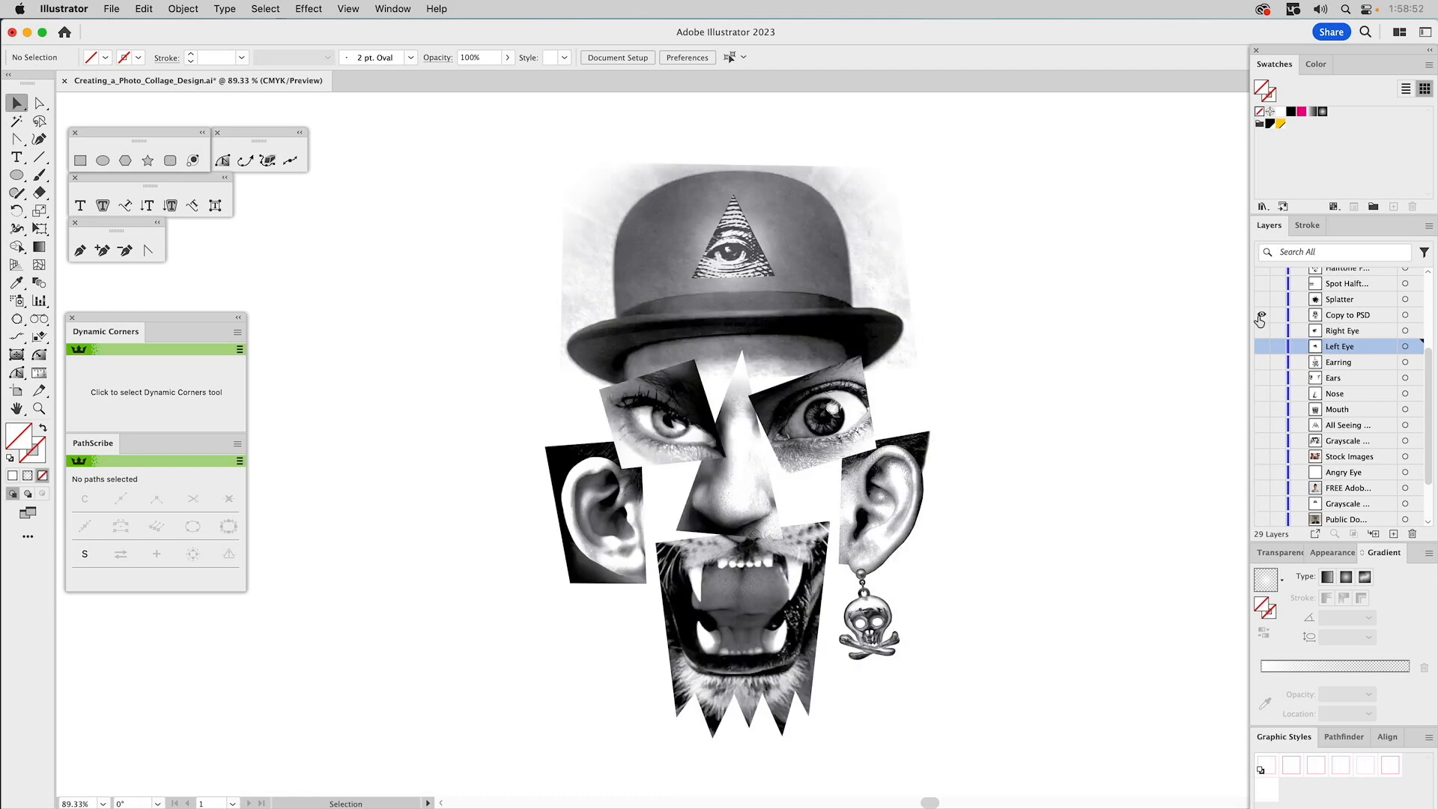
click(950, 238)
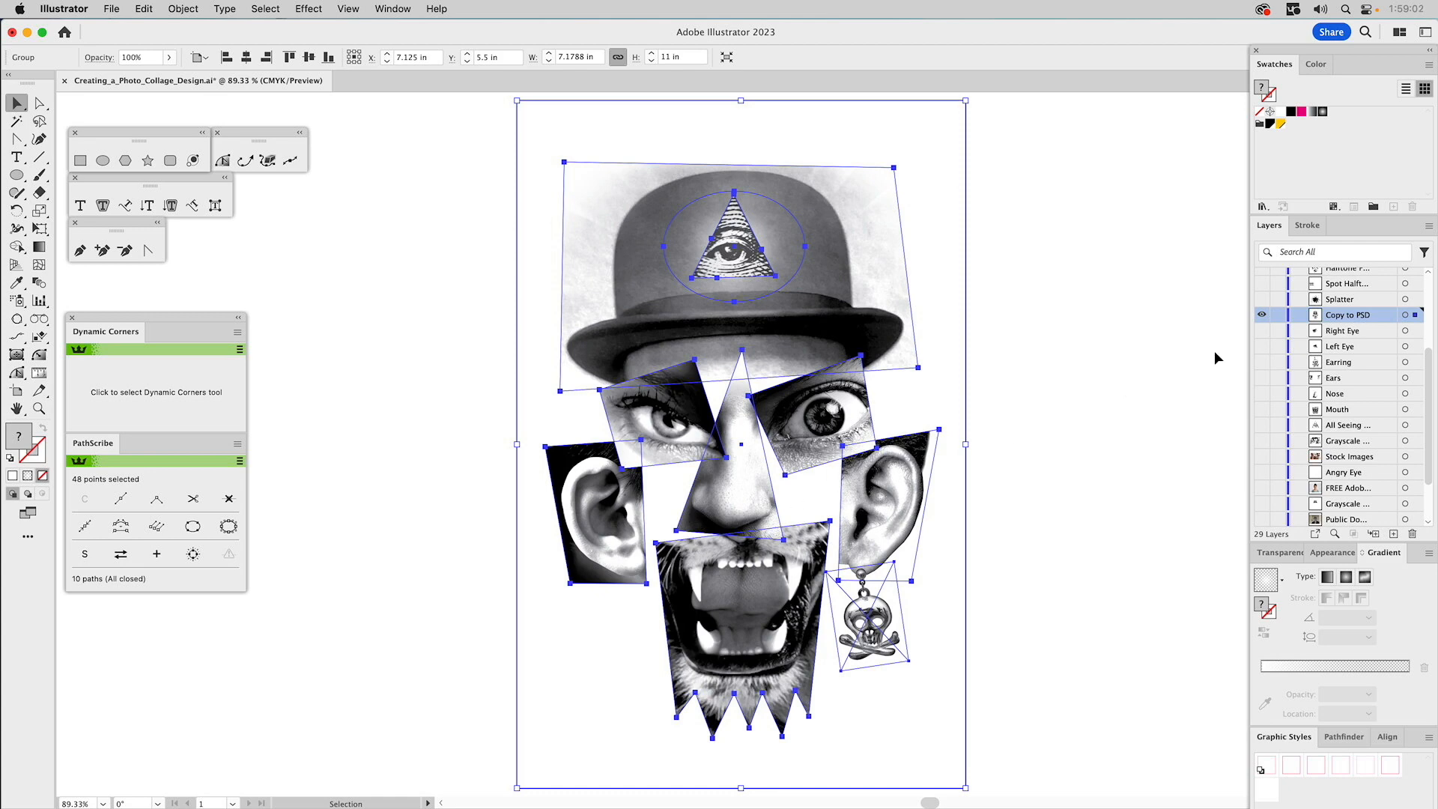
Hide the Copy to PSD layer, and show the Mouth layer alone as the active layer.
click(1262, 314)
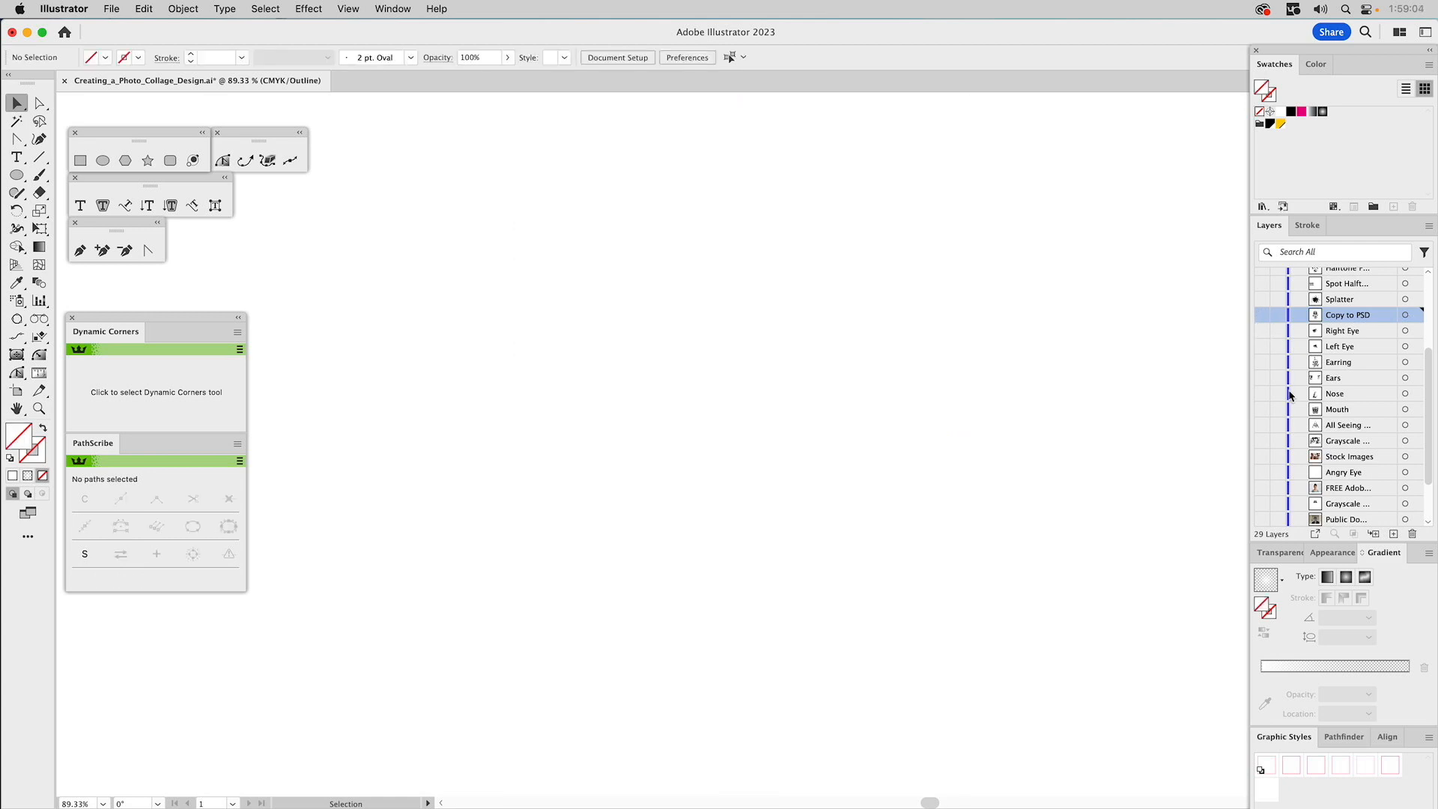
click(1263, 408)
click(1333, 410)
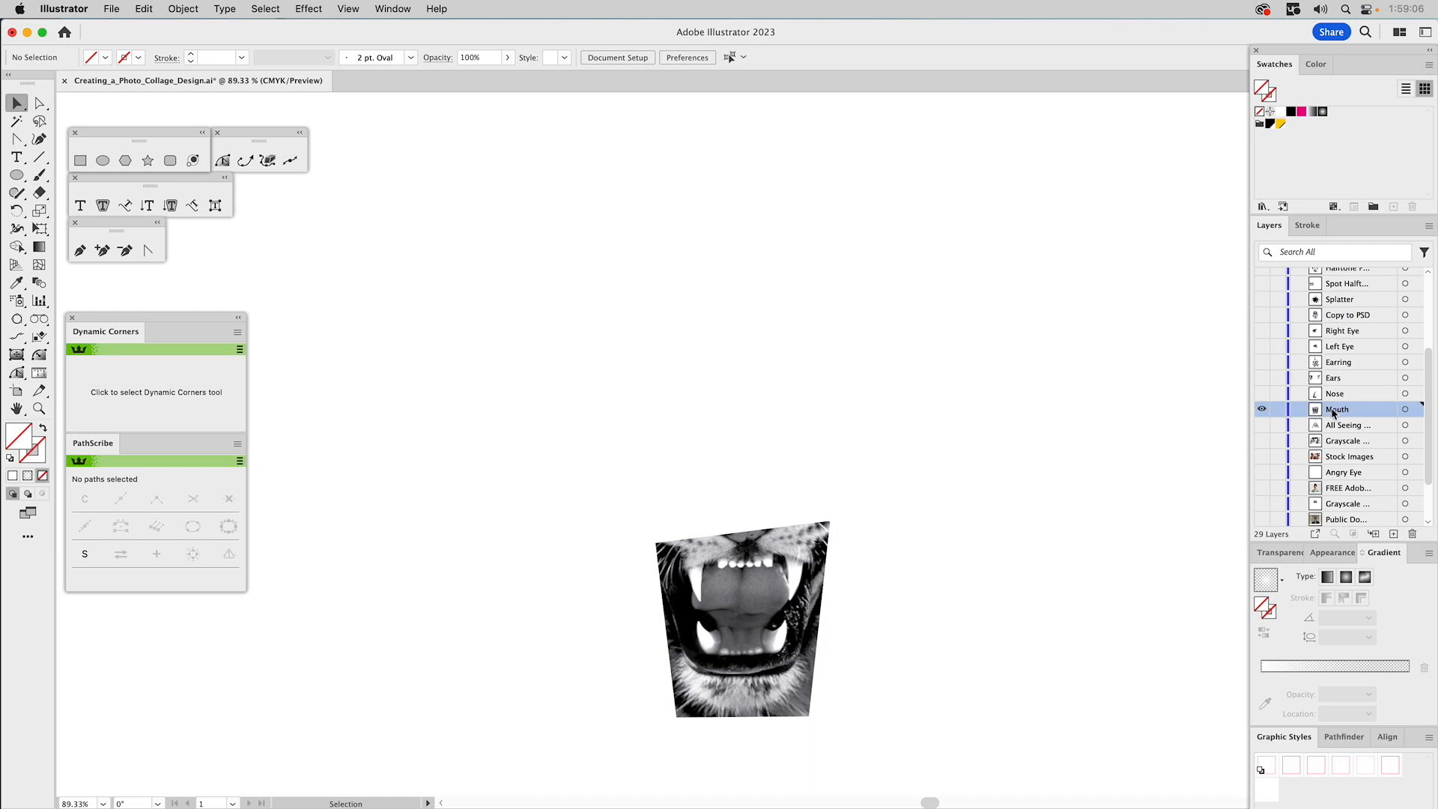
Select the mouth's clipping path and add five anchor points spaced along its bottom edge.
drag(649, 552, 666, 346)
key(z)
drag(625, 300, 931, 642)
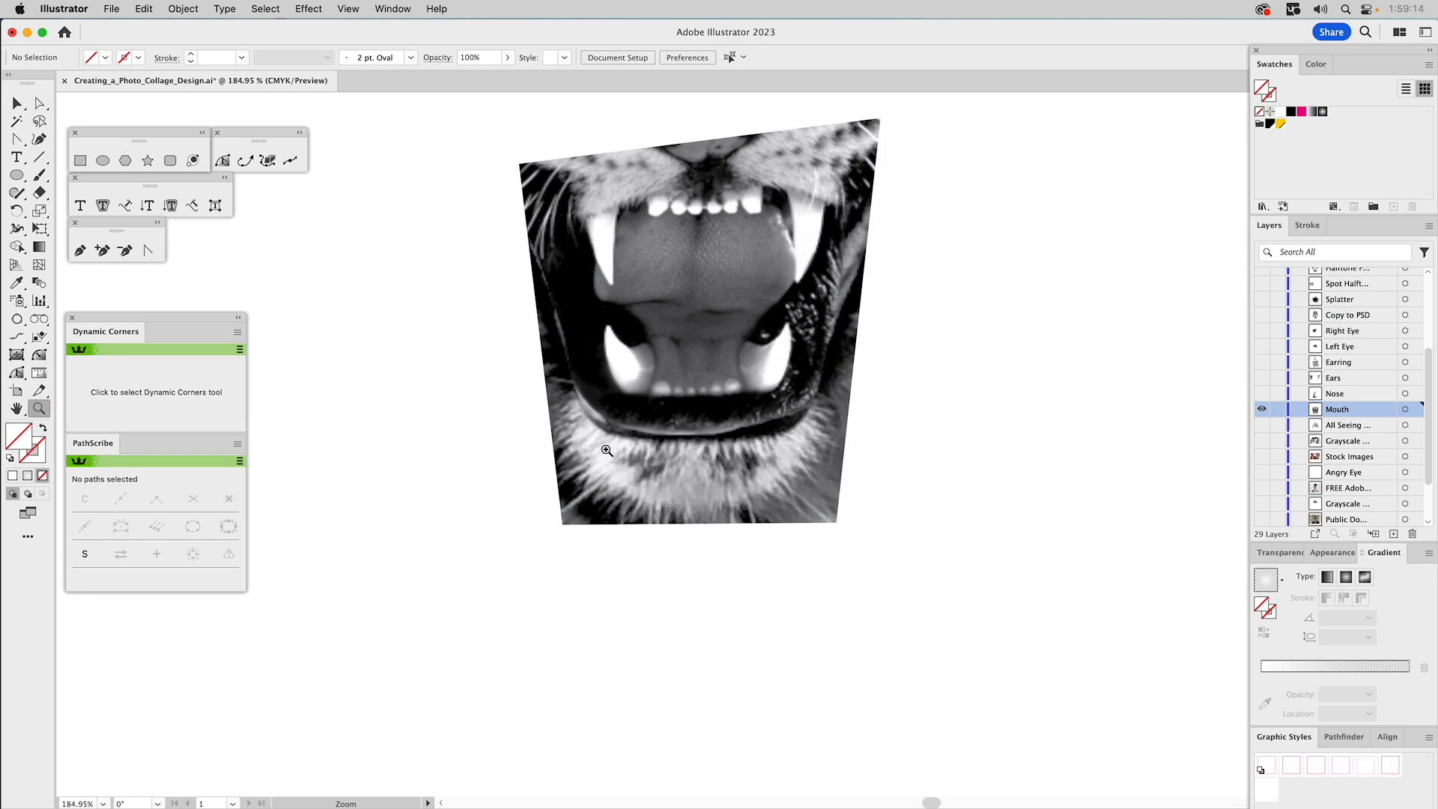
key(a)
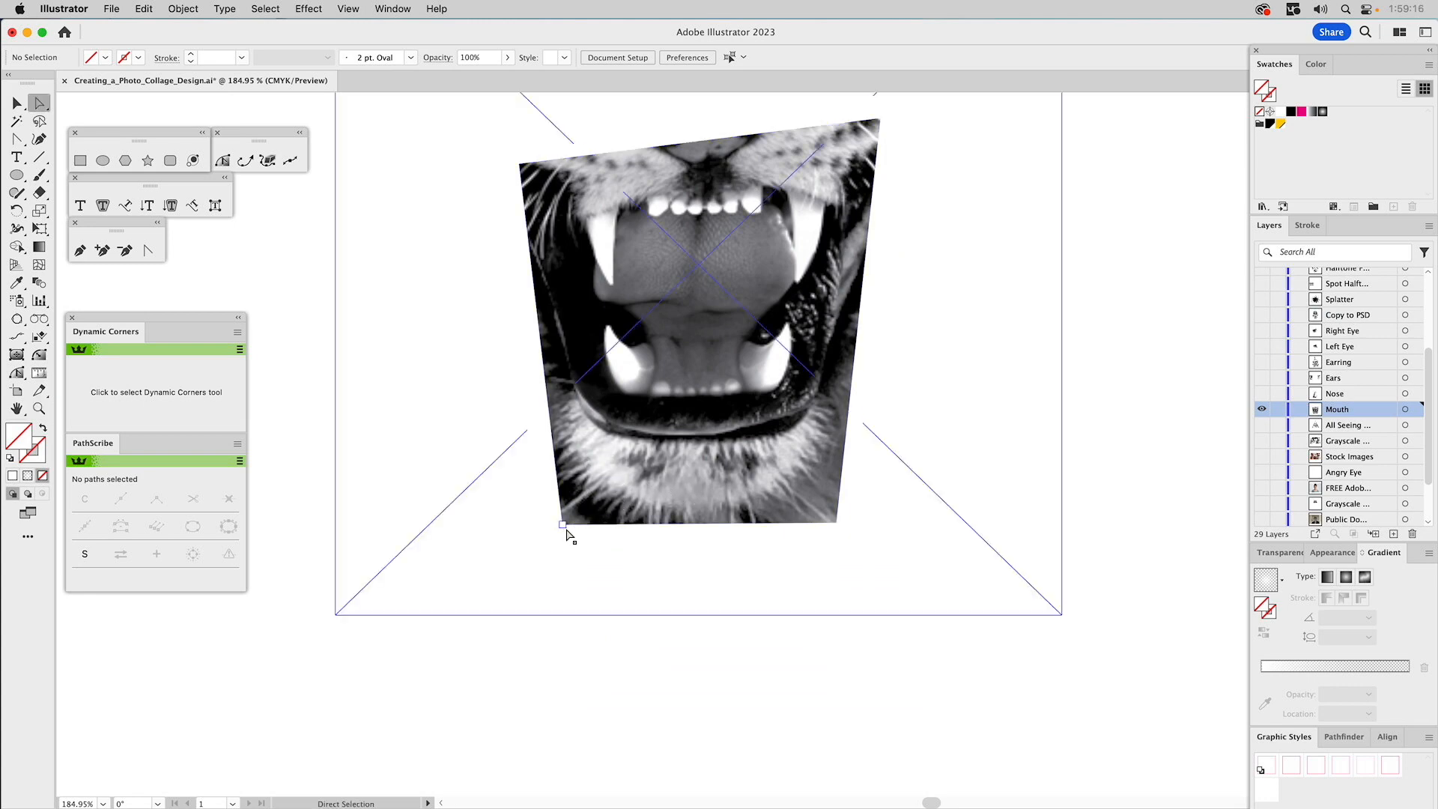
click(564, 525)
click(102, 251)
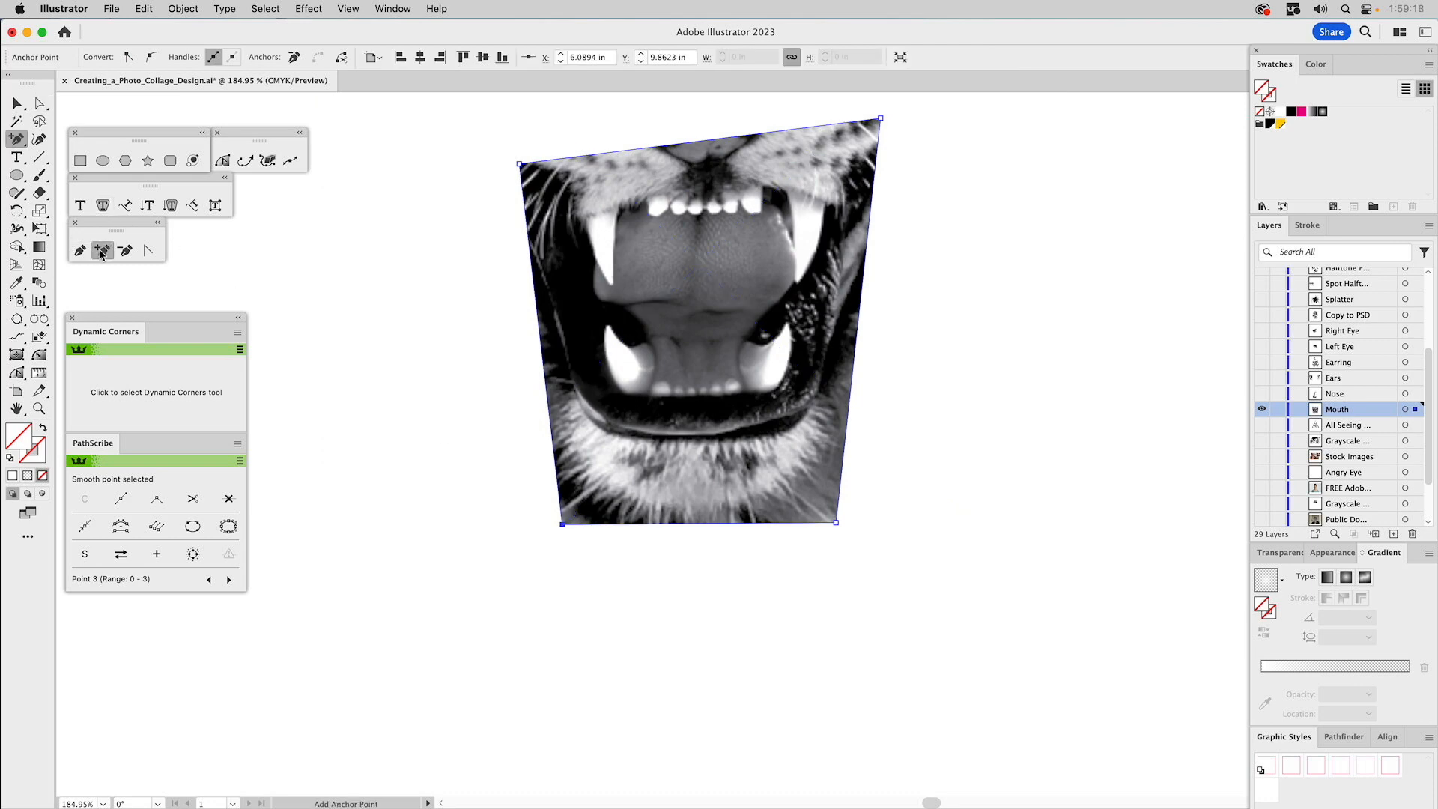
click(612, 525)
click(655, 524)
click(700, 525)
click(740, 525)
click(777, 524)
Move the five new anchor points alternately up and down to form two jagged beard spikes below the tiger's chin.
key(a)
click(612, 525)
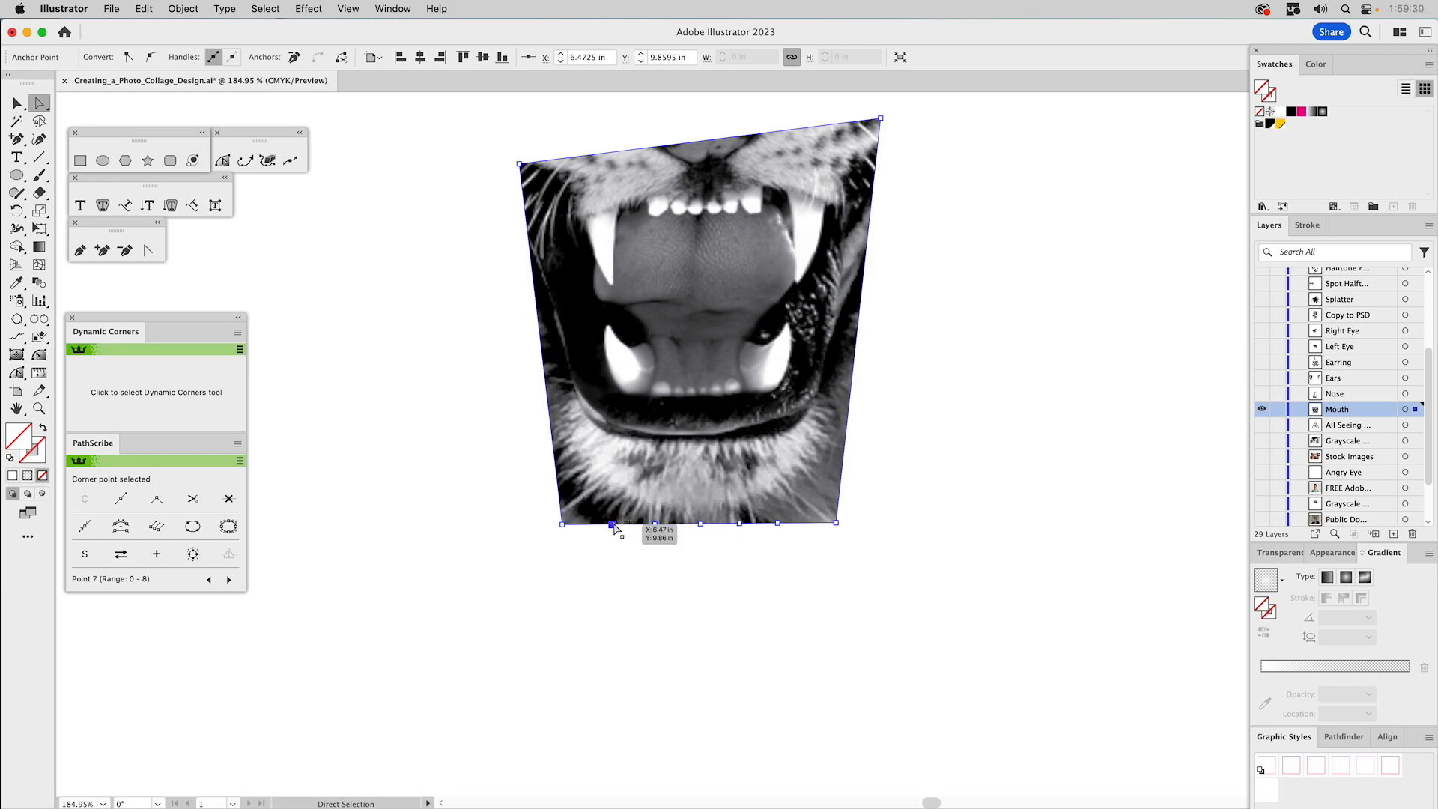
drag(614, 527, 596, 484)
drag(657, 523, 636, 581)
drag(701, 526, 682, 510)
drag(680, 507, 678, 487)
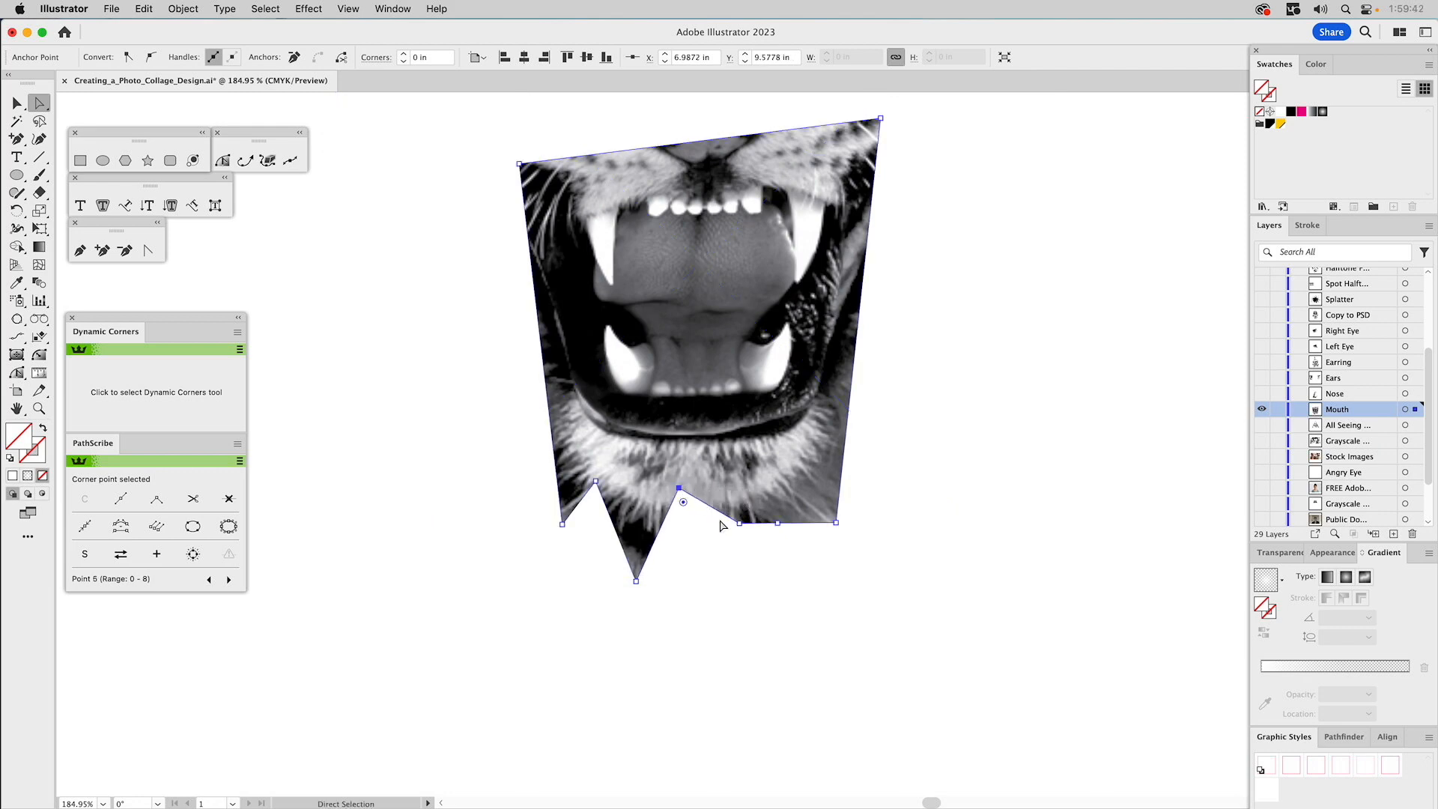
drag(739, 524, 713, 555)
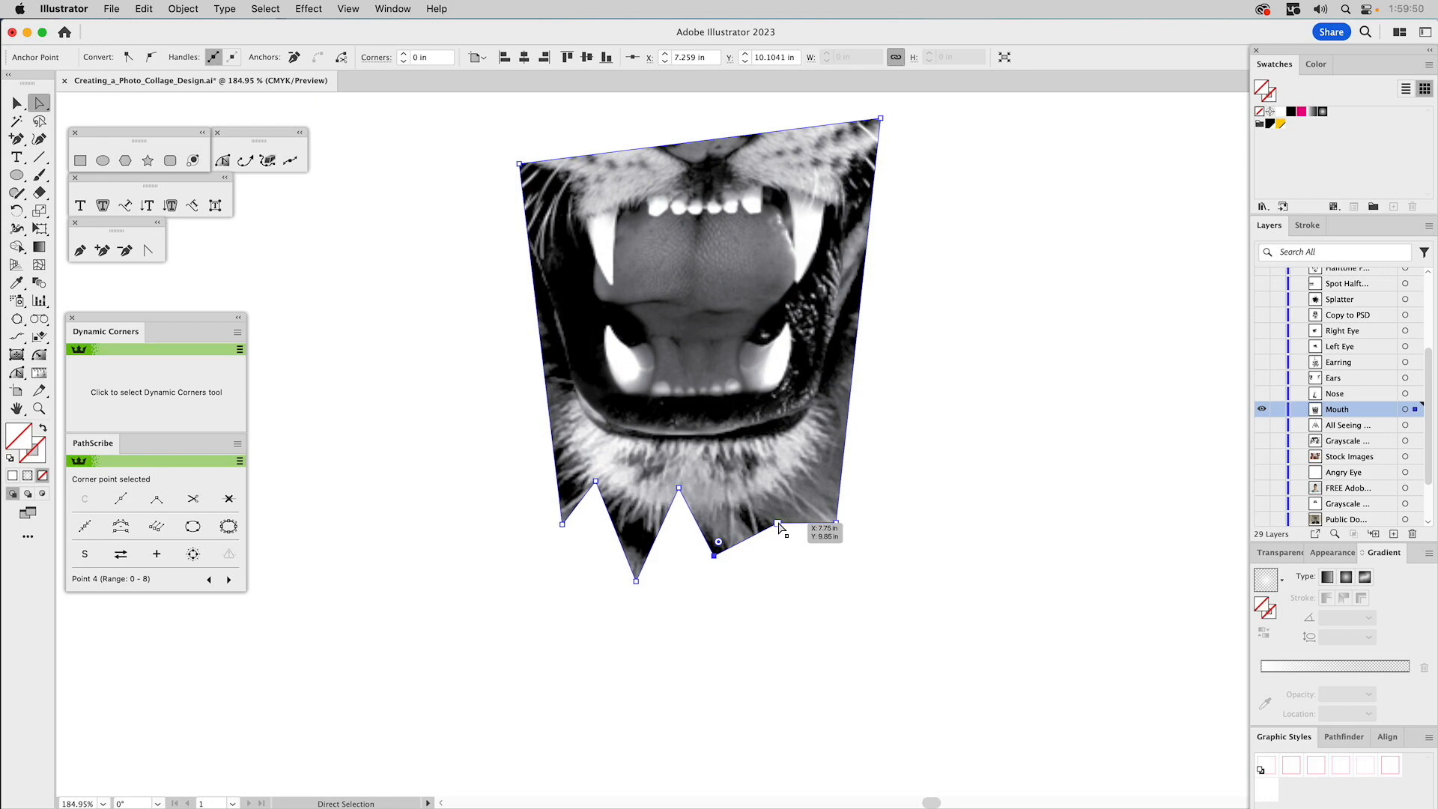
drag(779, 526, 742, 498)
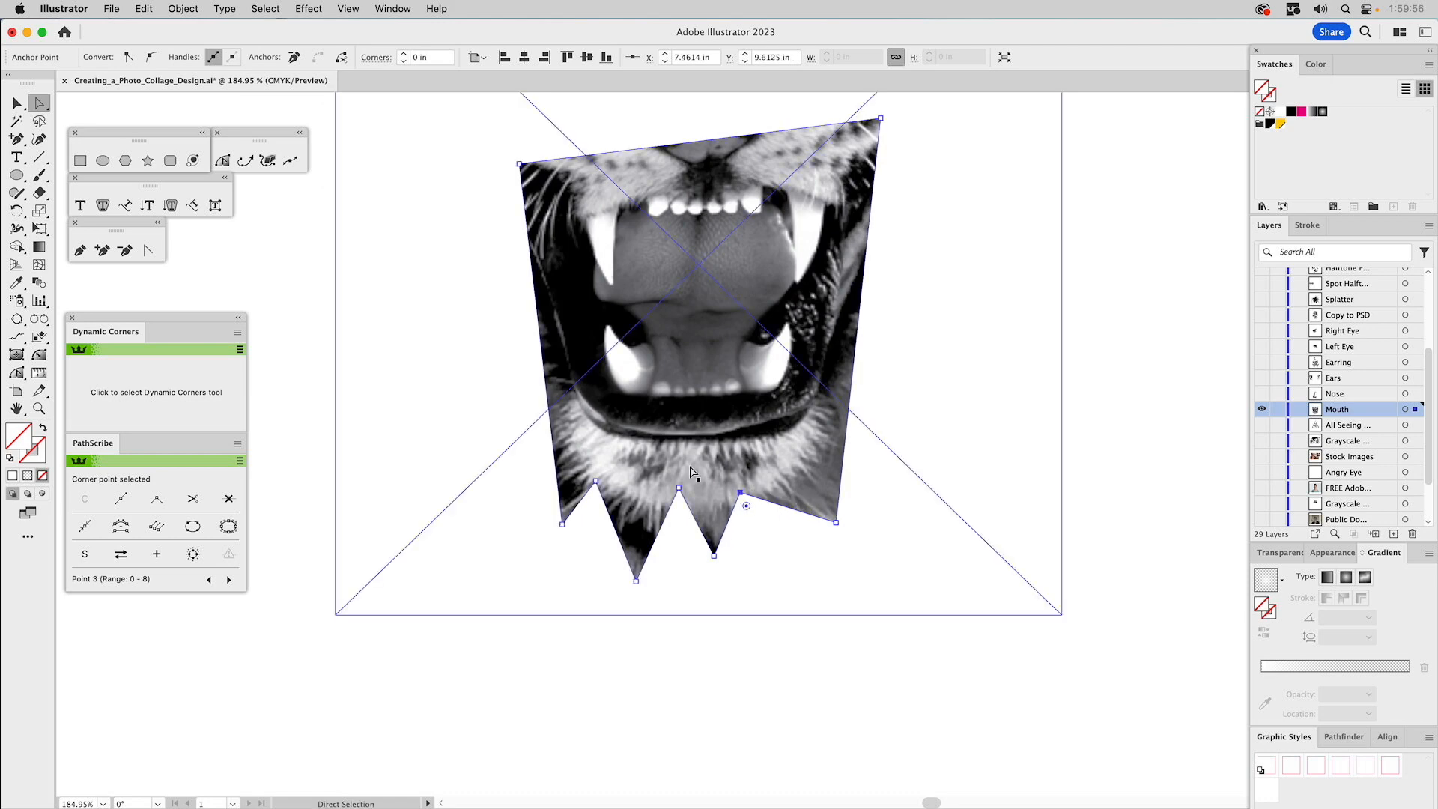
Add an anchor point between the last notch and the bottom-right corner, and pull it down into a third spike.
click(103, 251)
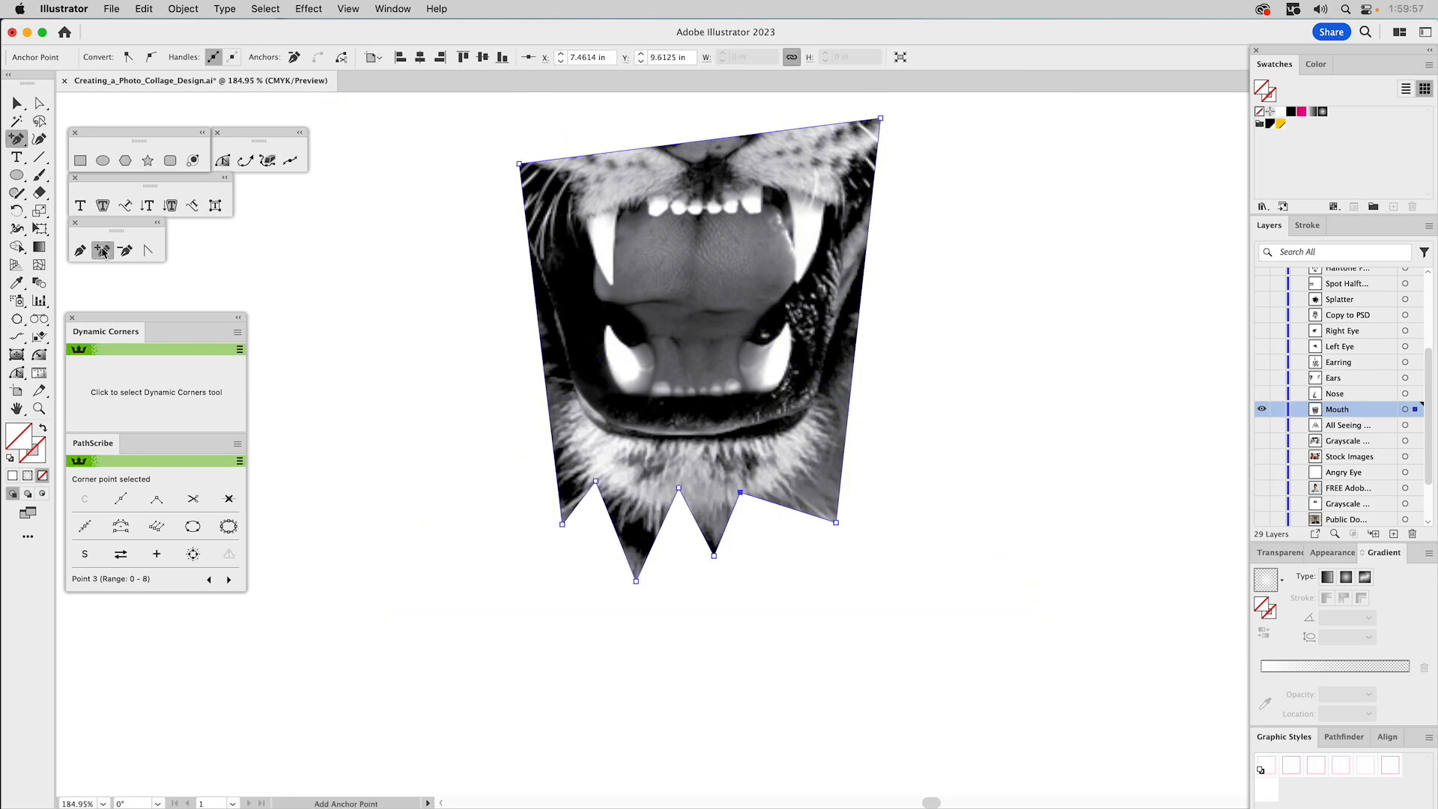
click(787, 507)
key(a)
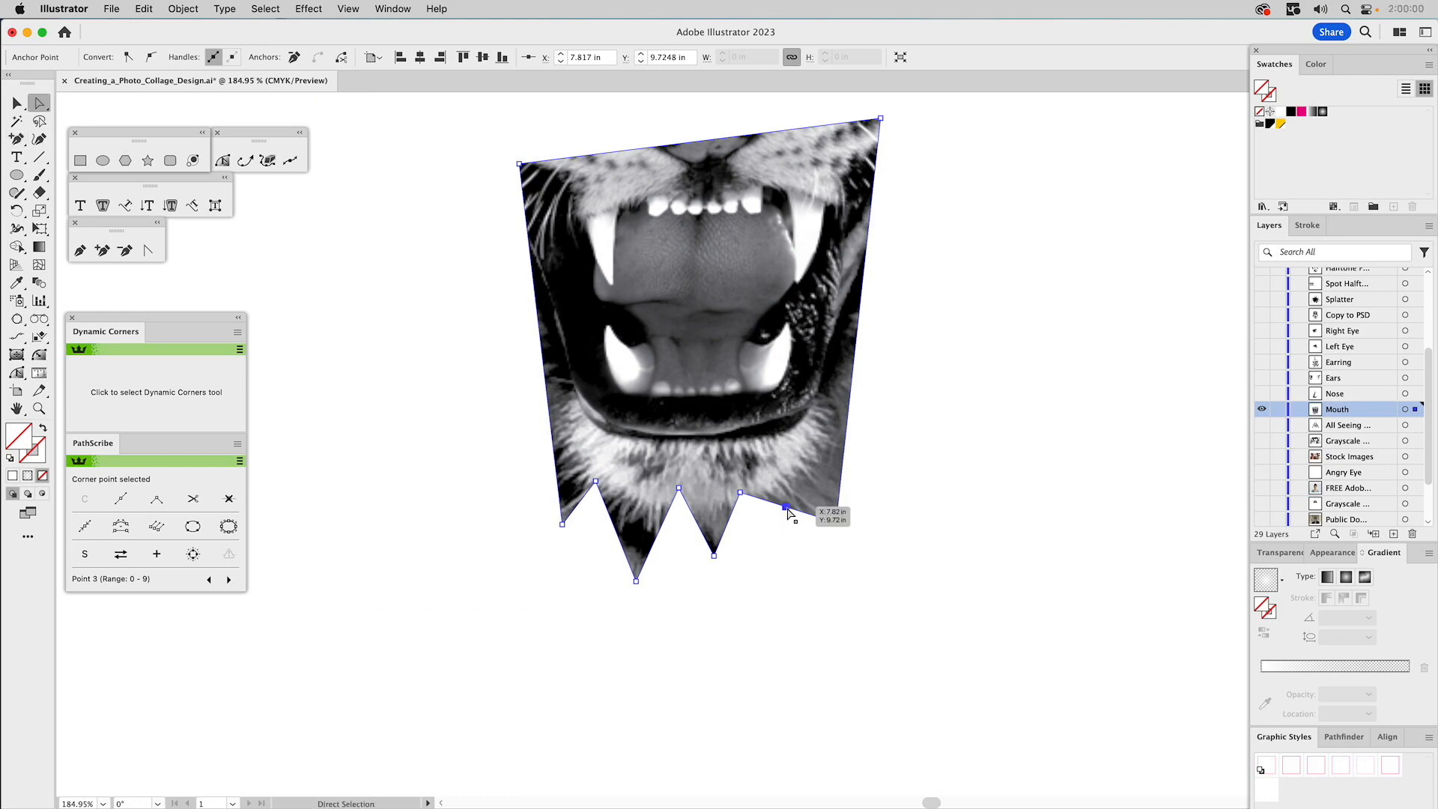
drag(786, 510, 782, 571)
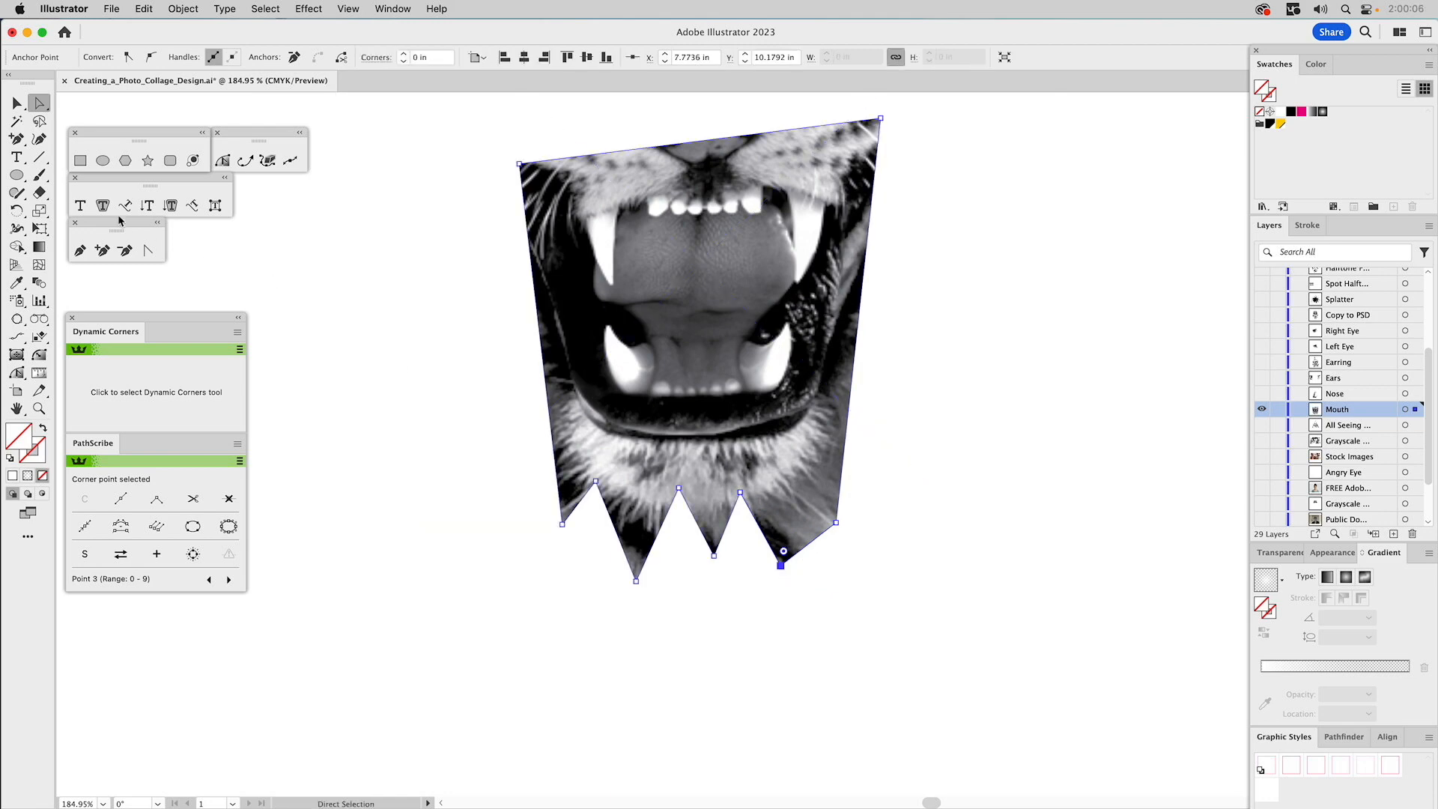
Add an anchor point between the third spike and the corner, move it up as a final notch, and deselect the path.
click(103, 251)
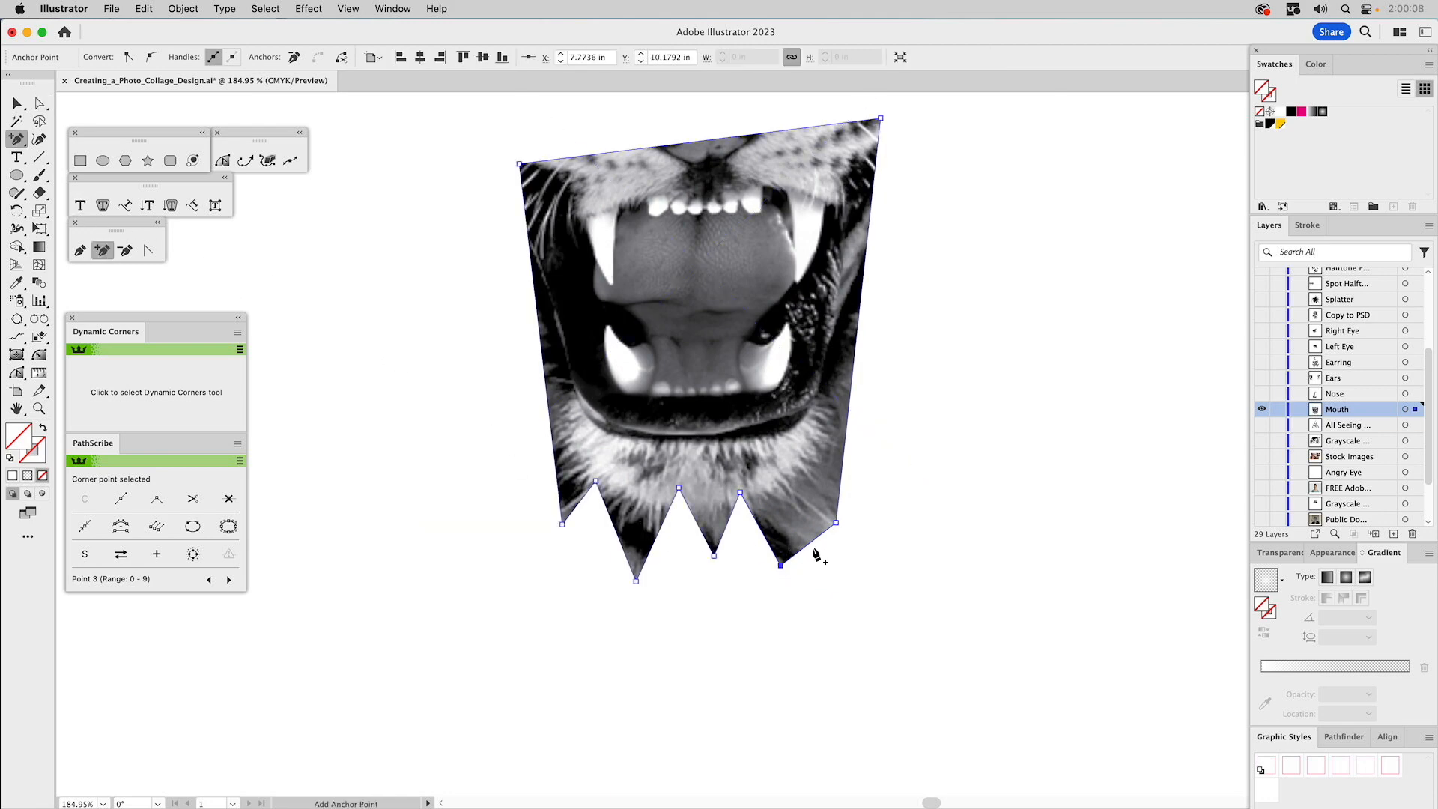
drag(811, 547, 801, 485)
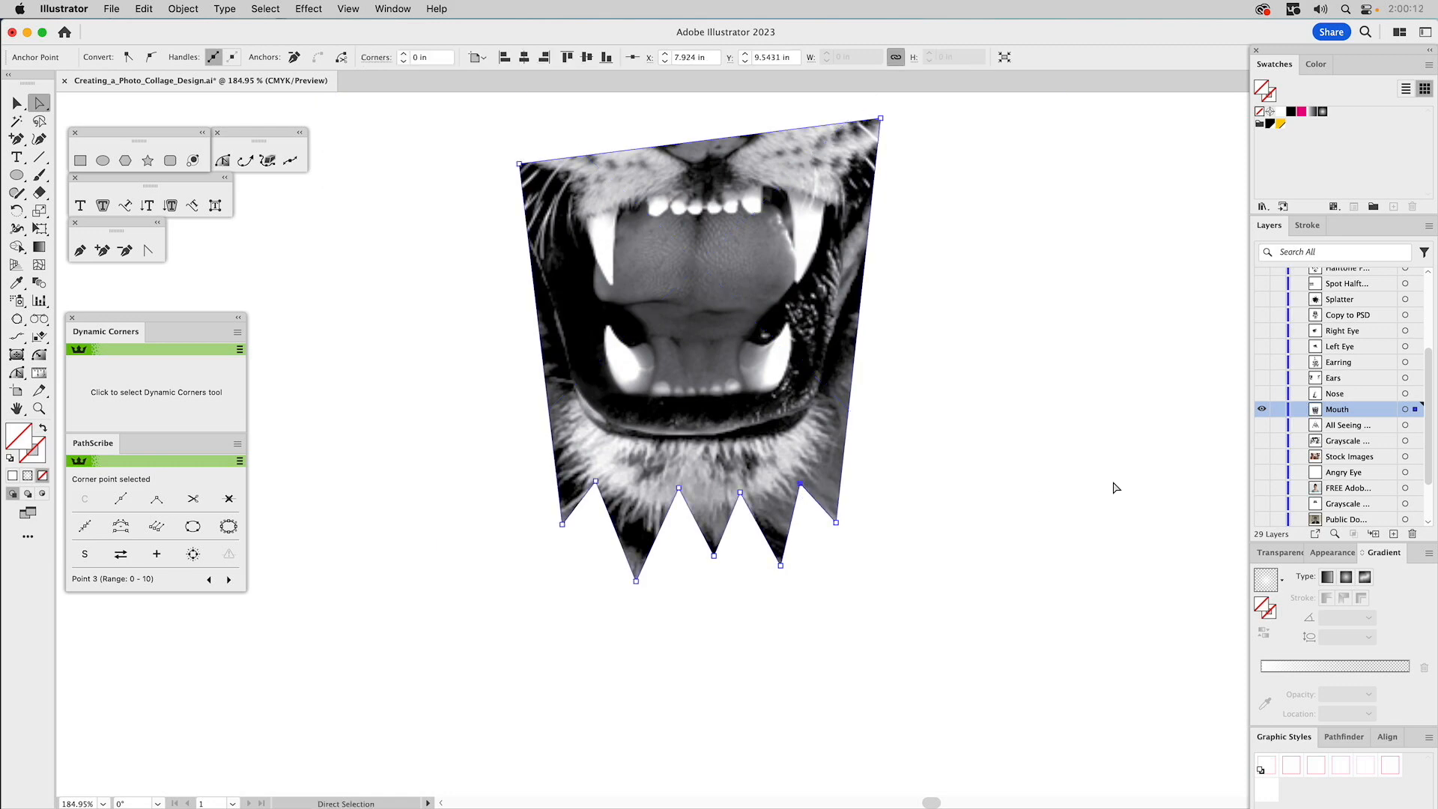
click(1109, 480)
key(v)
key(super+0)
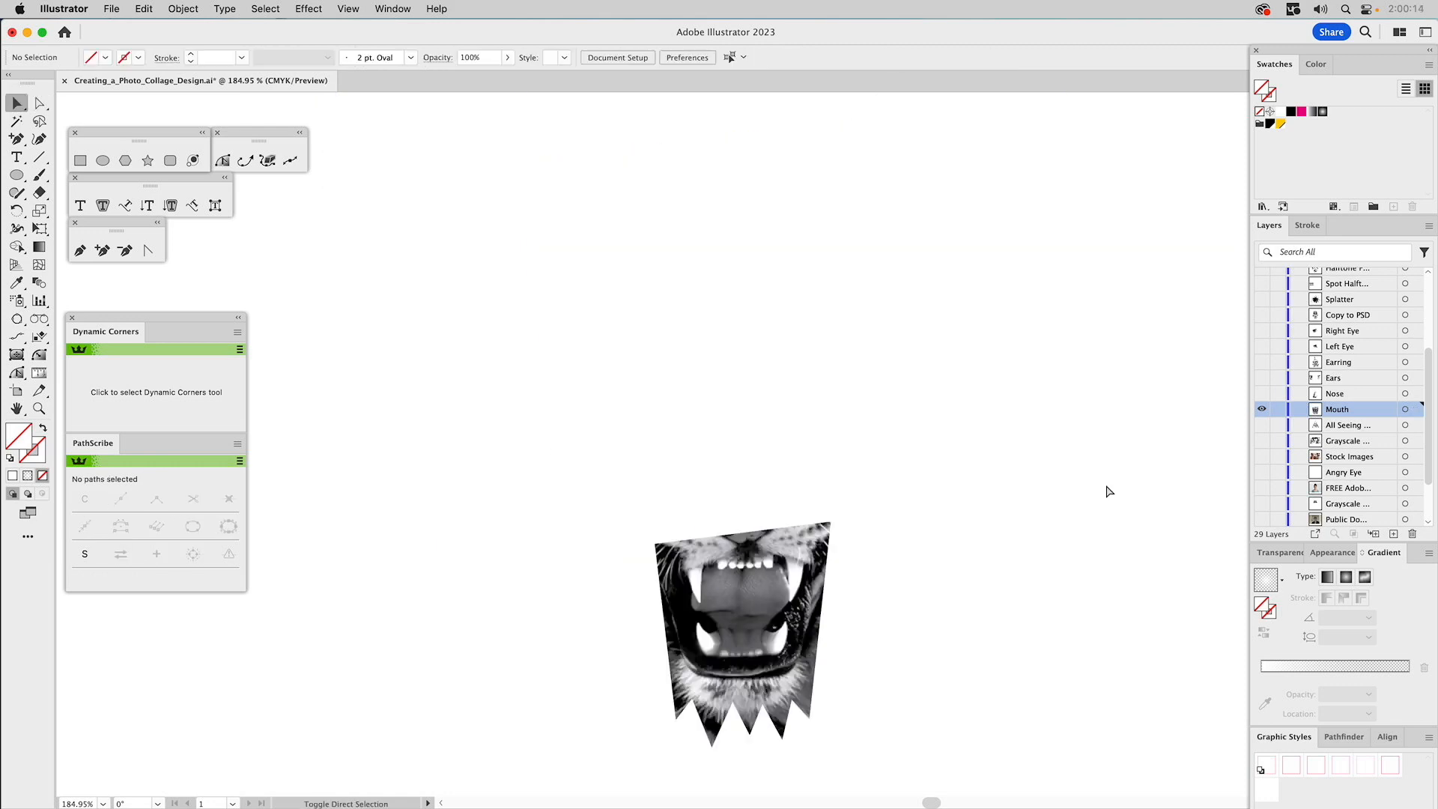
Hide the Mouth layer, then show the Copy to PSD layer and make it the active layer.
click(1261, 409)
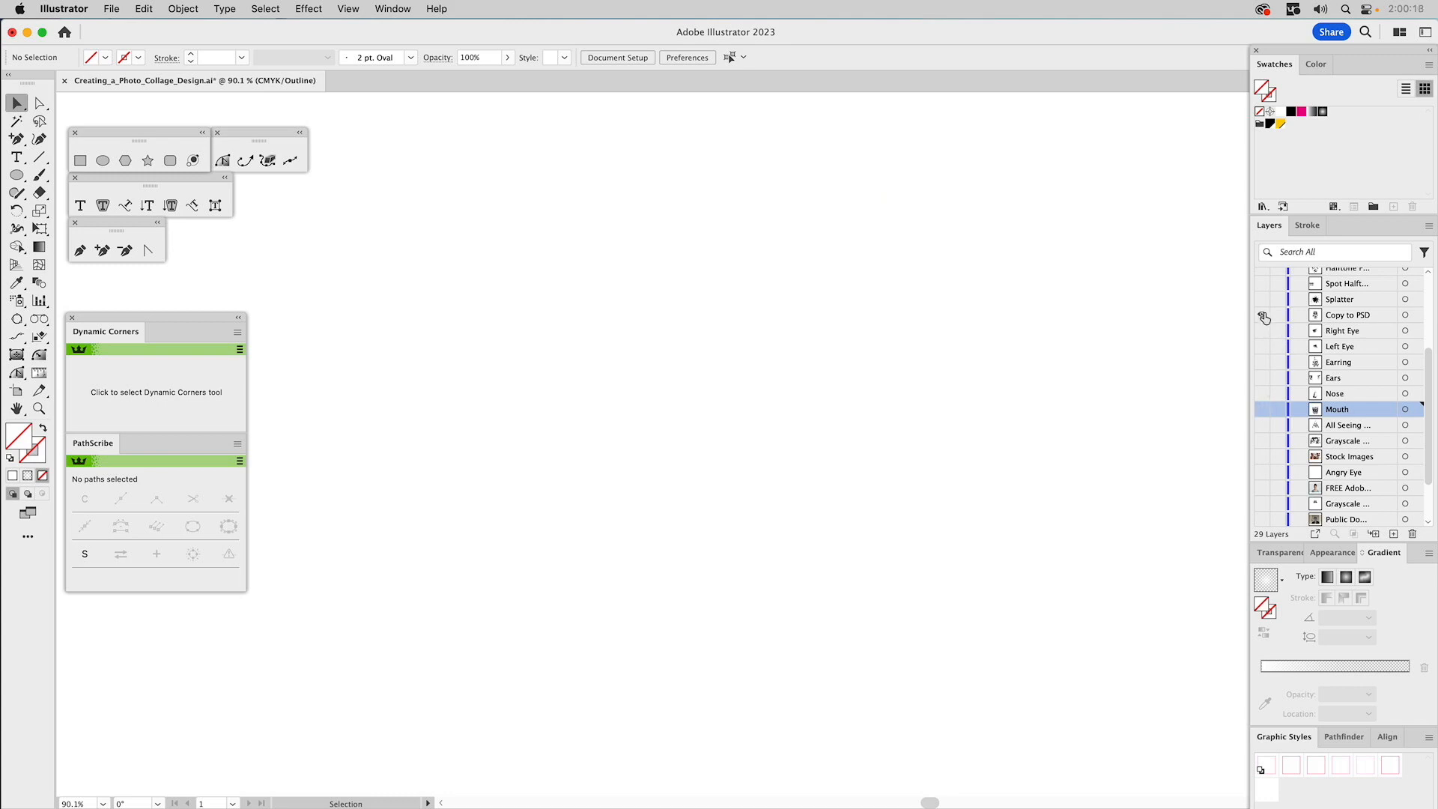
click(1263, 316)
click(1341, 317)
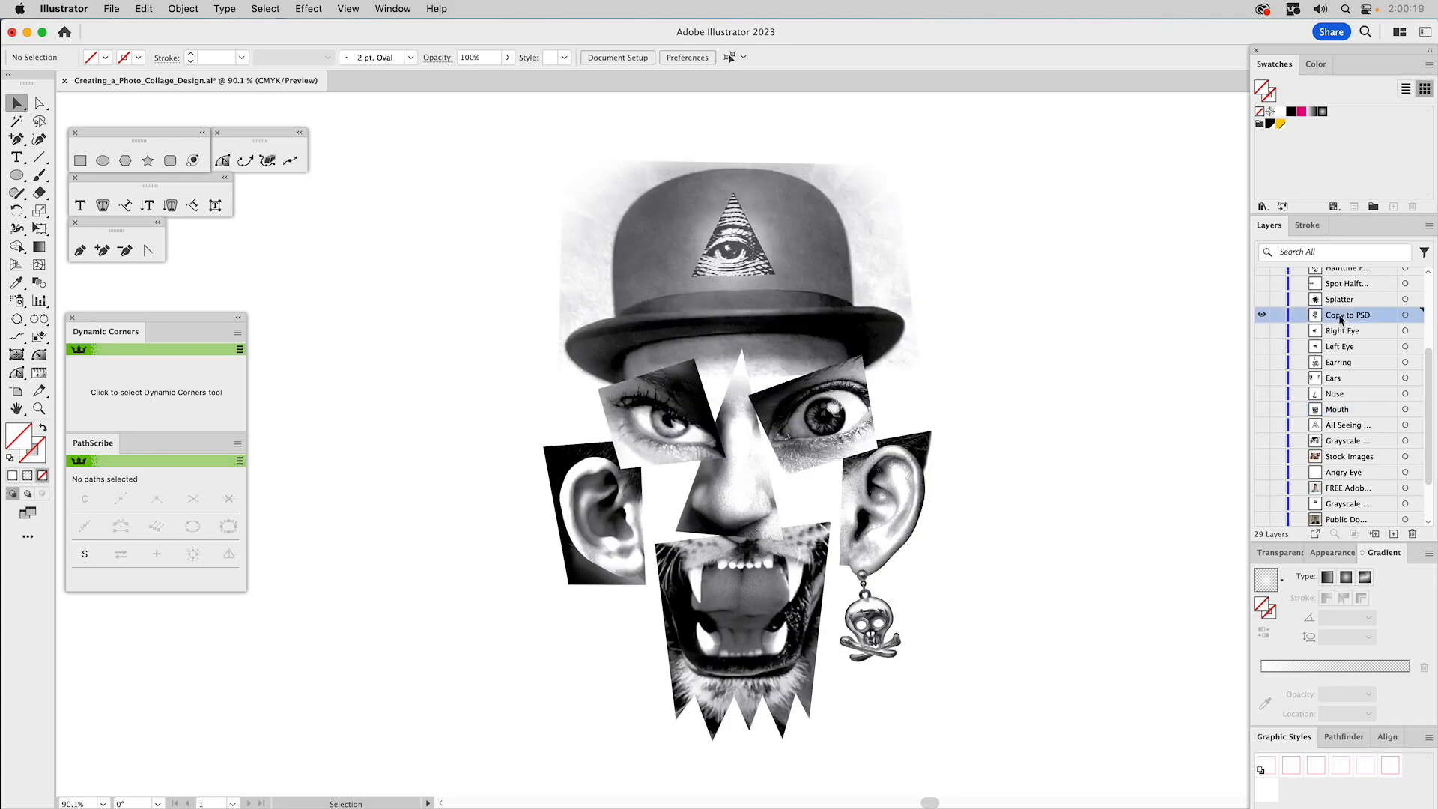
Isolate the collage group, select the background rectangle behind the face to inspect its fill and stroke, and leave isolation mode.
click(875, 352)
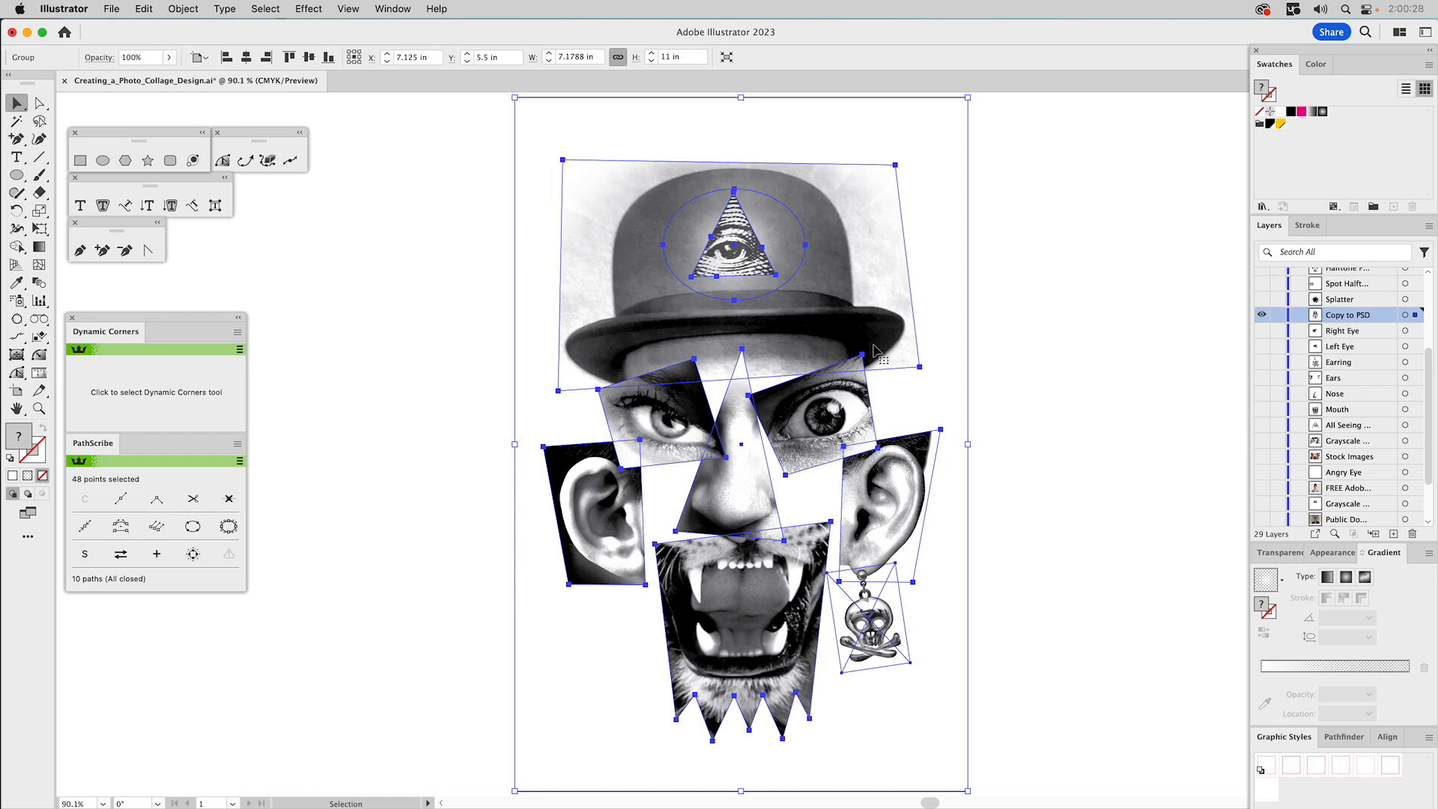
double_click(874, 352)
click(991, 473)
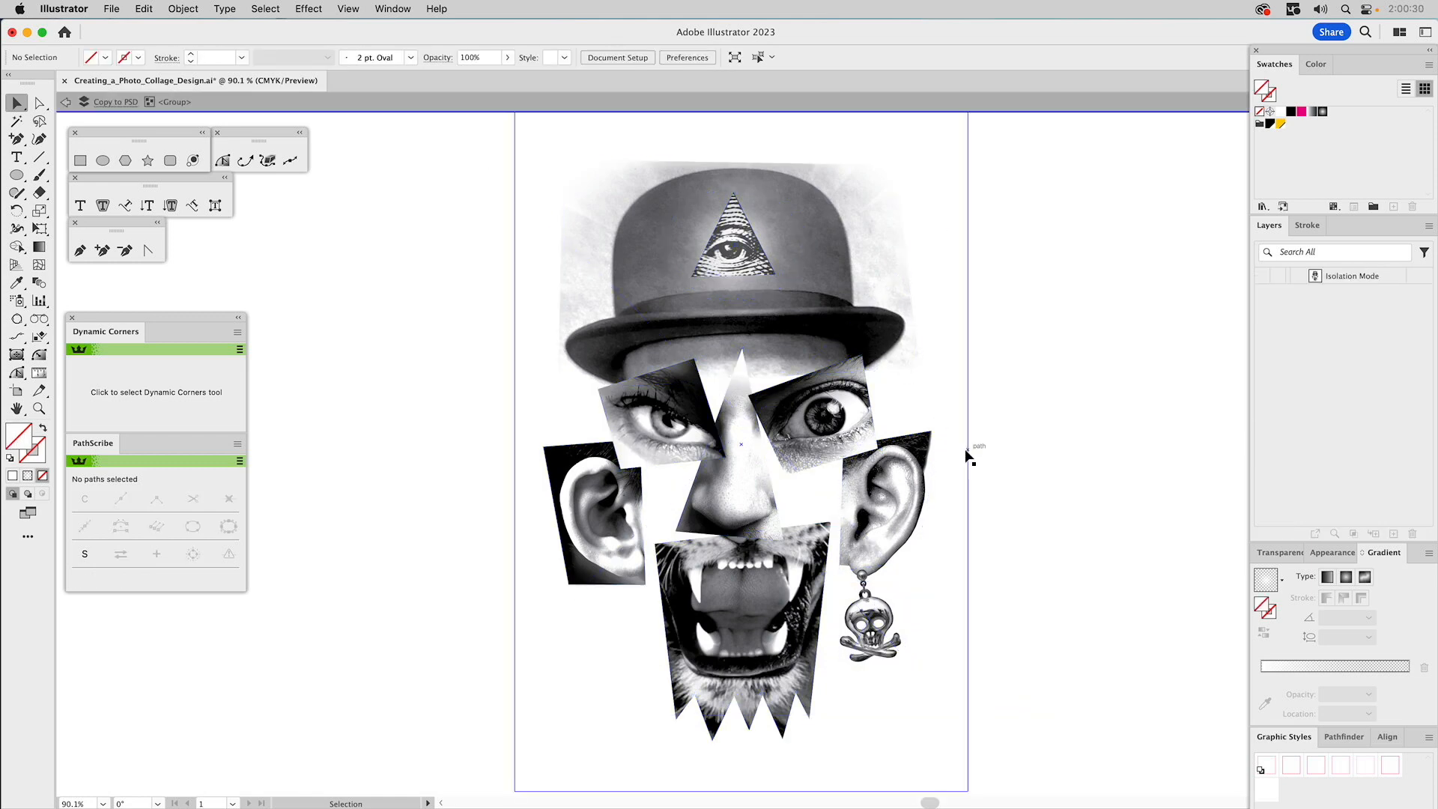
click(968, 454)
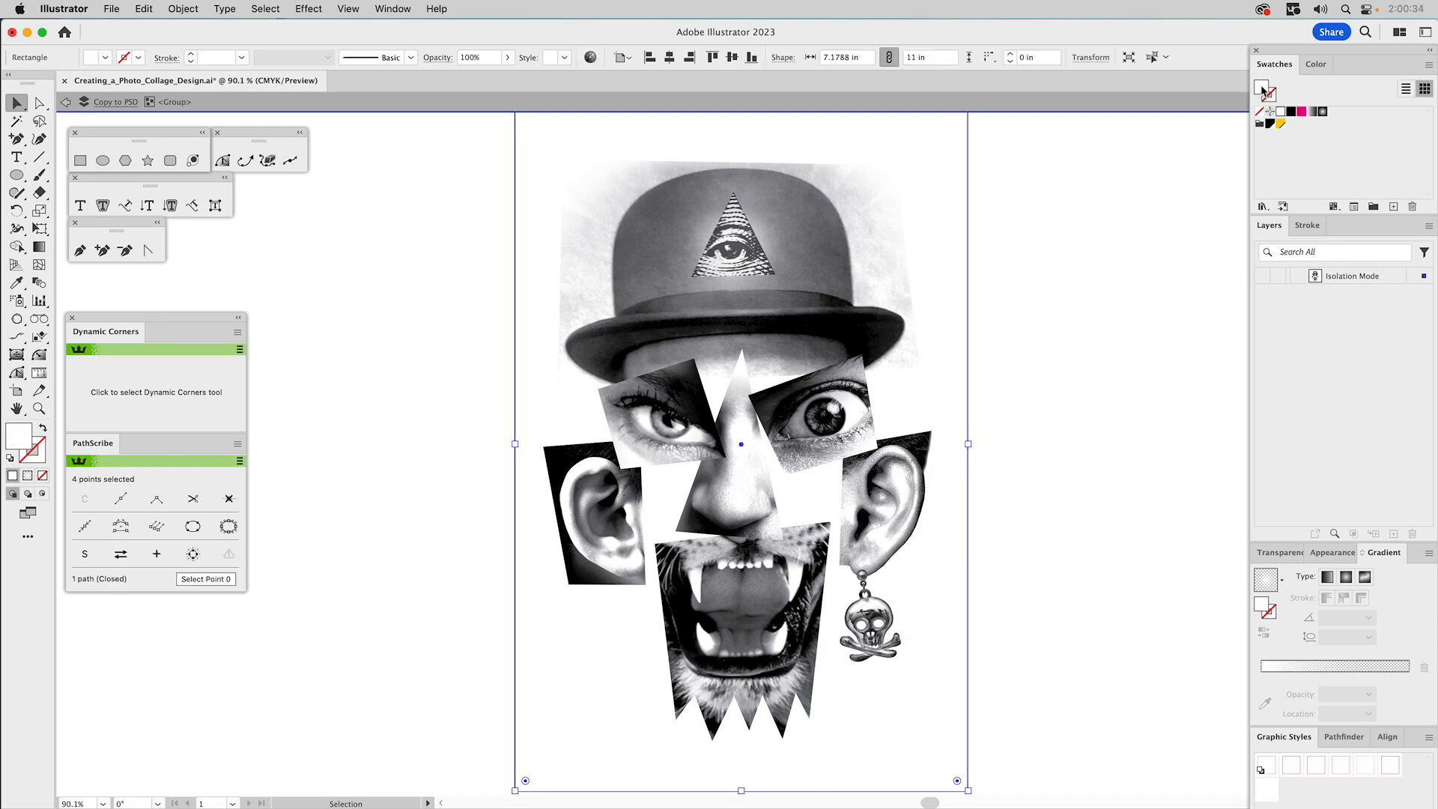
double_click(1106, 255)
Copy the entire grouped collage, including its background rectangle, and deselect it.
click(894, 277)
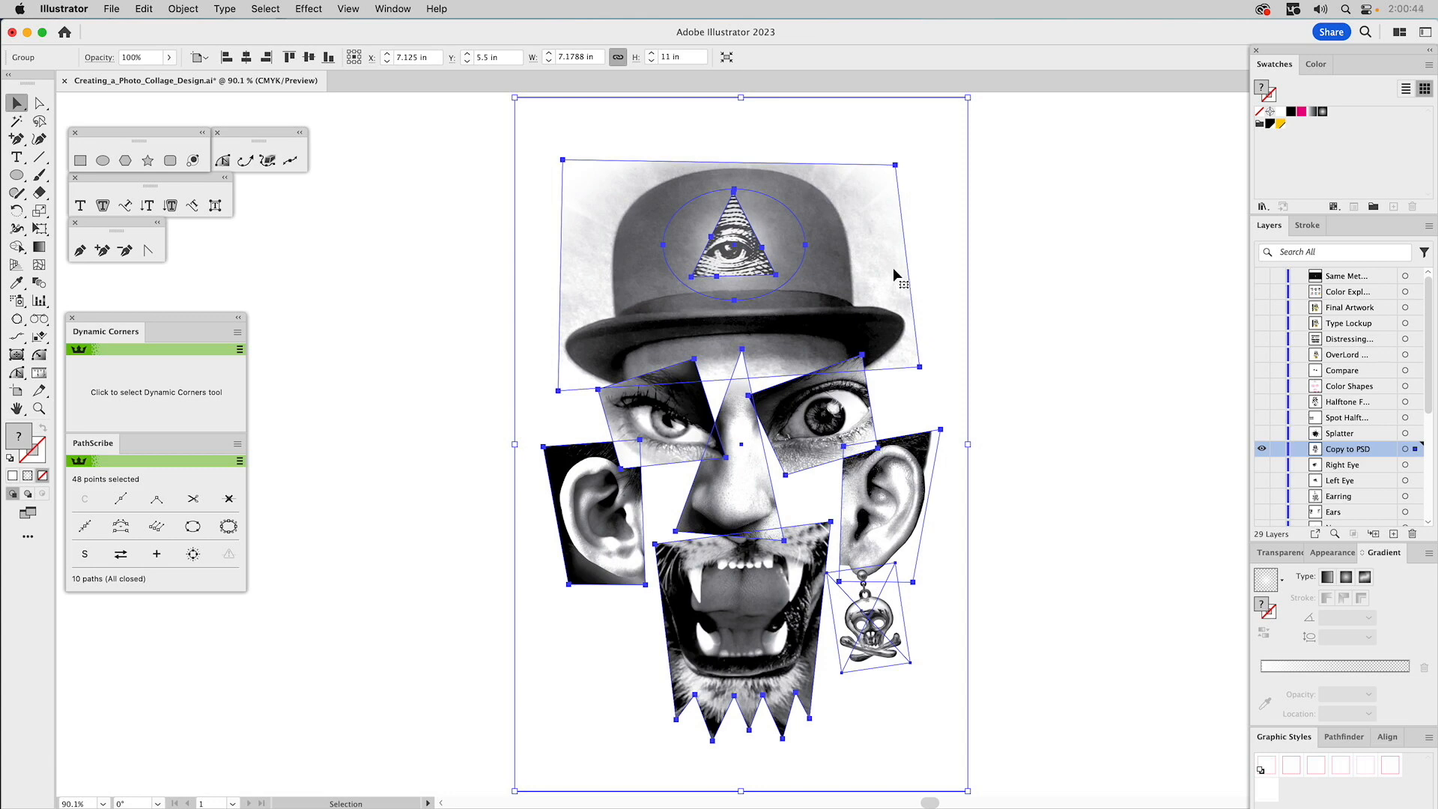
key(a)
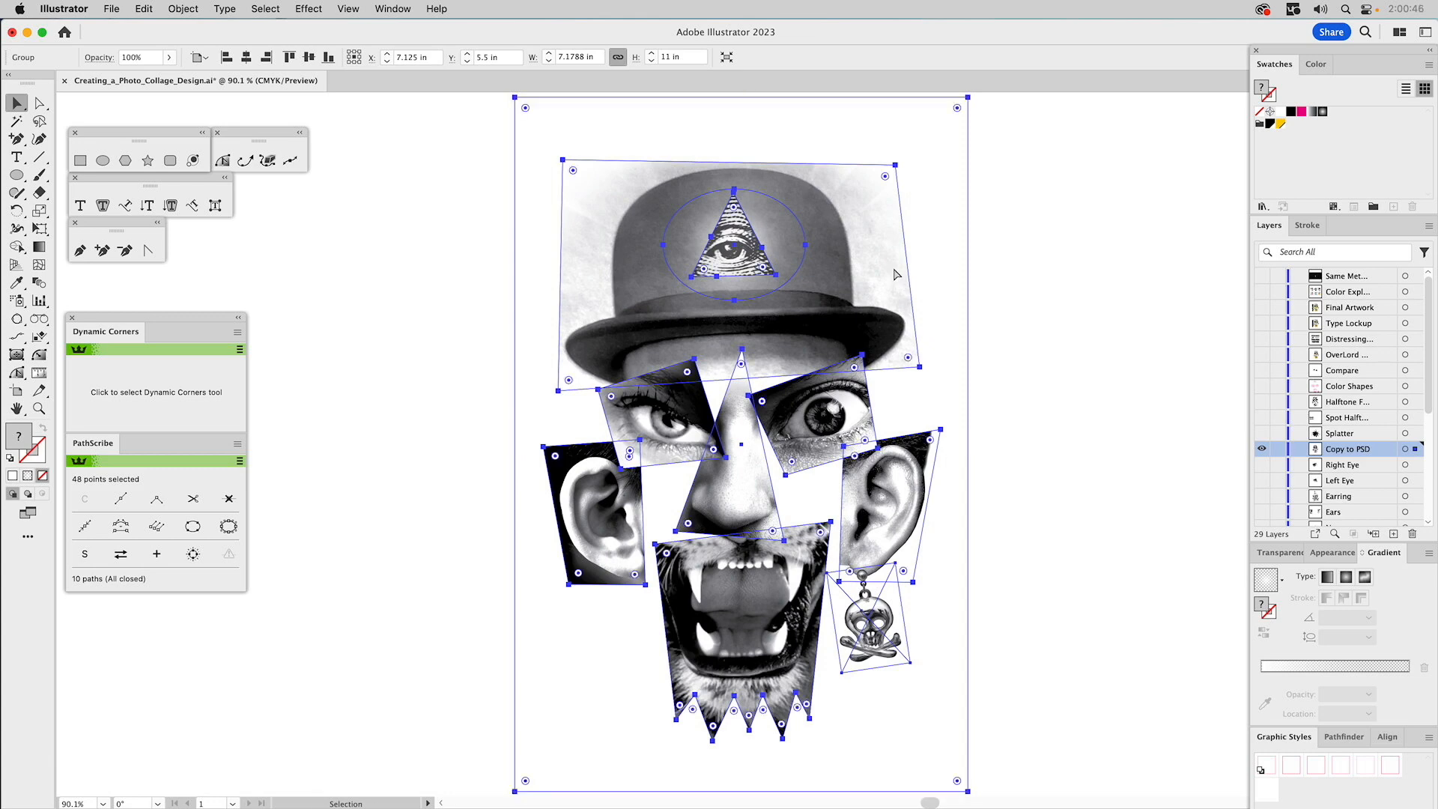
key(v)
click(1032, 301)
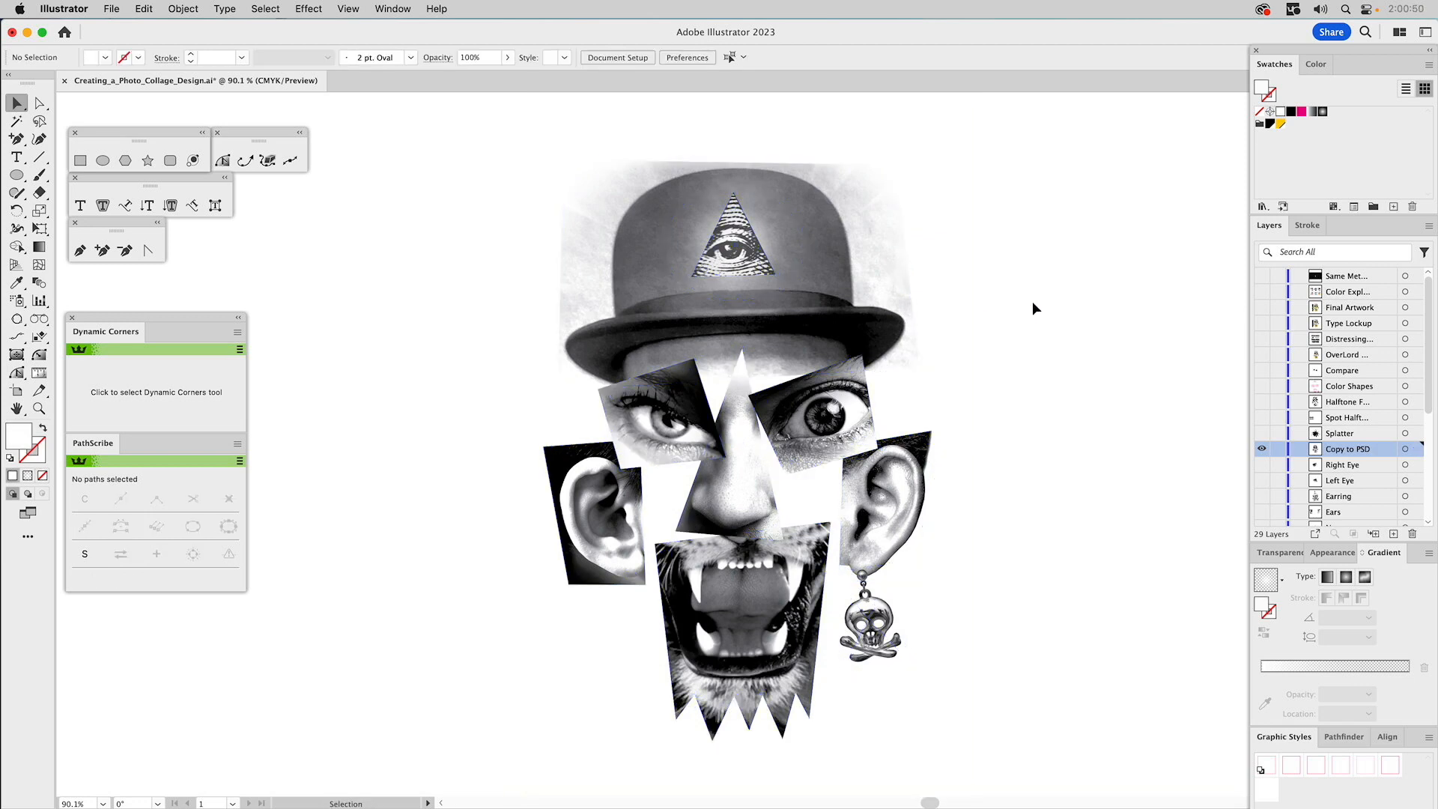
key(a)
Switch to Photoshop and check the dimensions and resolution of the Halftone.psd document without changing them.
key(super+Tab)
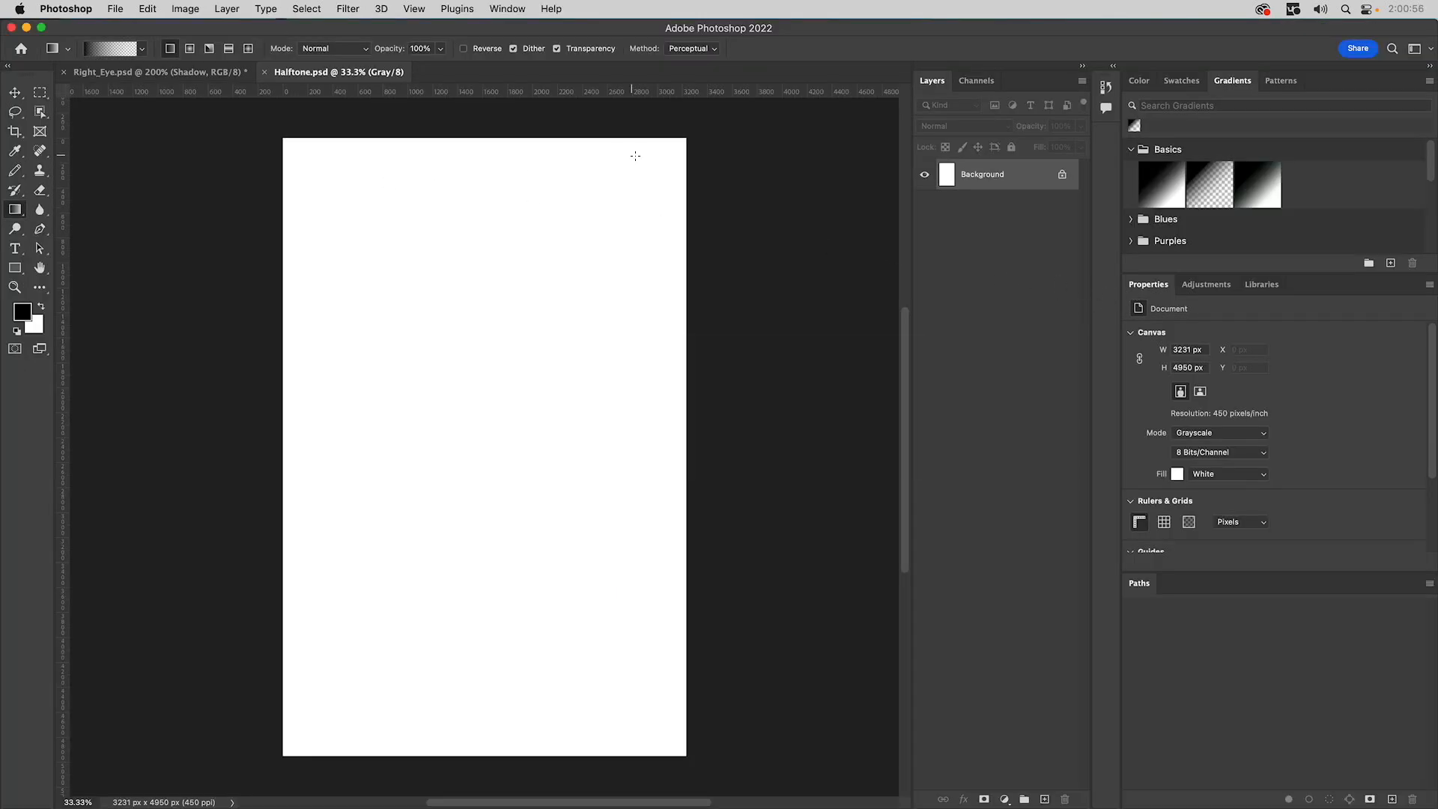
click(185, 8)
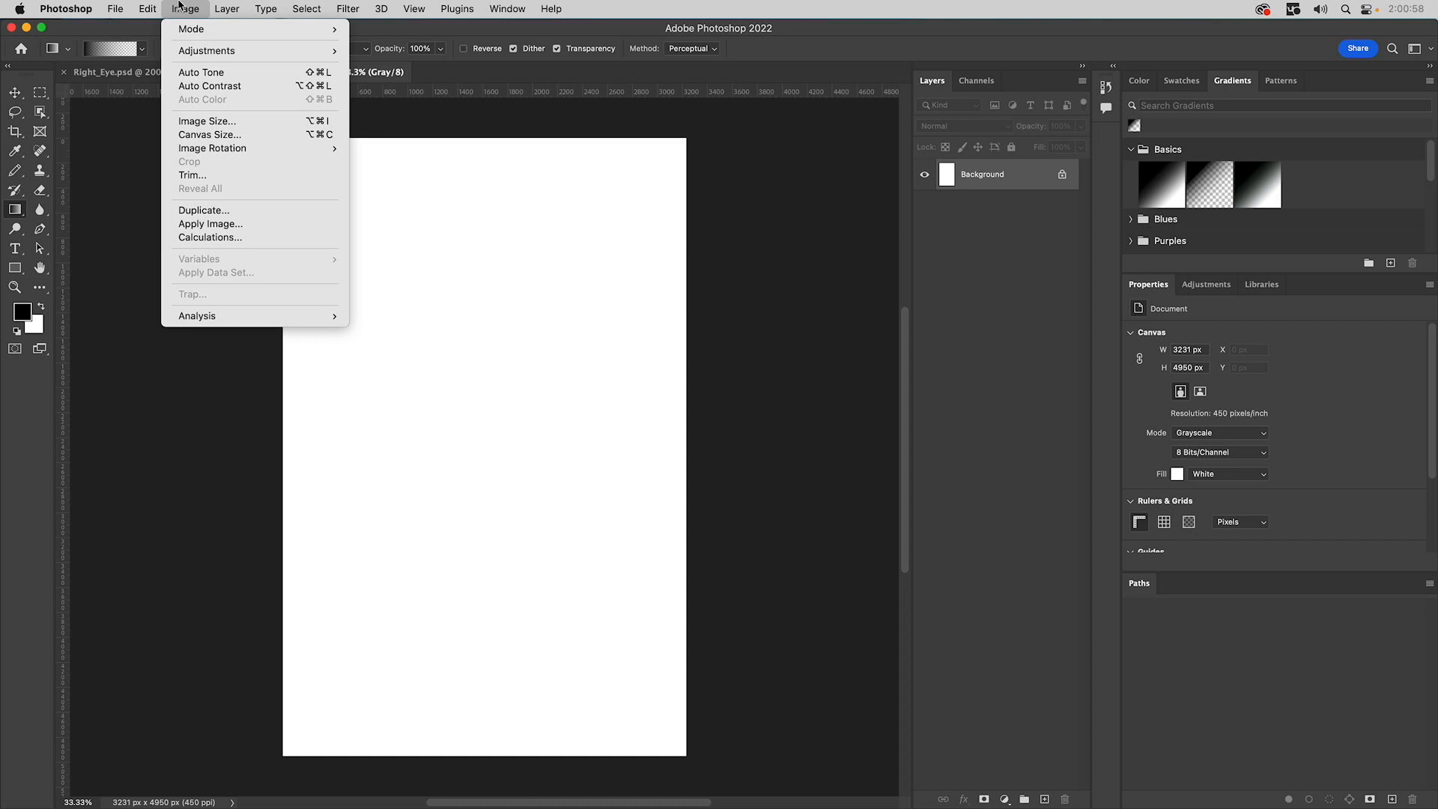
click(197, 122)
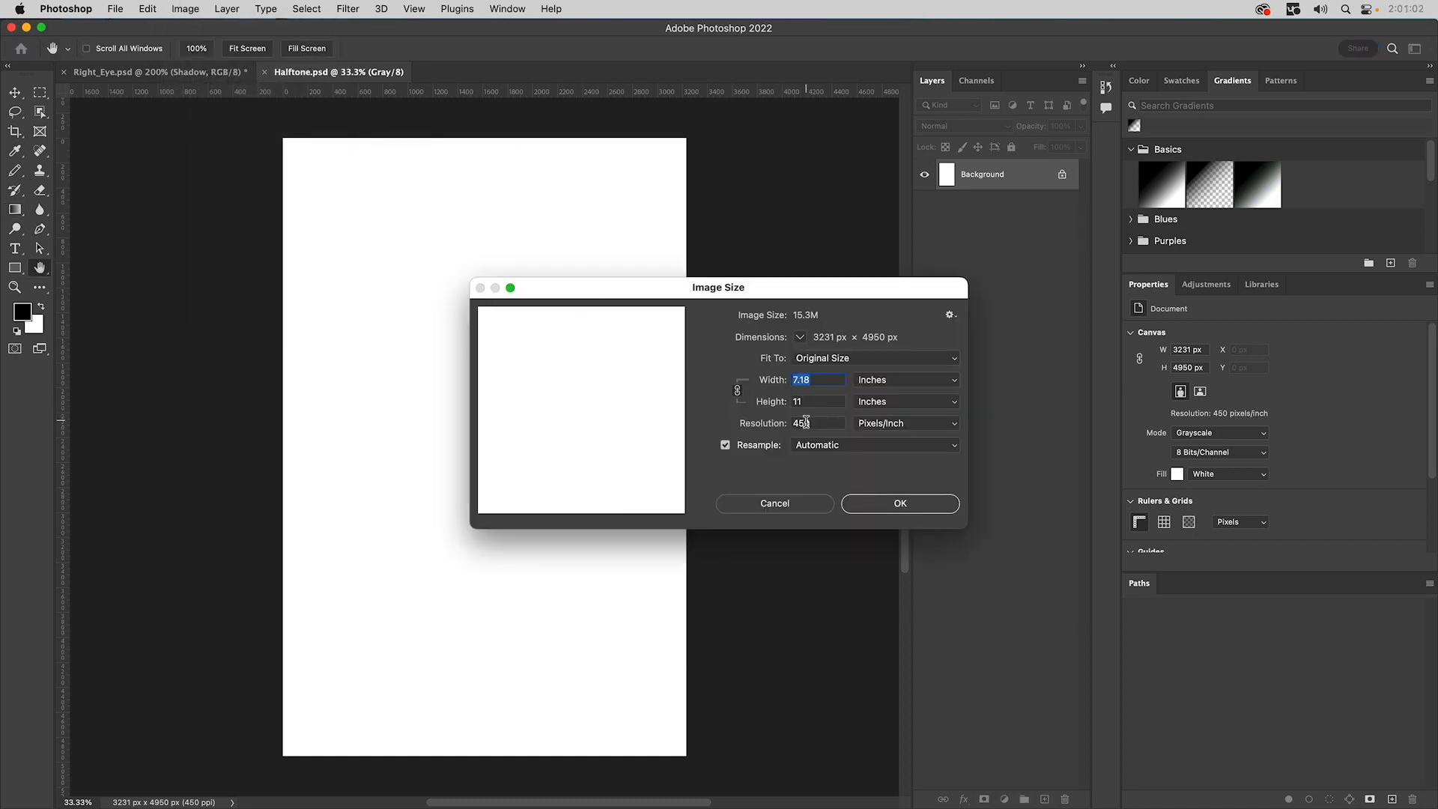
click(775, 503)
key(g)
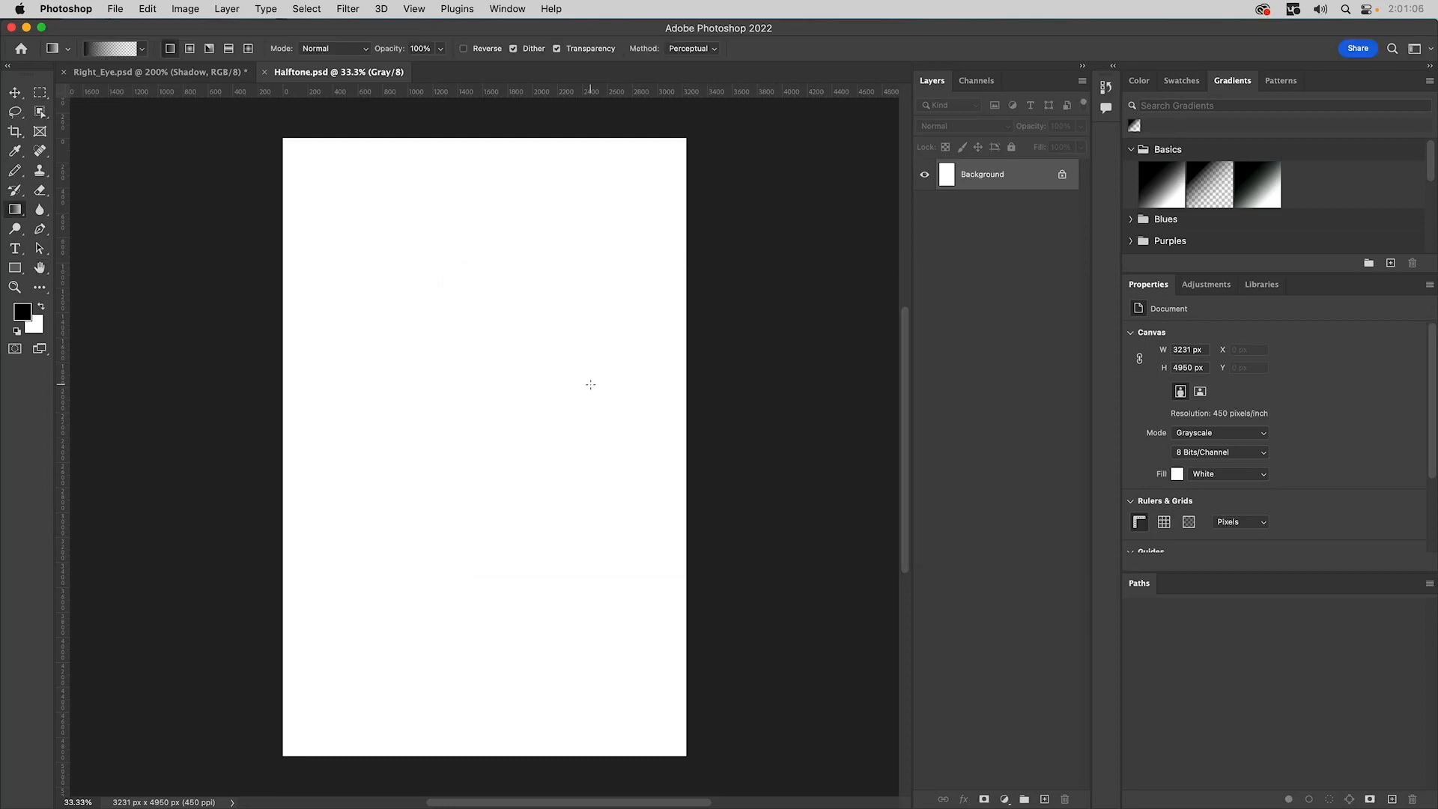
Paste the collage into Halftone.psd as pixels, scale it proportionally to 100%, and commit the placement.
key(super+v)
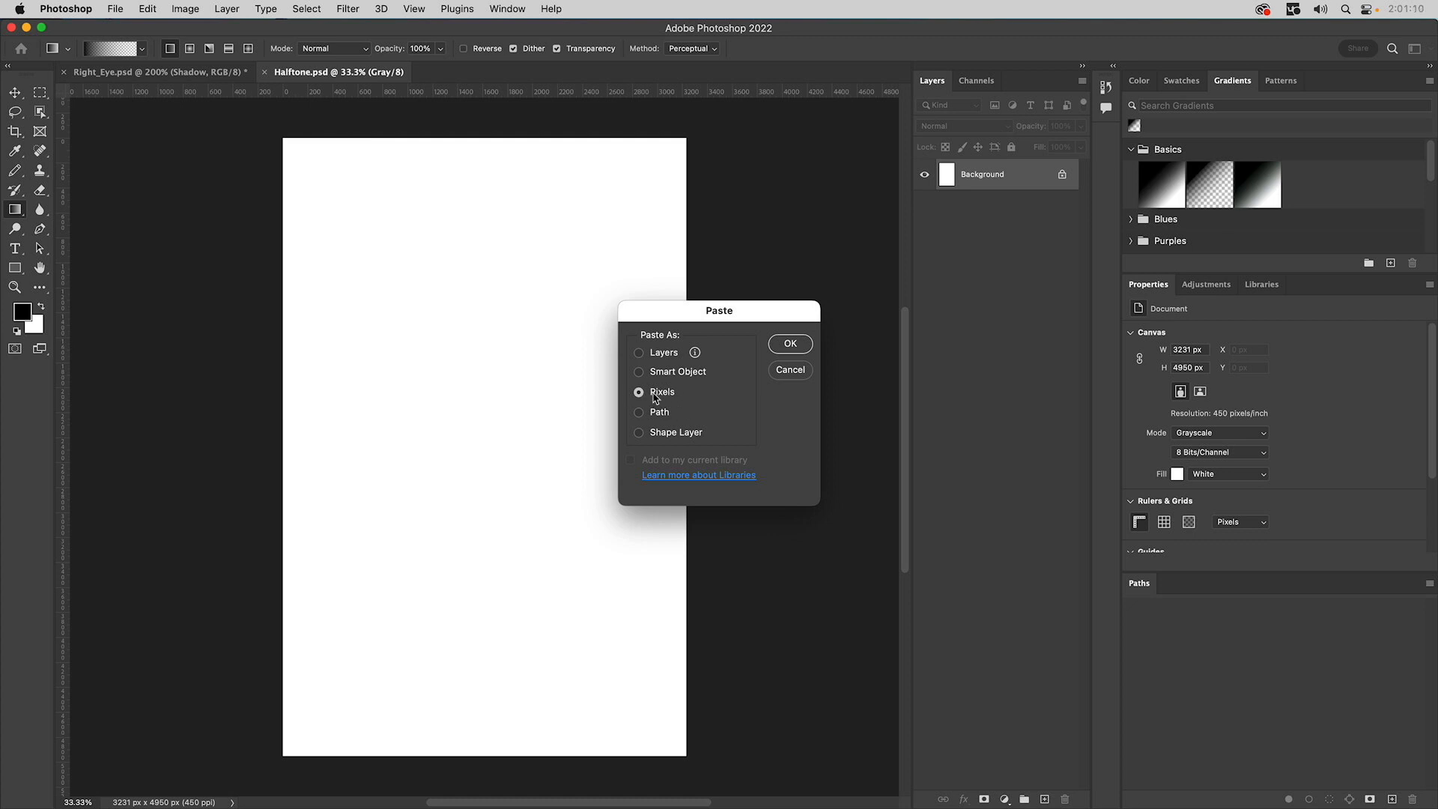
click(791, 345)
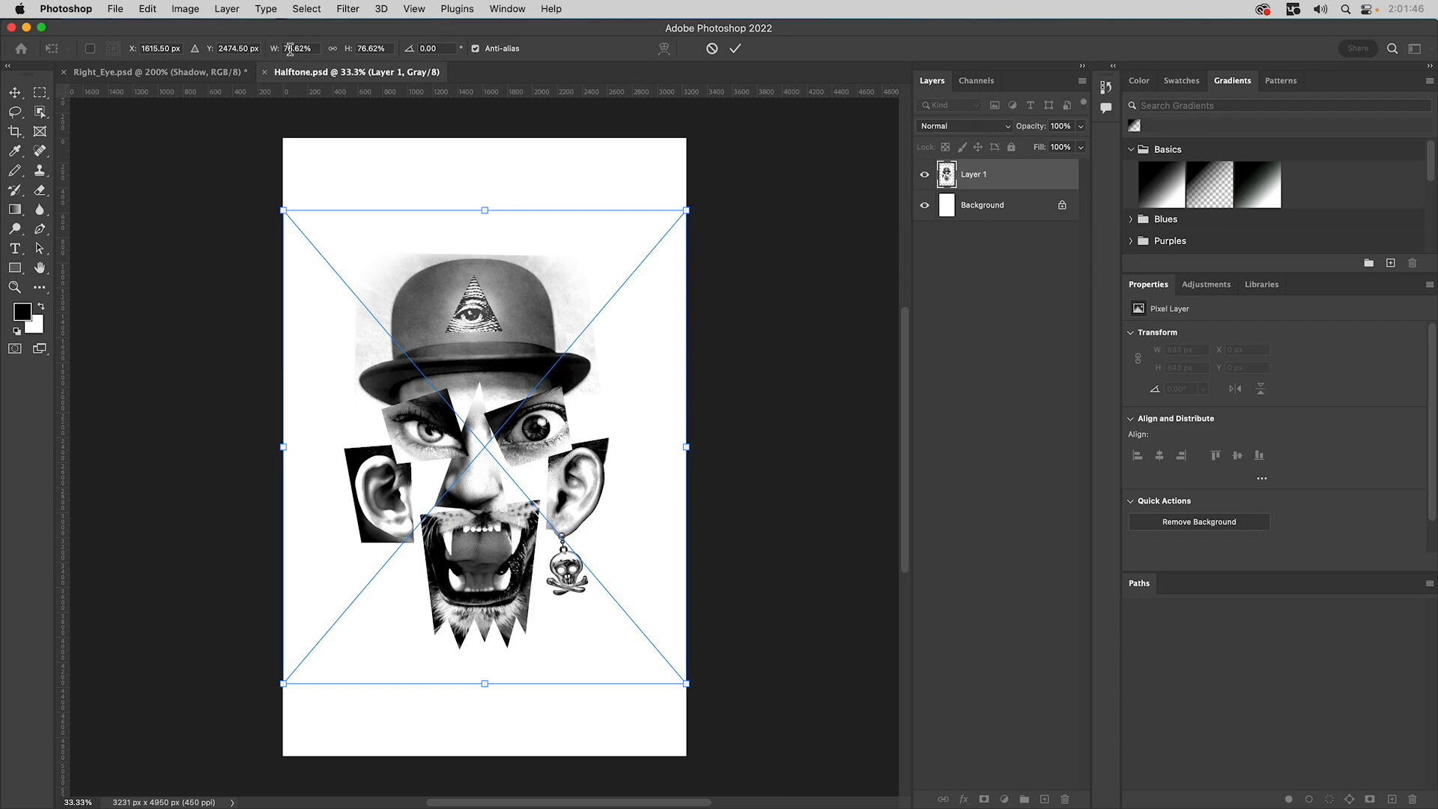
click(334, 48)
click(293, 49)
text(100)
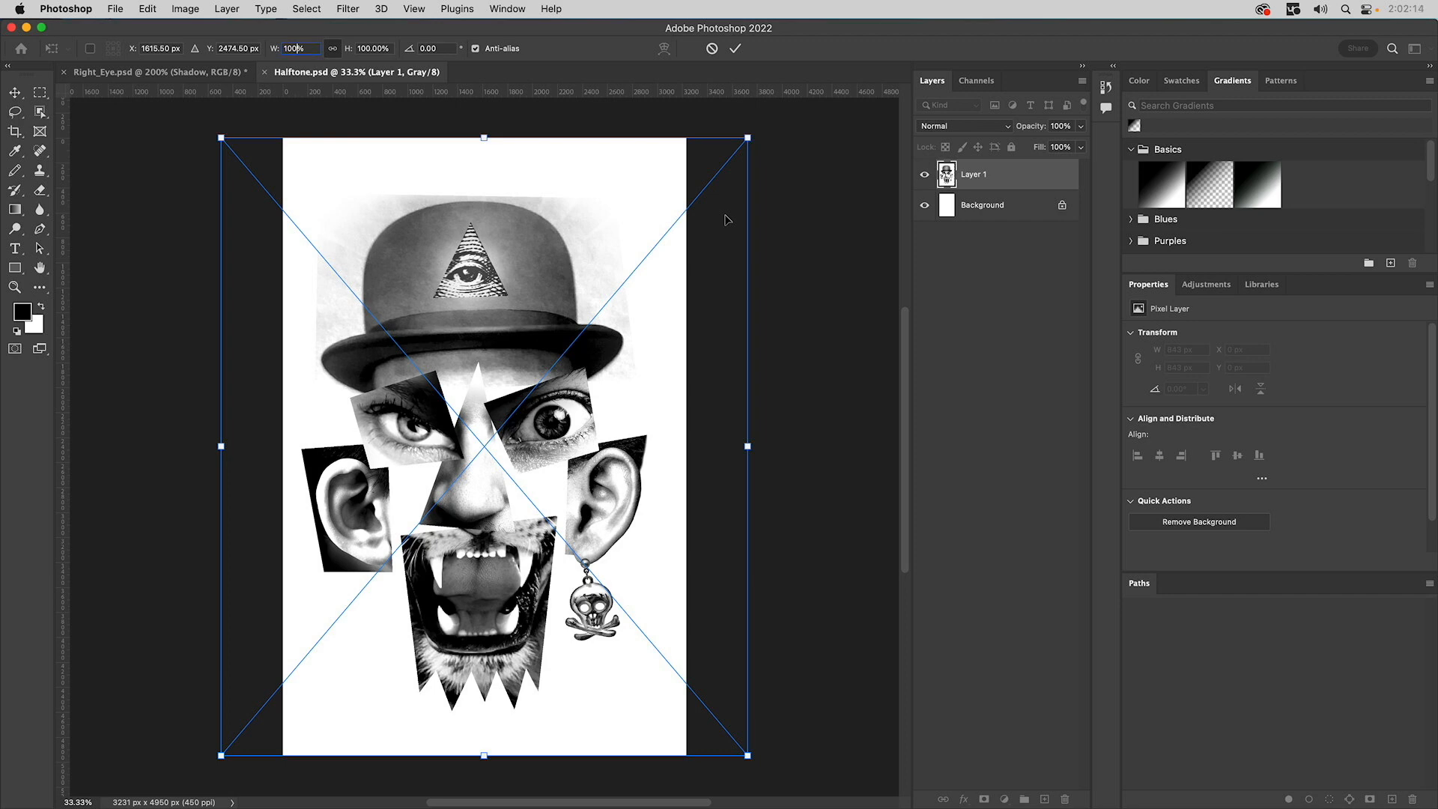
click(40, 95)
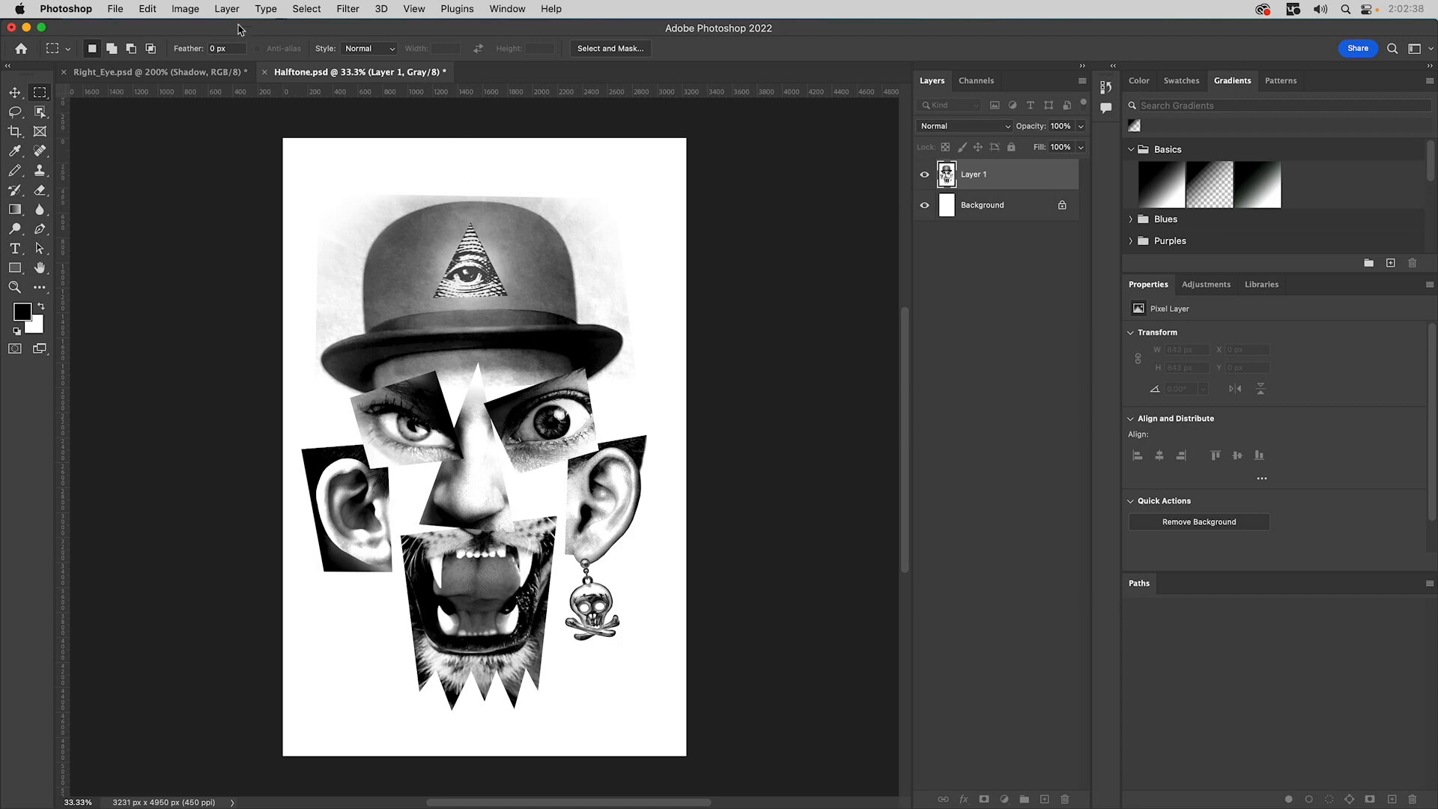
Convert the image to Bitmap mode, flattening the layers, with an output of 450 pixels/inch and the Halftone Screen method.
click(185, 9)
mouse_move(196, 30)
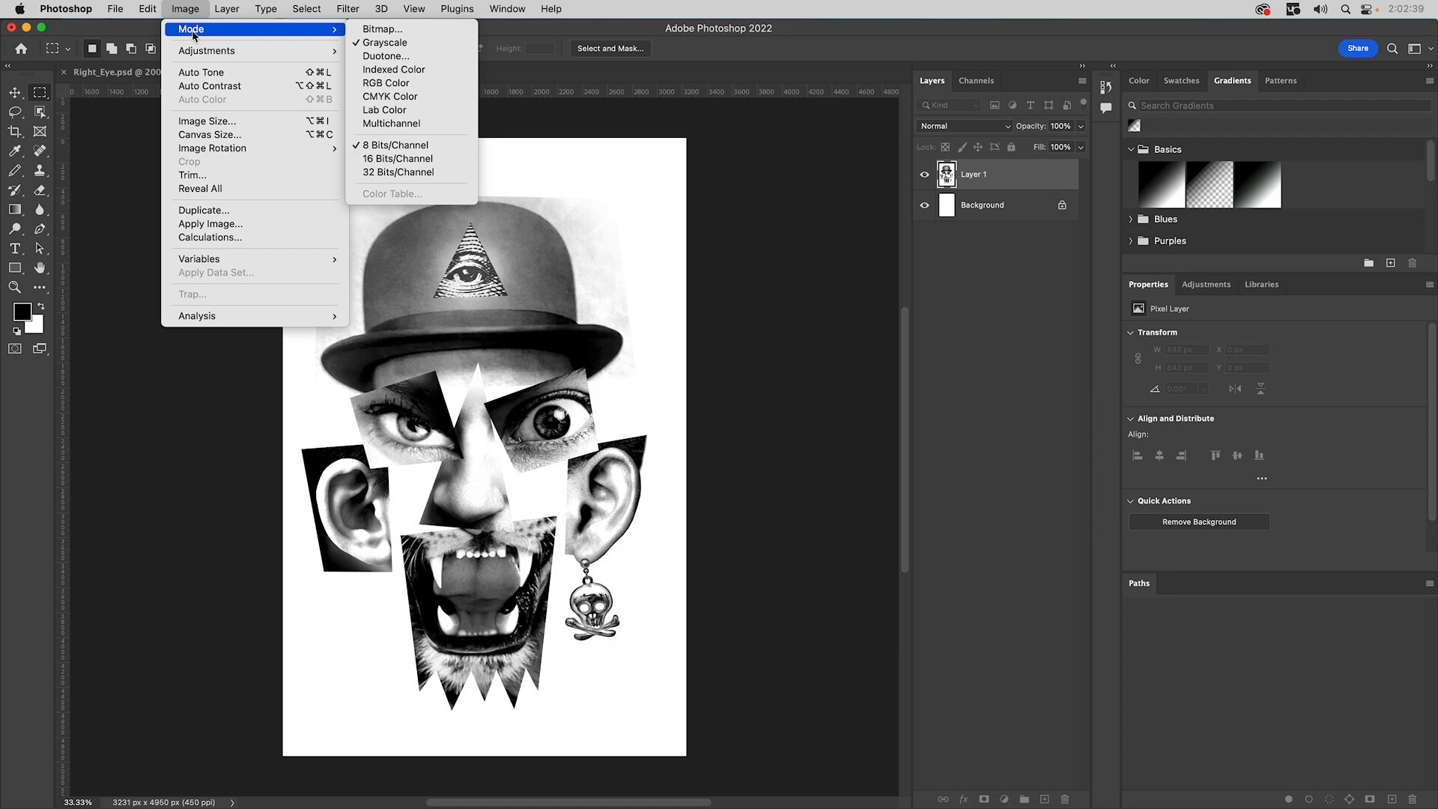
click(411, 30)
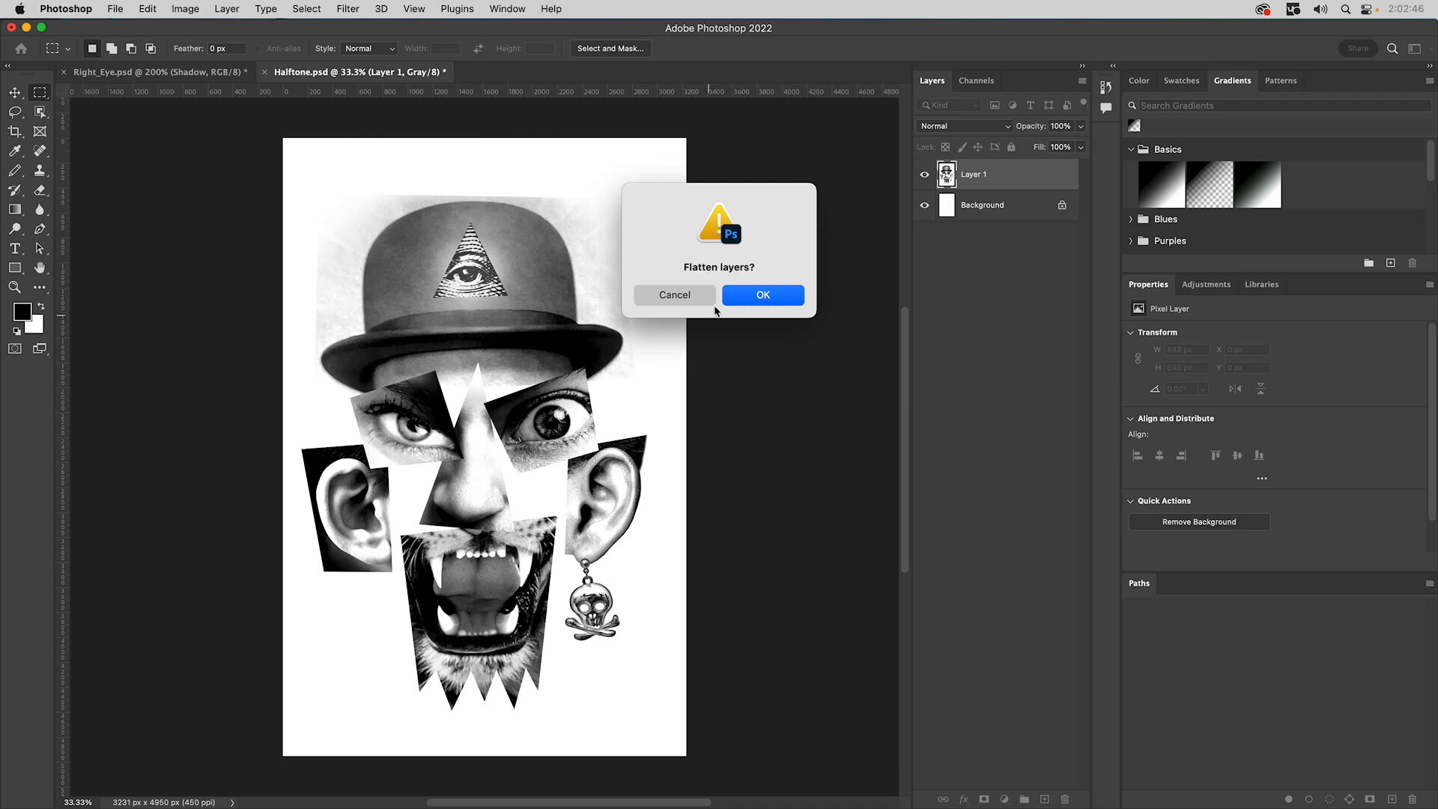
click(748, 297)
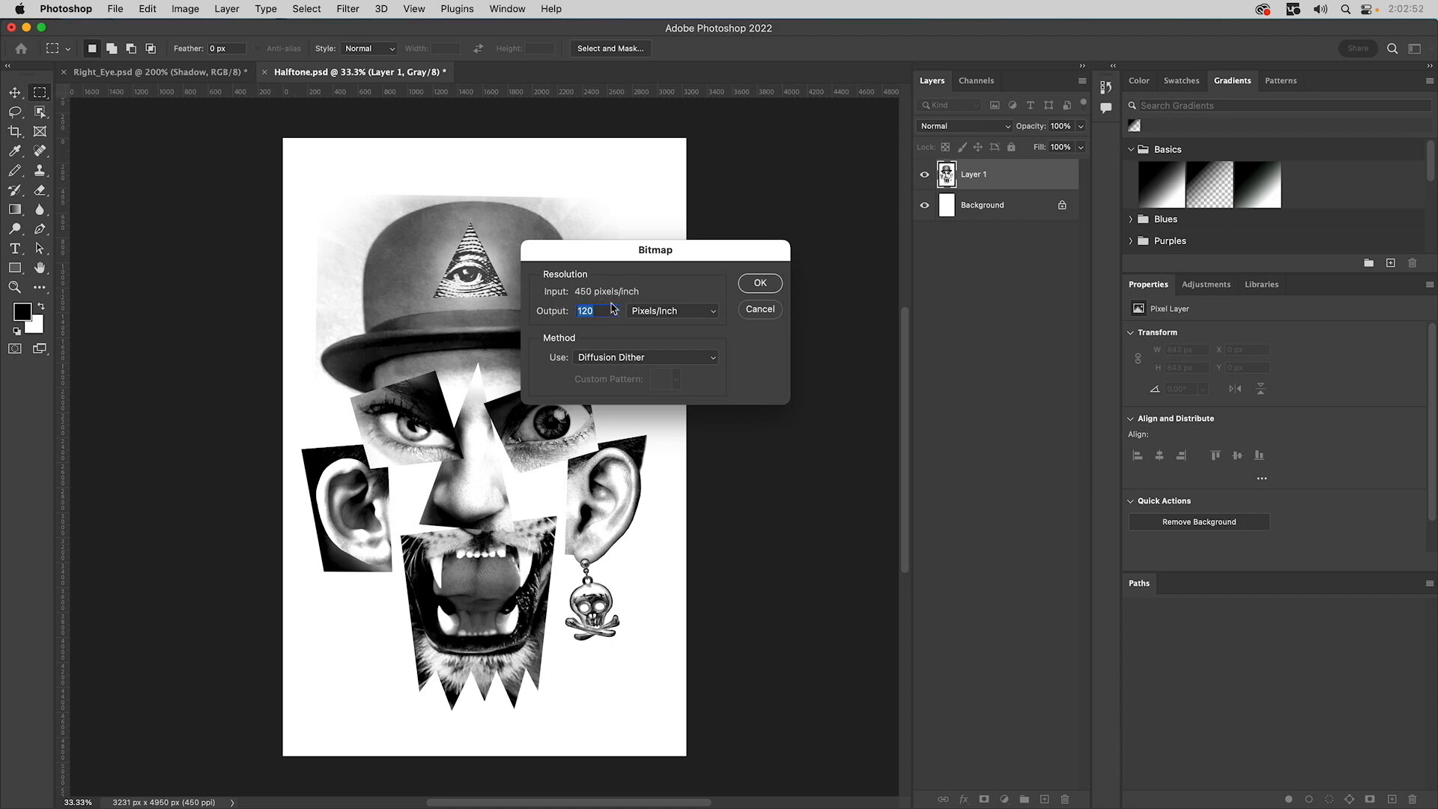
click(588, 309)
drag(604, 311, 571, 311)
text(450)
click(612, 364)
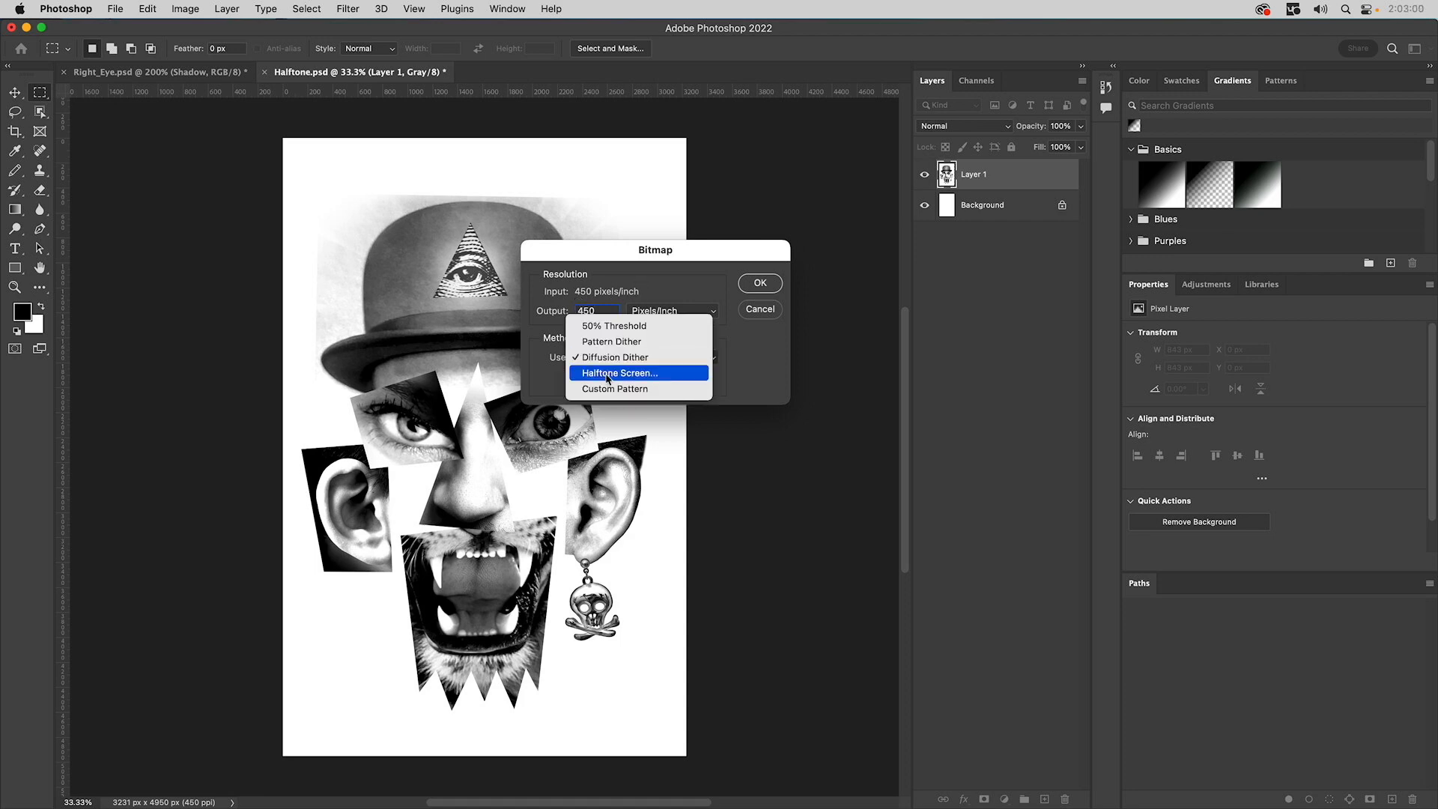
click(607, 379)
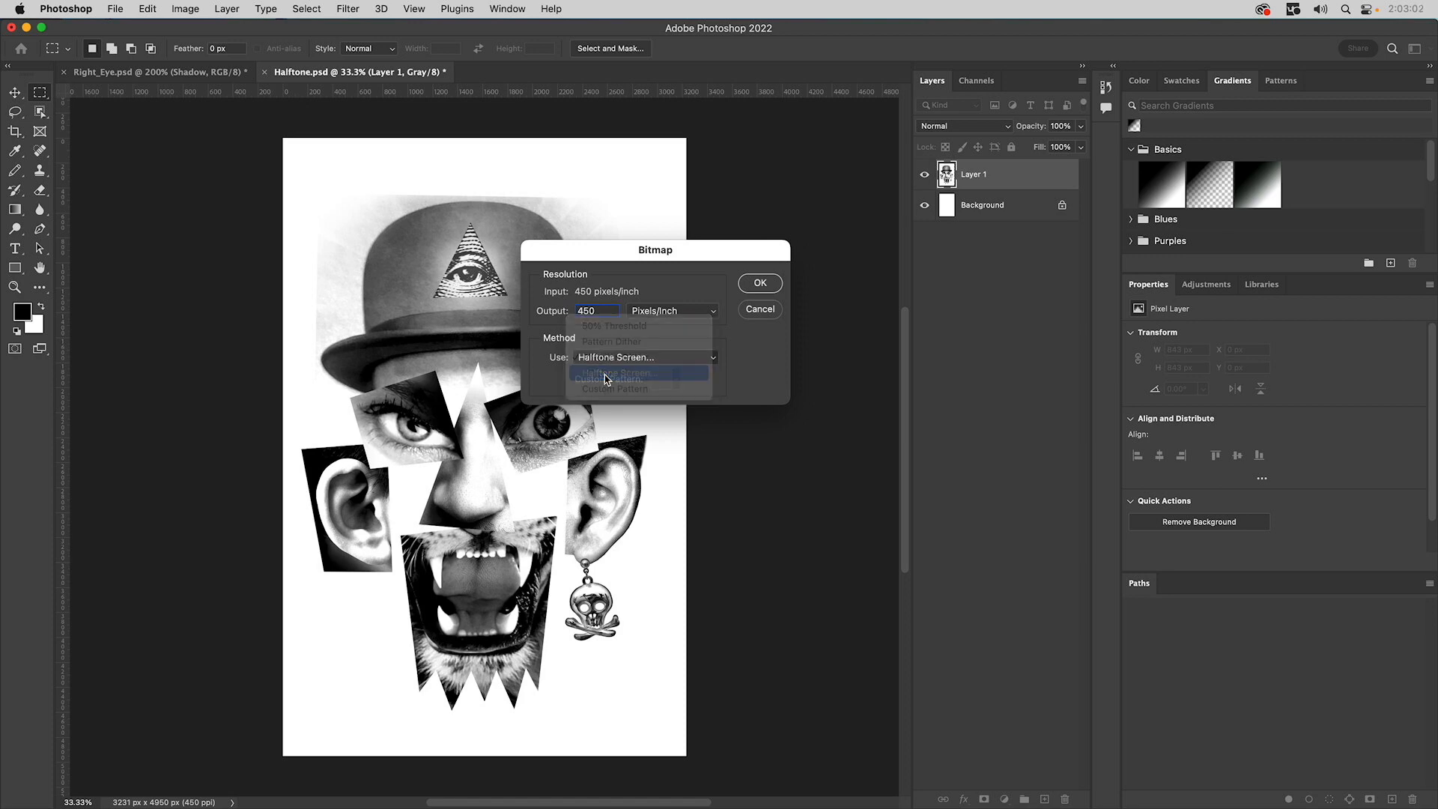
click(761, 285)
Try a halftone screen with a frequency of 10 lines/inch, a 45-degree angle and round dots, and undo the bitmap conversion.
drag(644, 279, 788, 293)
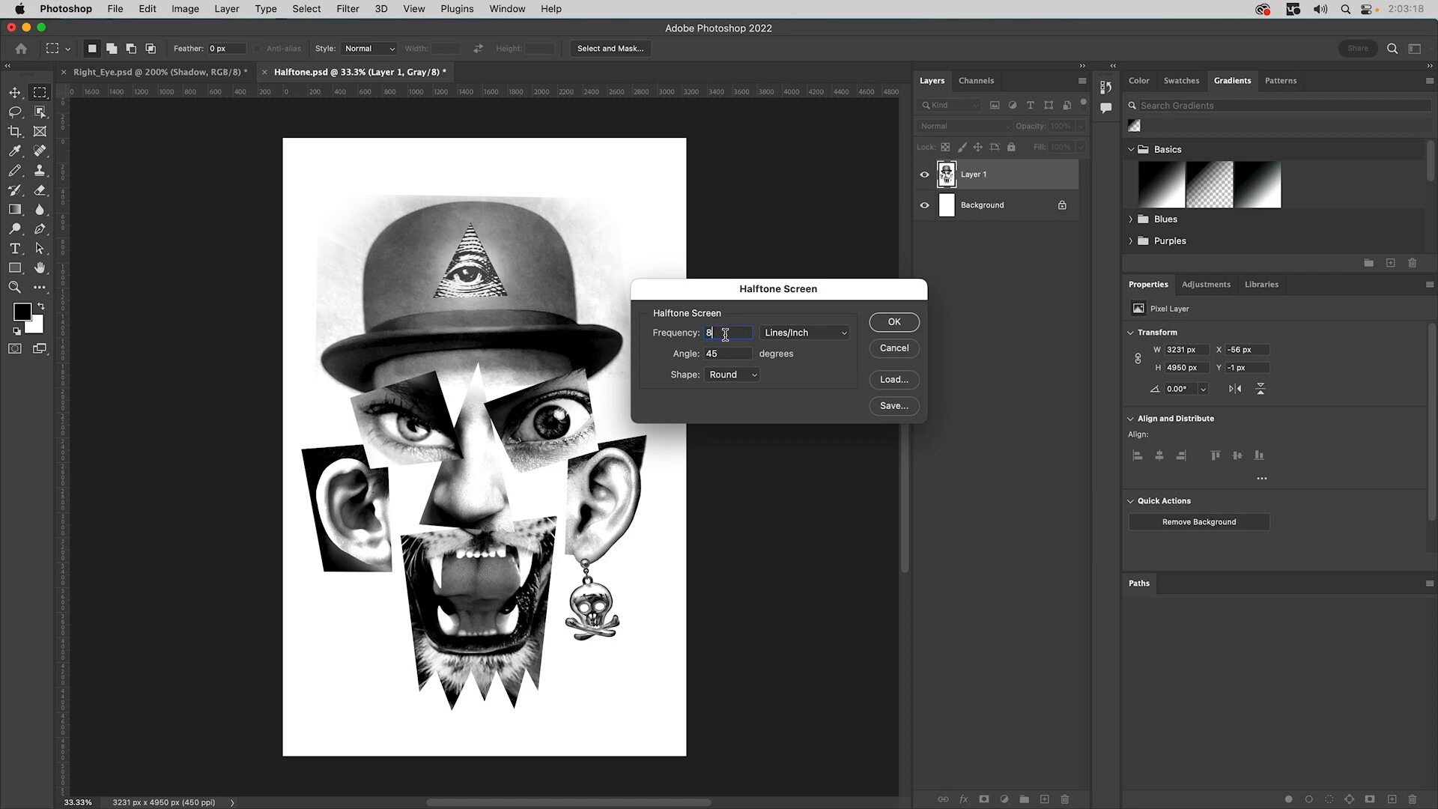
text(10)
drag(719, 354, 699, 354)
click(754, 376)
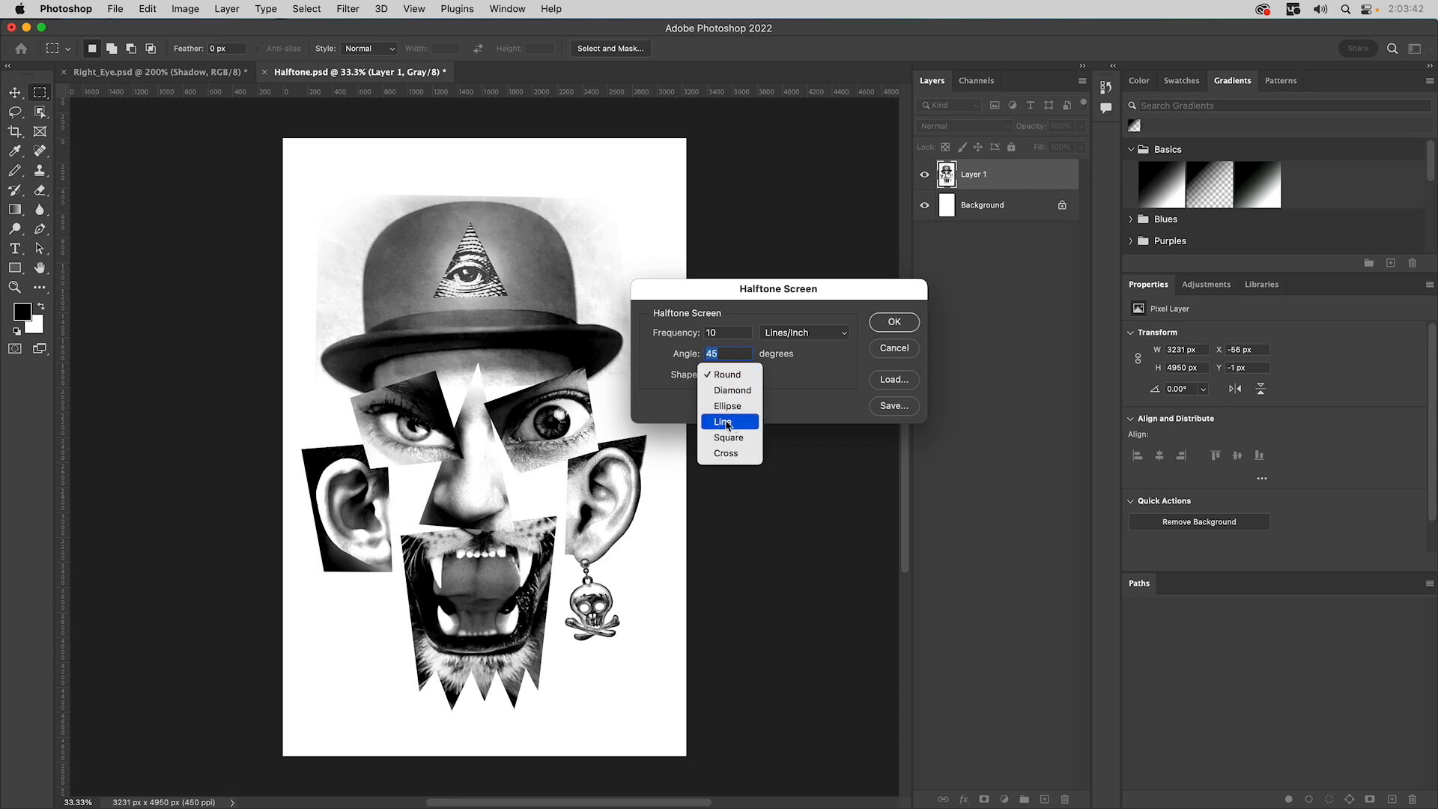
click(735, 376)
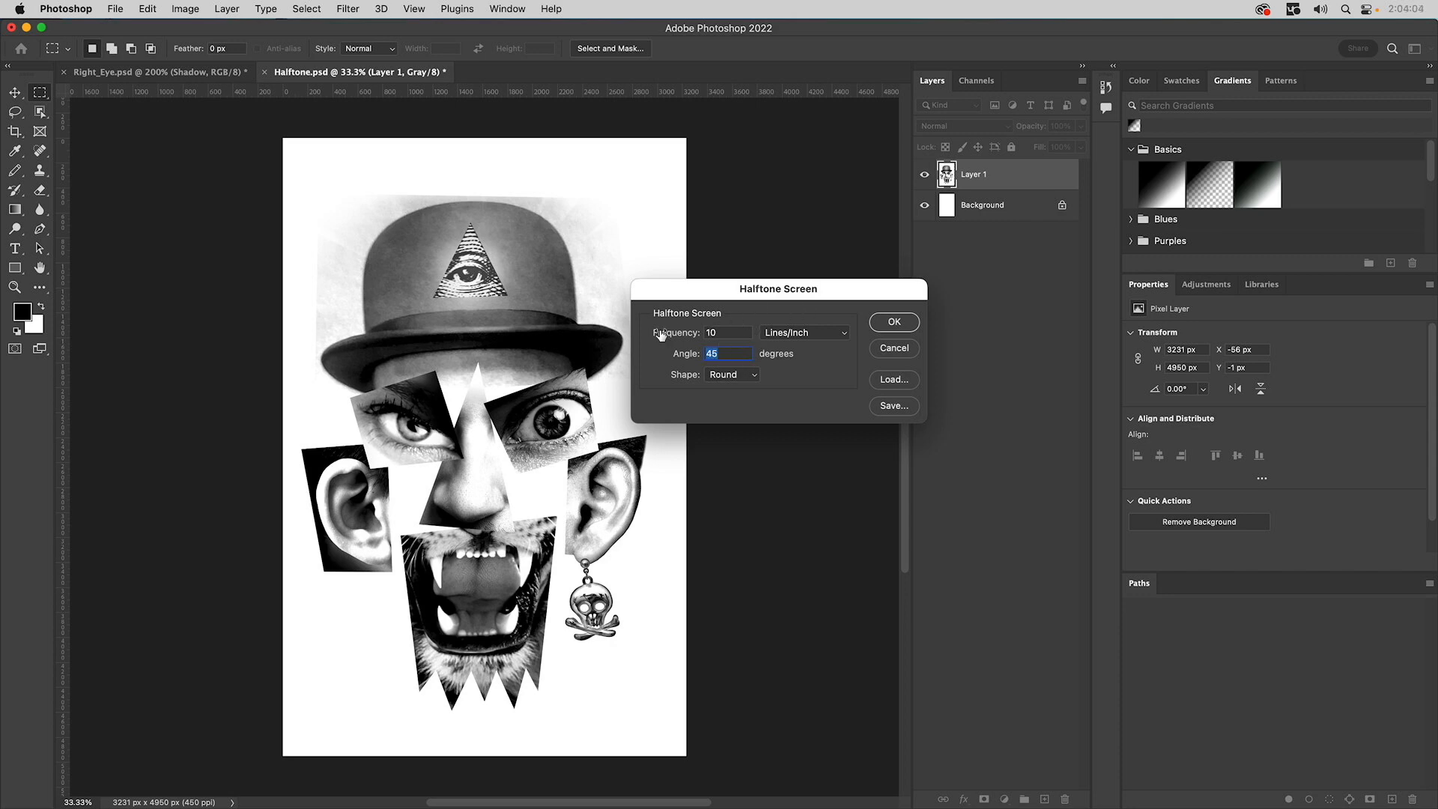
click(897, 327)
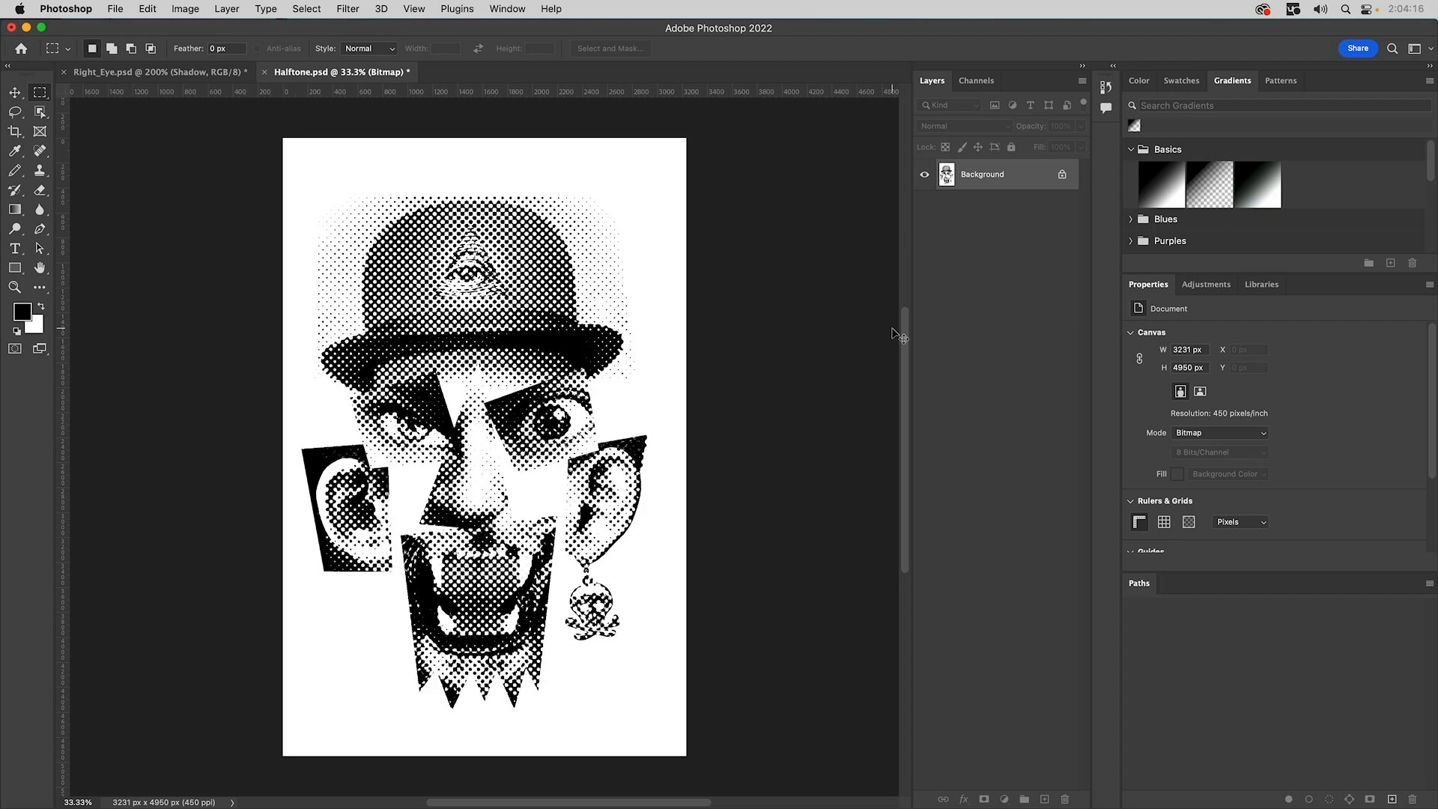
key(super+z)
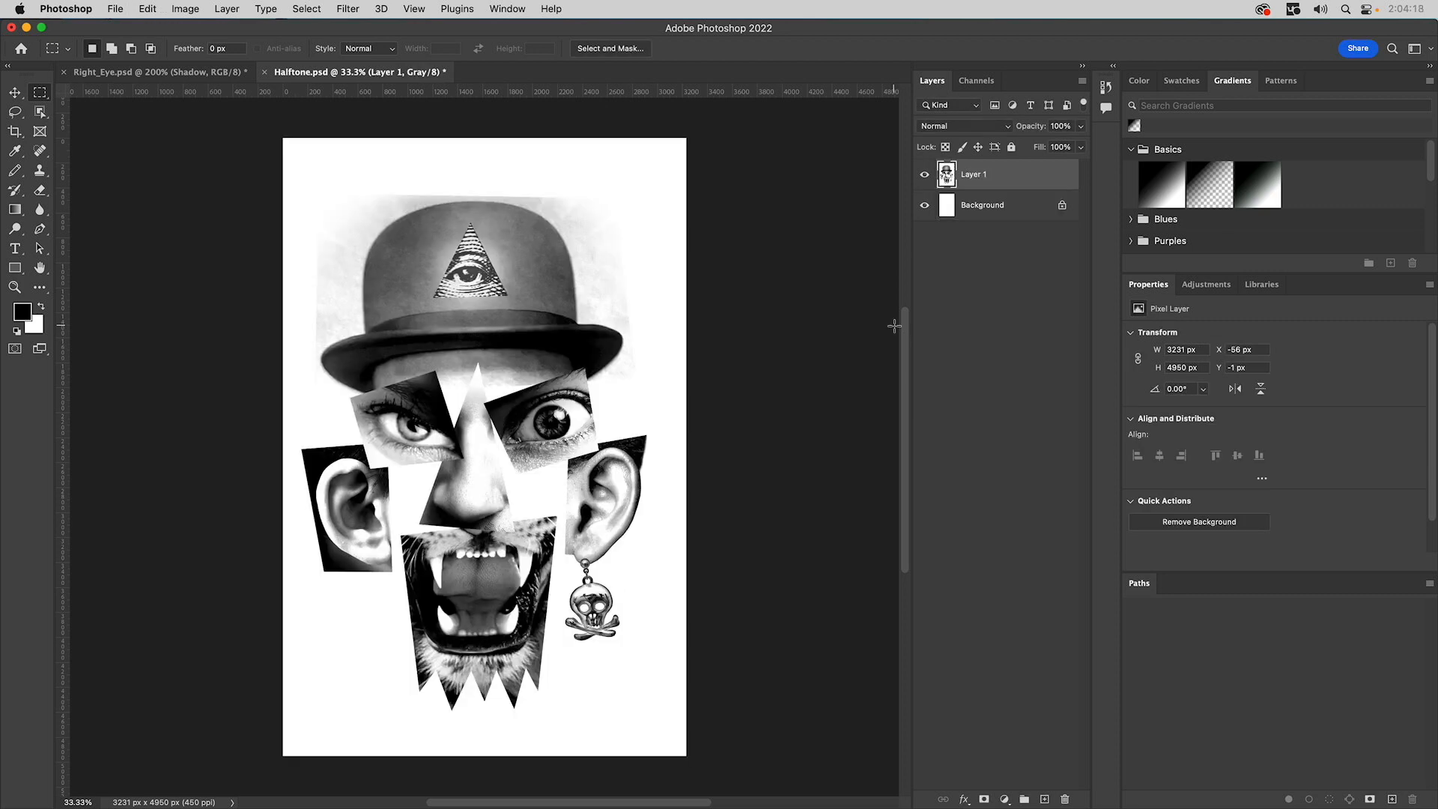
Try a flattened 450 pixels/inch bitmap conversion with a round halftone screen at 25 lines/inch and 45 degrees, and undo it.
click(185, 9)
mouse_move(198, 30)
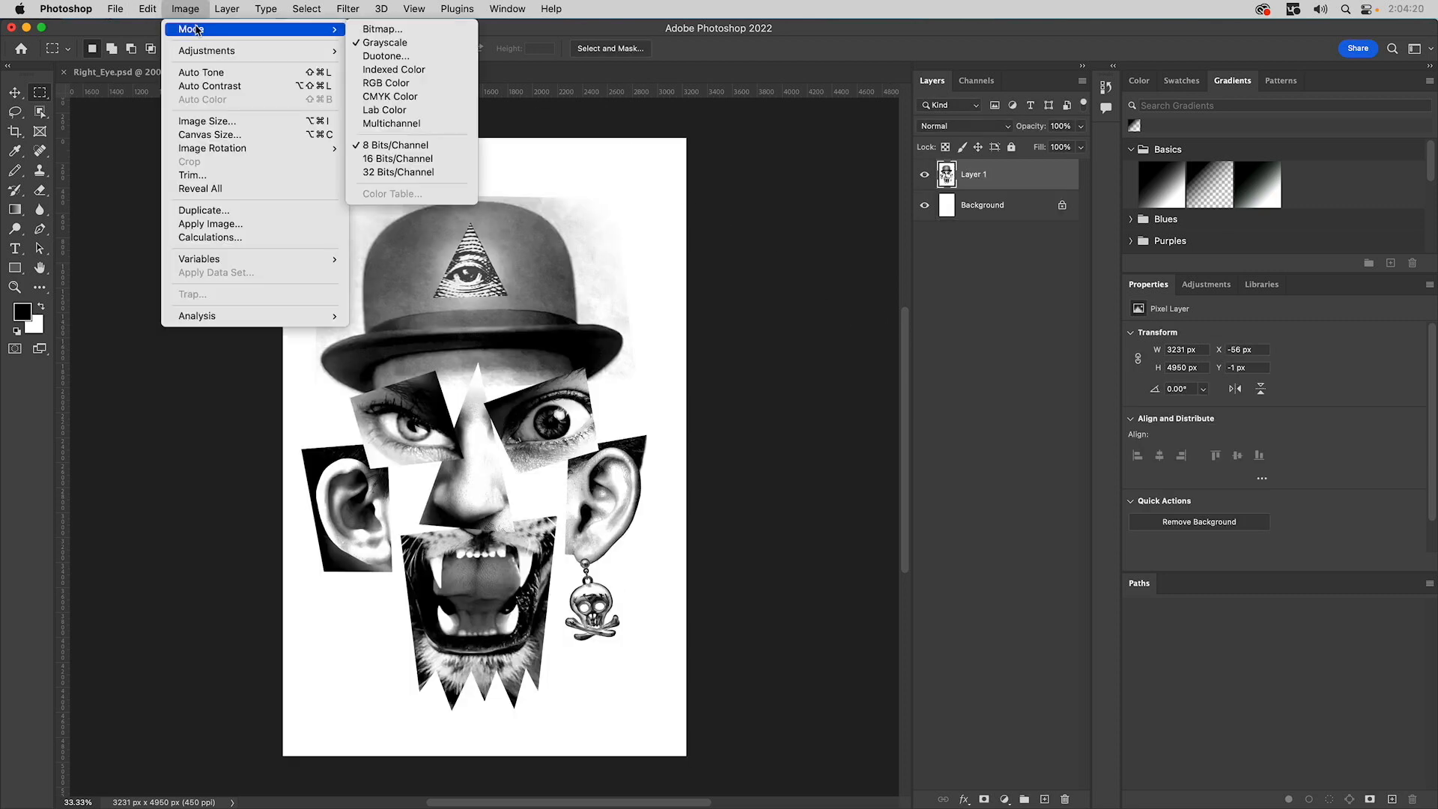
click(381, 28)
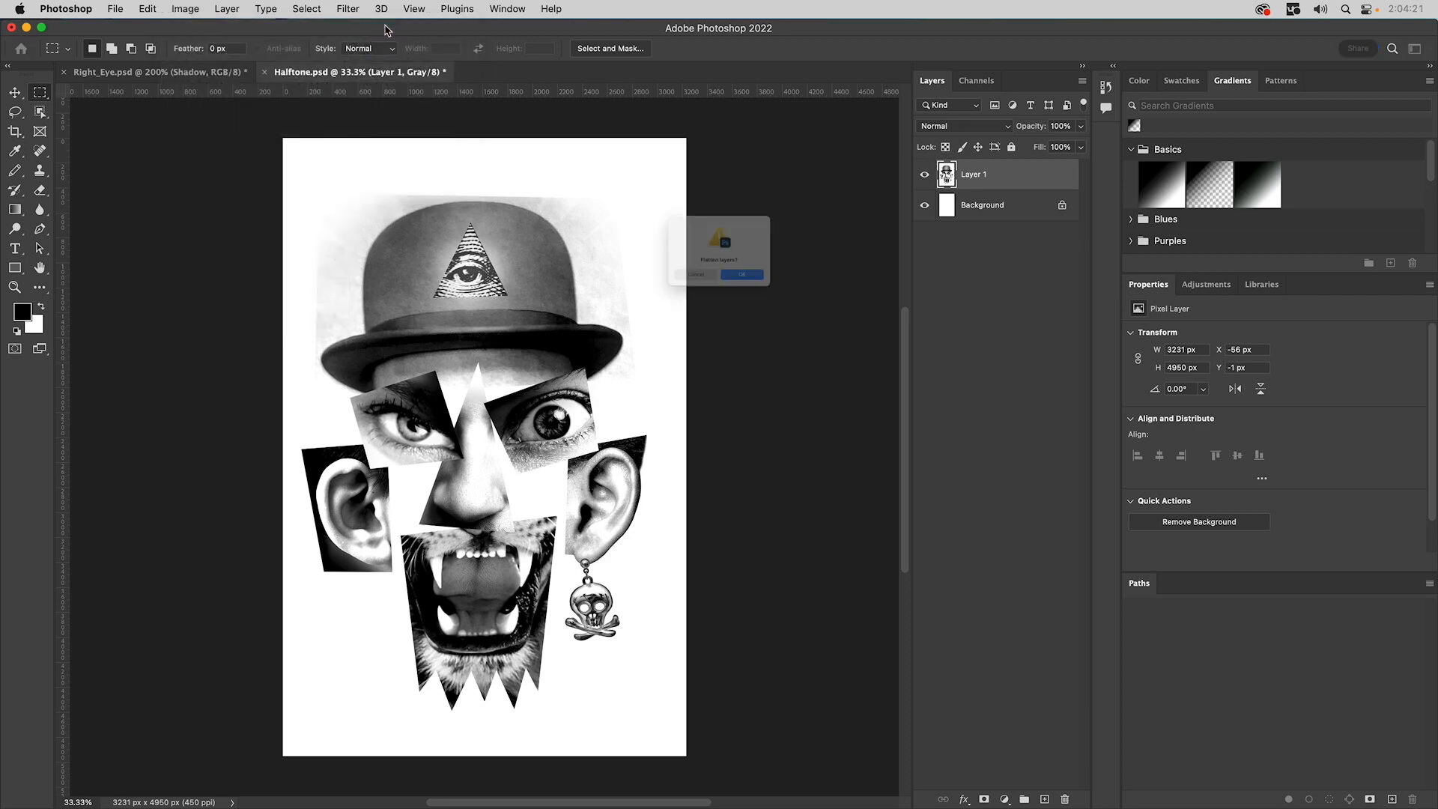
click(762, 295)
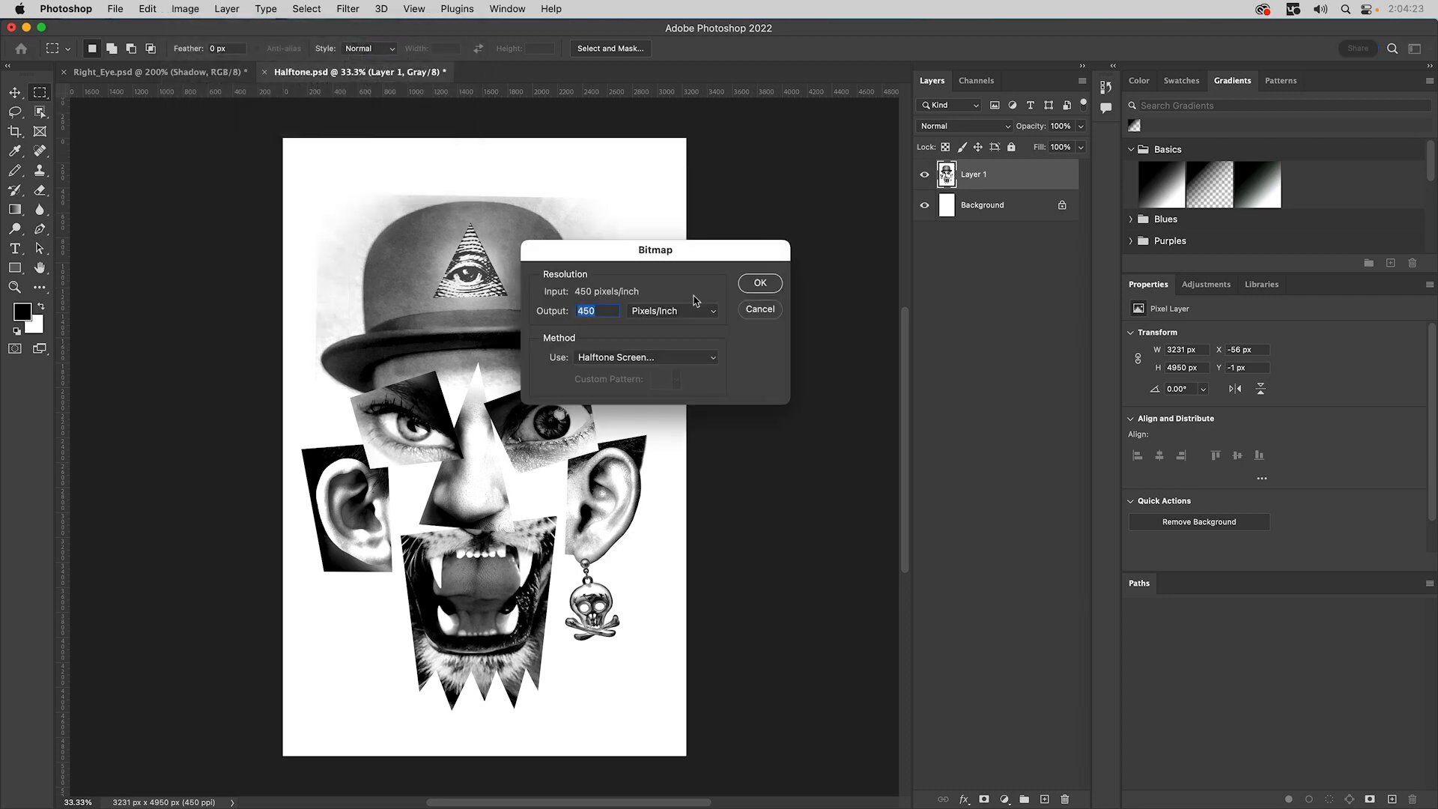
click(759, 284)
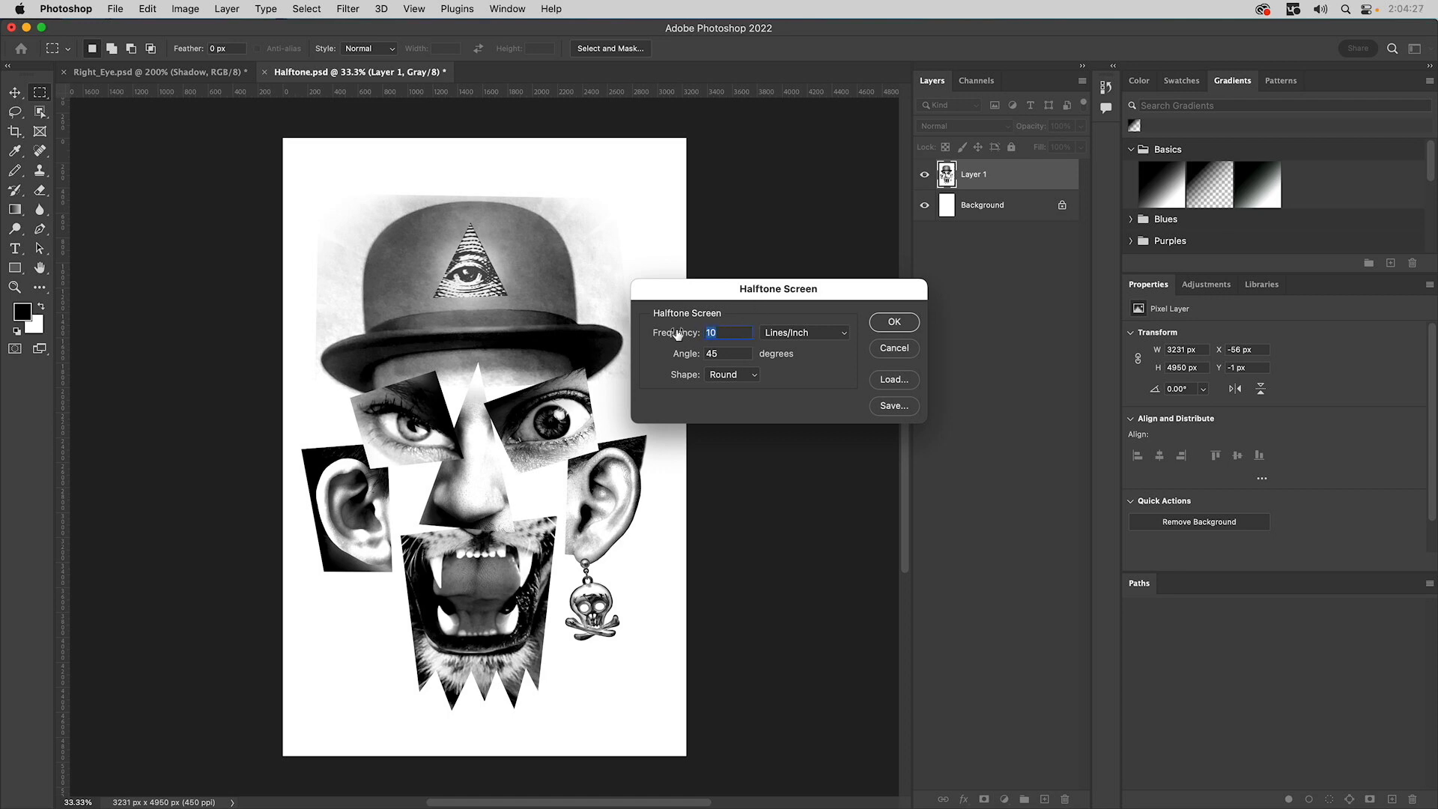
text(25)
click(901, 325)
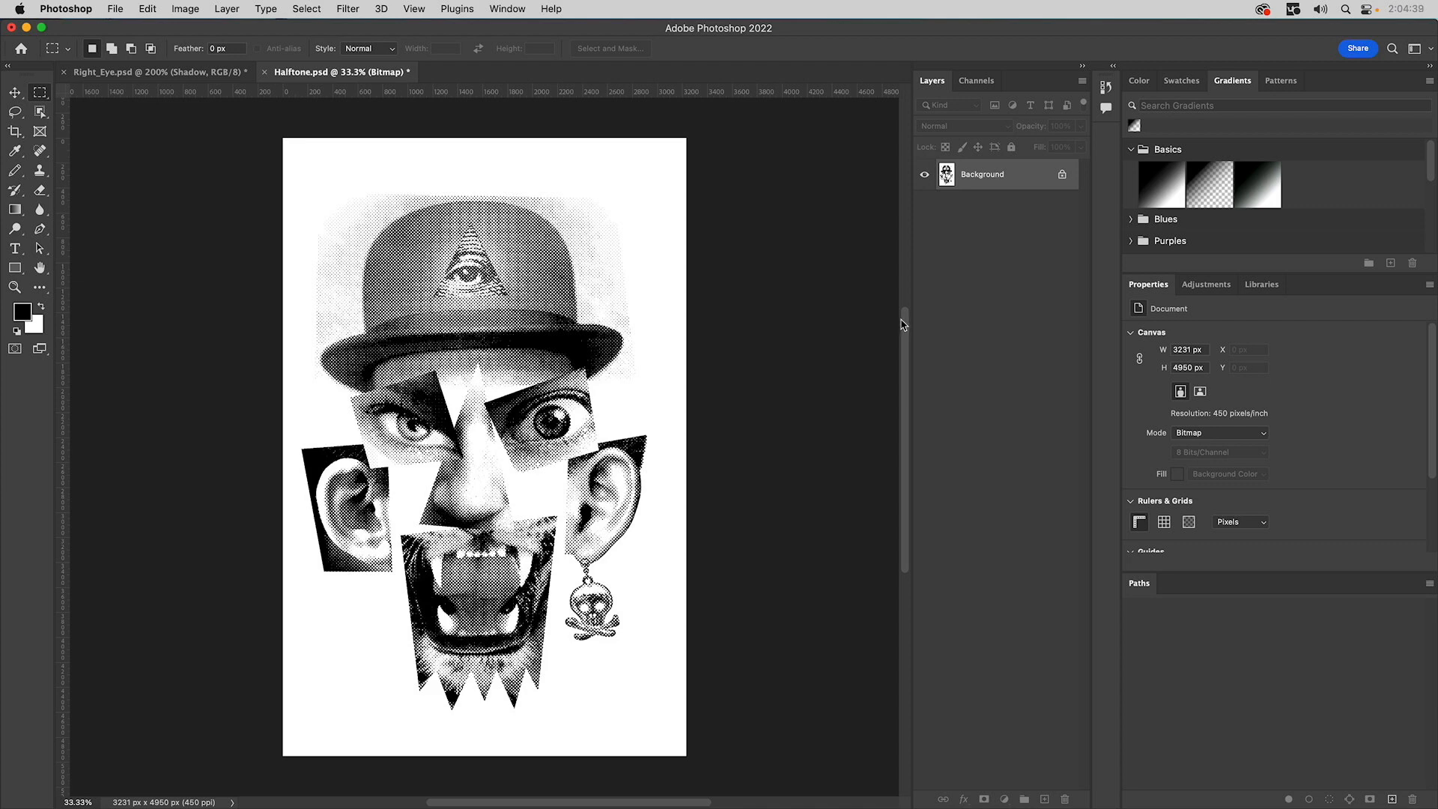
key(super+z)
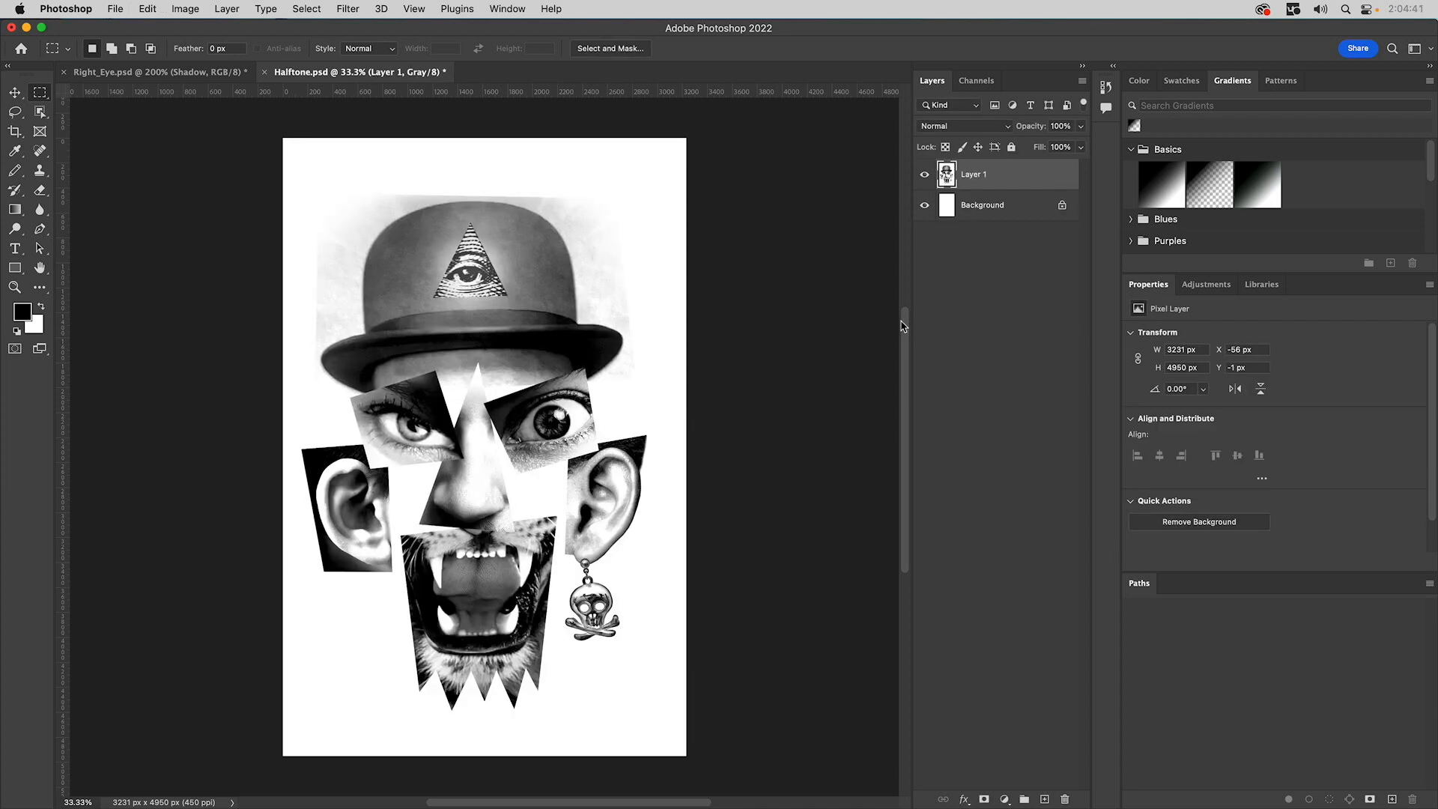
Convert the image to a flattened 450 pixels/inch bitmap with a round halftone screen at 21 lines/inch and a 45-degree angle.
click(201, 9)
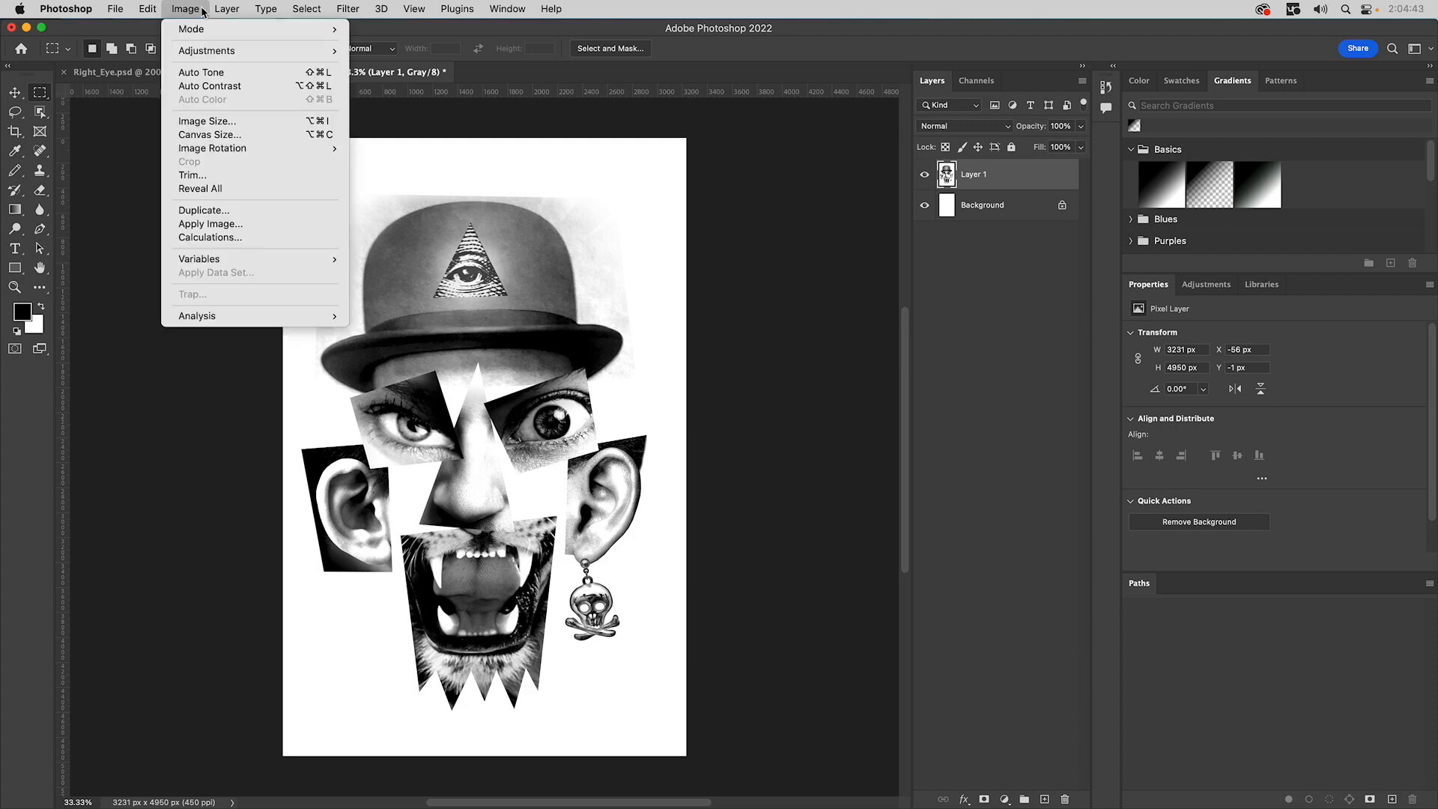
mouse_move(207, 35)
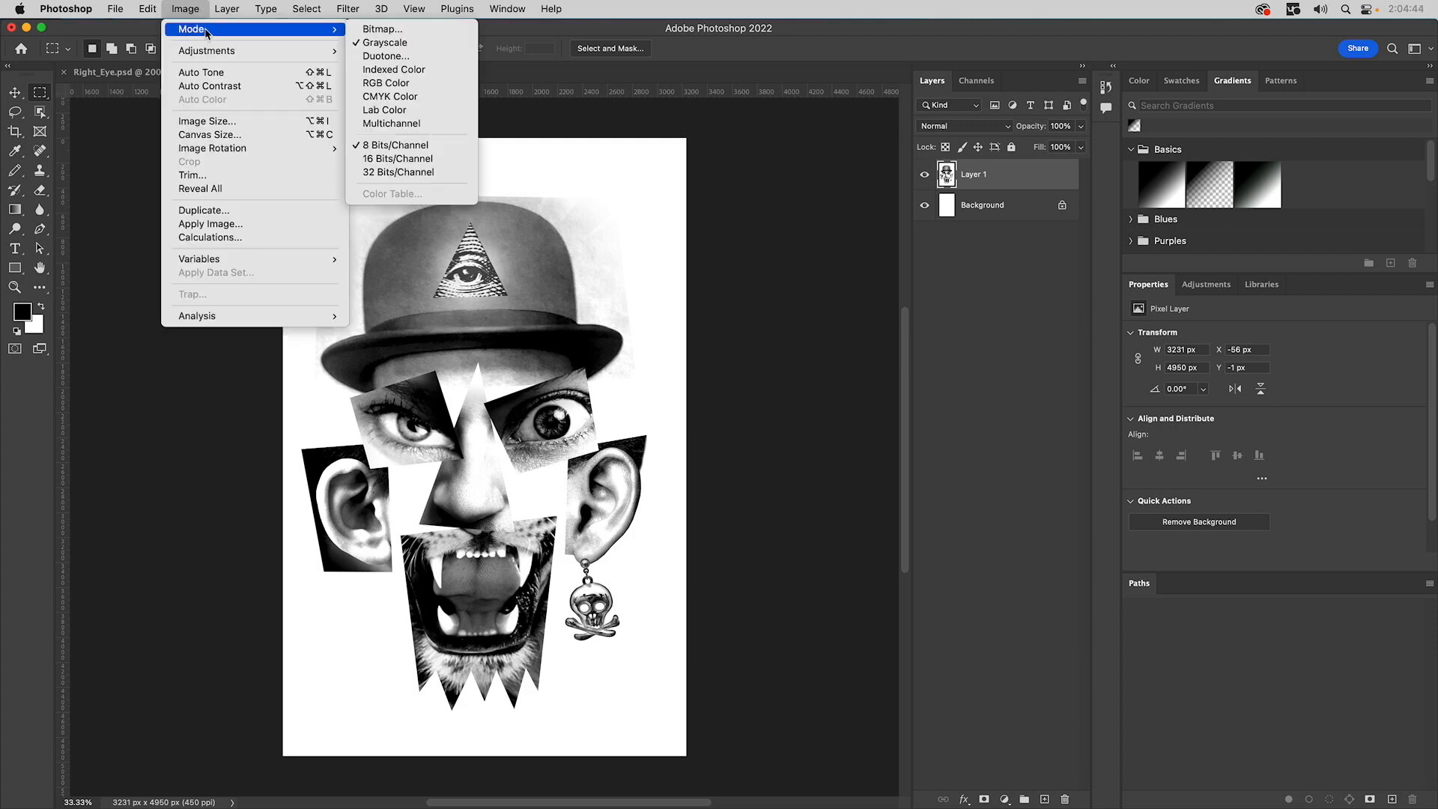
click(397, 30)
click(757, 295)
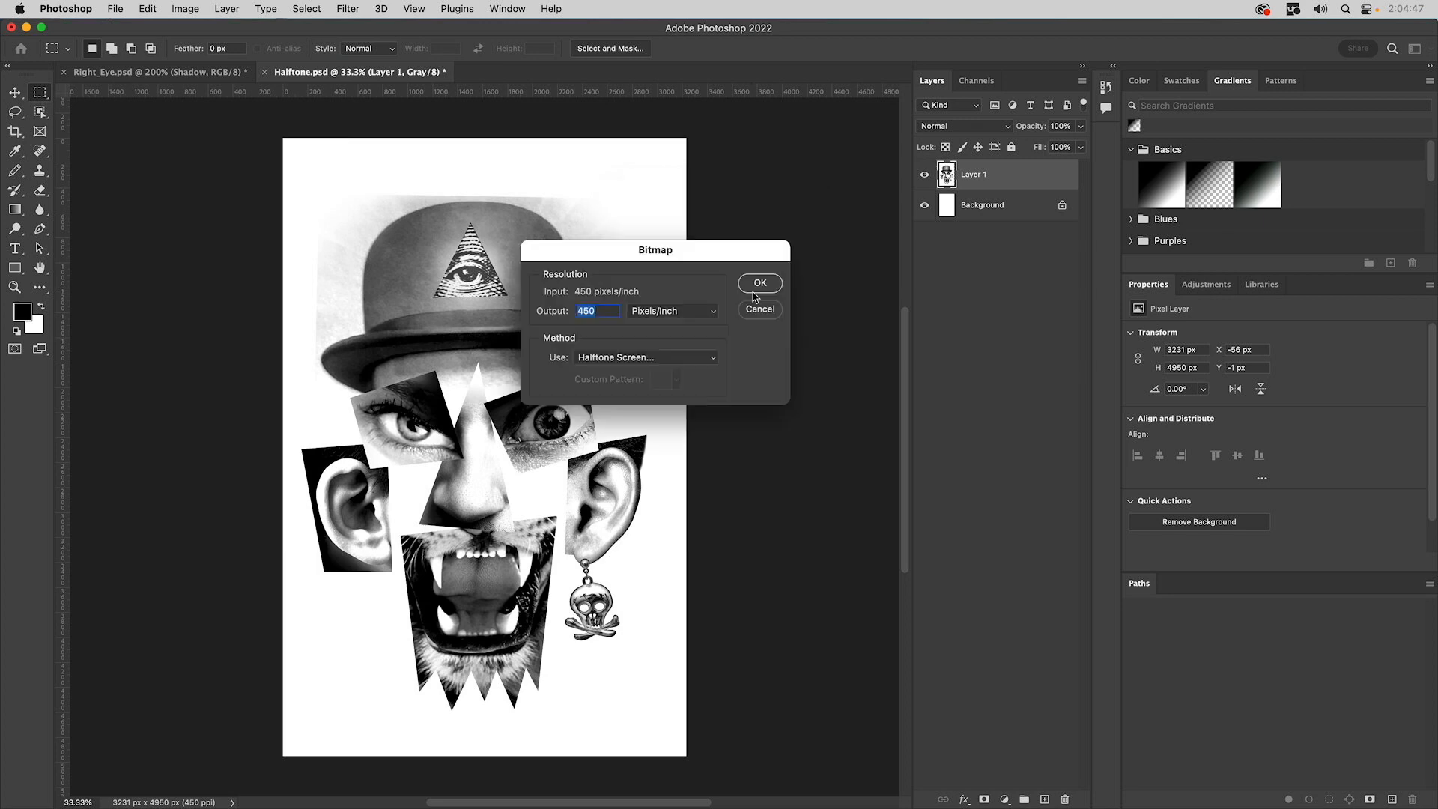
click(753, 286)
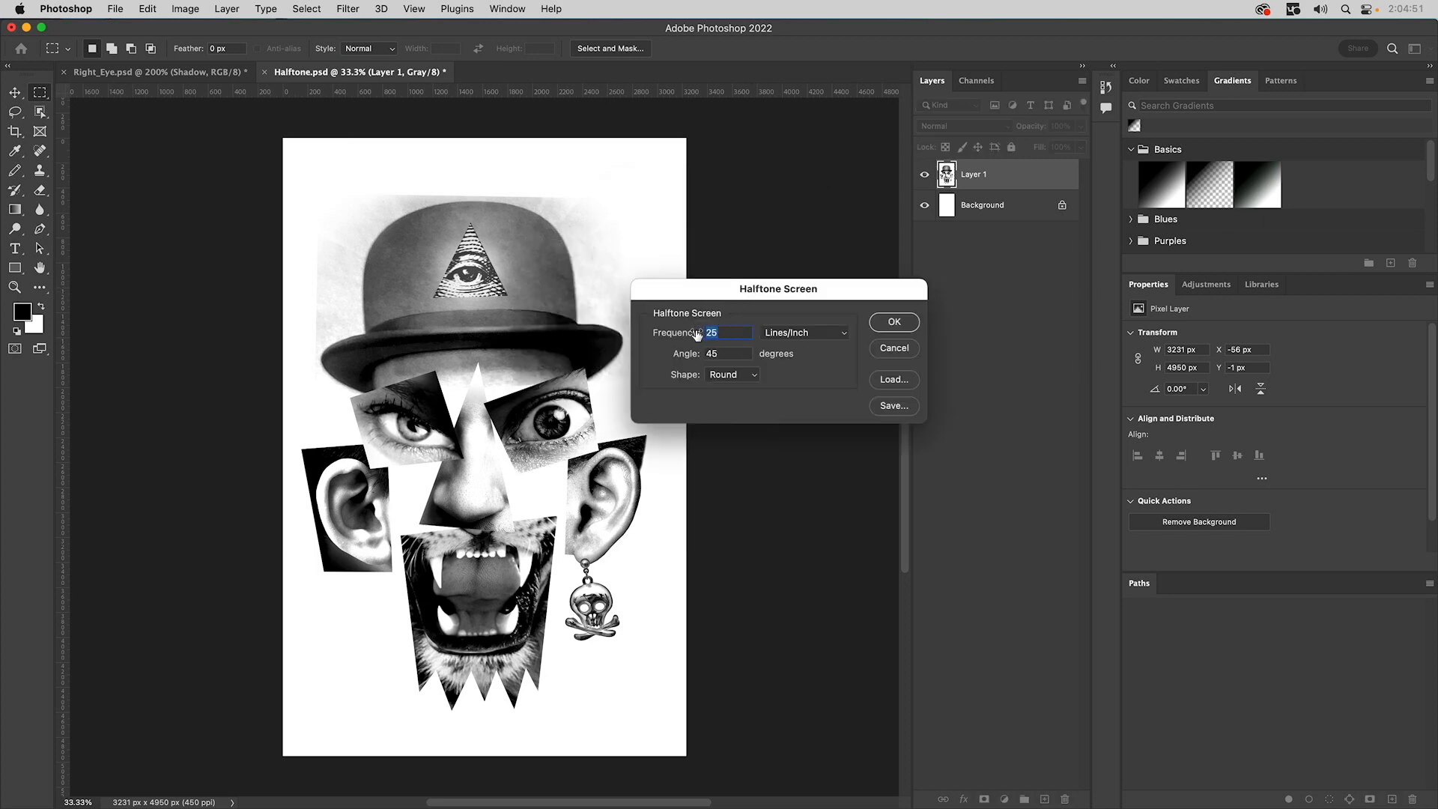
text(21)
click(894, 322)
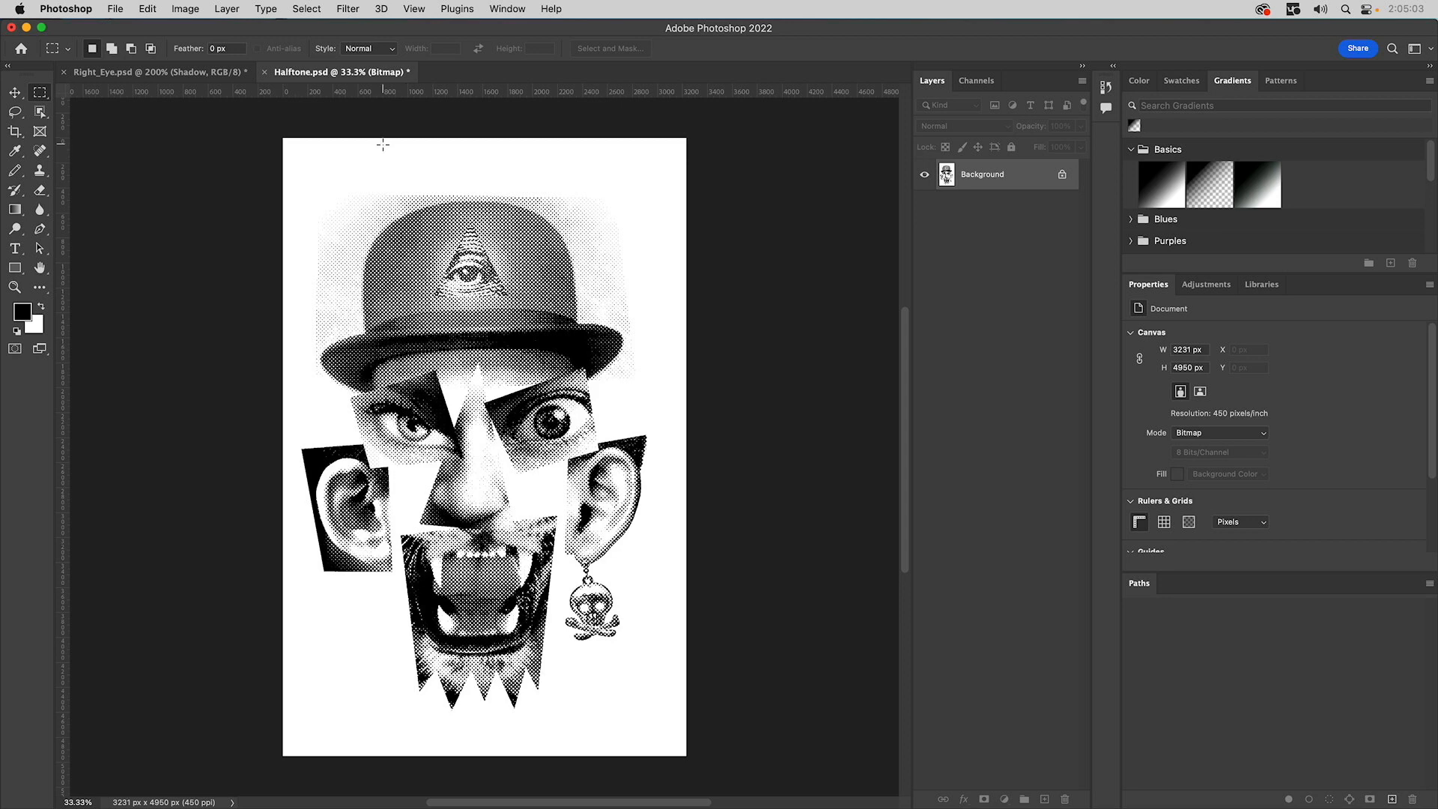
click(121, 8)
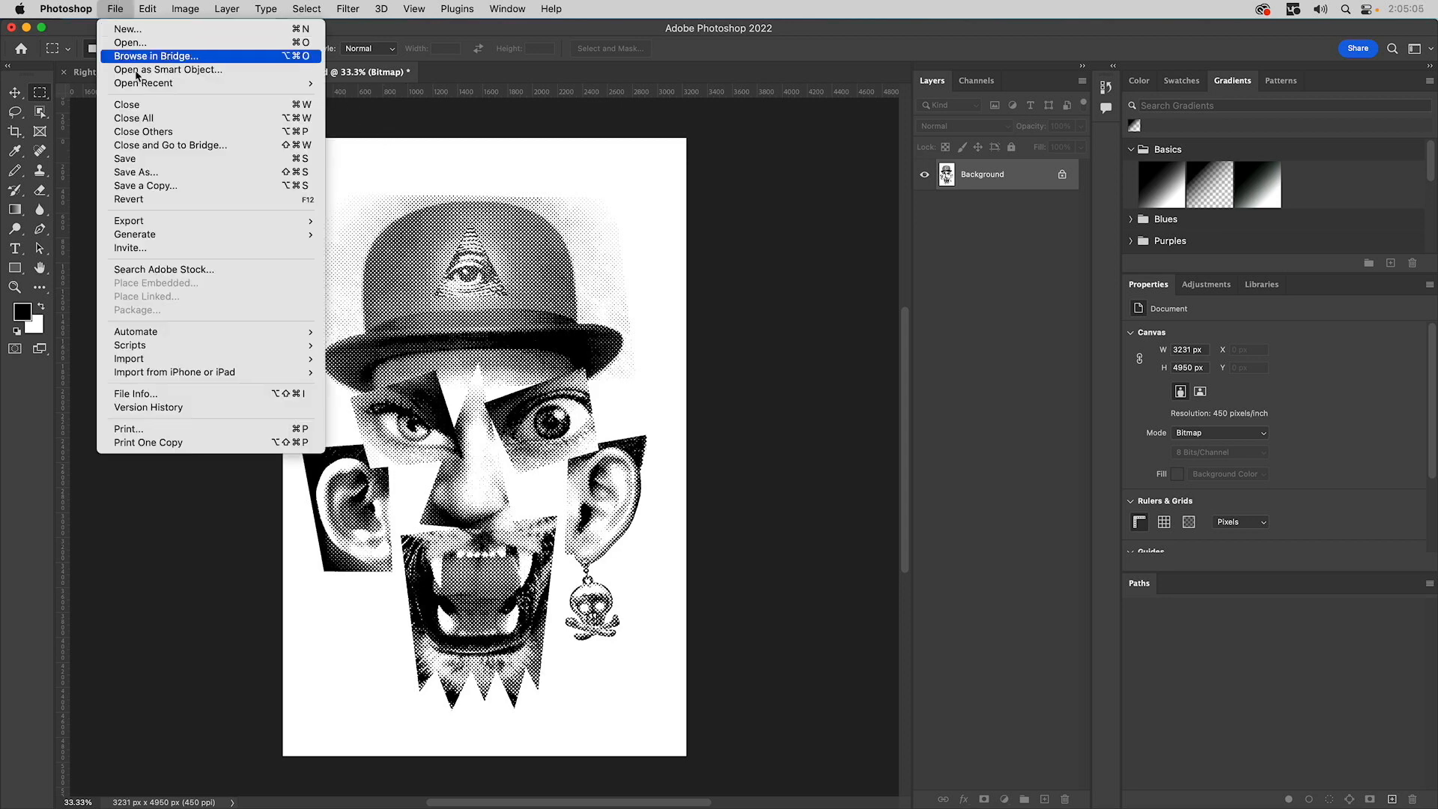
click(373, 124)
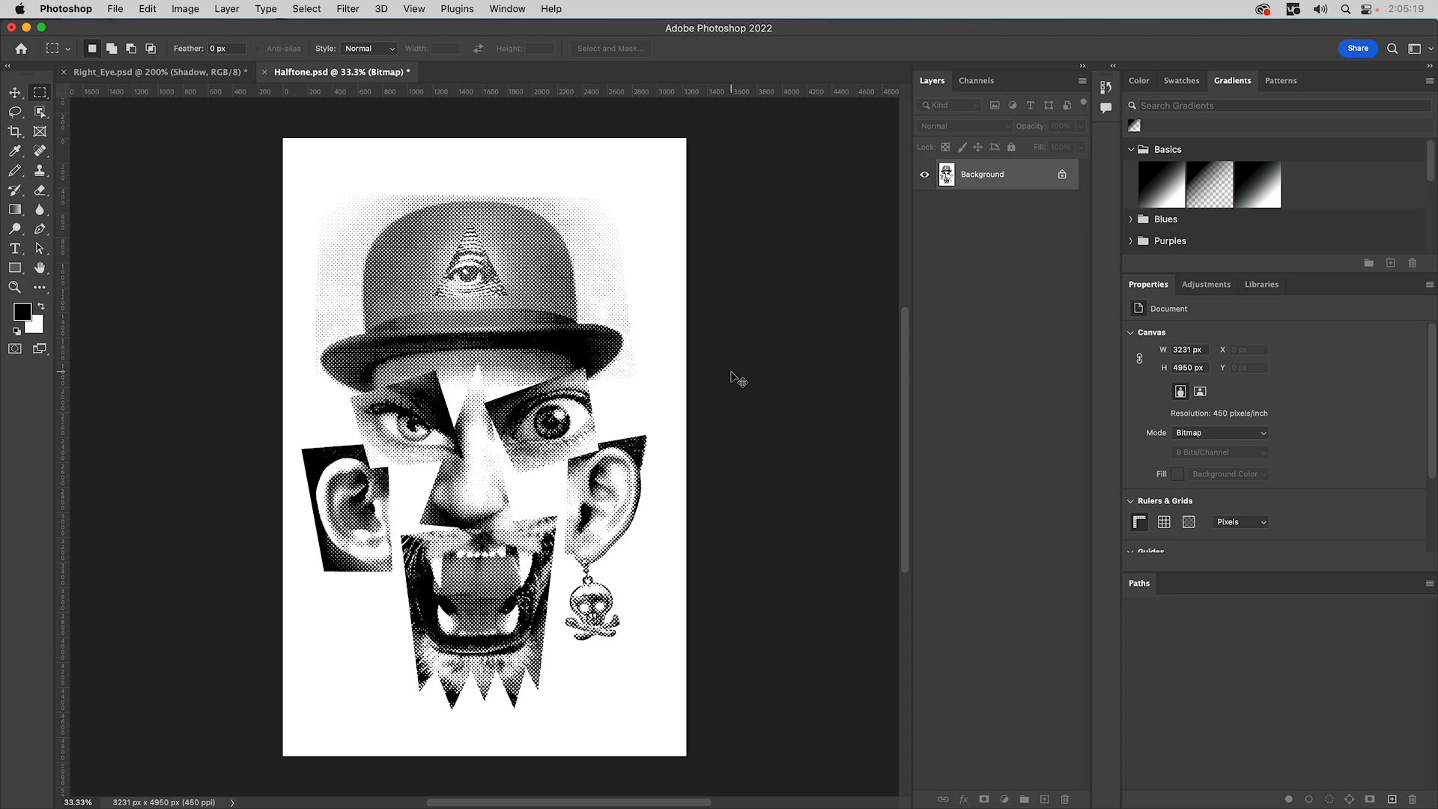
Switch to the Illustrator collage document, hide the Copy to PSD layer and show the halftone face layer.
key(super+Tab)
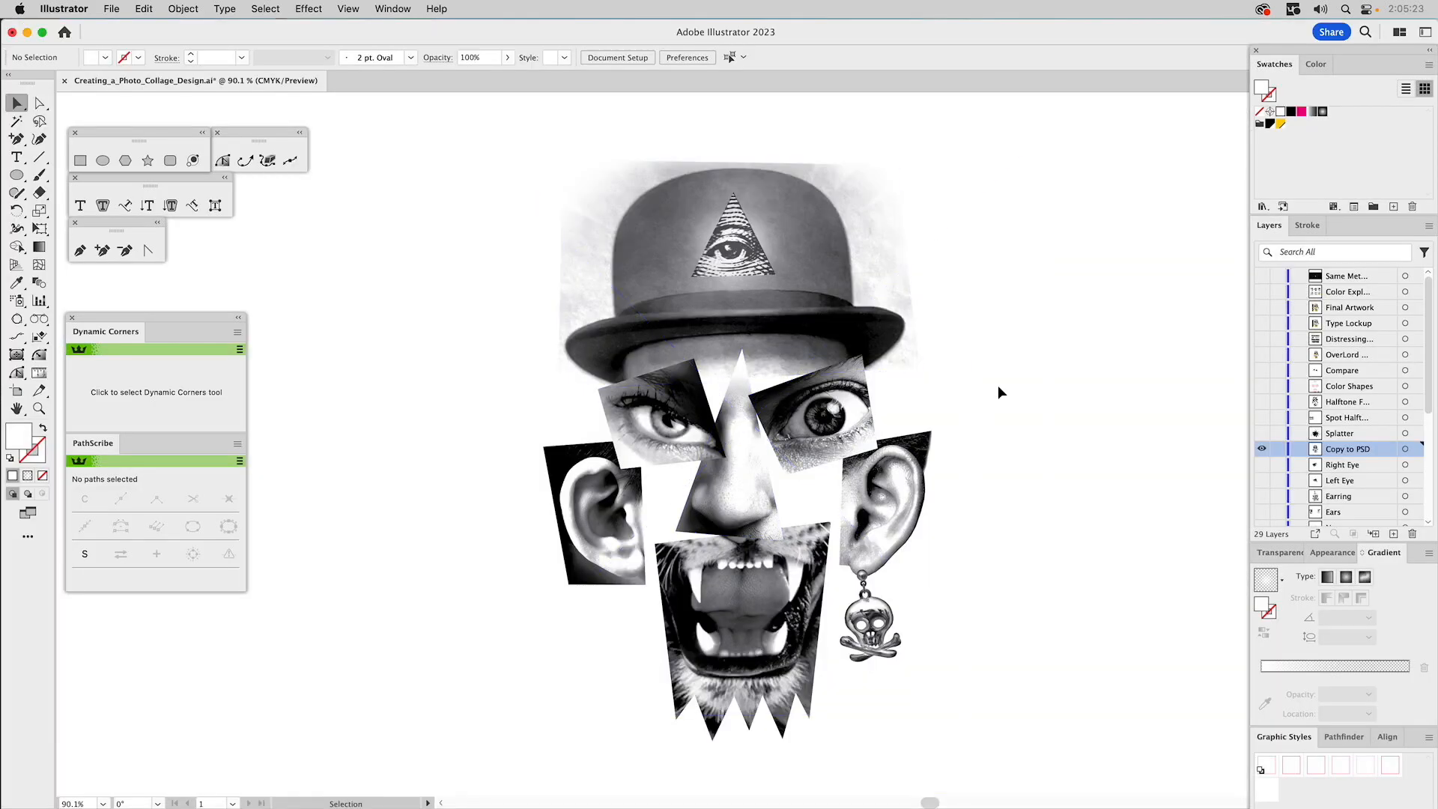
click(1262, 450)
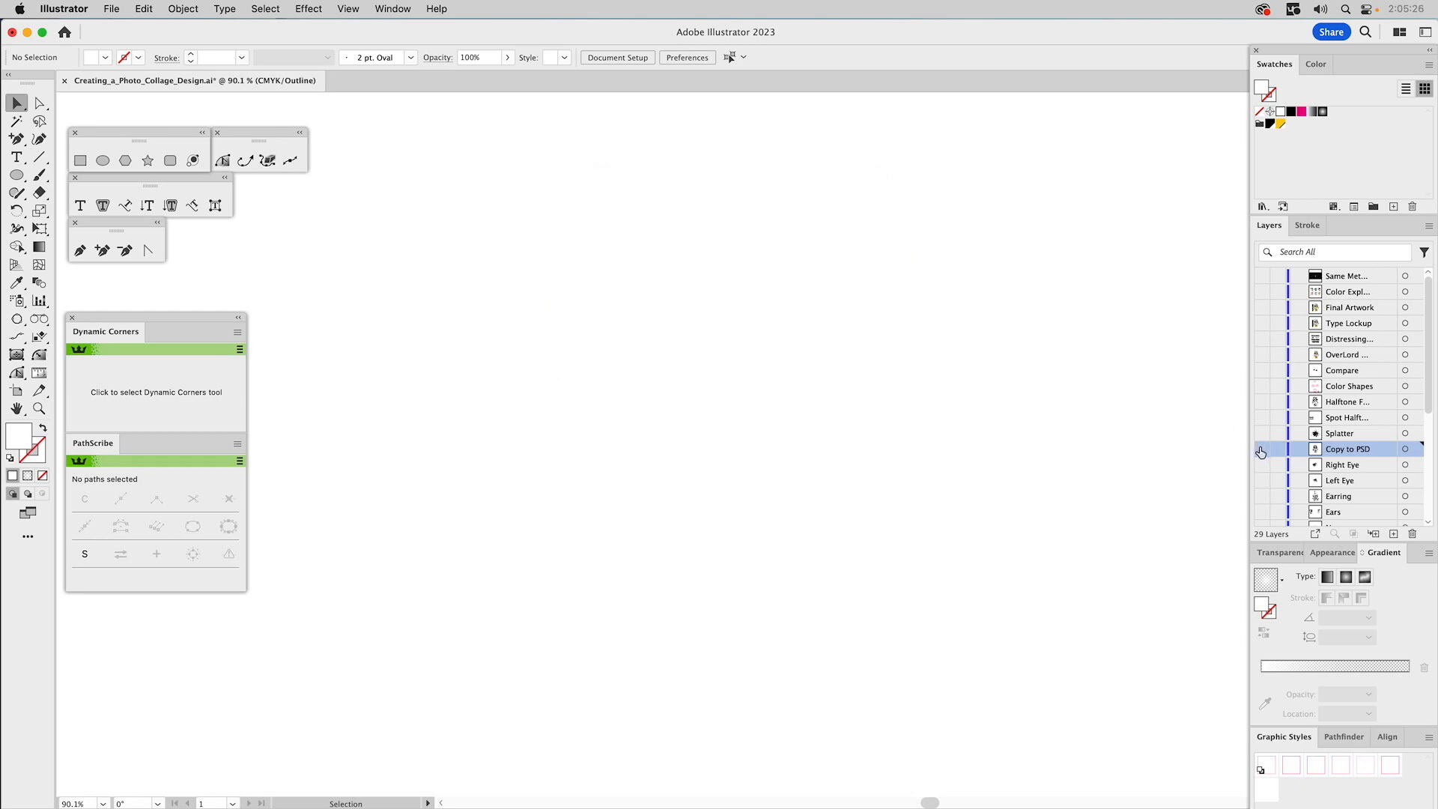
click(1263, 403)
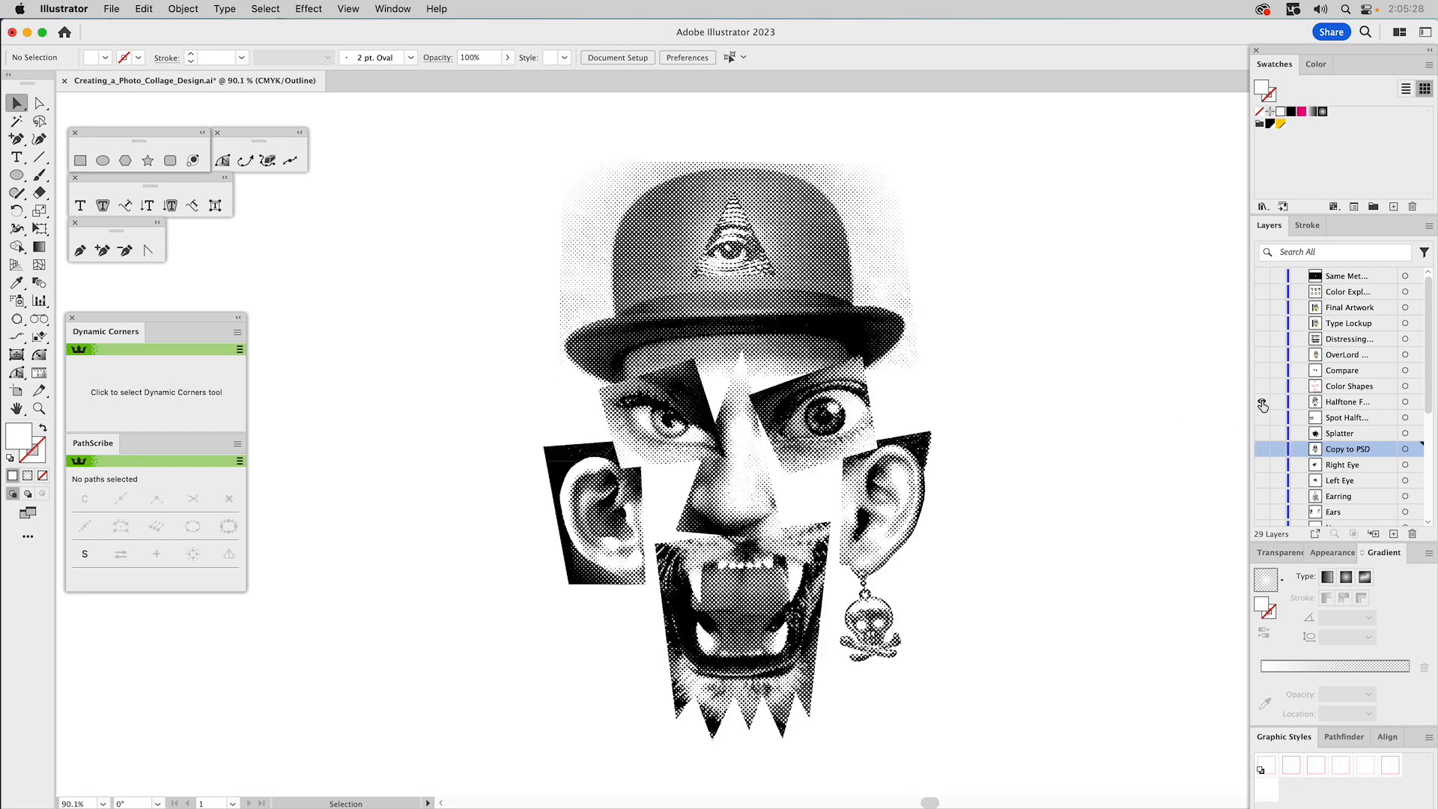
Try coloring the linked Halftone_Face.tif bitmap with the magenta swatch, and restore it to black.
click(811, 330)
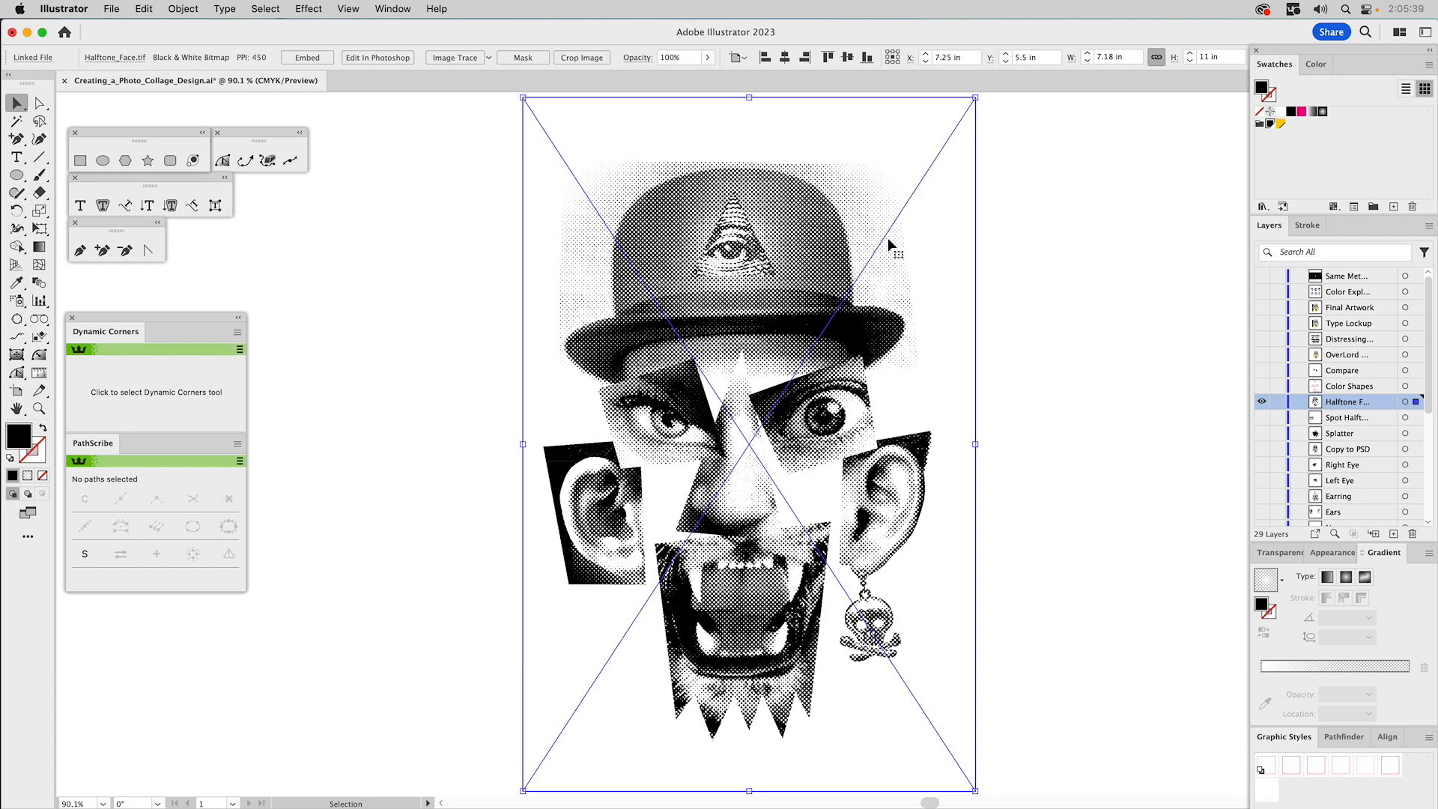
click(1260, 112)
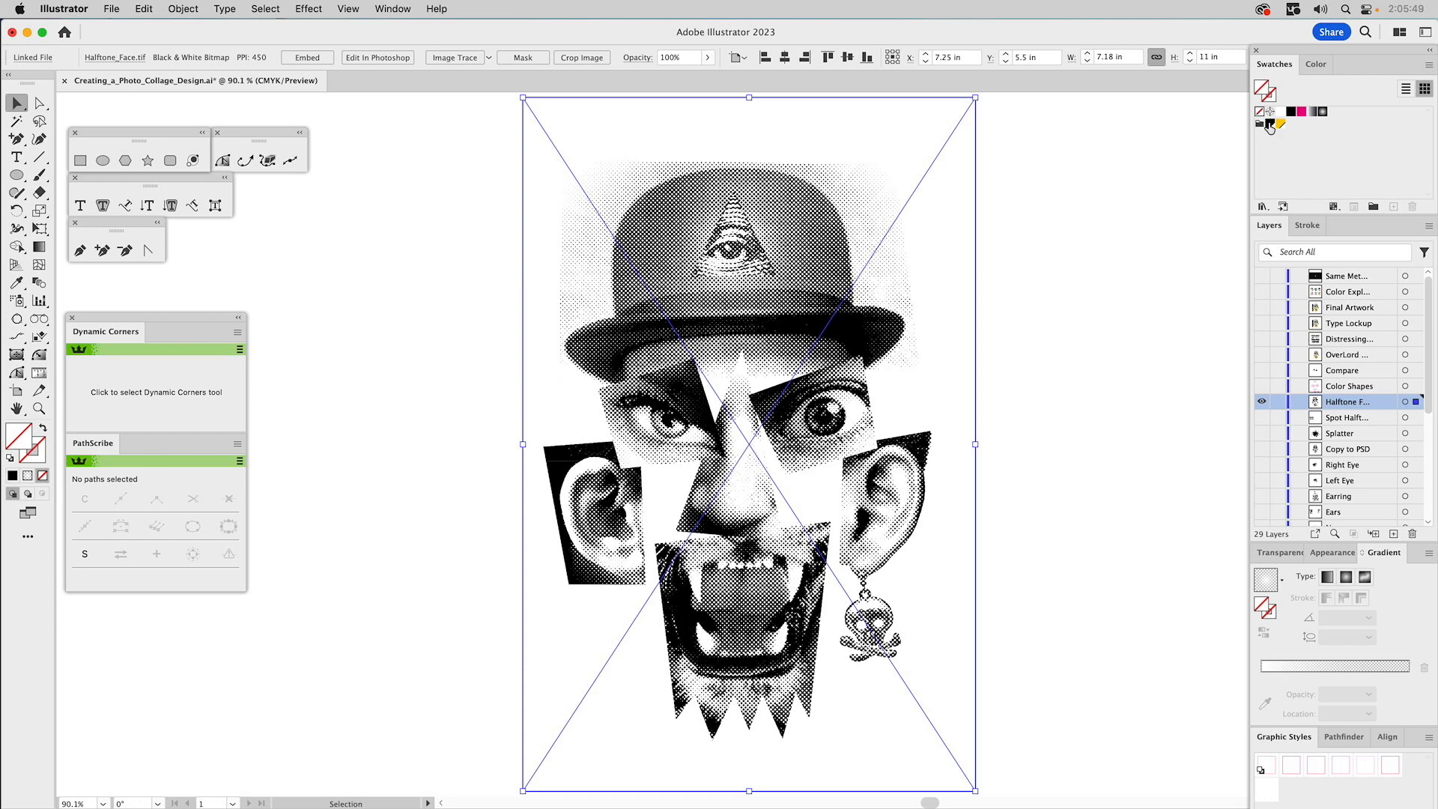
click(1270, 125)
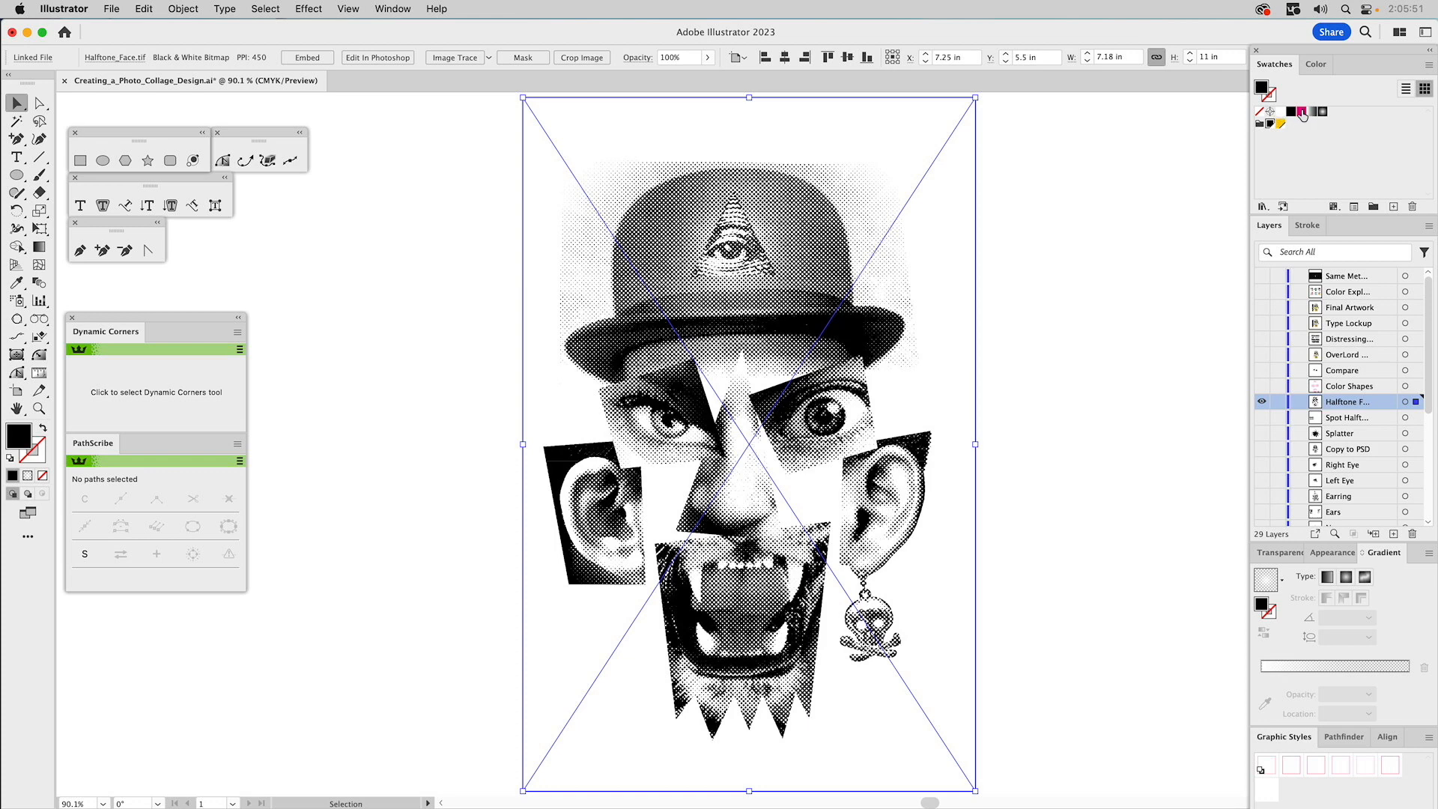
click(1302, 114)
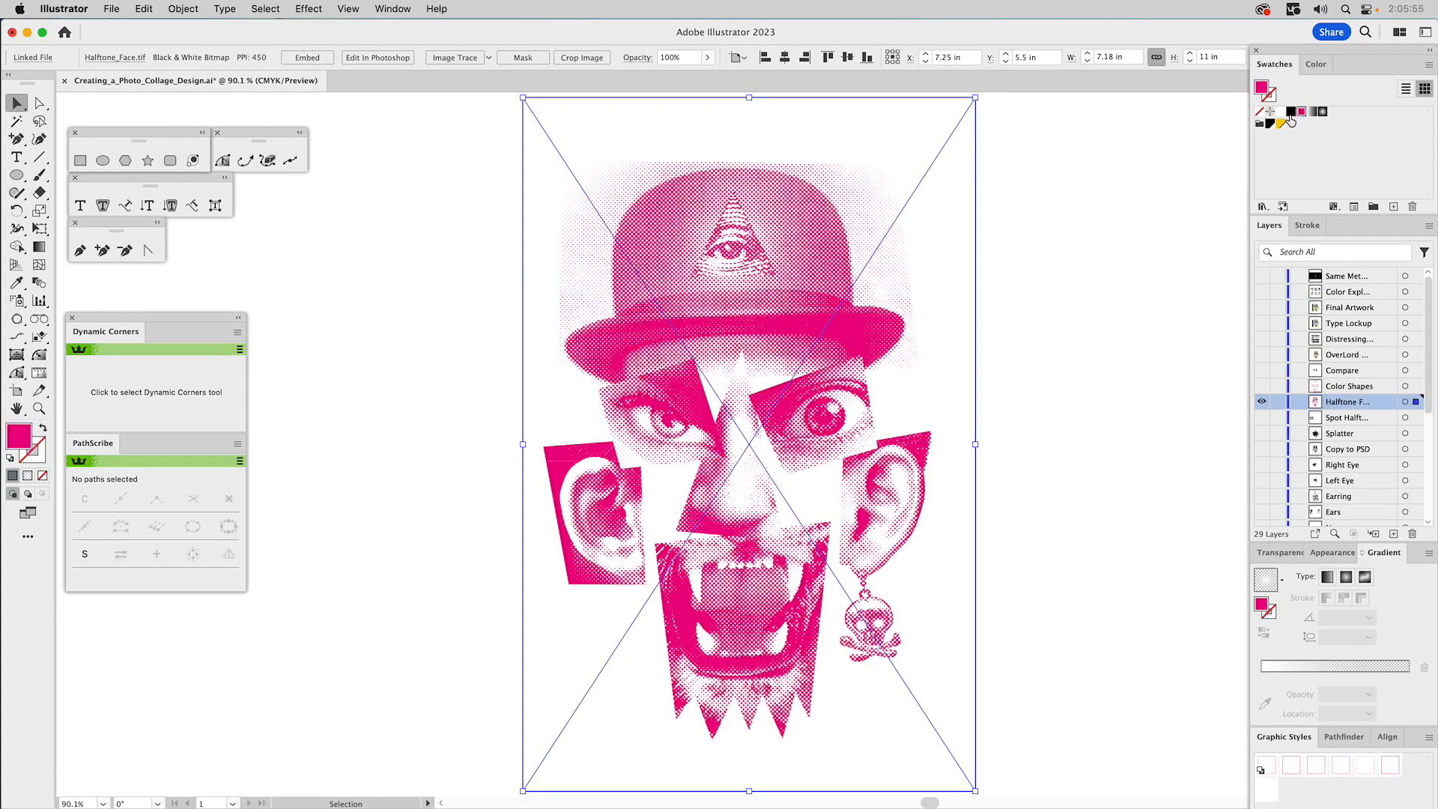
click(1269, 125)
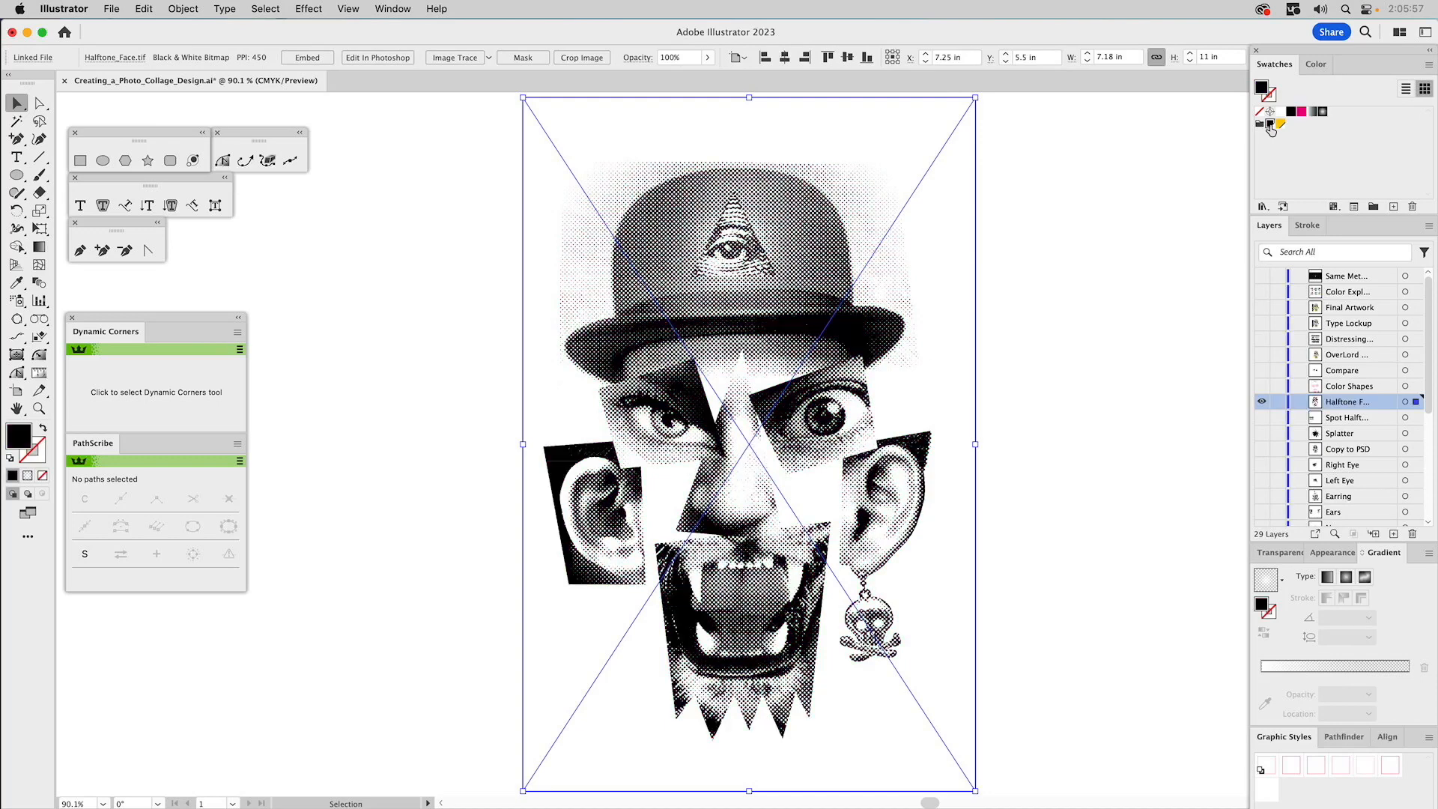
click(1108, 294)
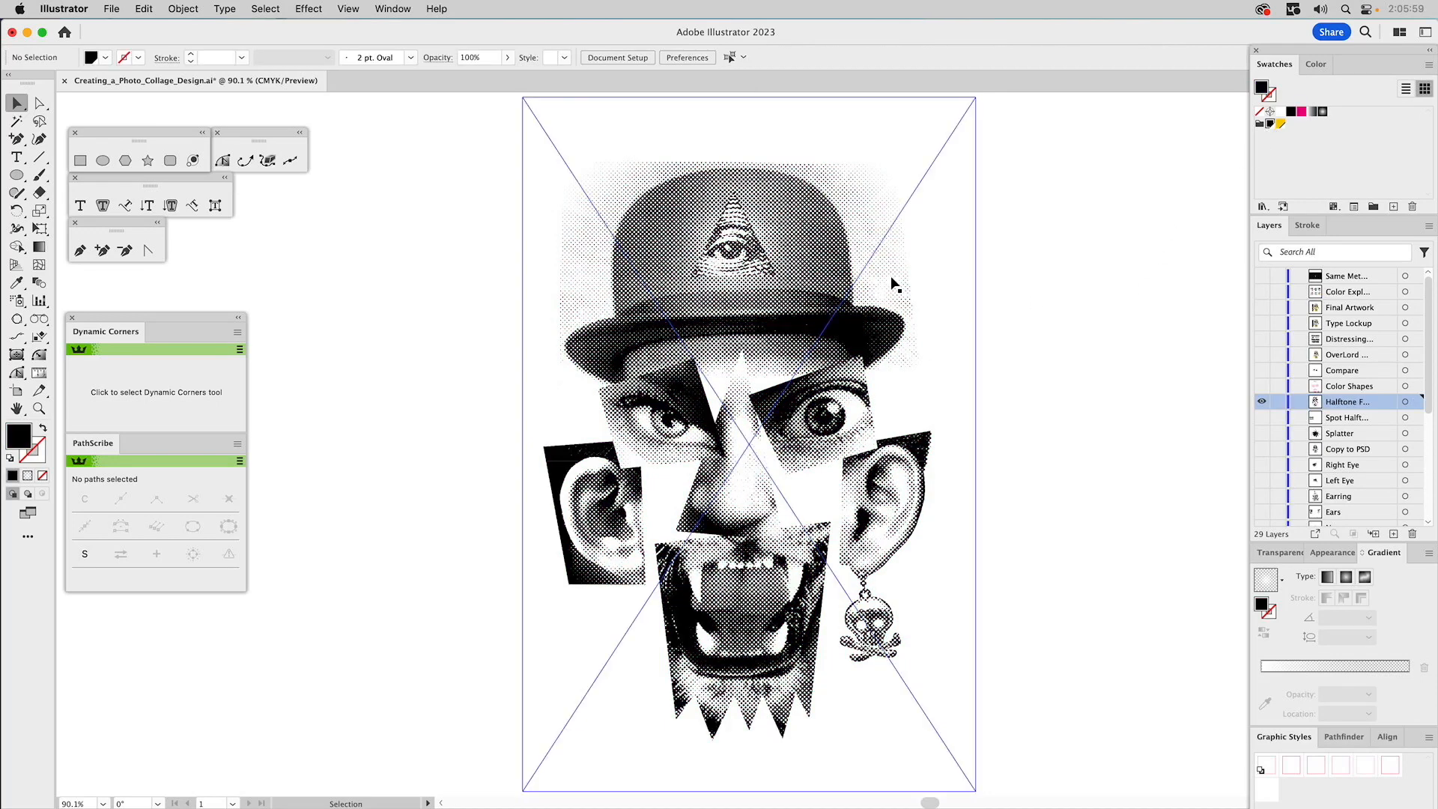
Set the halftone face image's opacity to 40% and lock its layer.
click(807, 286)
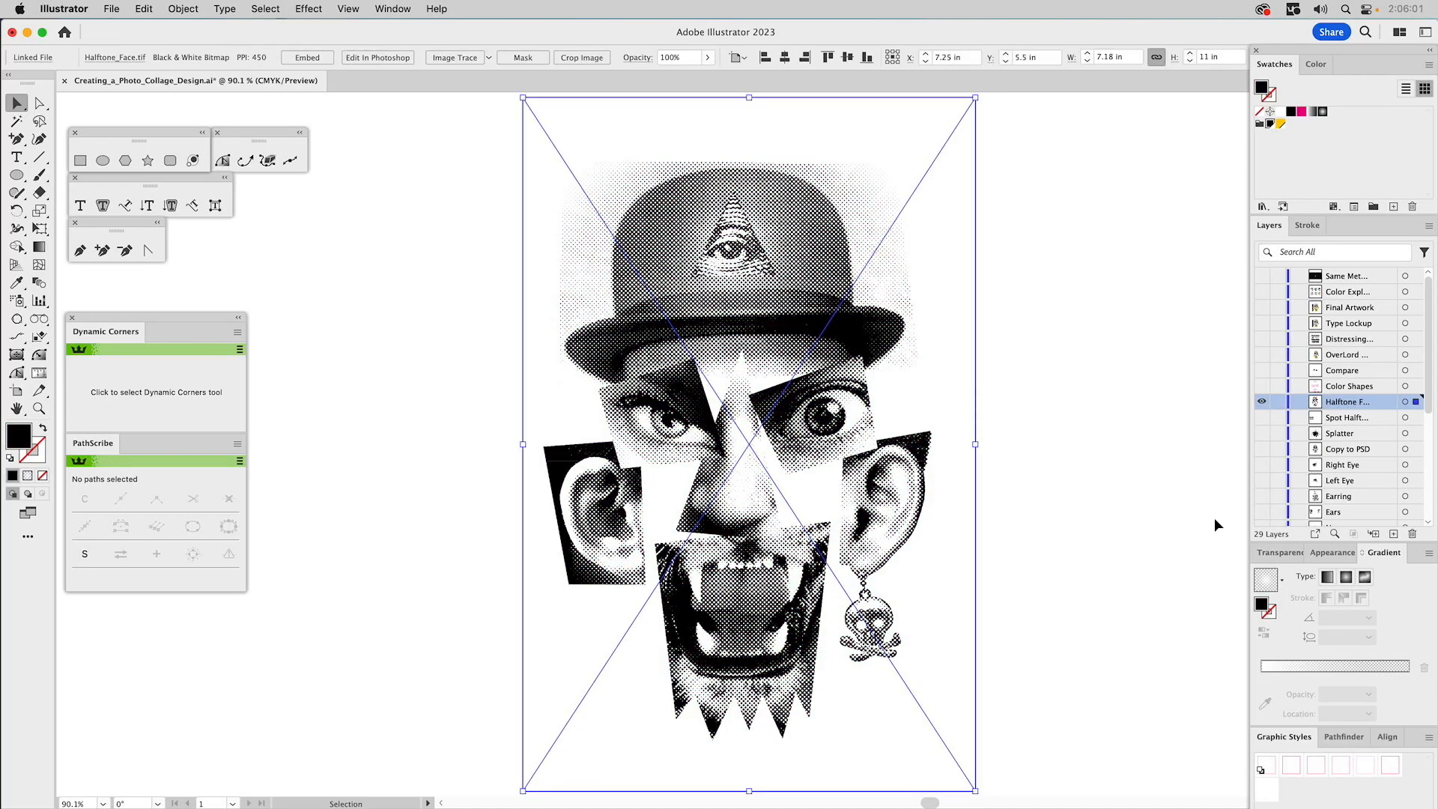
click(1283, 554)
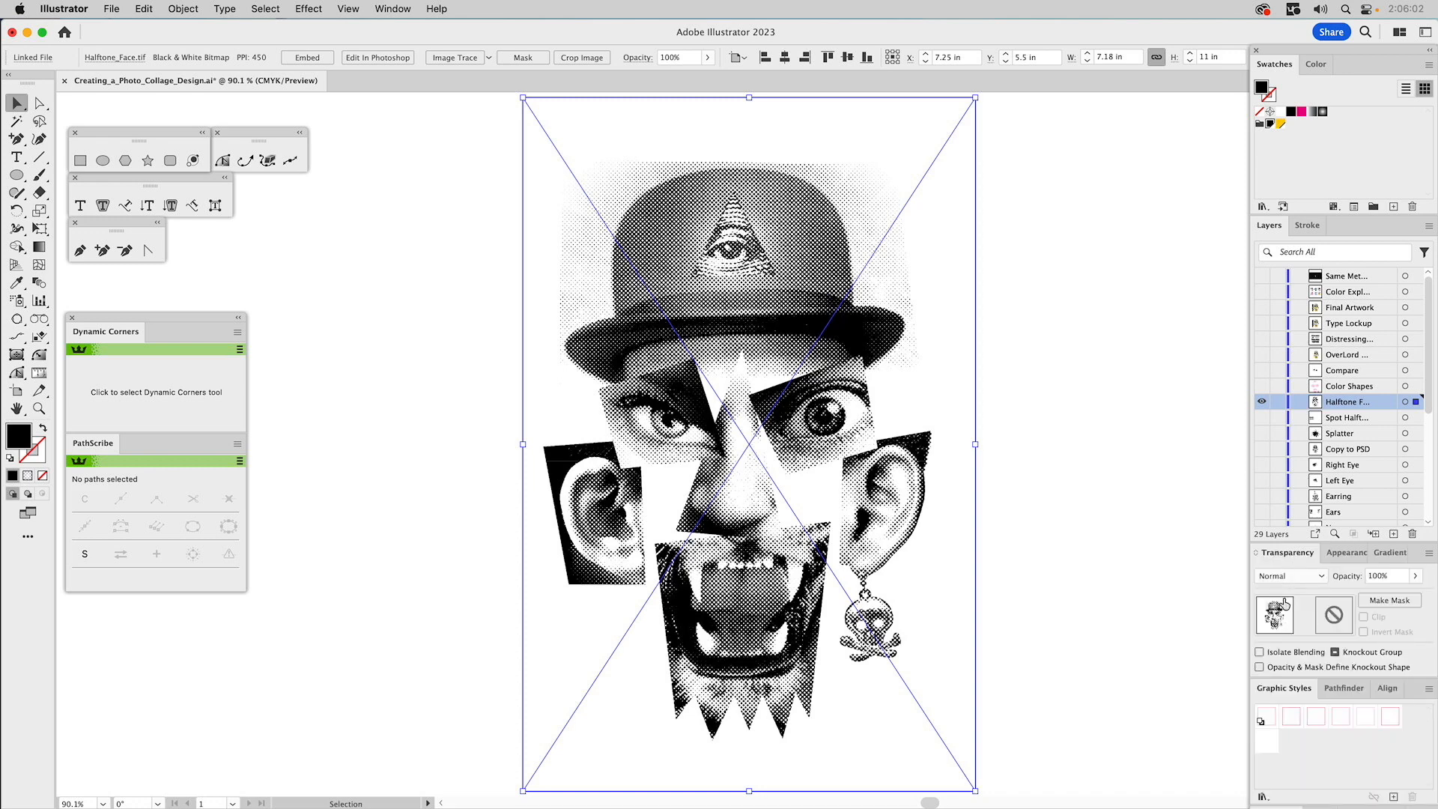
click(1381, 577)
text(4)
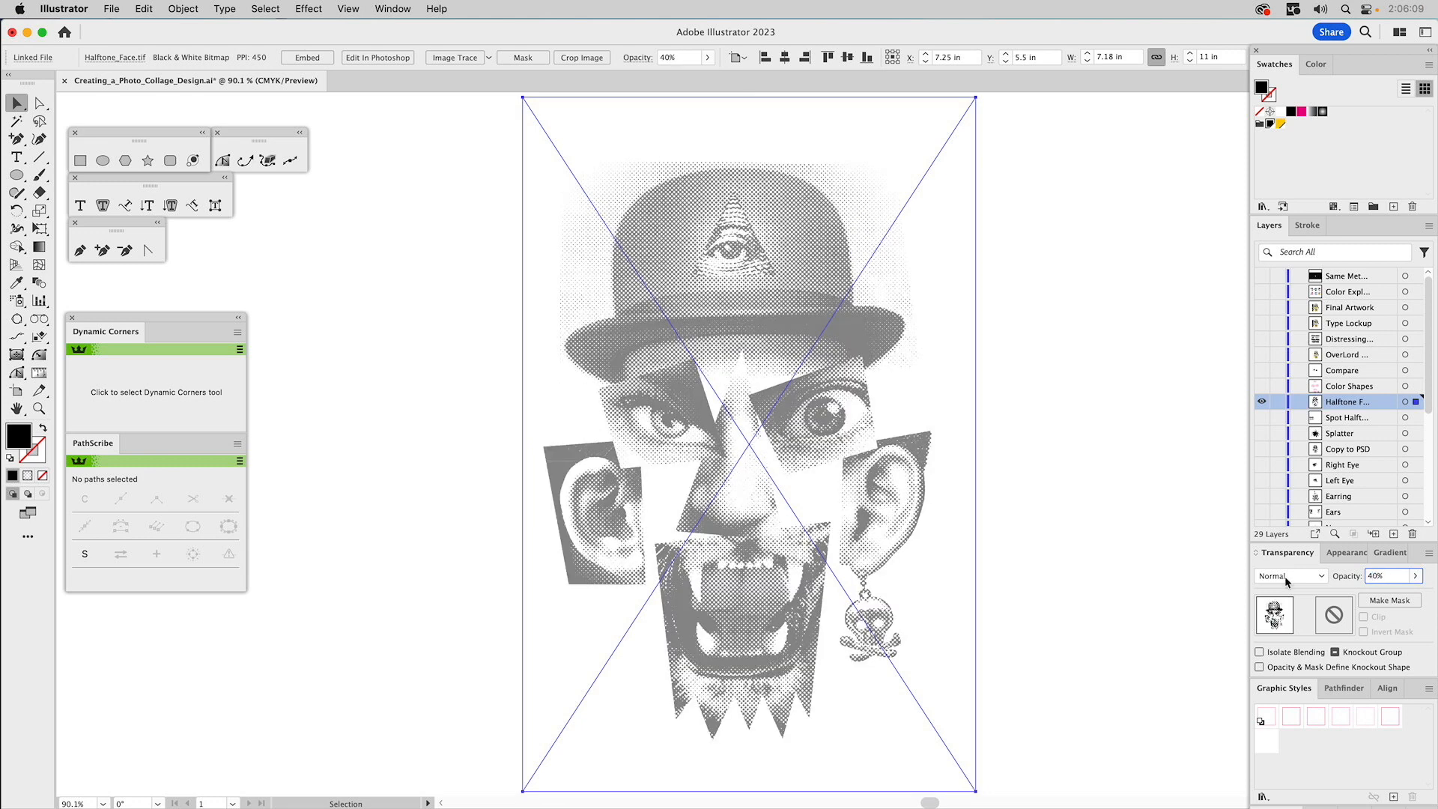
click(1281, 403)
Show the Color Shapes layer and give both eye rectangles and the hat triangle a yellow fill with no stroke.
click(1261, 385)
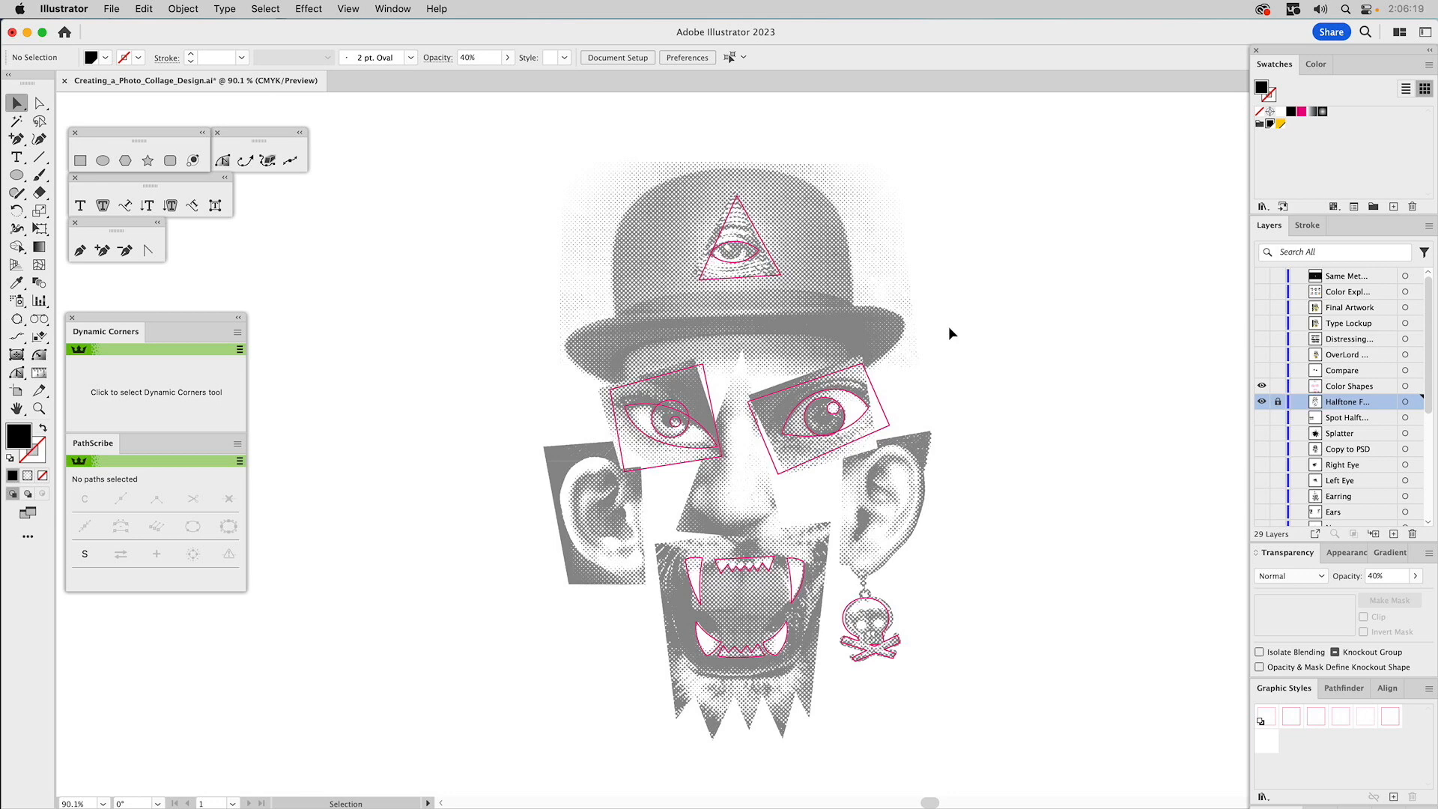
click(849, 367)
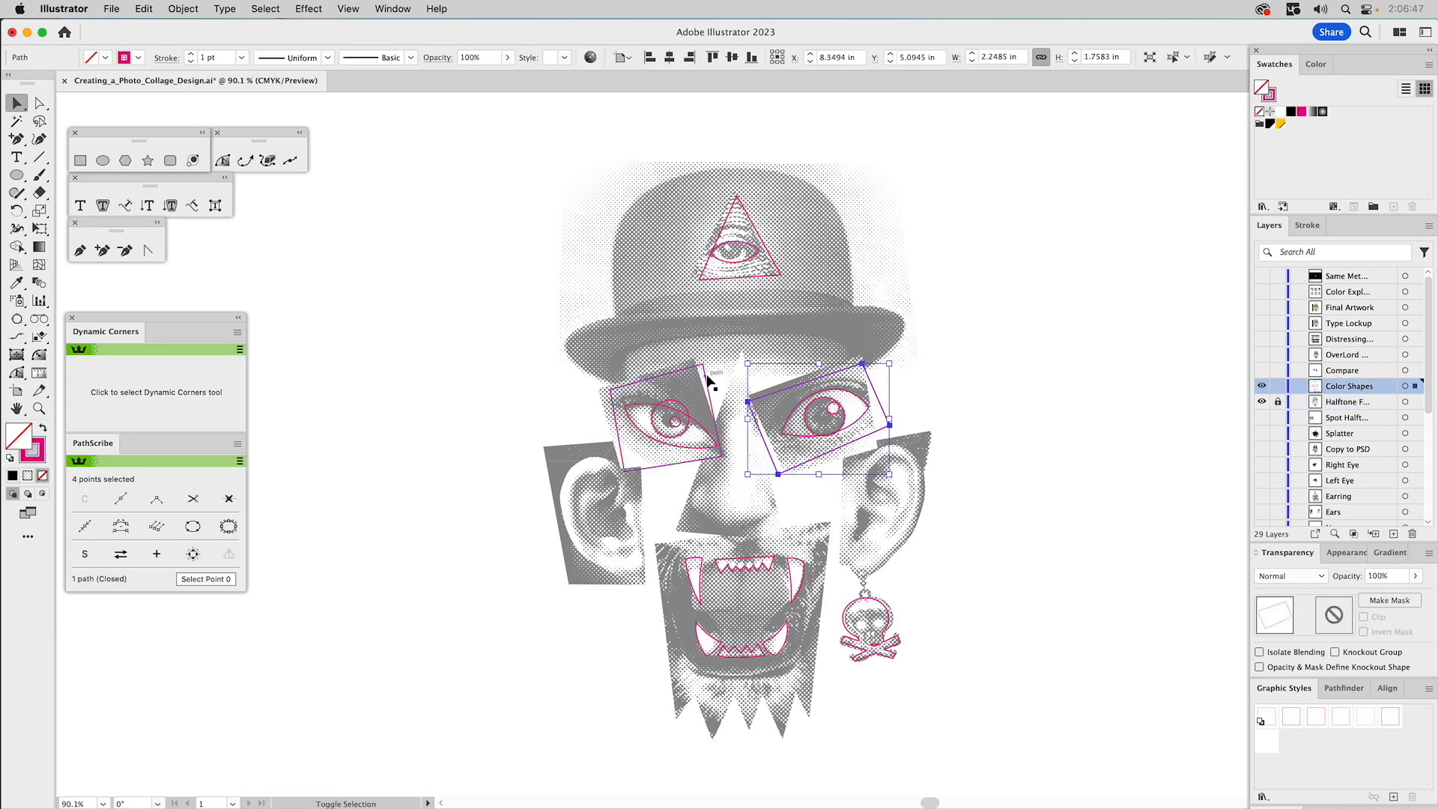
shift+click(706, 372)
shift+click(721, 277)
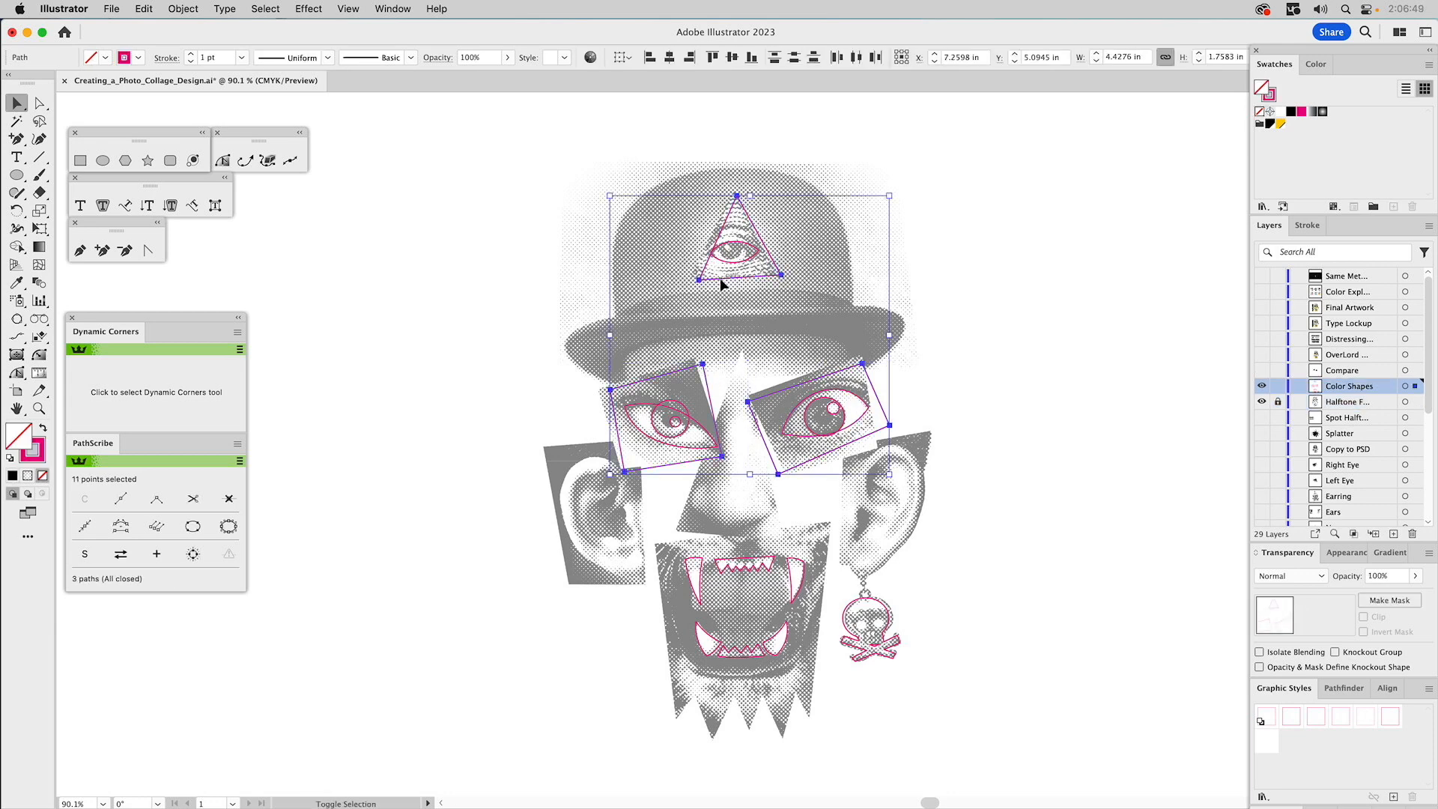
click(1281, 124)
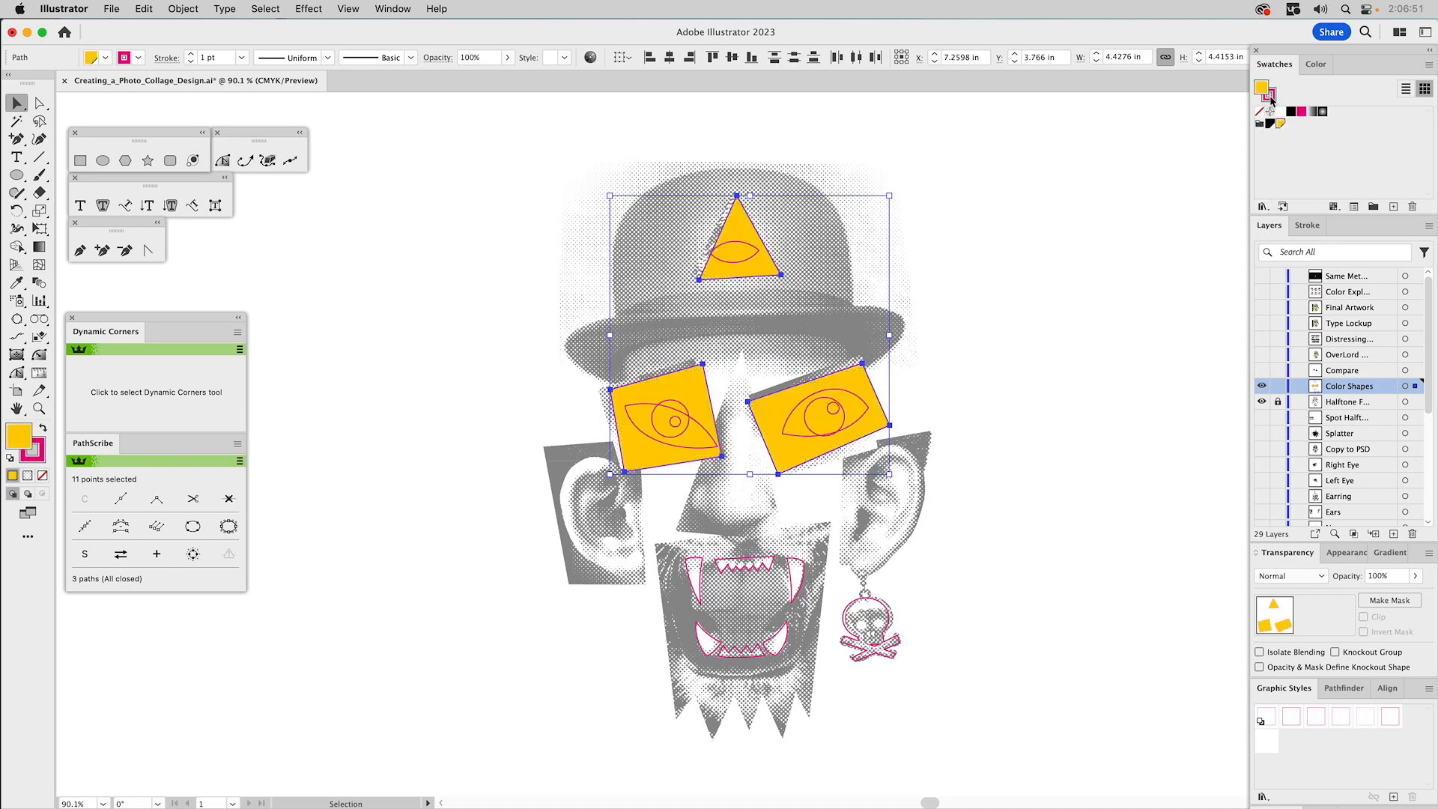
click(1259, 111)
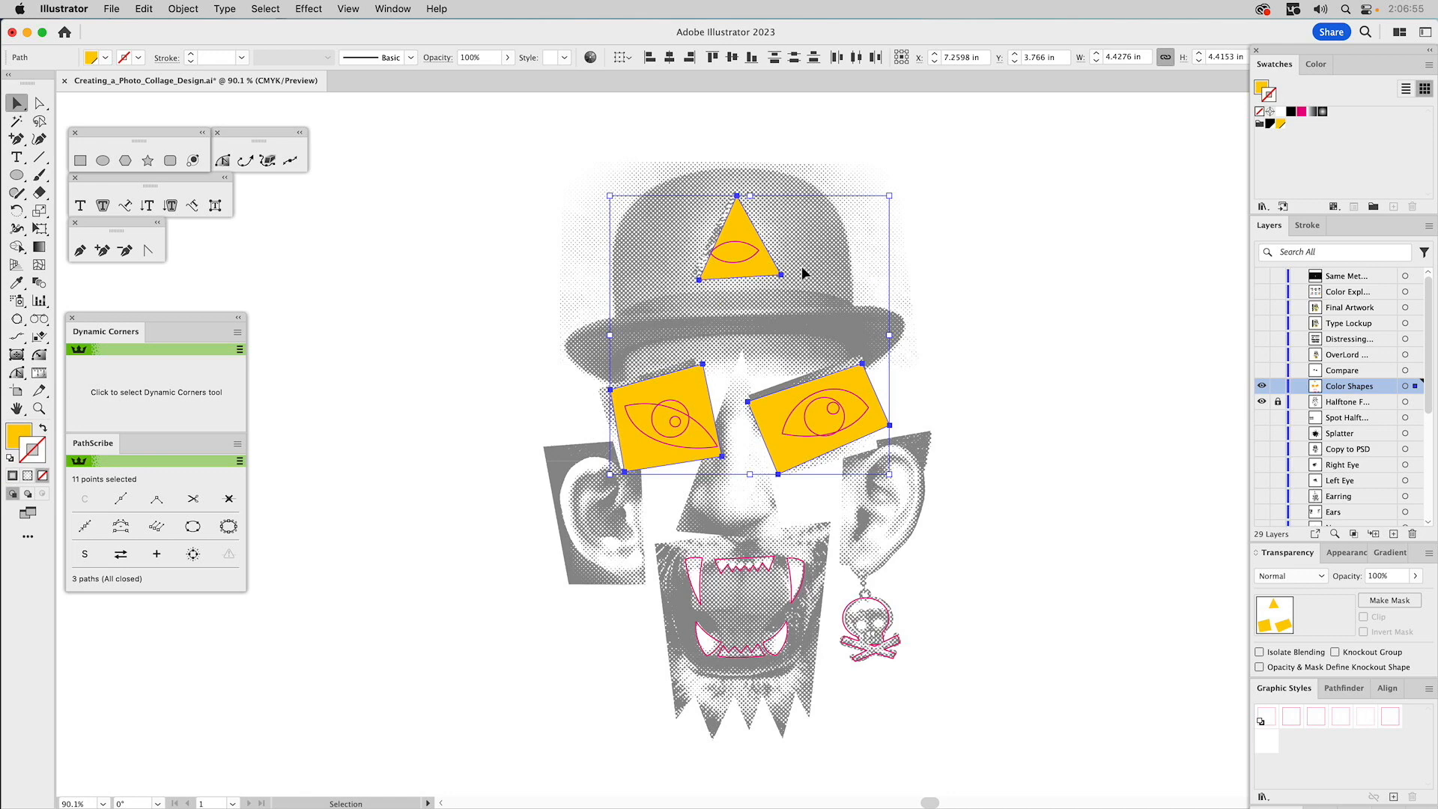
Revert the eye rectangles and triangle to magenta outlines, and reapply the yellow fill without a stroke.
key(a)
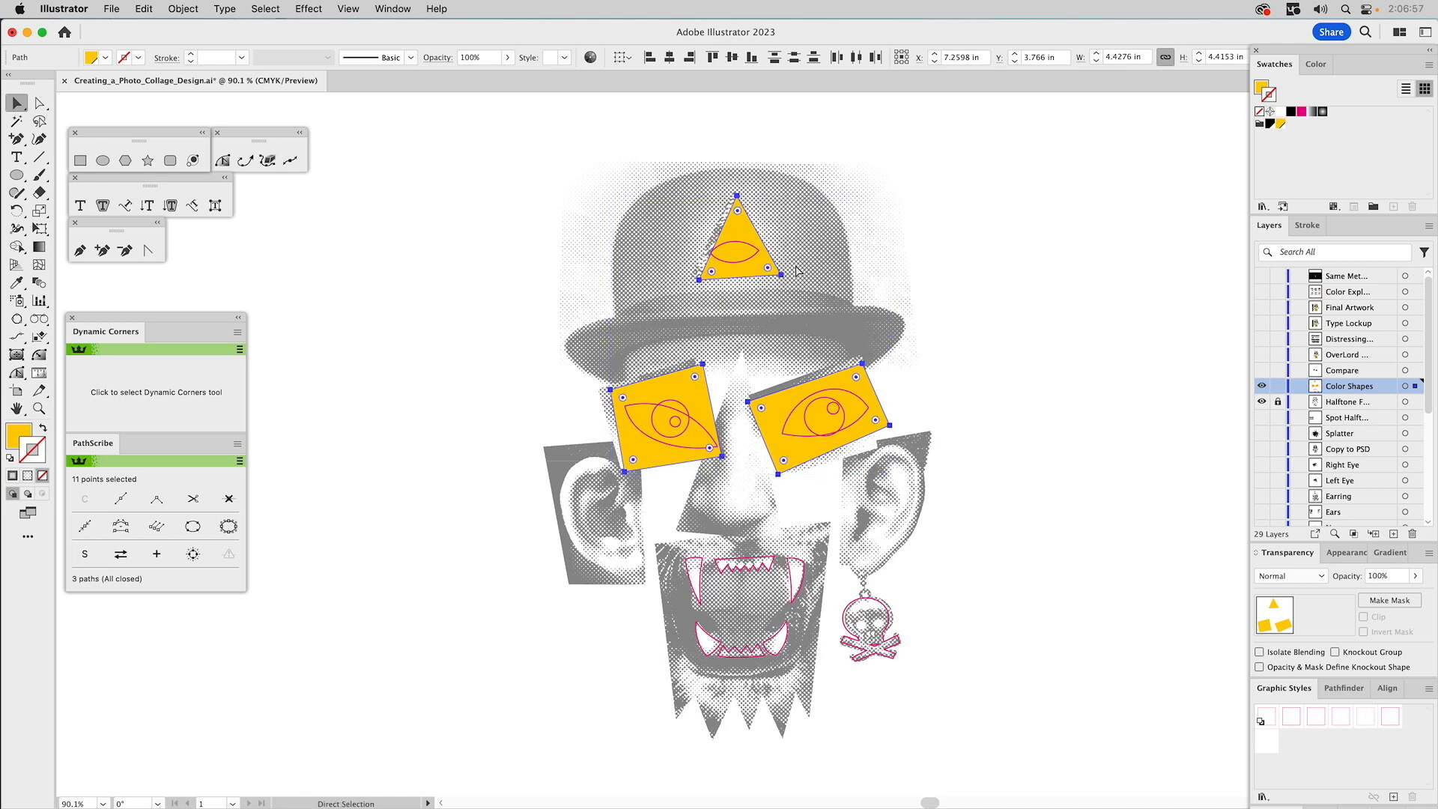
key(comma)
key(slash)
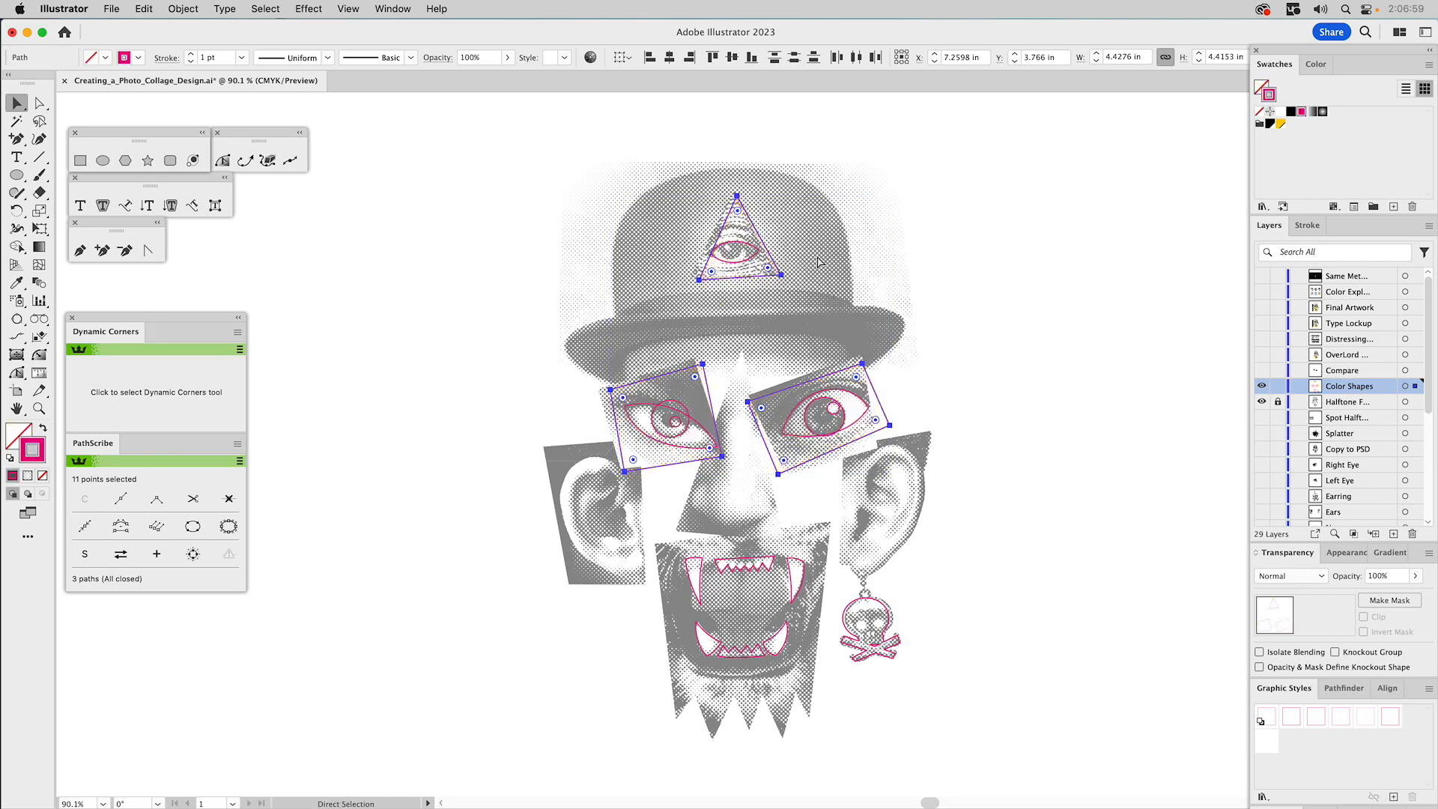
key(v)
drag(1277, 125, 1264, 89)
click(1259, 111)
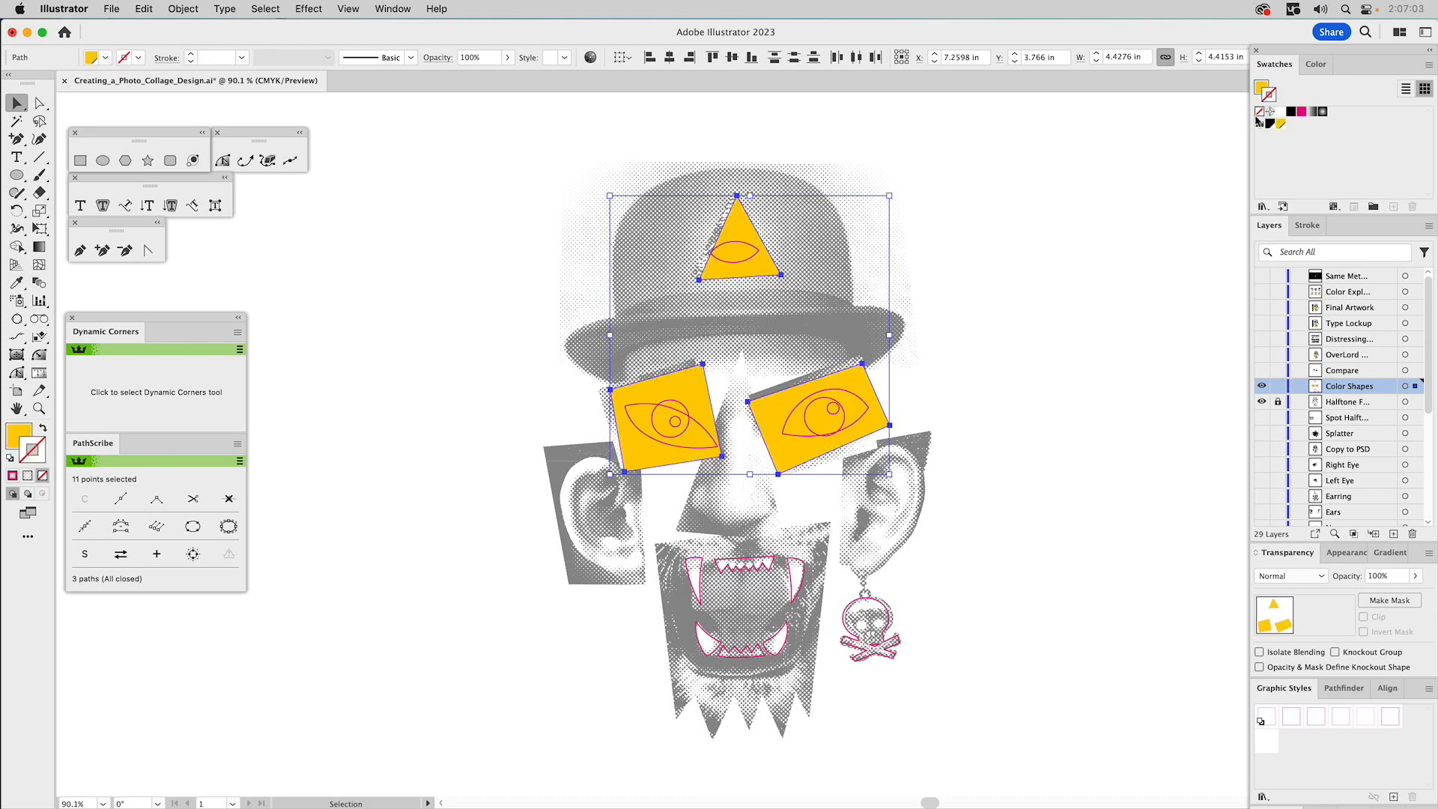
Fill the almond eye shapes in the triangle and both eye rectangles with white and remove their strokes.
click(740, 245)
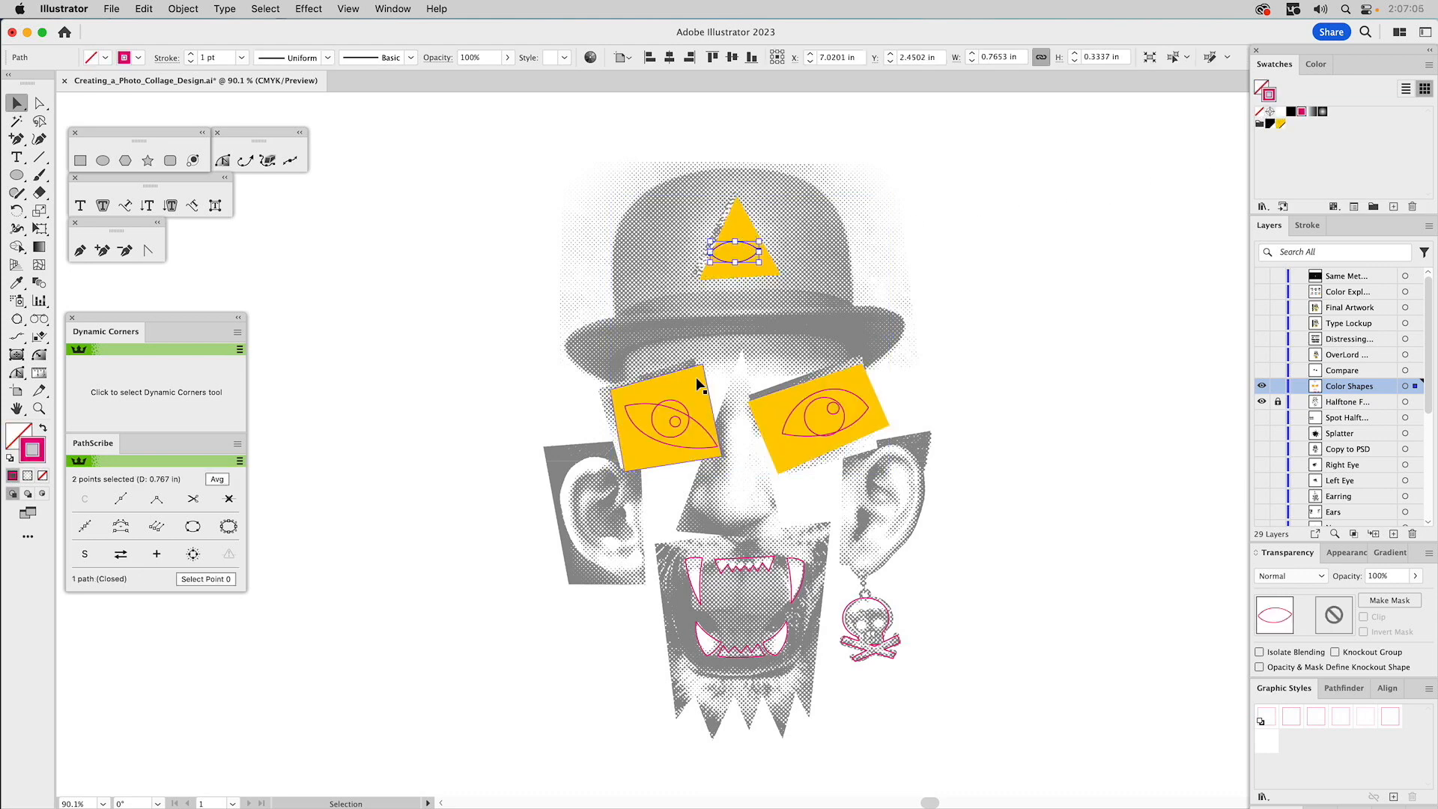
shift+click(641, 407)
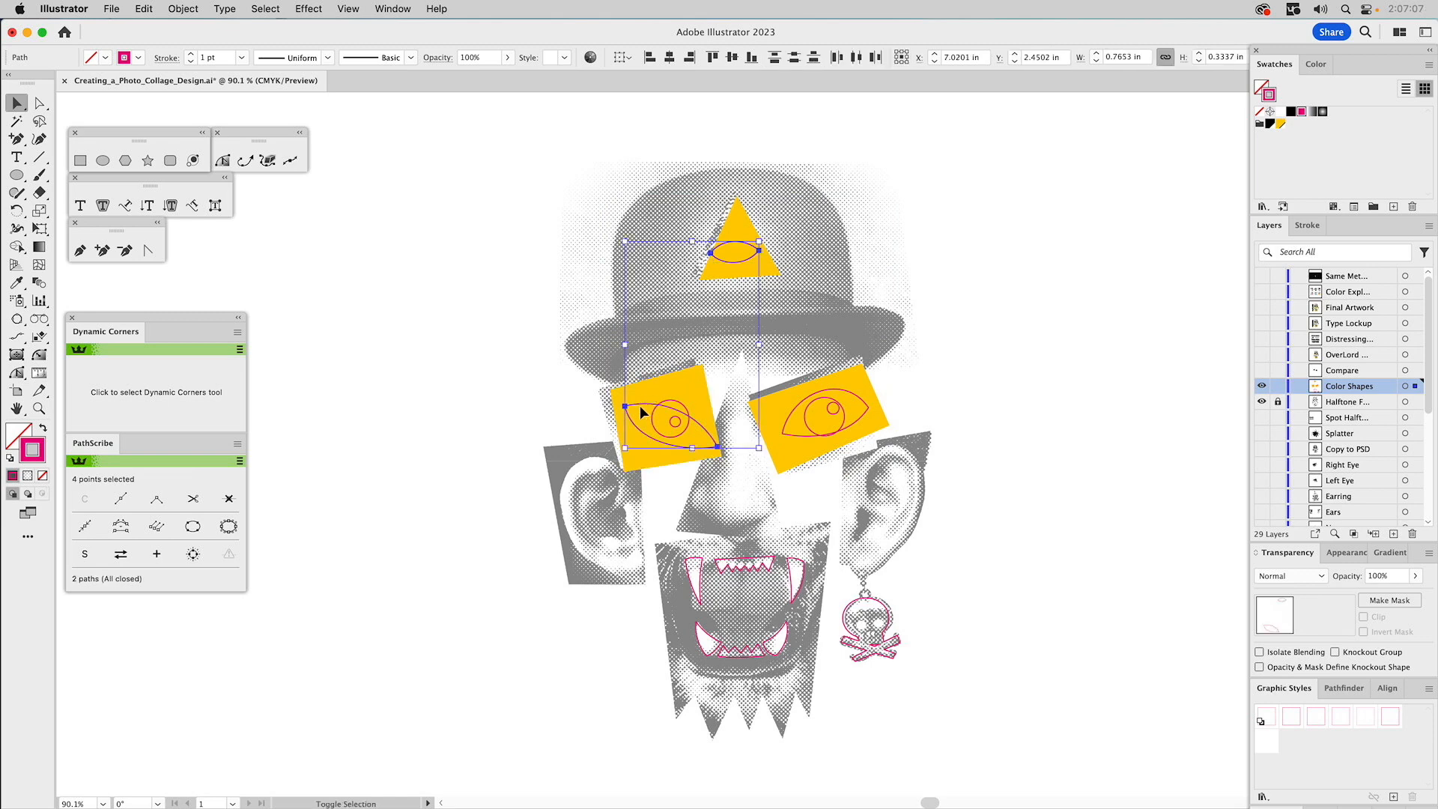
shift+click(797, 418)
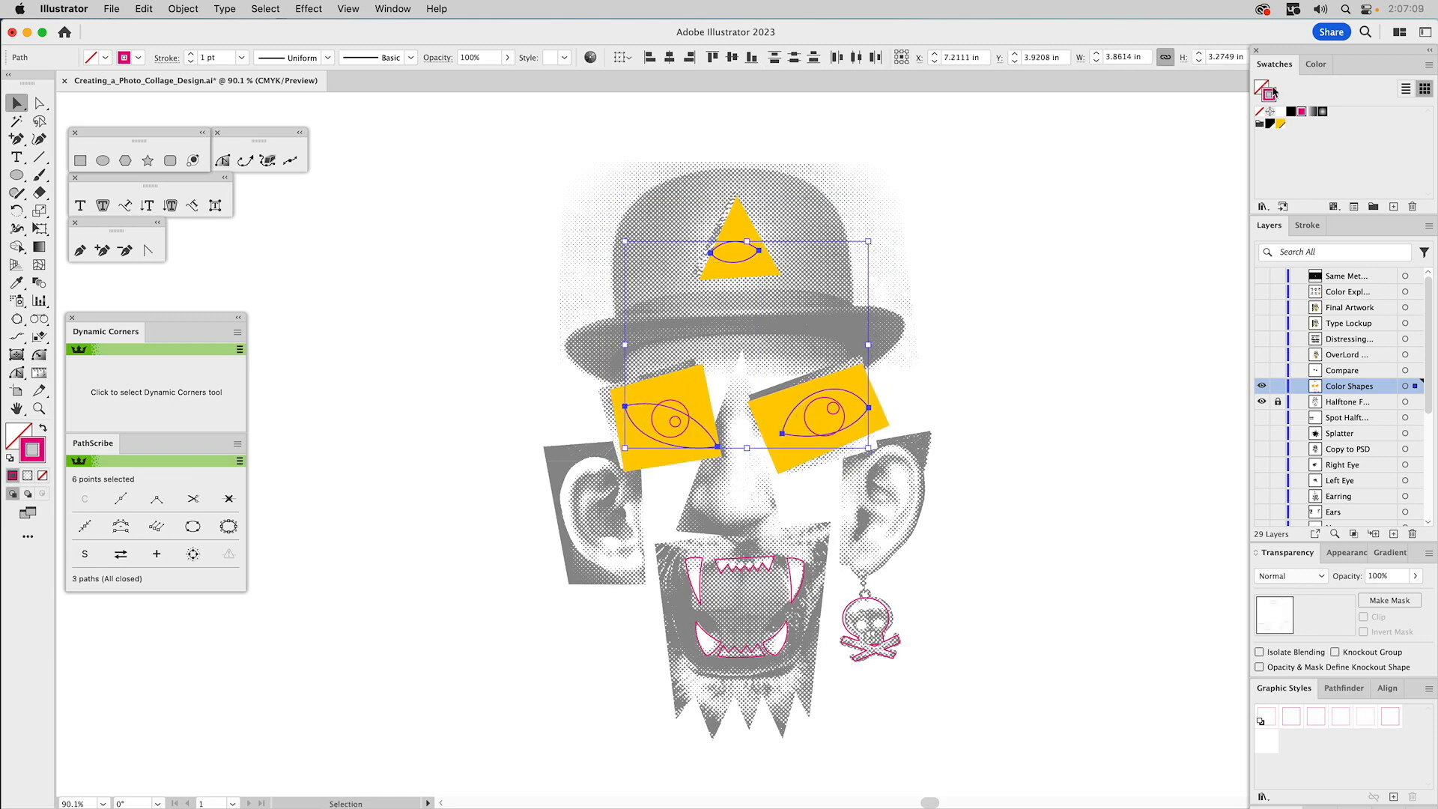
click(1280, 112)
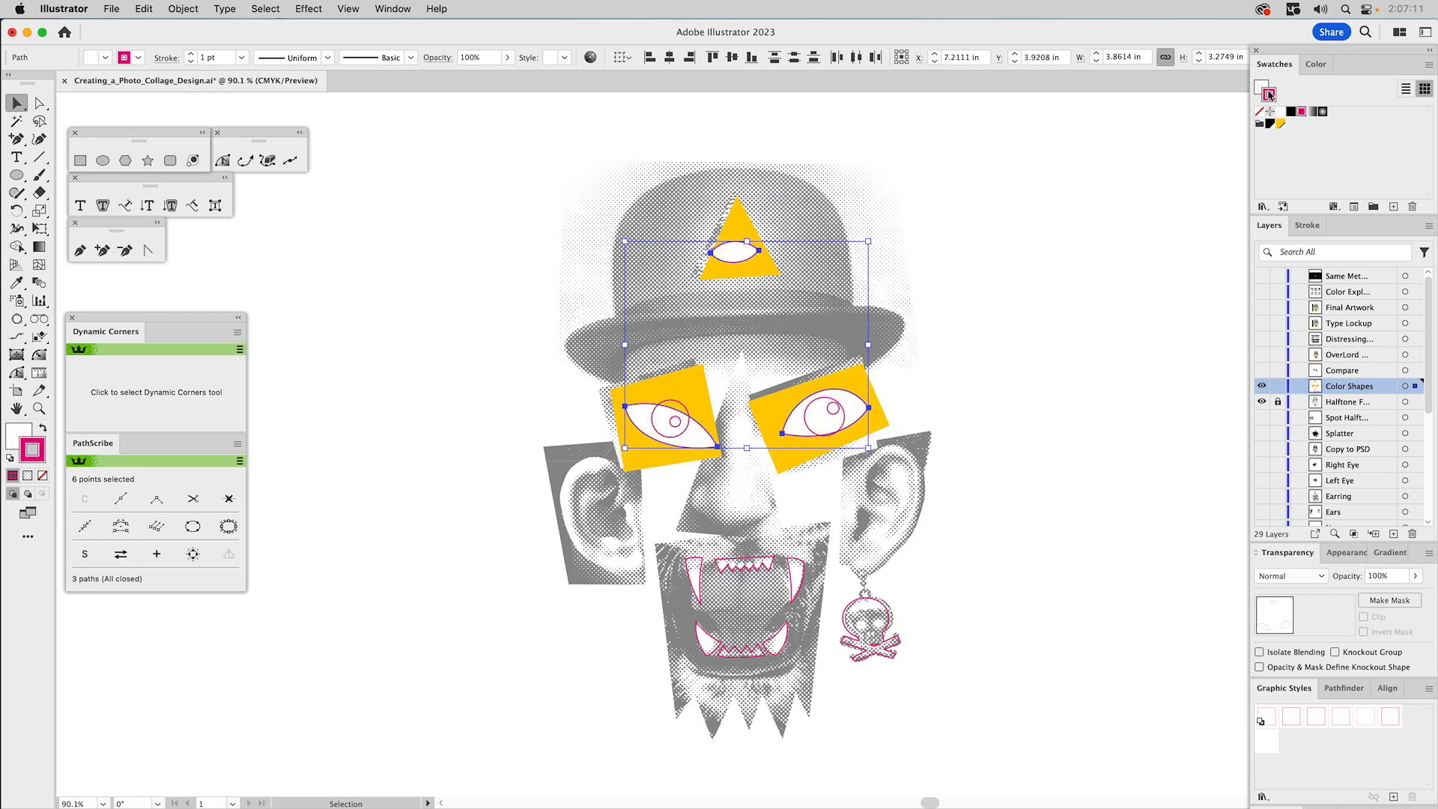
click(1260, 112)
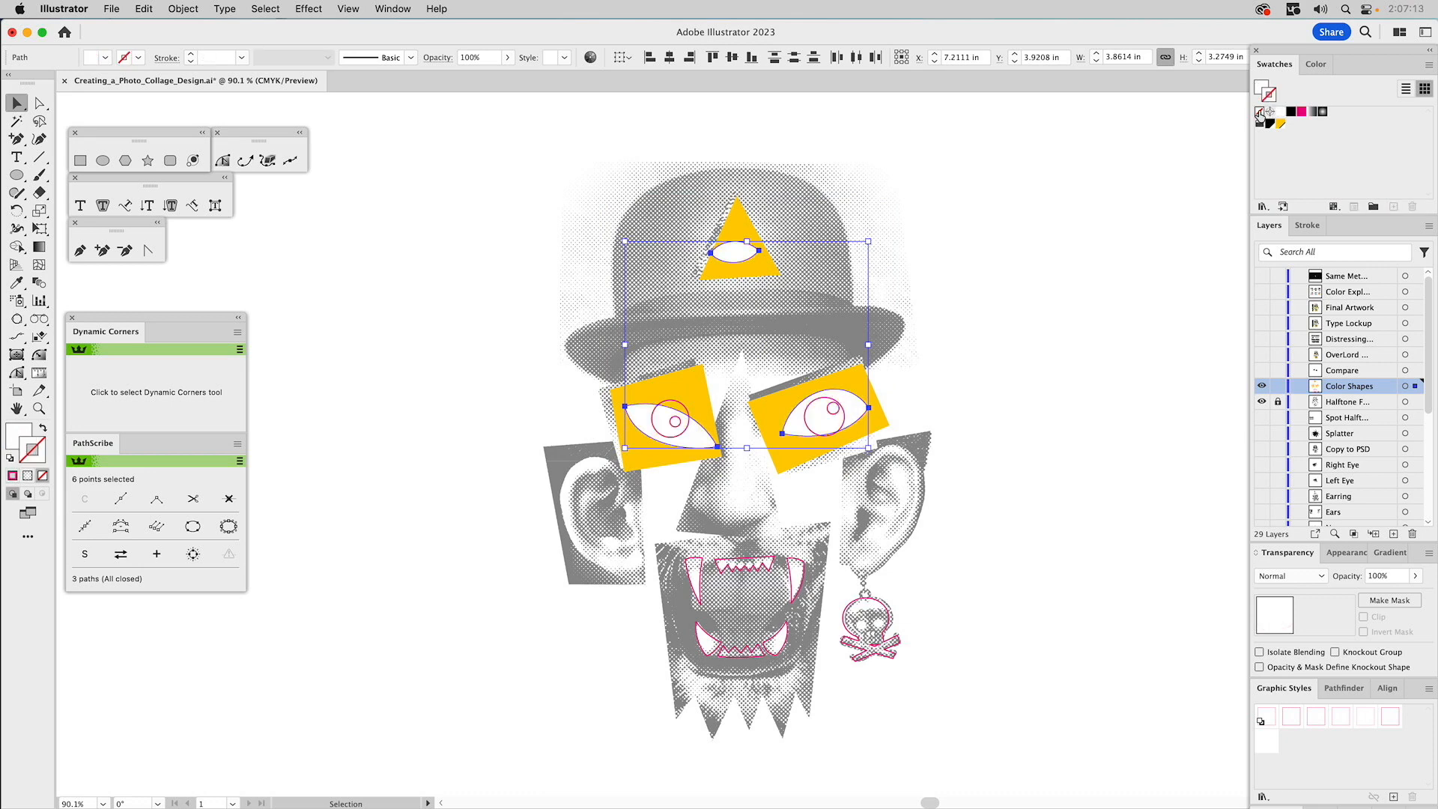
Sample the eye rectangle's yellow fill without a stroke onto both large iris circles.
click(679, 408)
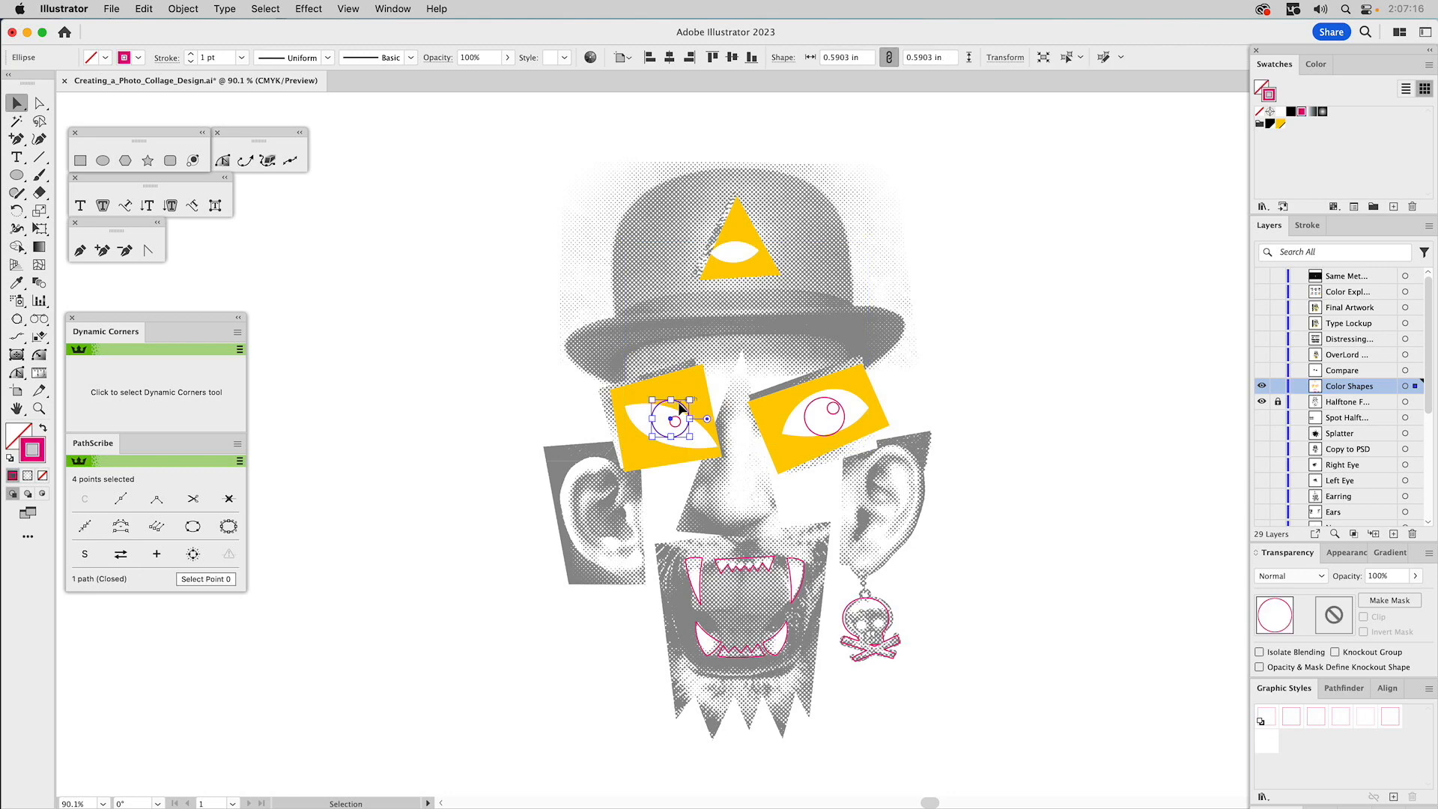
shift+click(824, 404)
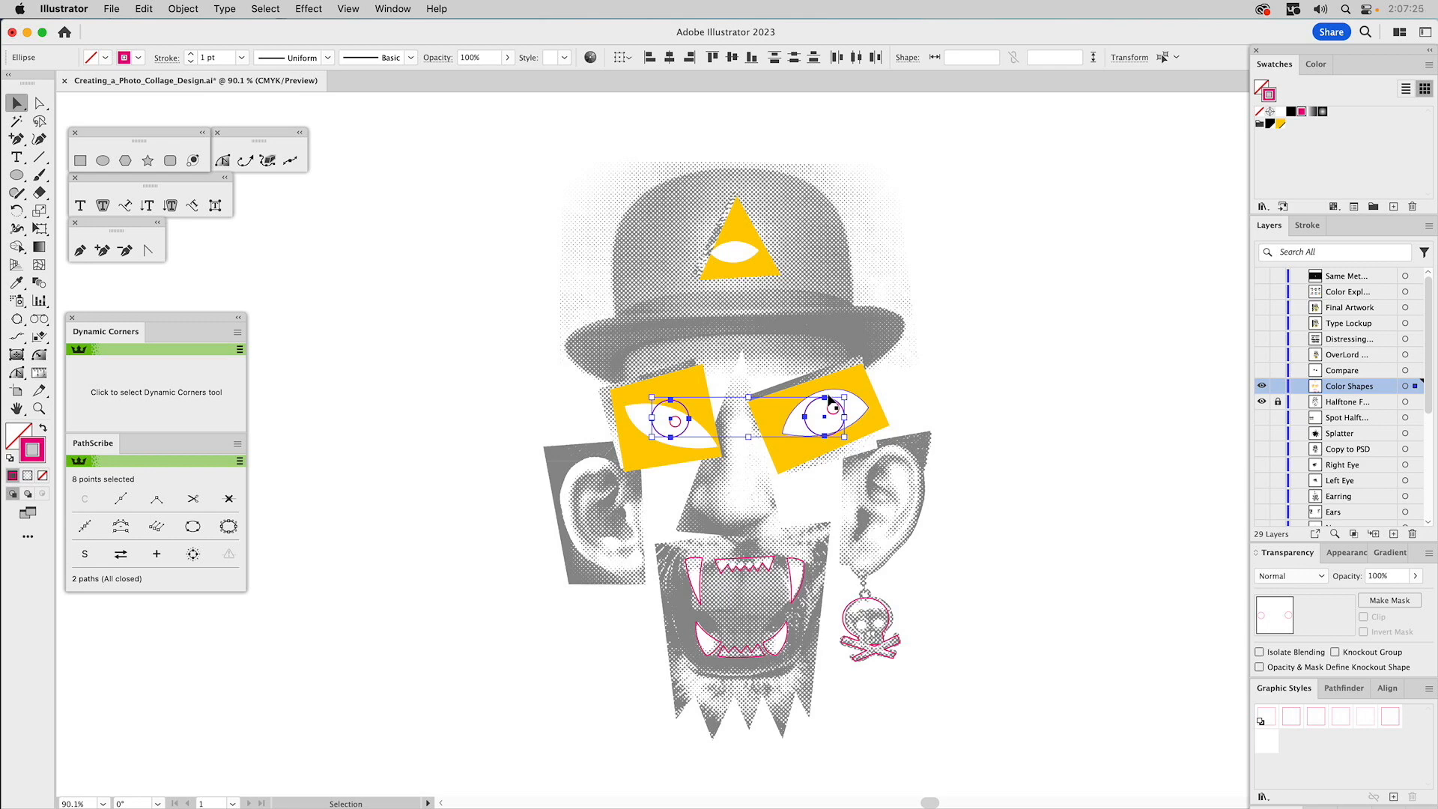
key(i)
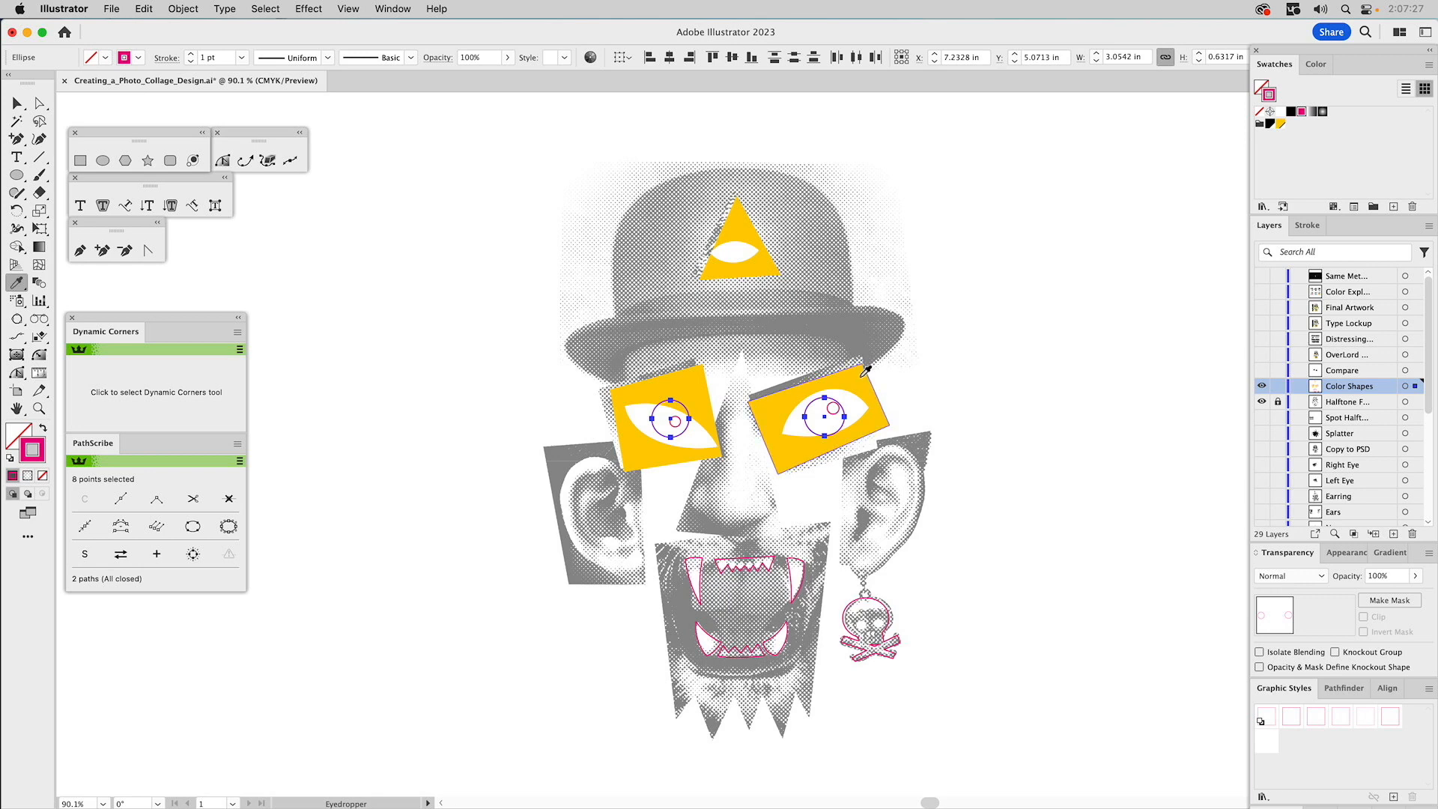
click(863, 375)
Give the small highlight circles in both eyes the white fill and no stroke of the almond eye shape.
super+click(676, 420)
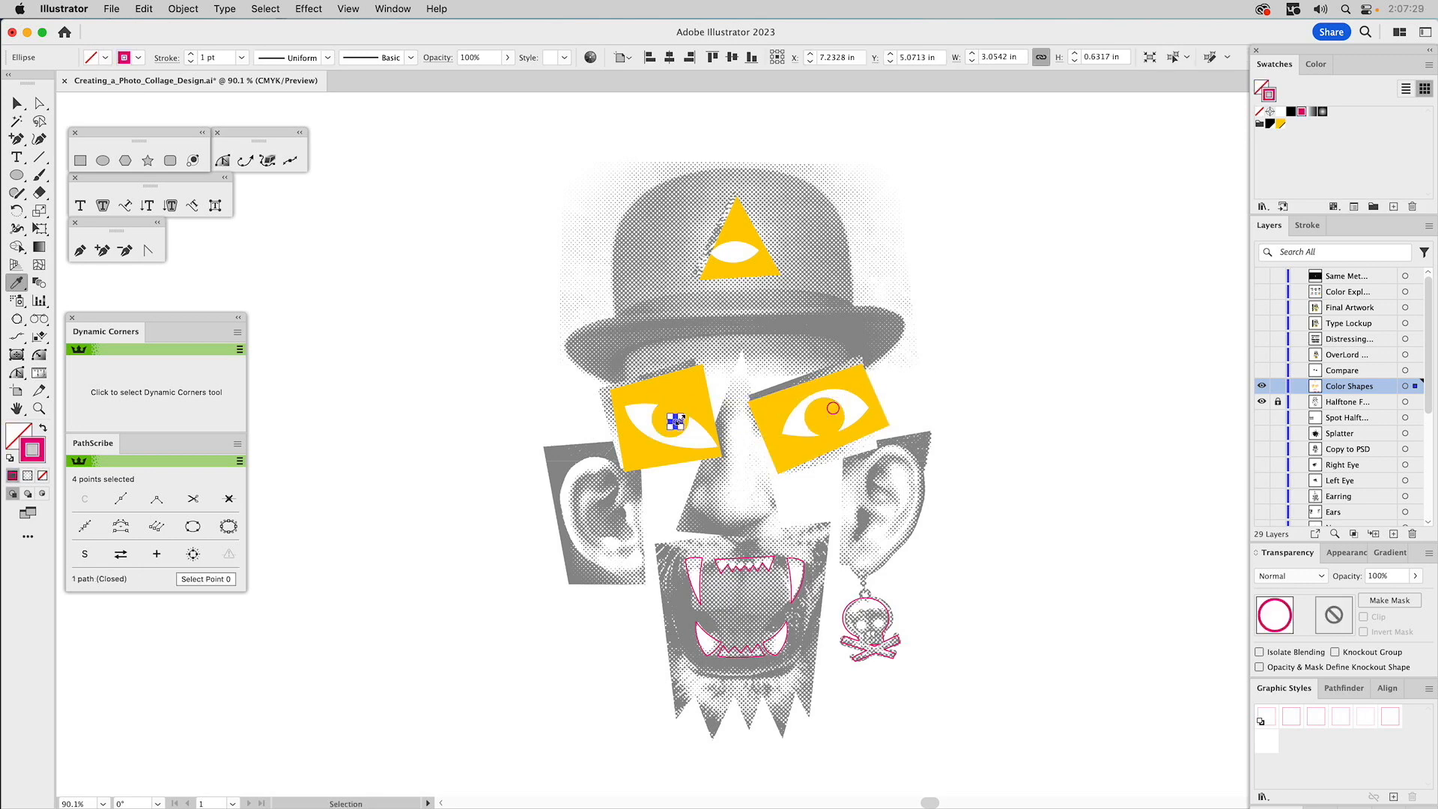
shift+super+click(833, 408)
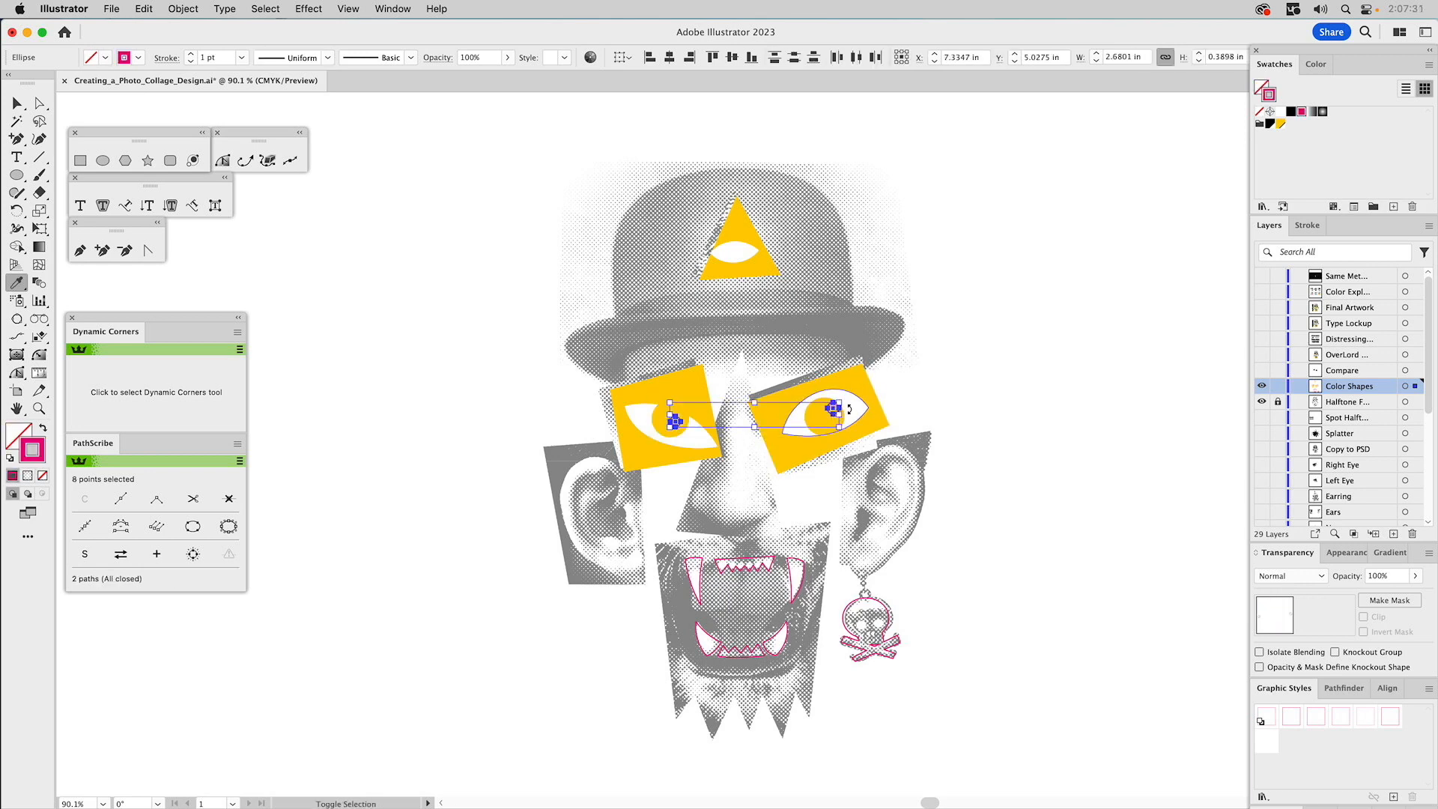
click(851, 410)
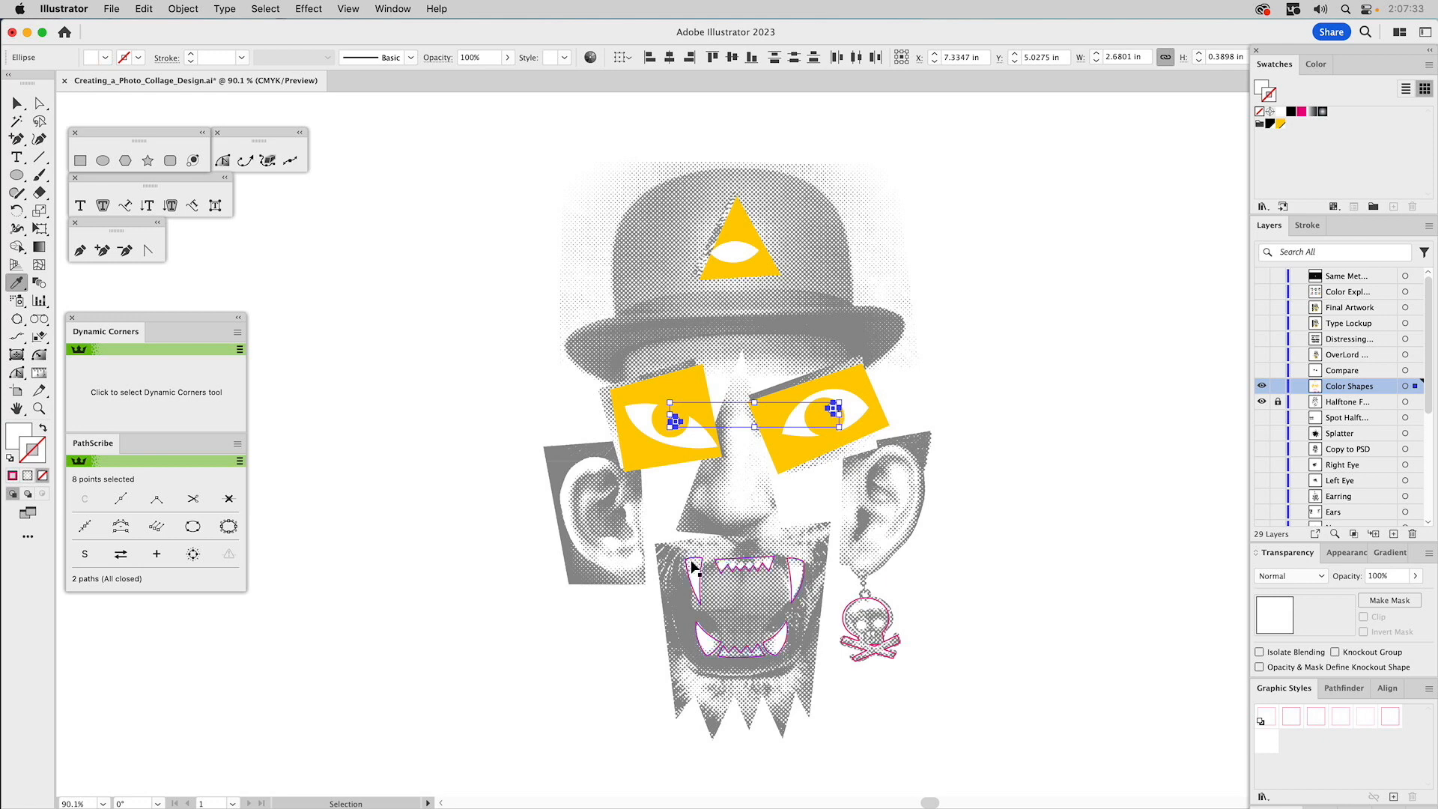
Fill all the teeth shapes and the skull earring shape with white and no stroke, sampled from the eye white.
drag(676, 548, 806, 673)
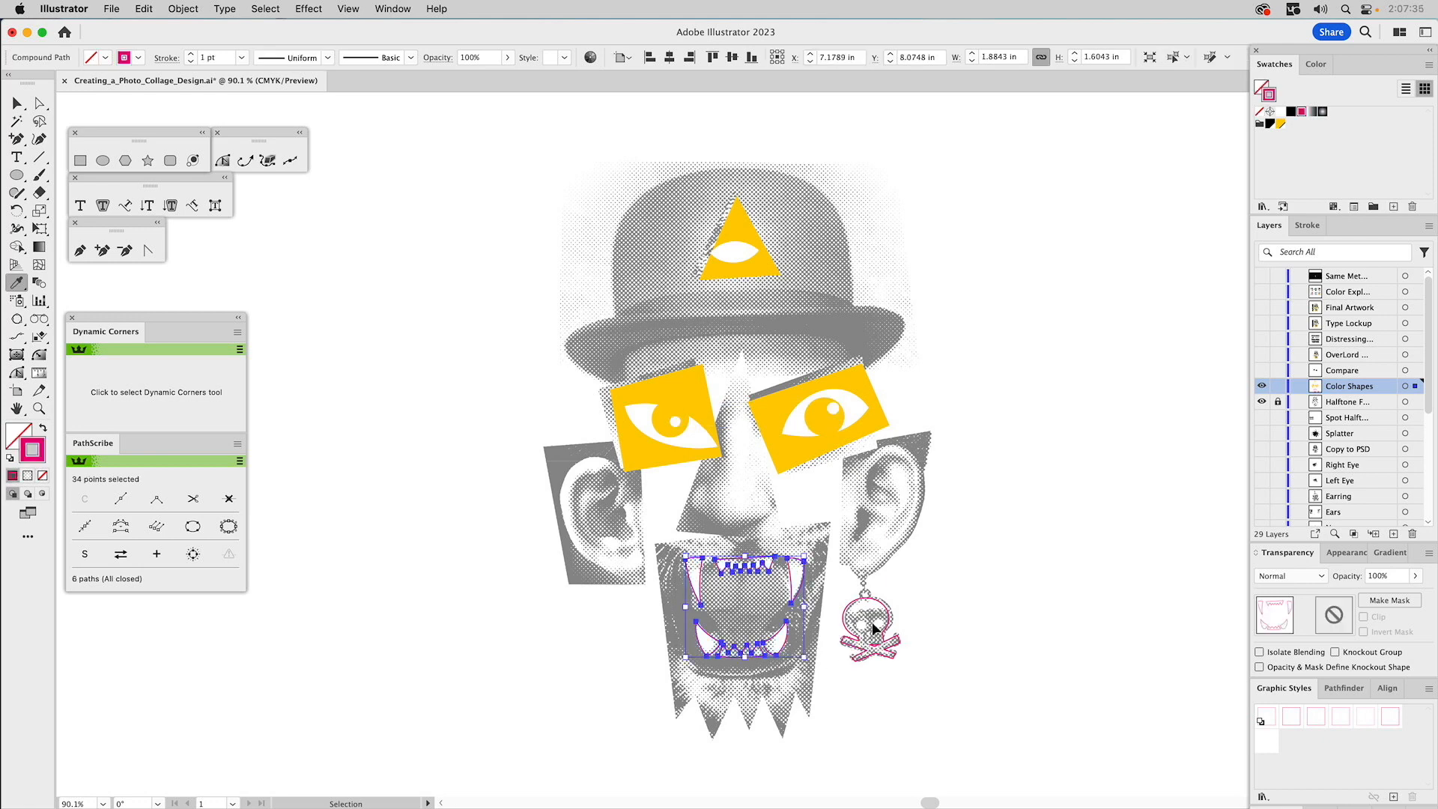
shift+super+click(860, 633)
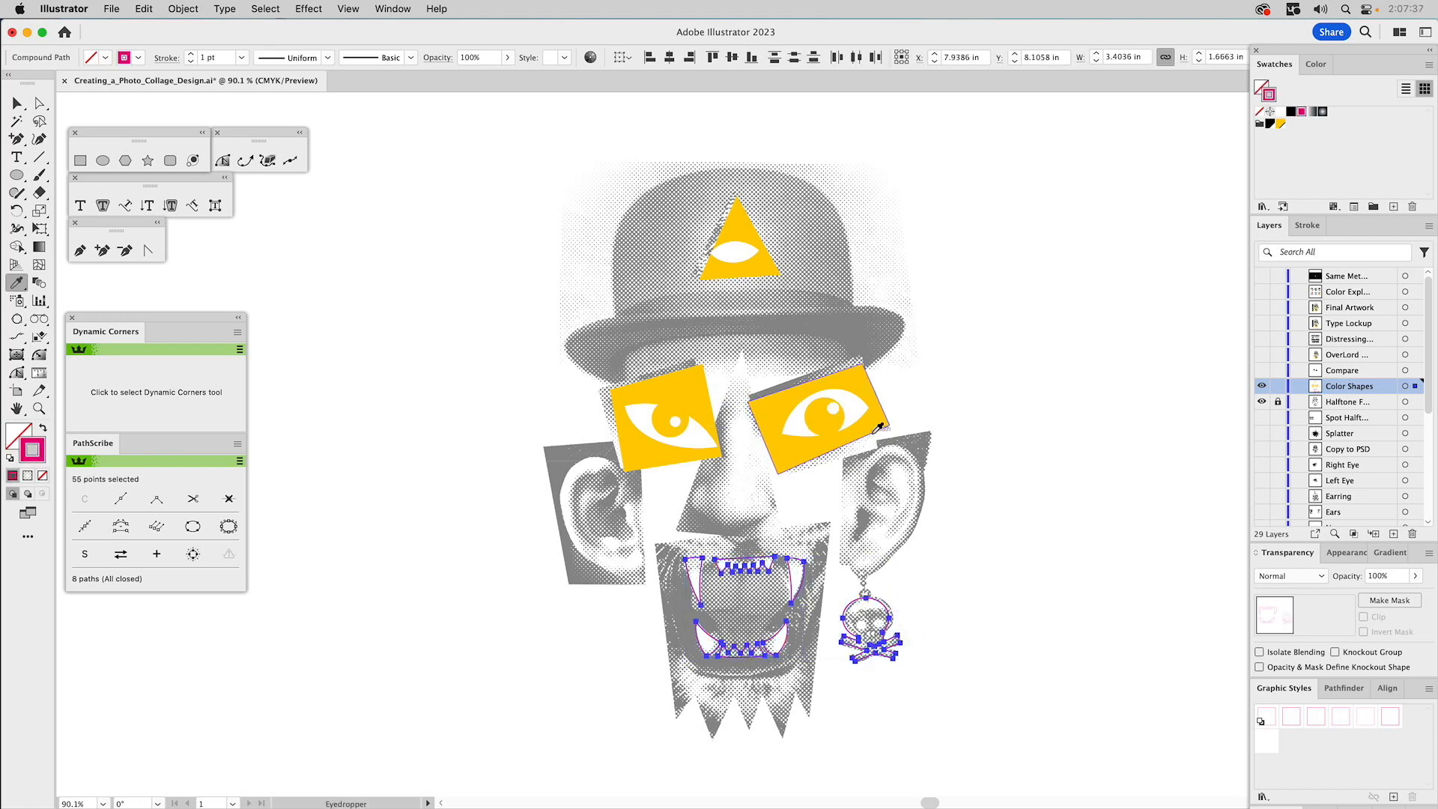
click(861, 407)
super+click(968, 613)
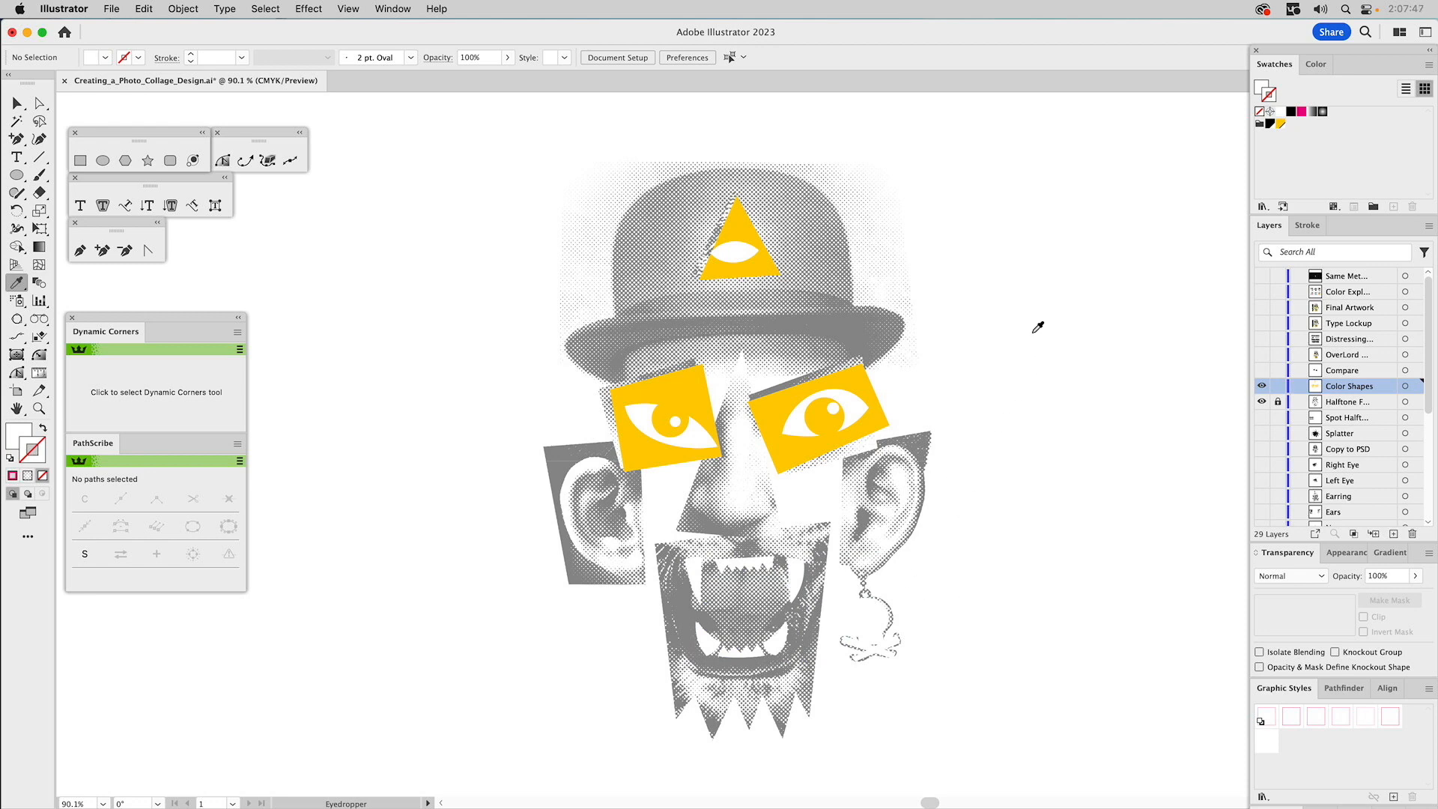
Move the Color Shapes layer beneath the halftone face layer, then unlock the face image and set its opacity to 100%.
key(v)
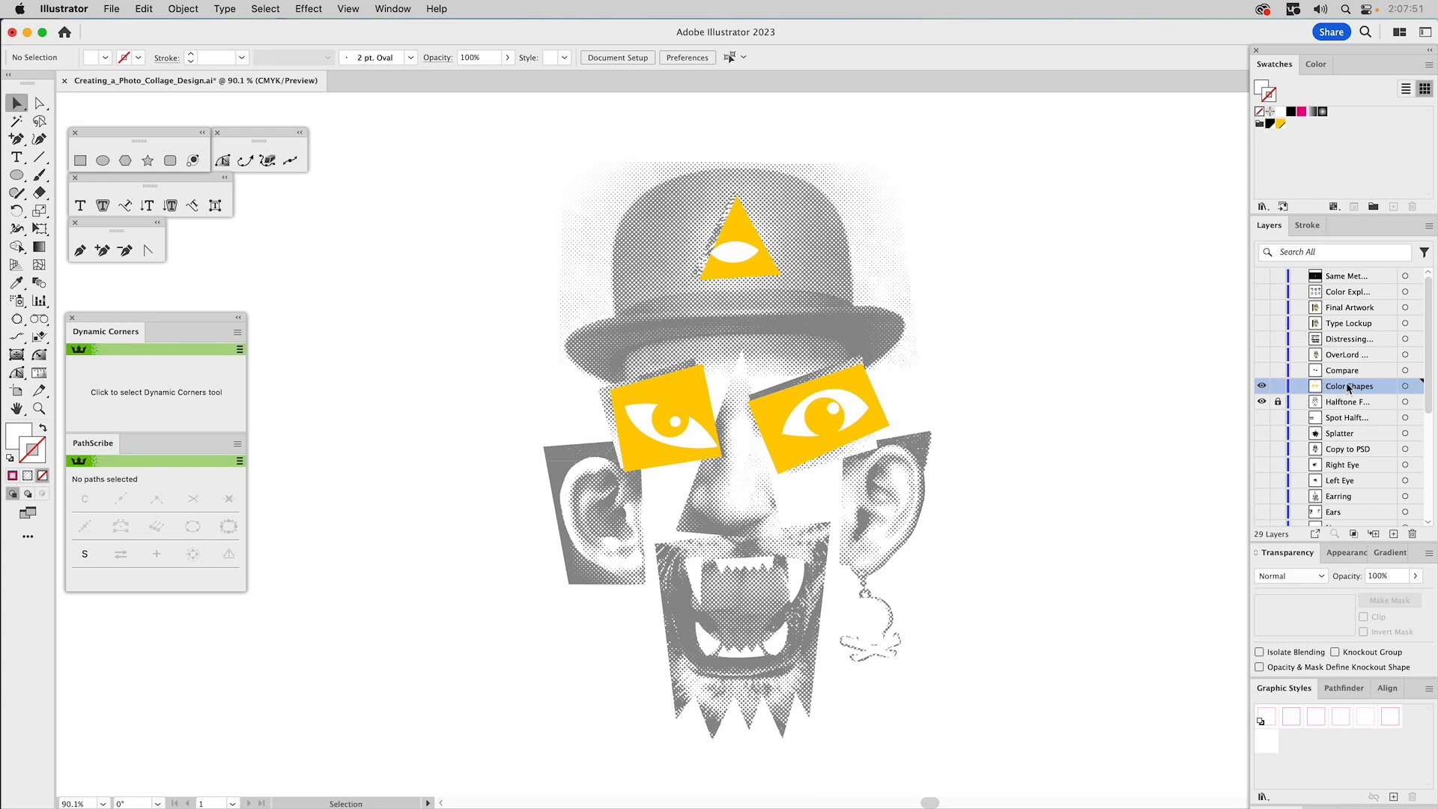
drag(1373, 389, 1368, 415)
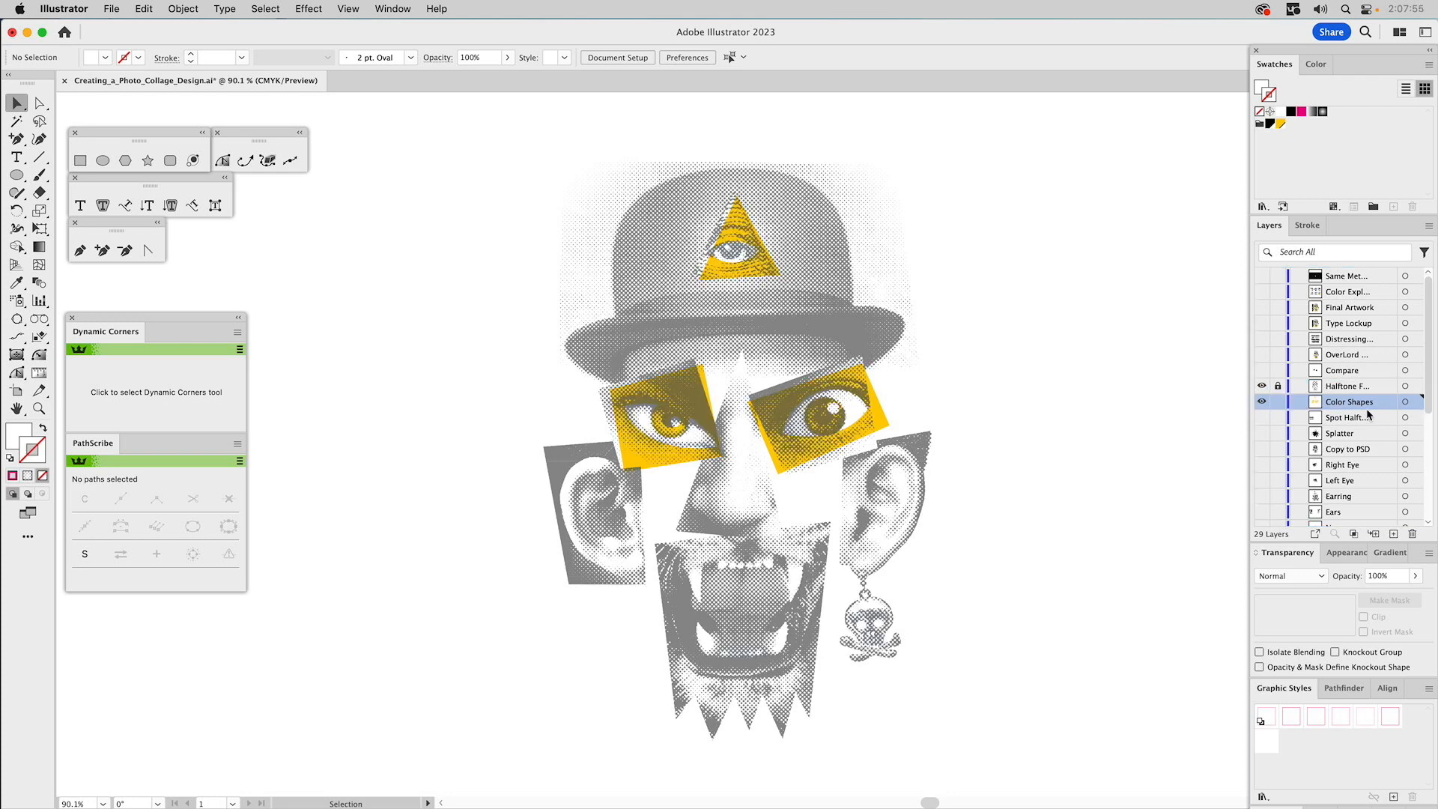
click(1278, 386)
click(829, 264)
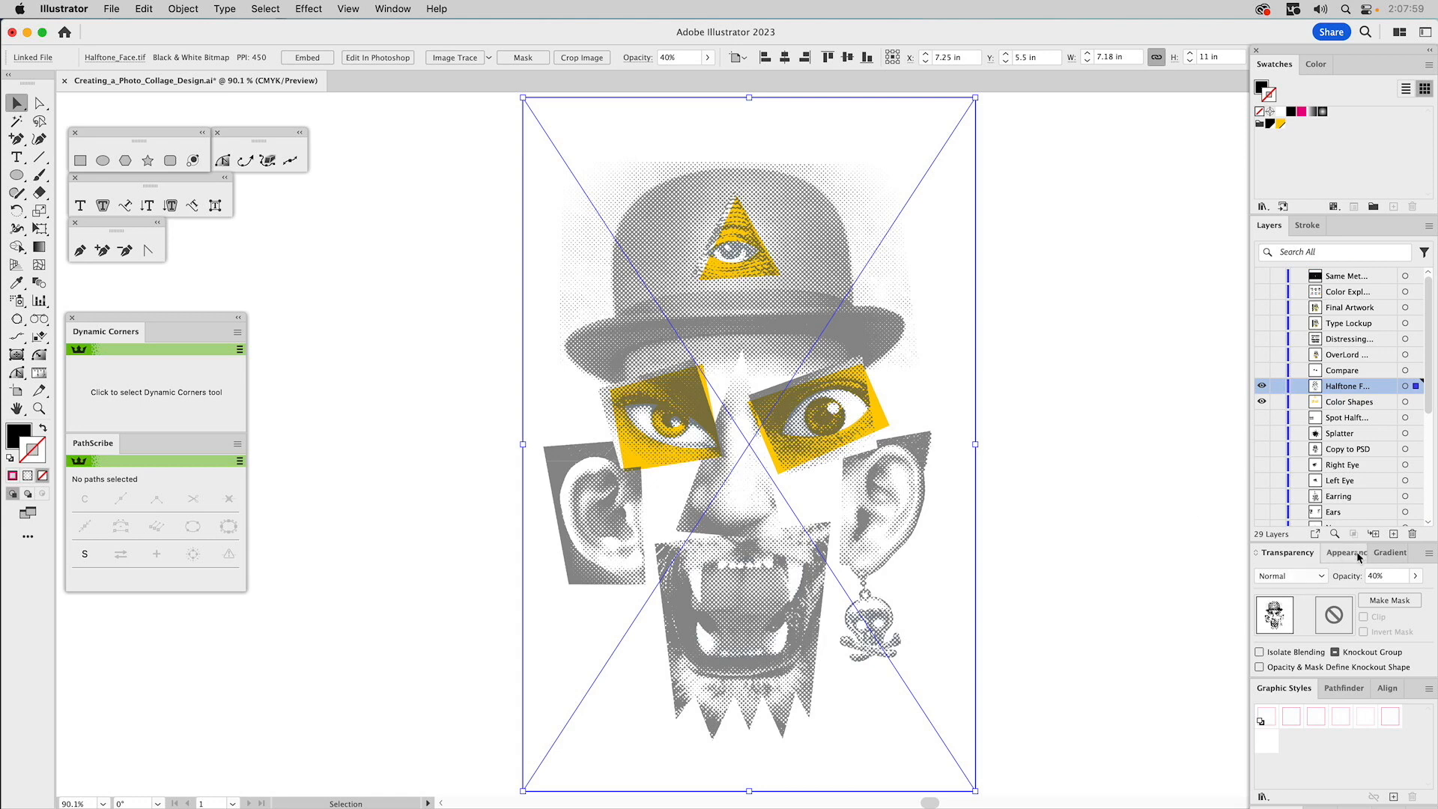
click(1415, 576)
drag(1382, 595, 1411, 594)
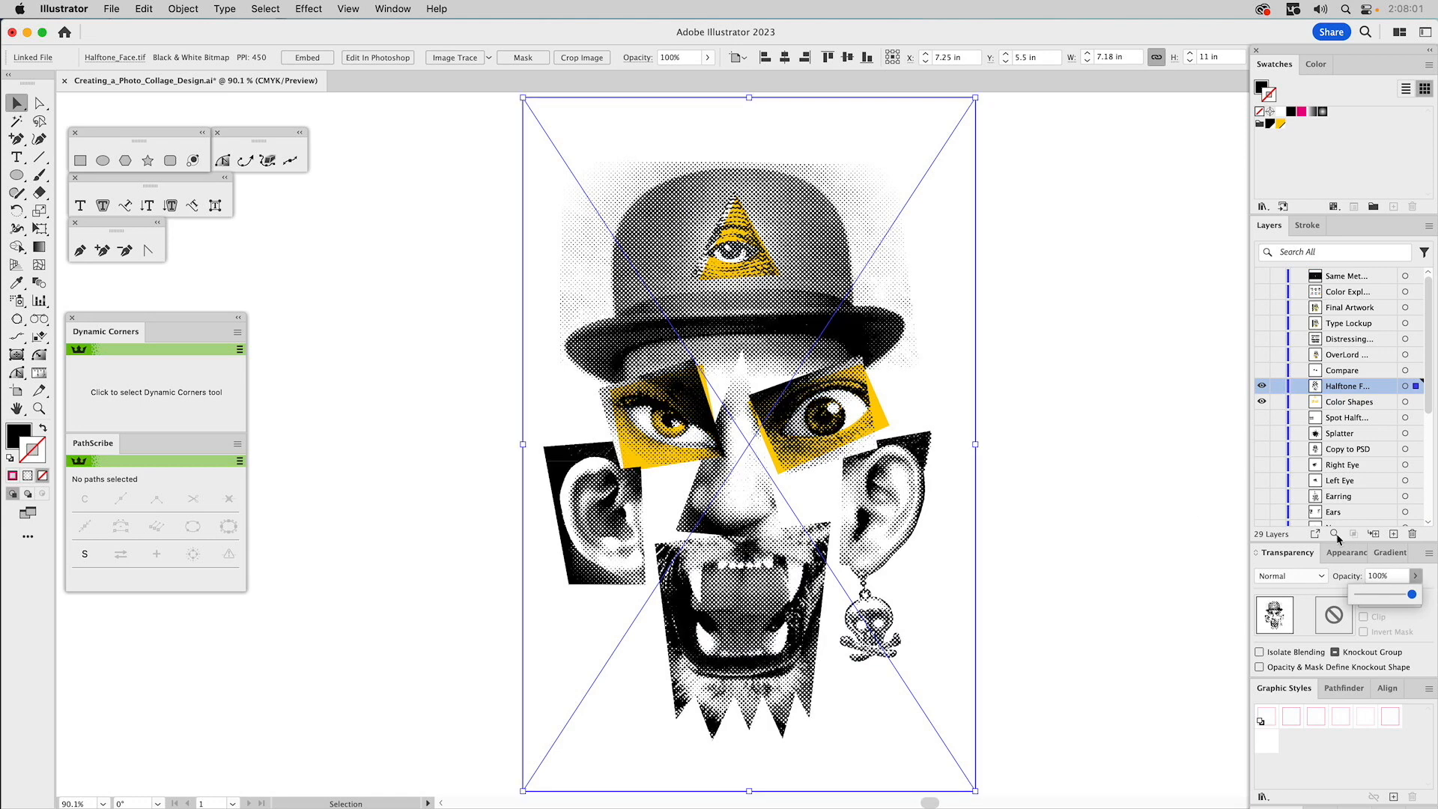
click(1178, 313)
click(1179, 312)
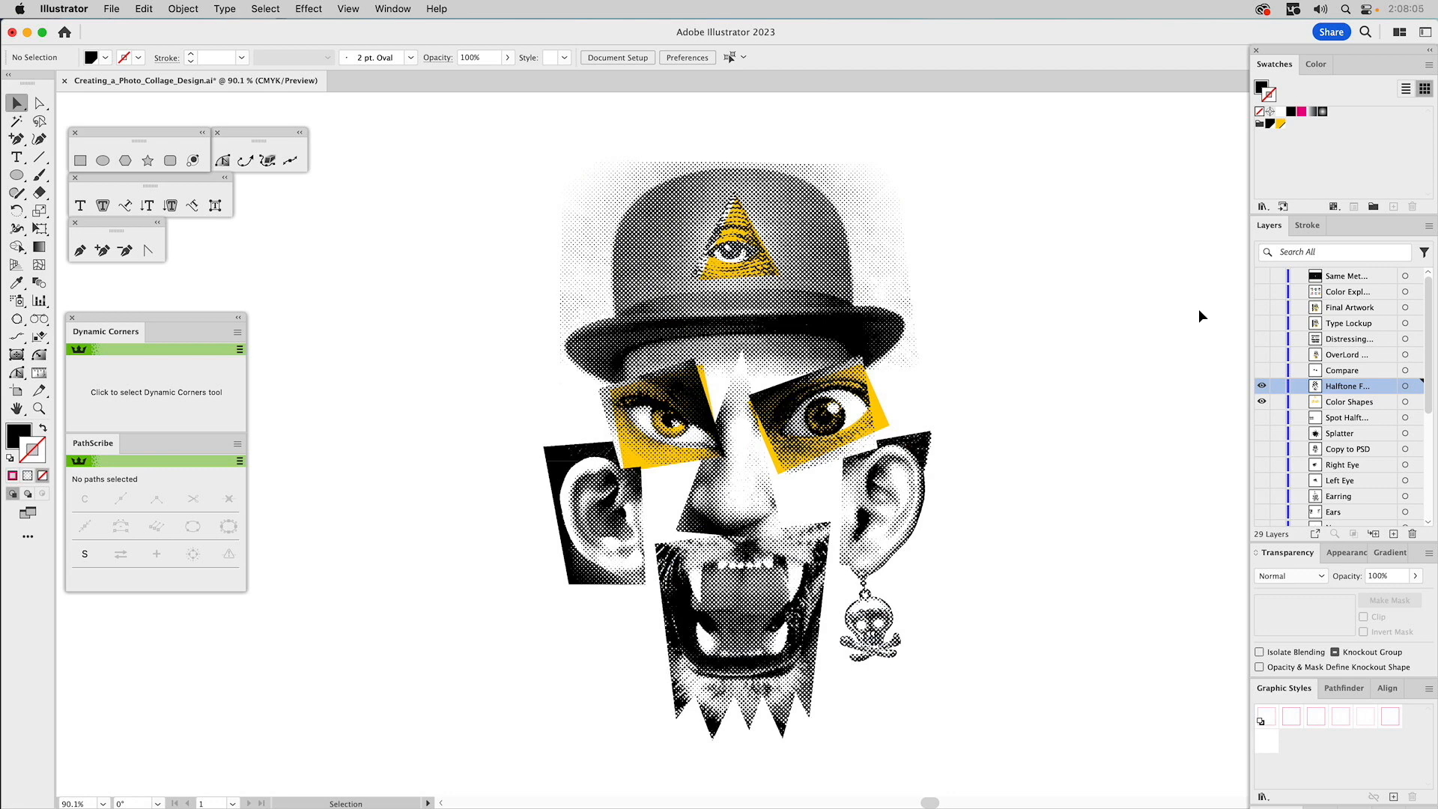
Show the Splatter layer and lock the halftone face layer.
click(1262, 434)
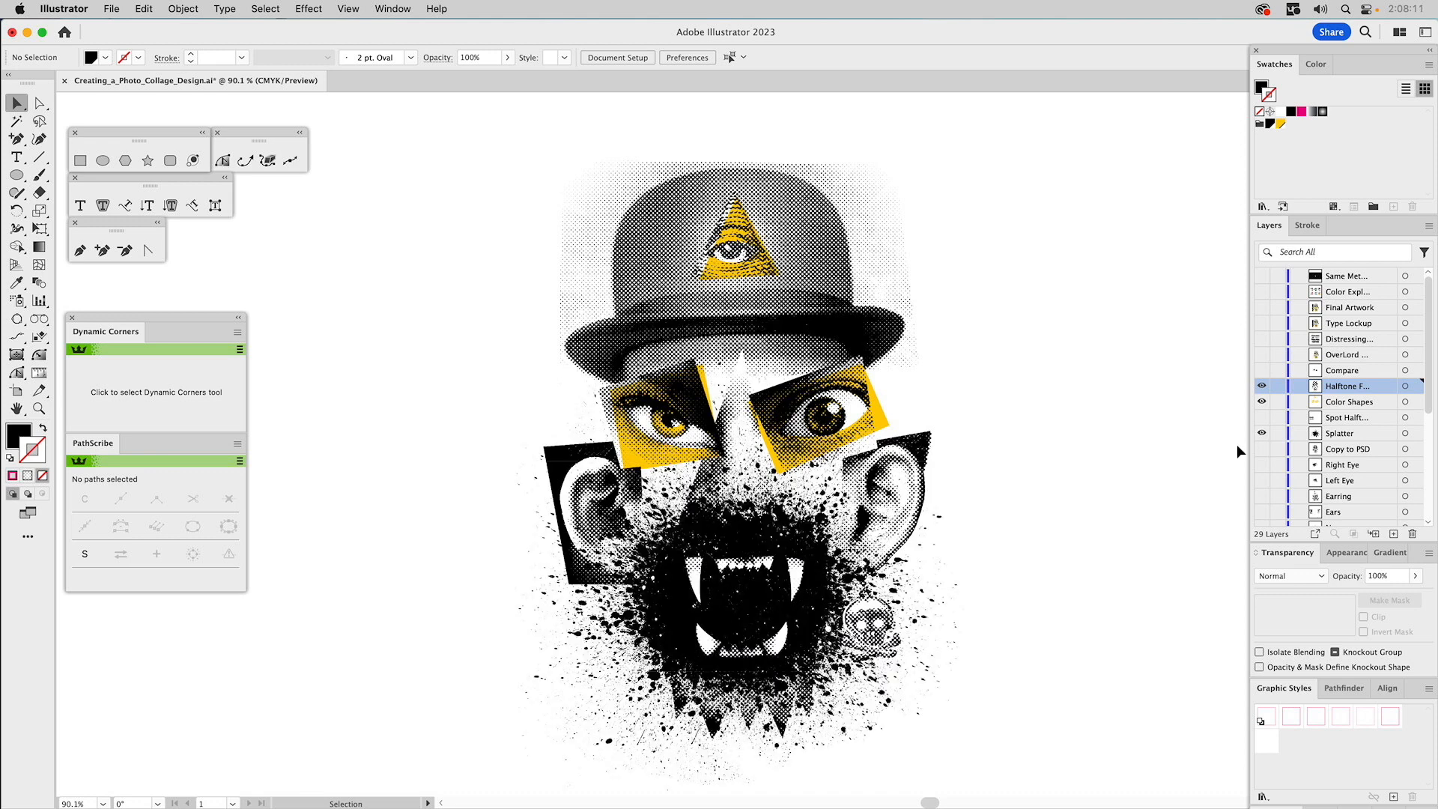
drag(1025, 498, 867, 337)
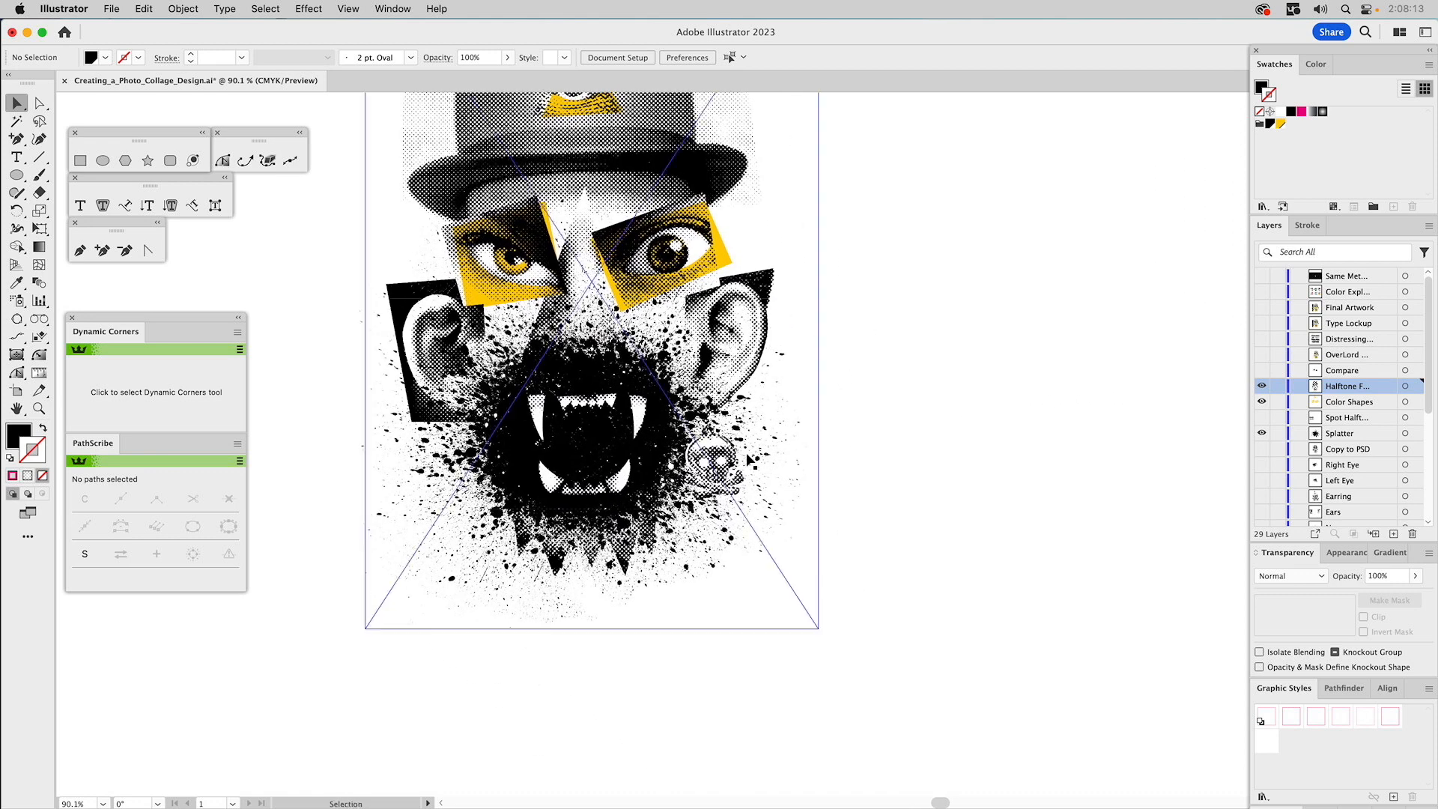
click(1277, 387)
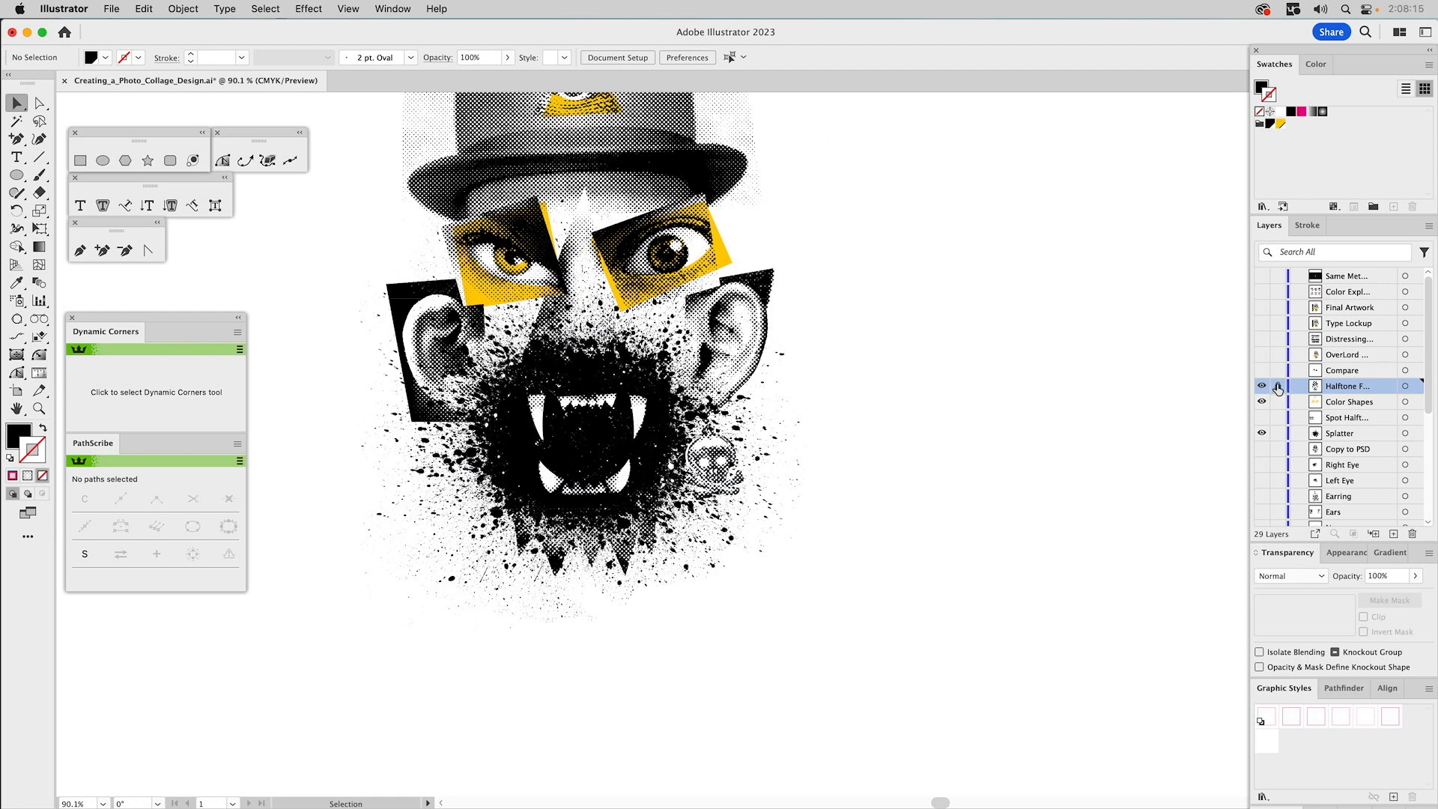
Fill the splatter bitmap behind the mouth with yellow, keeping it in its original position.
drag(747, 433, 1119, 433)
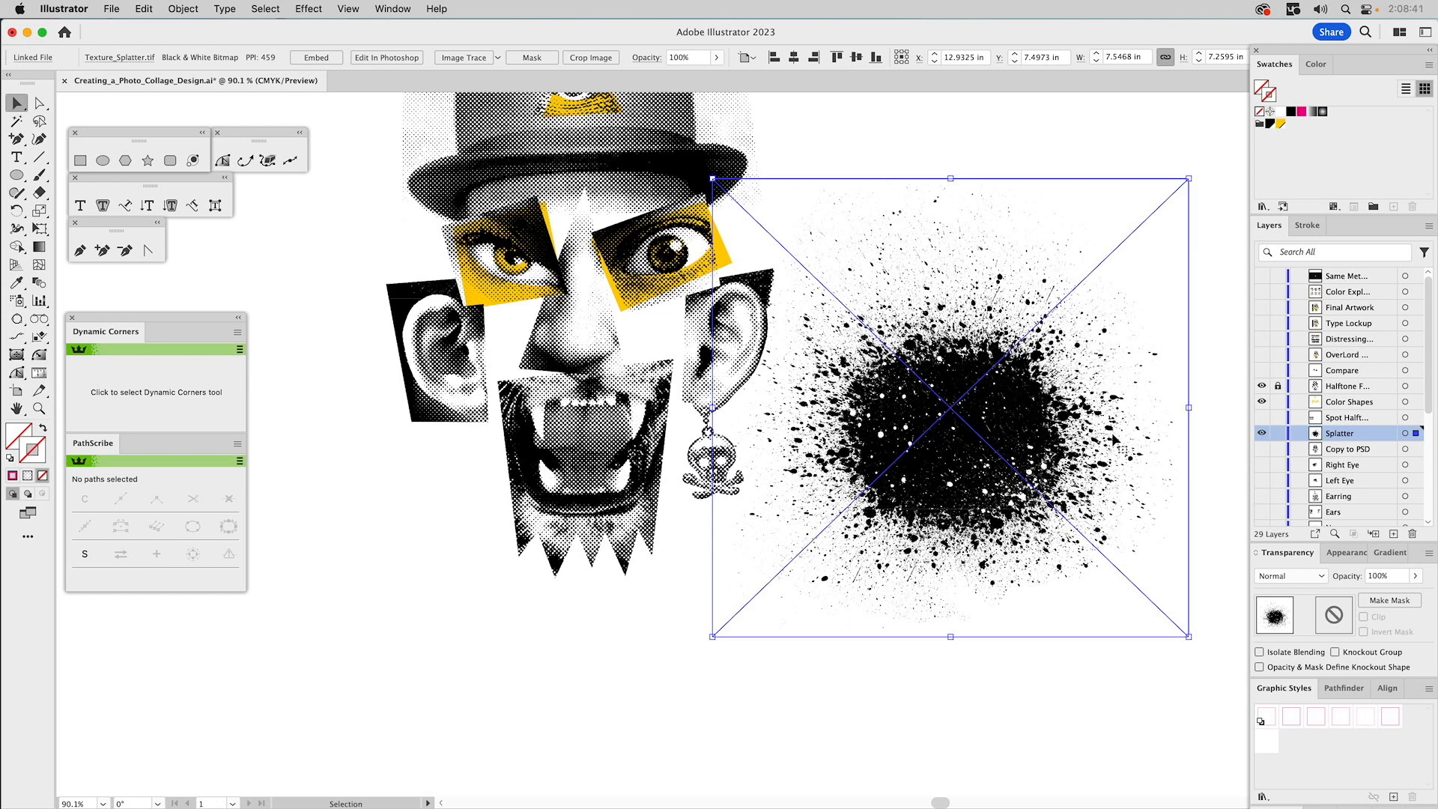
key(super+z)
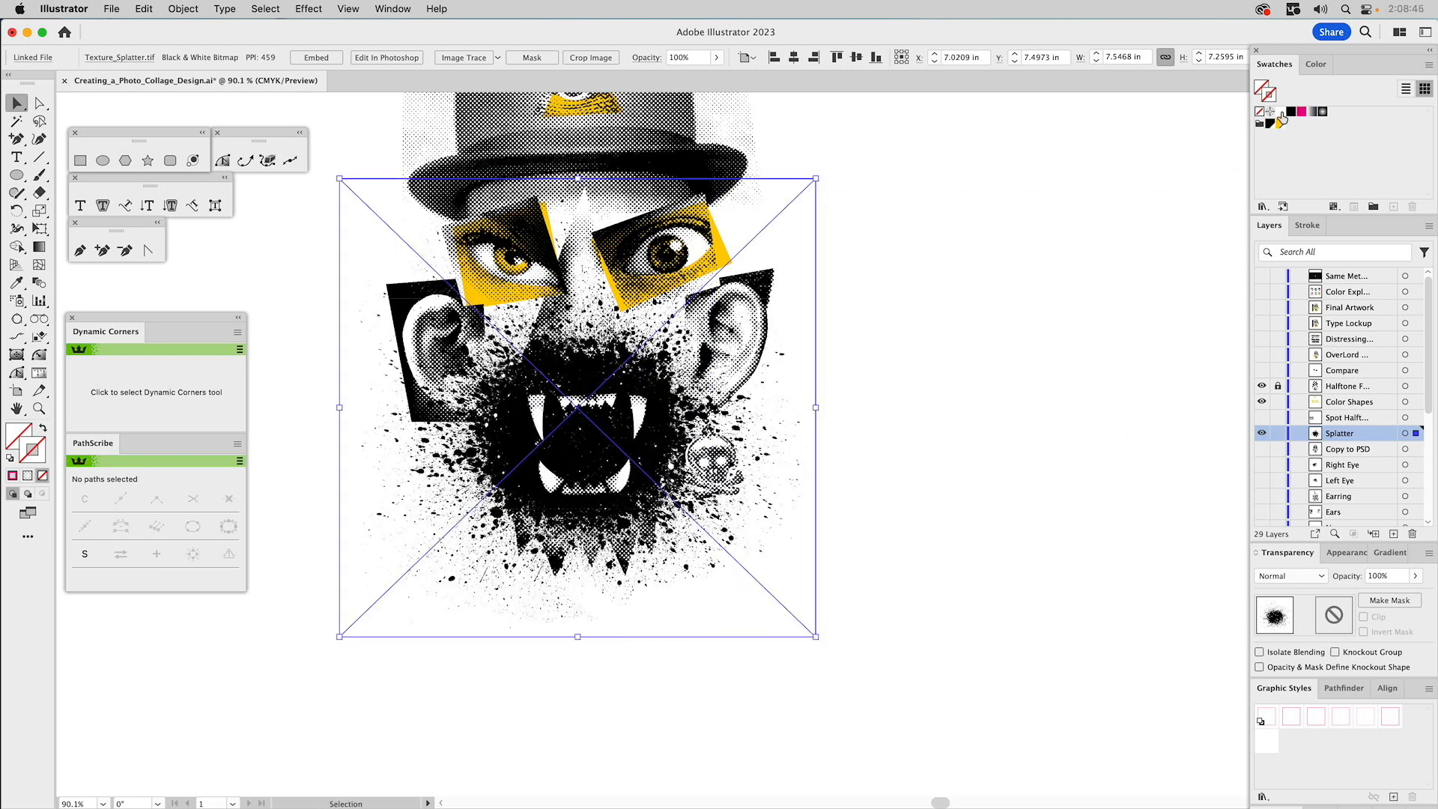
click(1261, 89)
click(1280, 126)
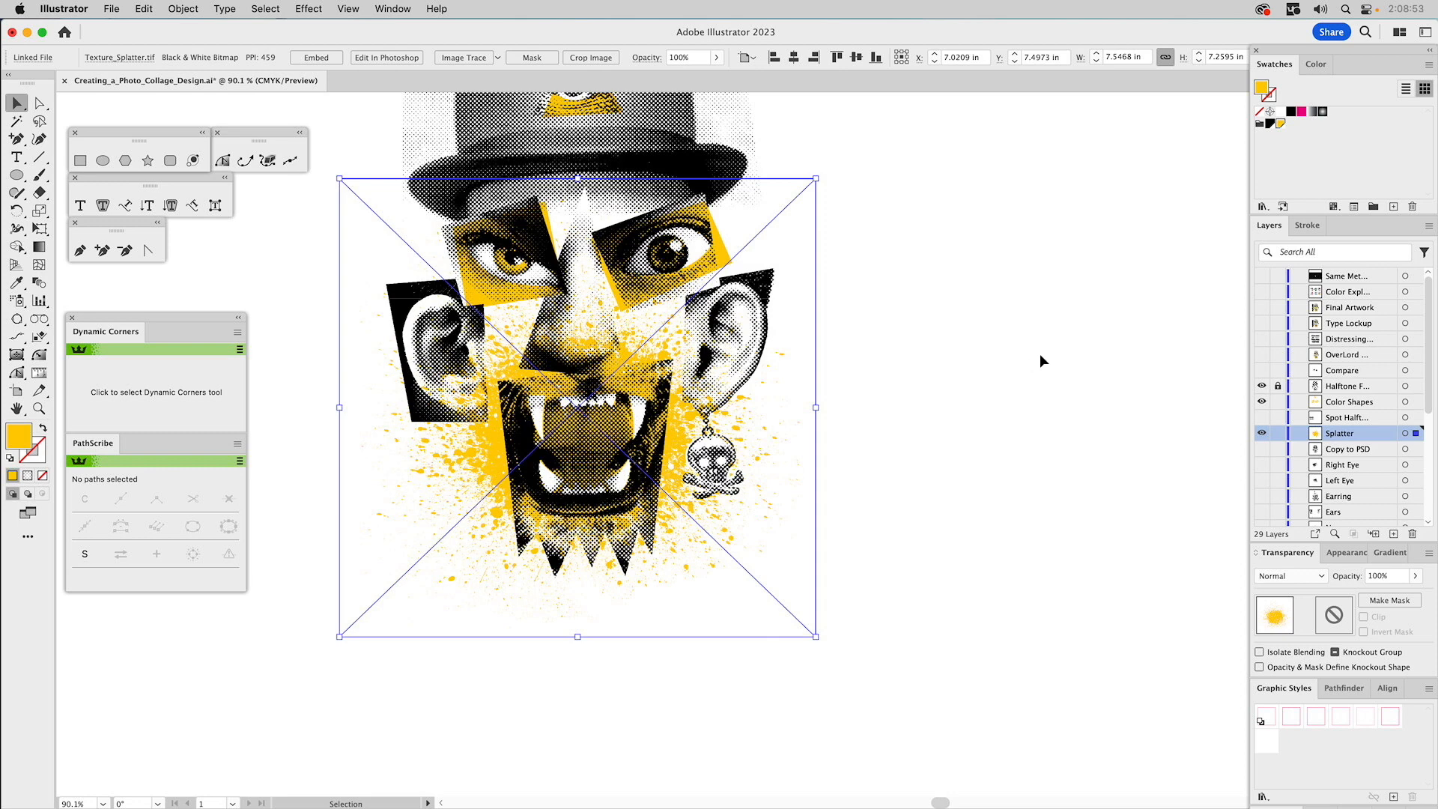
click(994, 348)
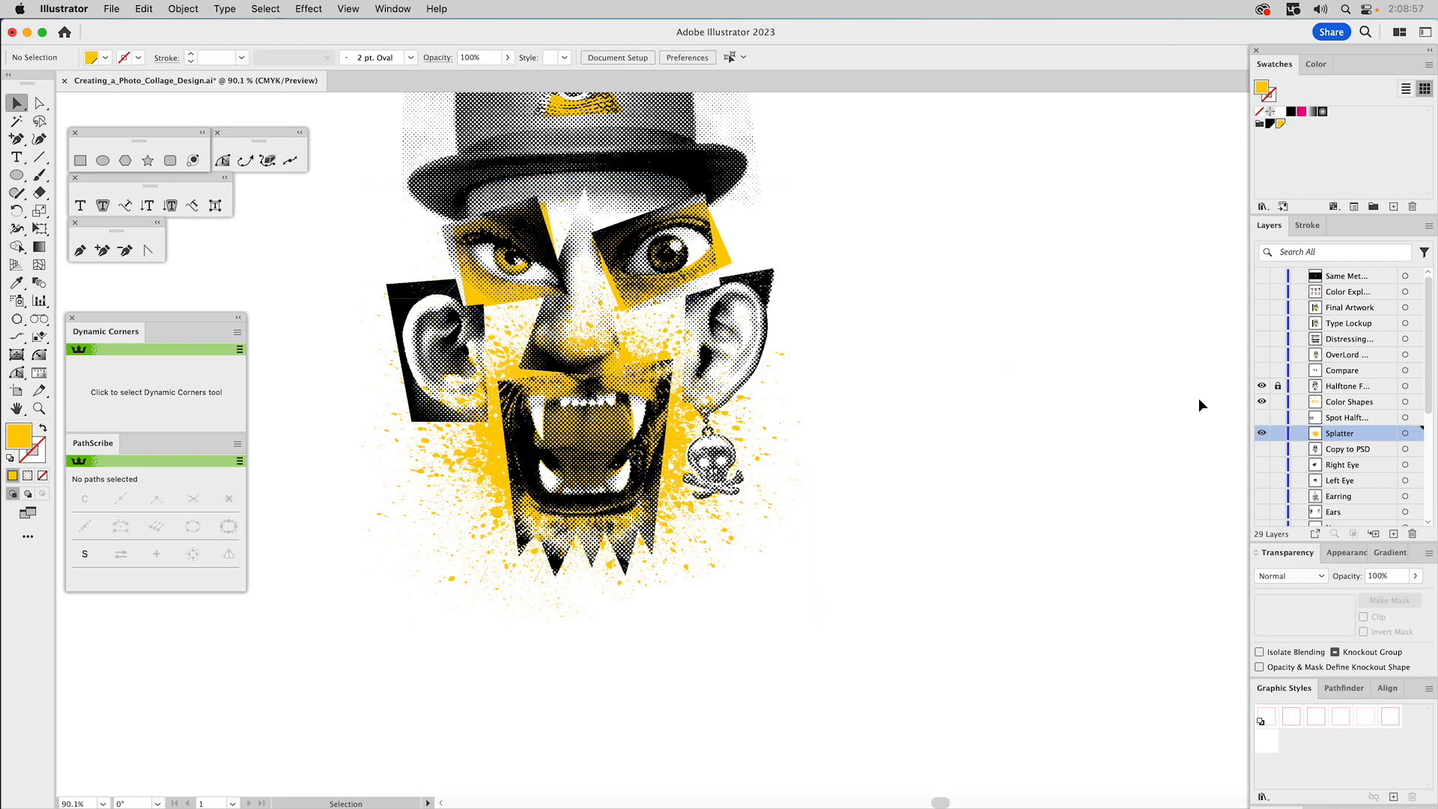
Show the spot halftone layer and make it active by selecting the solid black wavy shape beside the face.
drag(934, 324, 1156, 398)
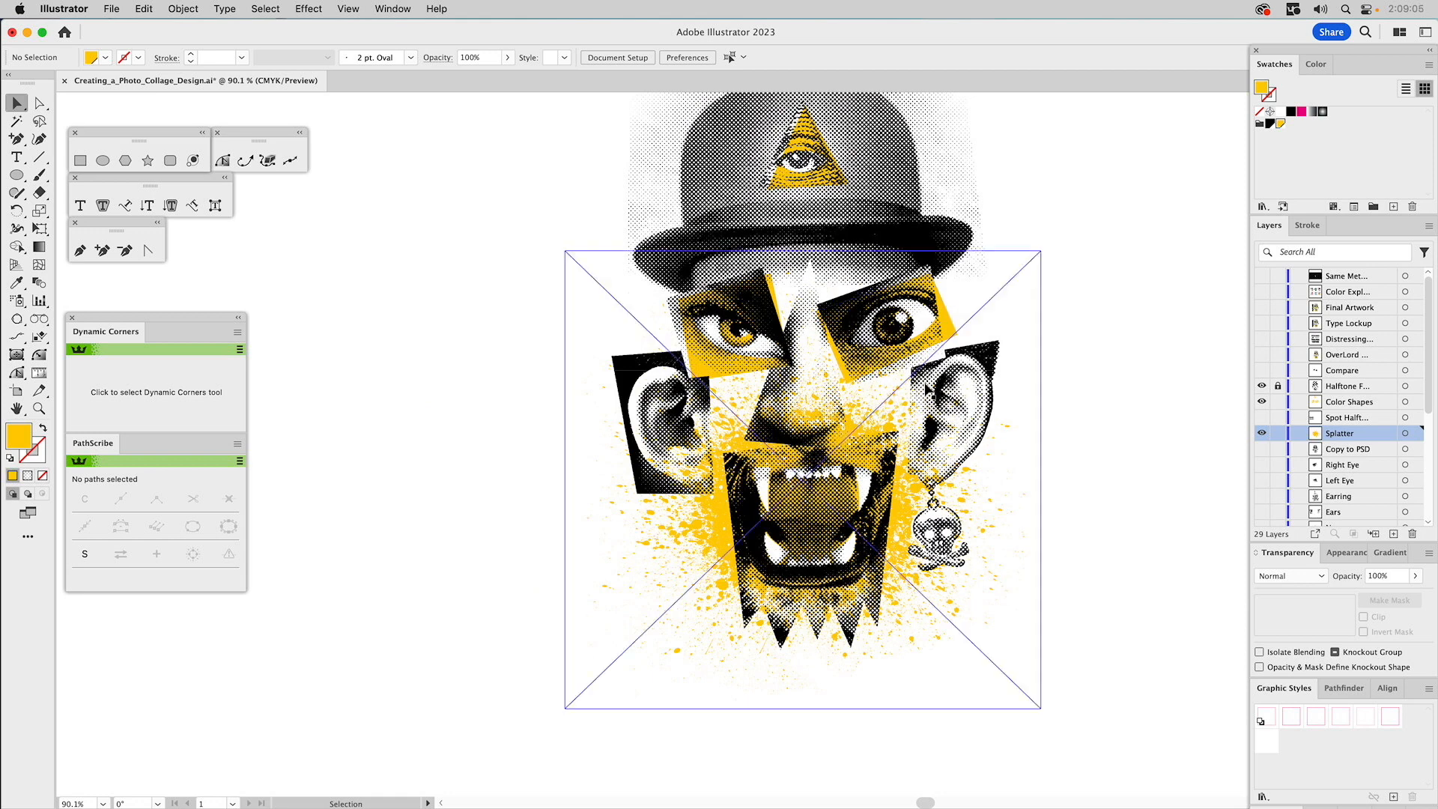
click(1262, 417)
drag(401, 389, 592, 393)
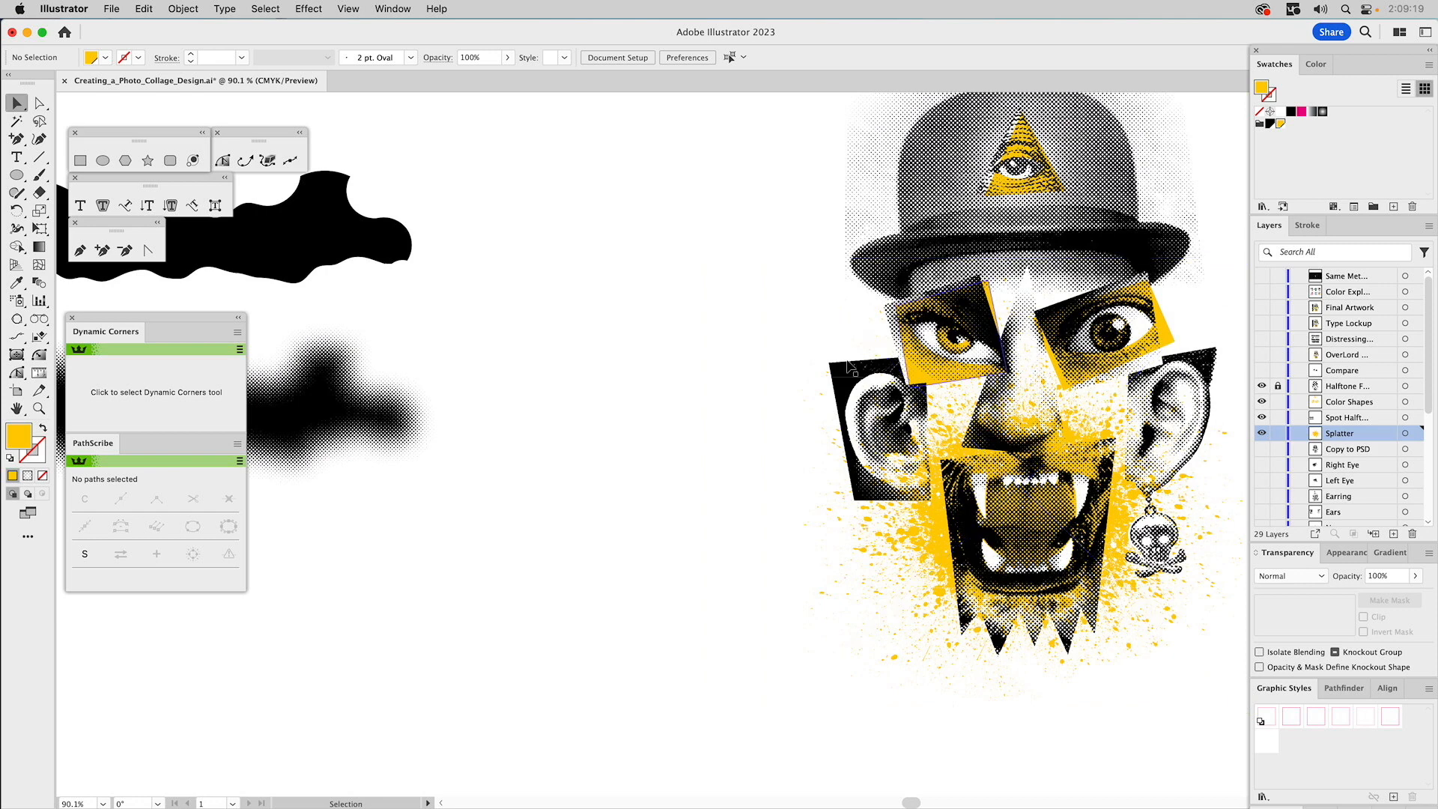
drag(491, 261, 1004, 270)
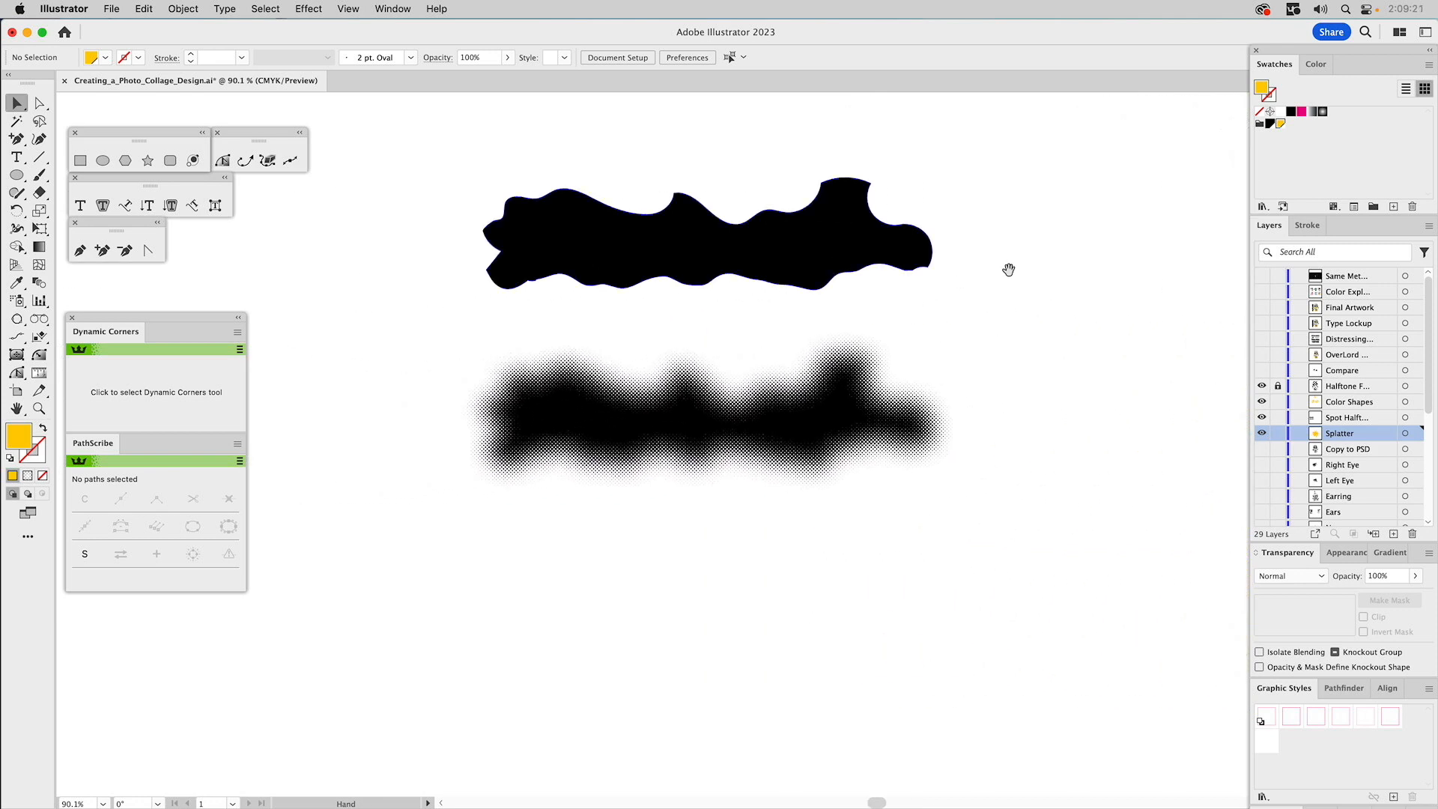
click(693, 239)
click(342, 248)
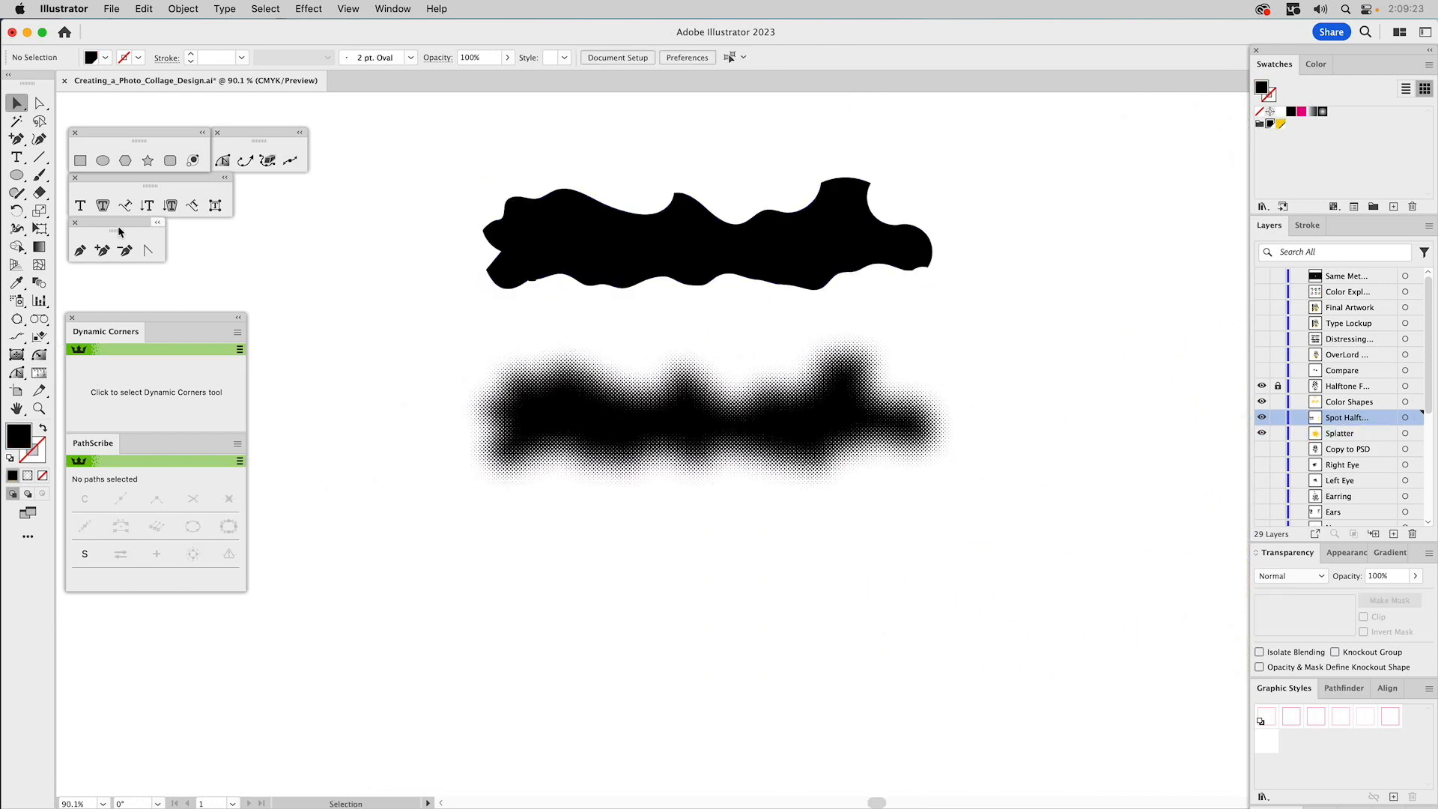
Draw a closed wavy Pencil shape about 8.6 in wide and 2.7 in tall below the freeform halftone, keeping the current tool options.
drag(19, 201, 62, 215)
double_click(18, 195)
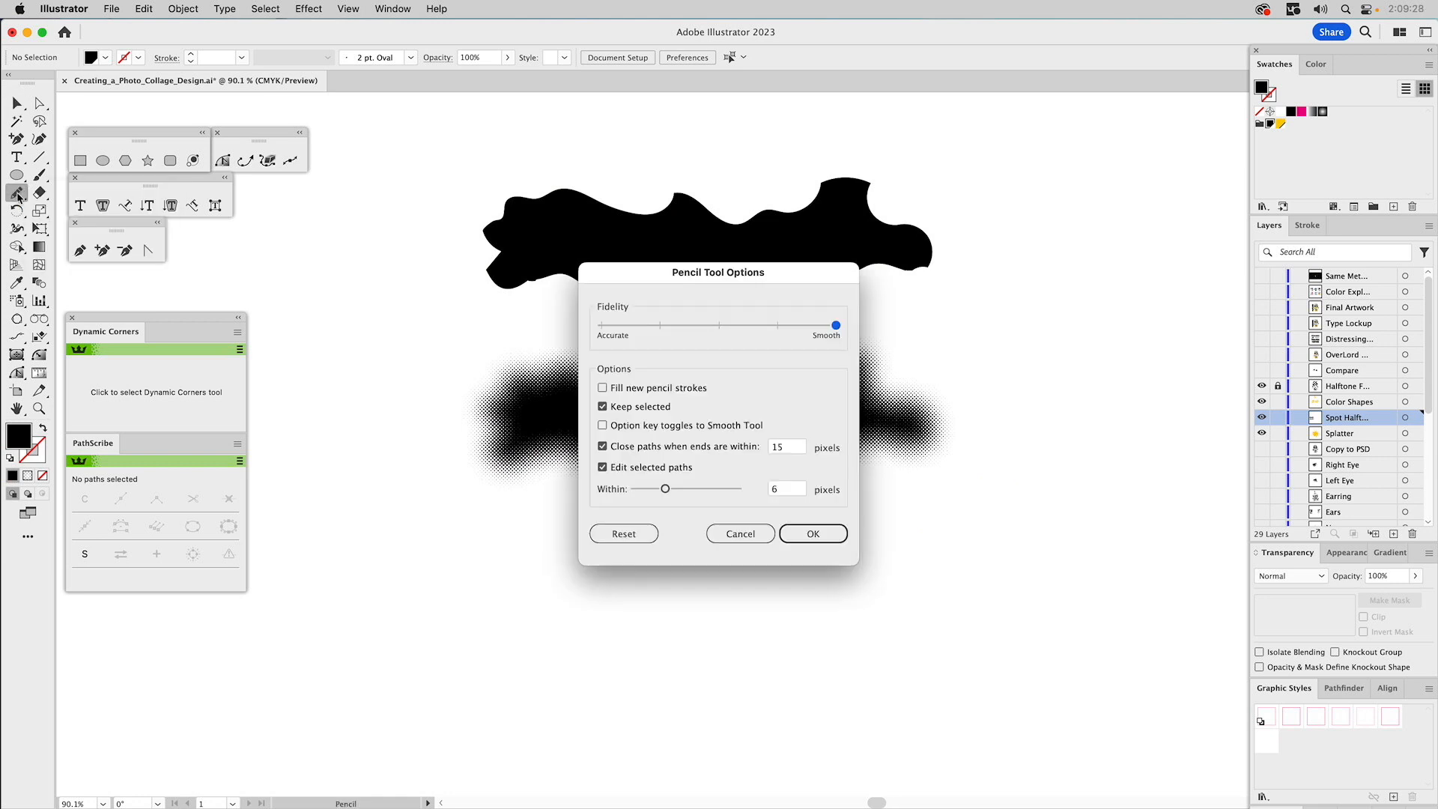
click(814, 534)
mouse_move(572, 561)
mouse_down()
mouse_move(501, 540)
mouse_move(474, 564)
mouse_move(459, 583)
mouse_move(502, 601)
mouse_move(482, 627)
mouse_move(485, 662)
mouse_move(607, 618)
mouse_move(732, 628)
mouse_move(796, 606)
mouse_move(874, 631)
mouse_move(956, 624)
mouse_move(994, 600)
mouse_move(950, 570)
mouse_move(975, 535)
mouse_move(886, 515)
mouse_move(842, 564)
mouse_move(773, 522)
mouse_move(713, 528)
mouse_move(682, 559)
mouse_move(610, 542)
mouse_move(573, 561)
mouse_up()
drag(577, 556, 578, 556)
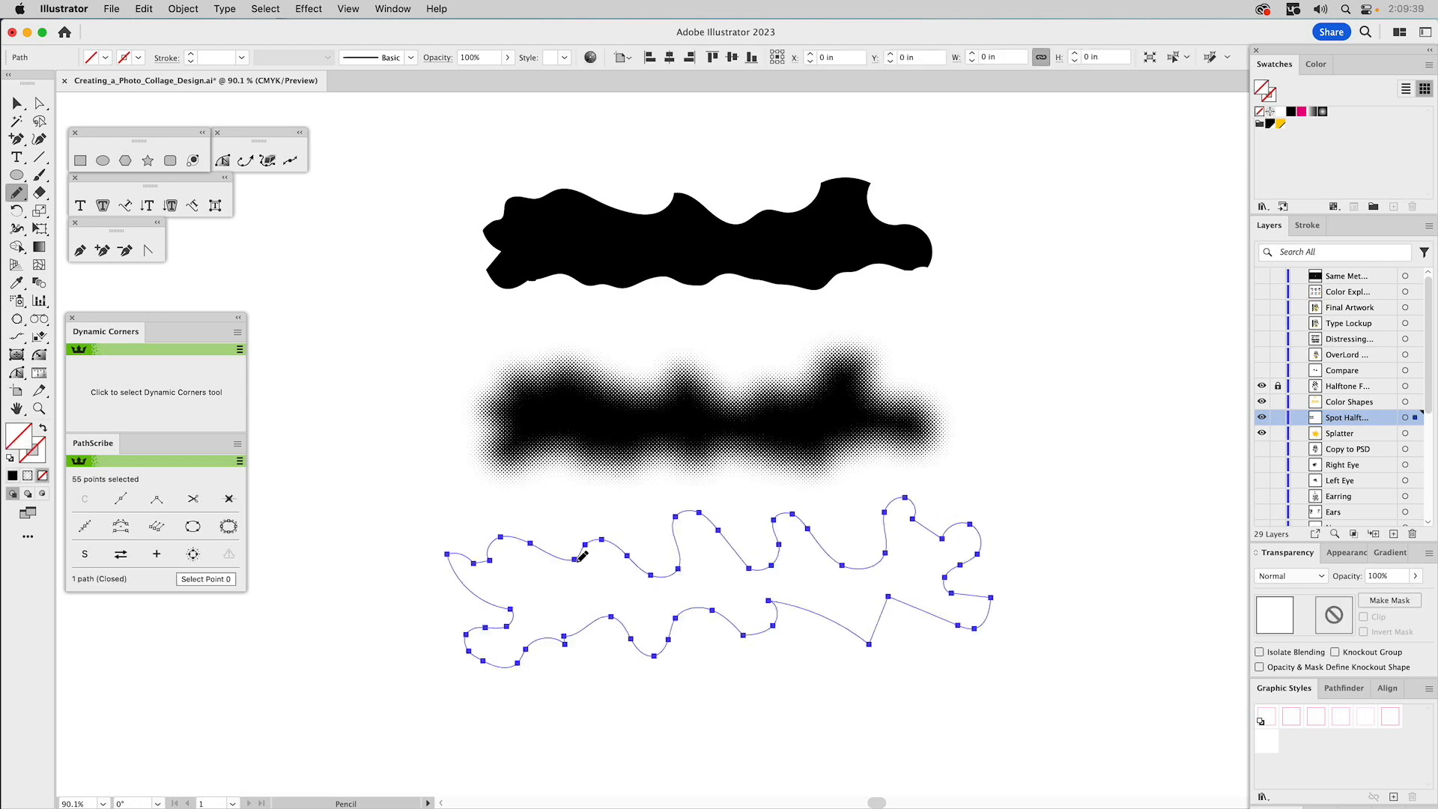
Sample the upper wavy shape's black fill onto the new pencil-drawn shape.
key(i)
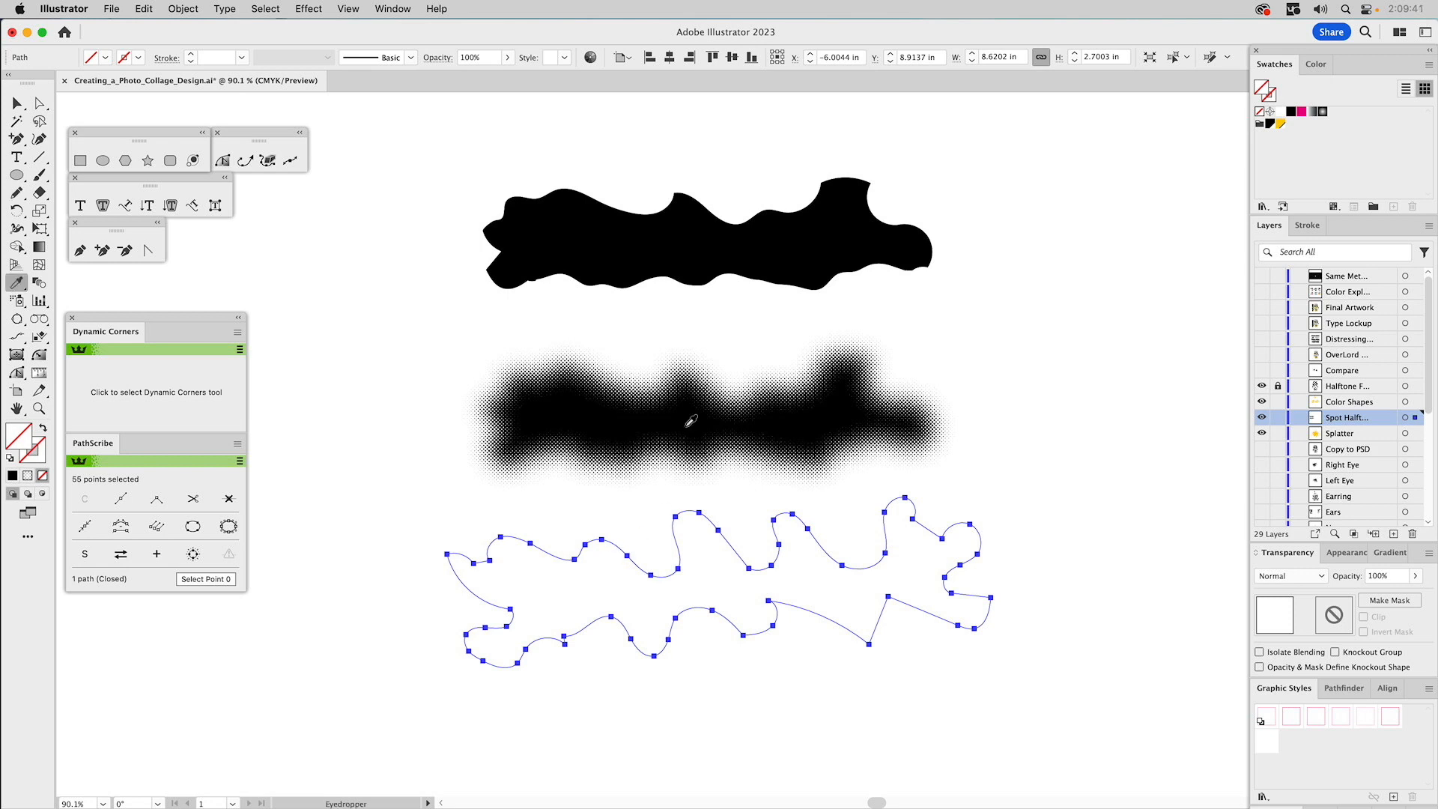
click(693, 216)
key(v)
super+click(415, 194)
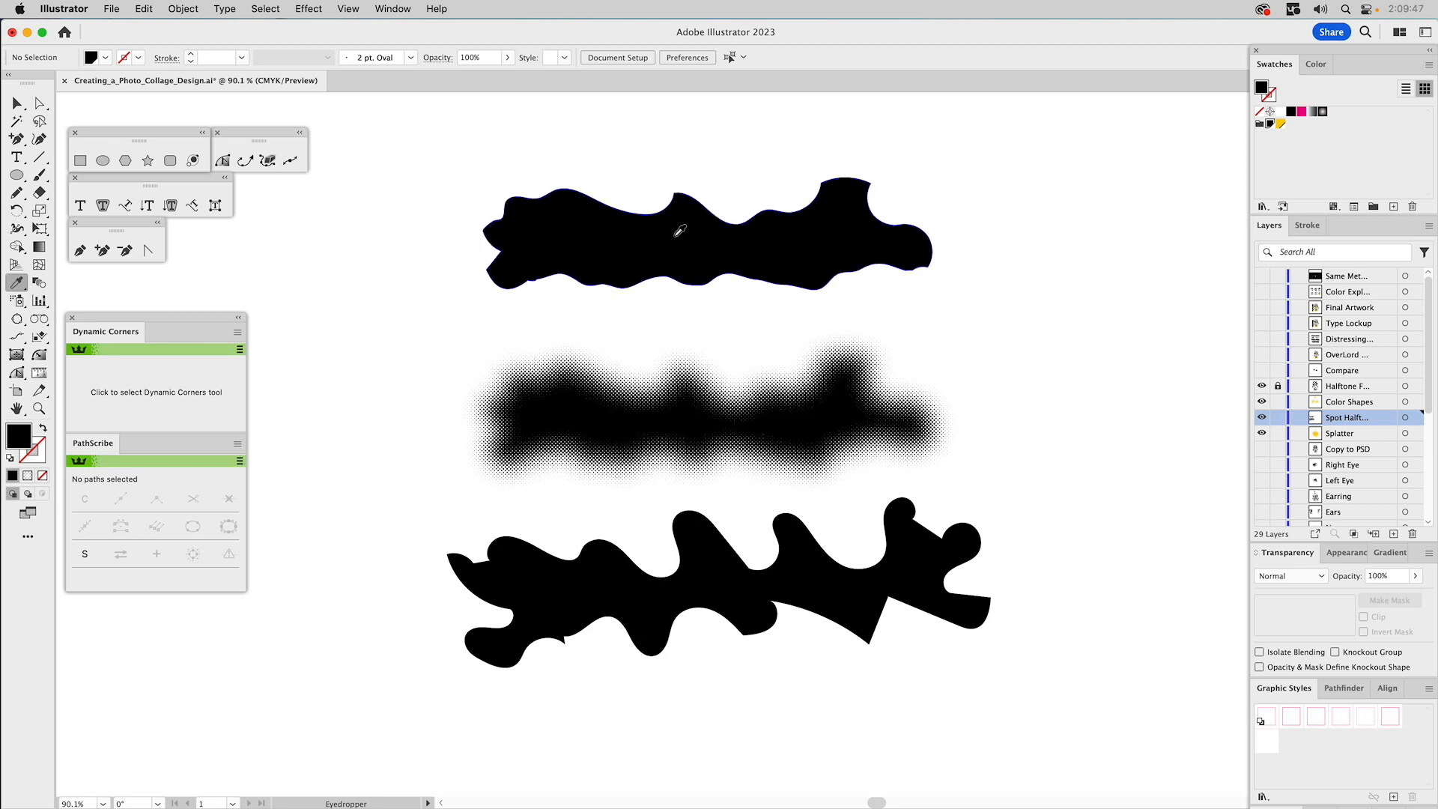
Compare the solid wavy shape, its halftone bitmap version and the new pencil shape by selecting each in turn.
key(v)
click(652, 249)
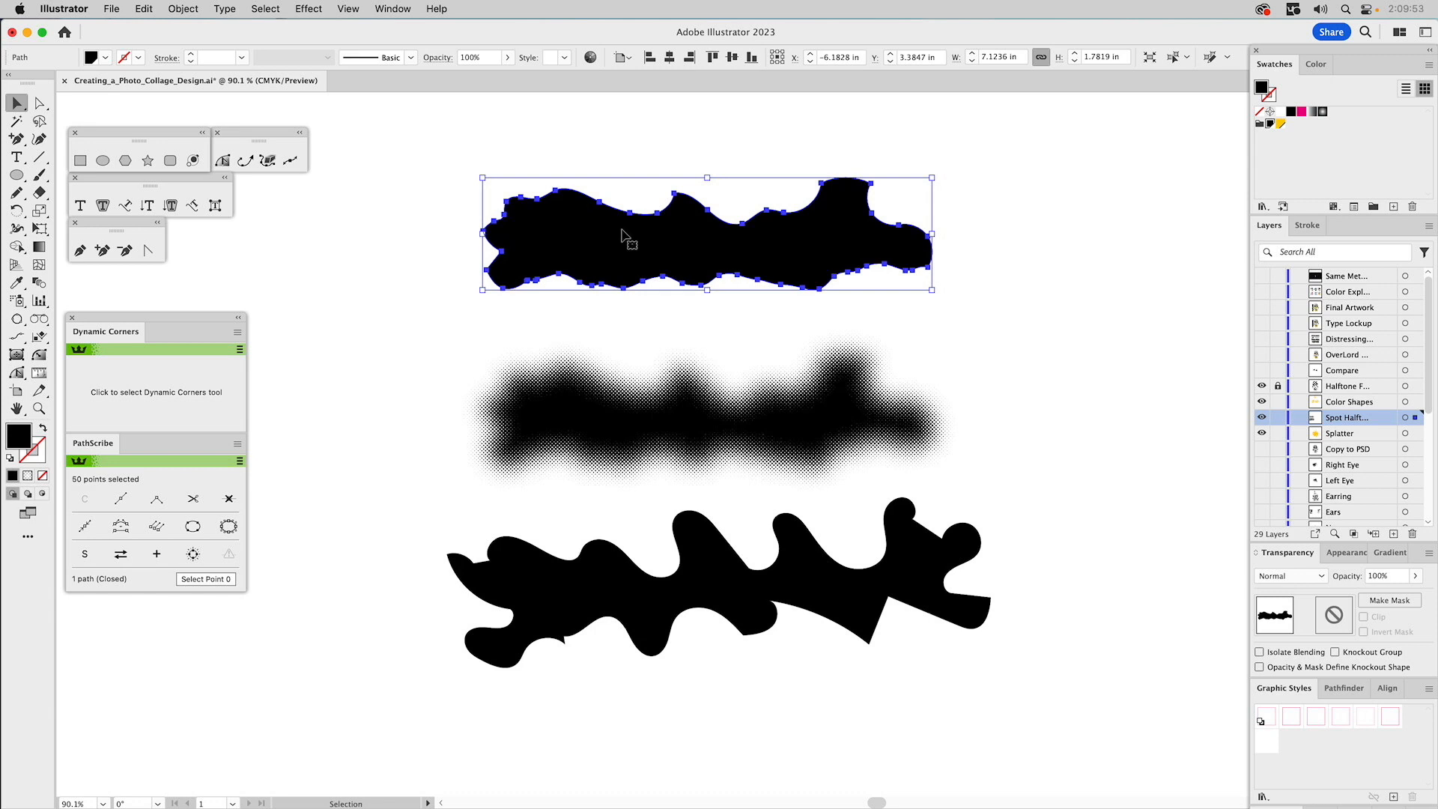
click(619, 415)
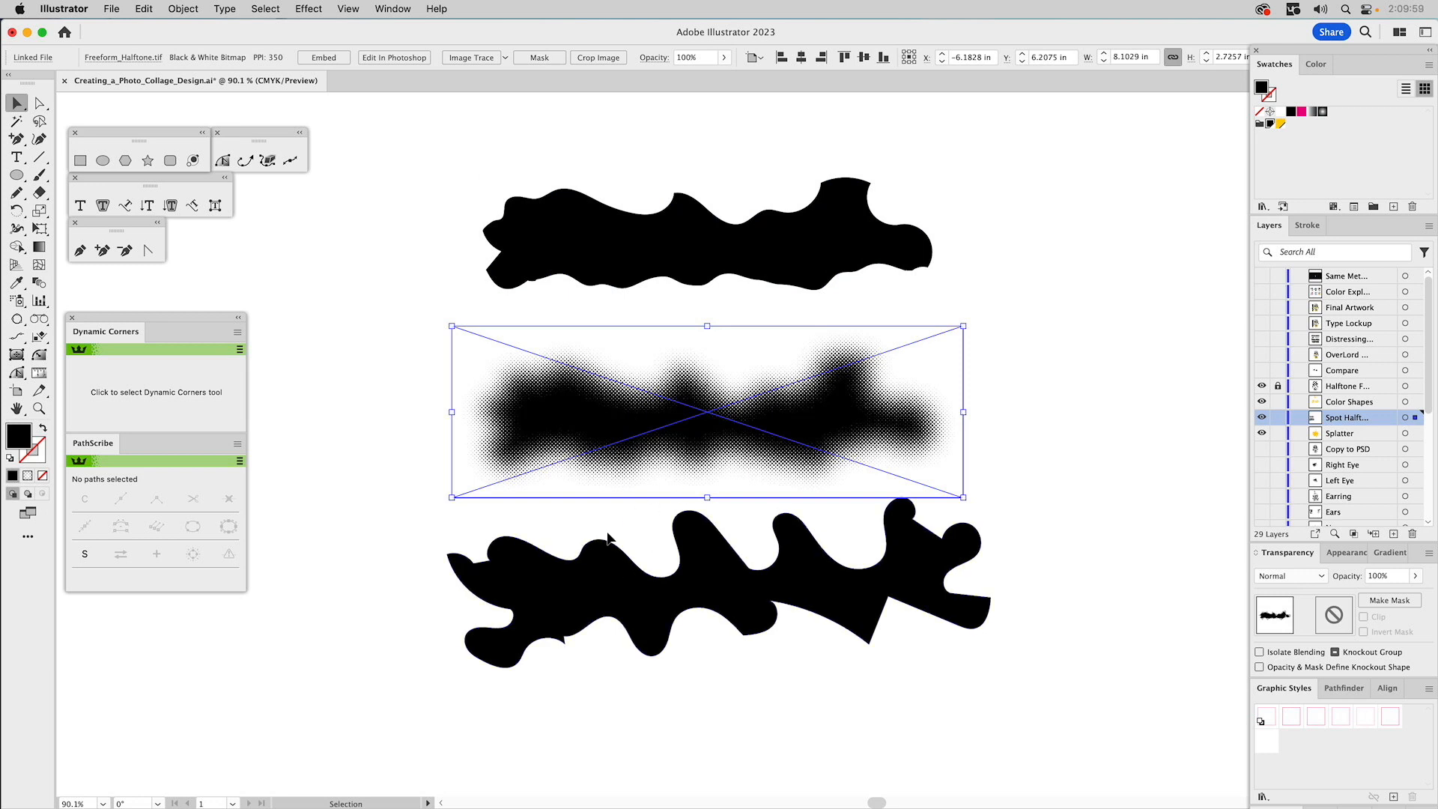
click(526, 569)
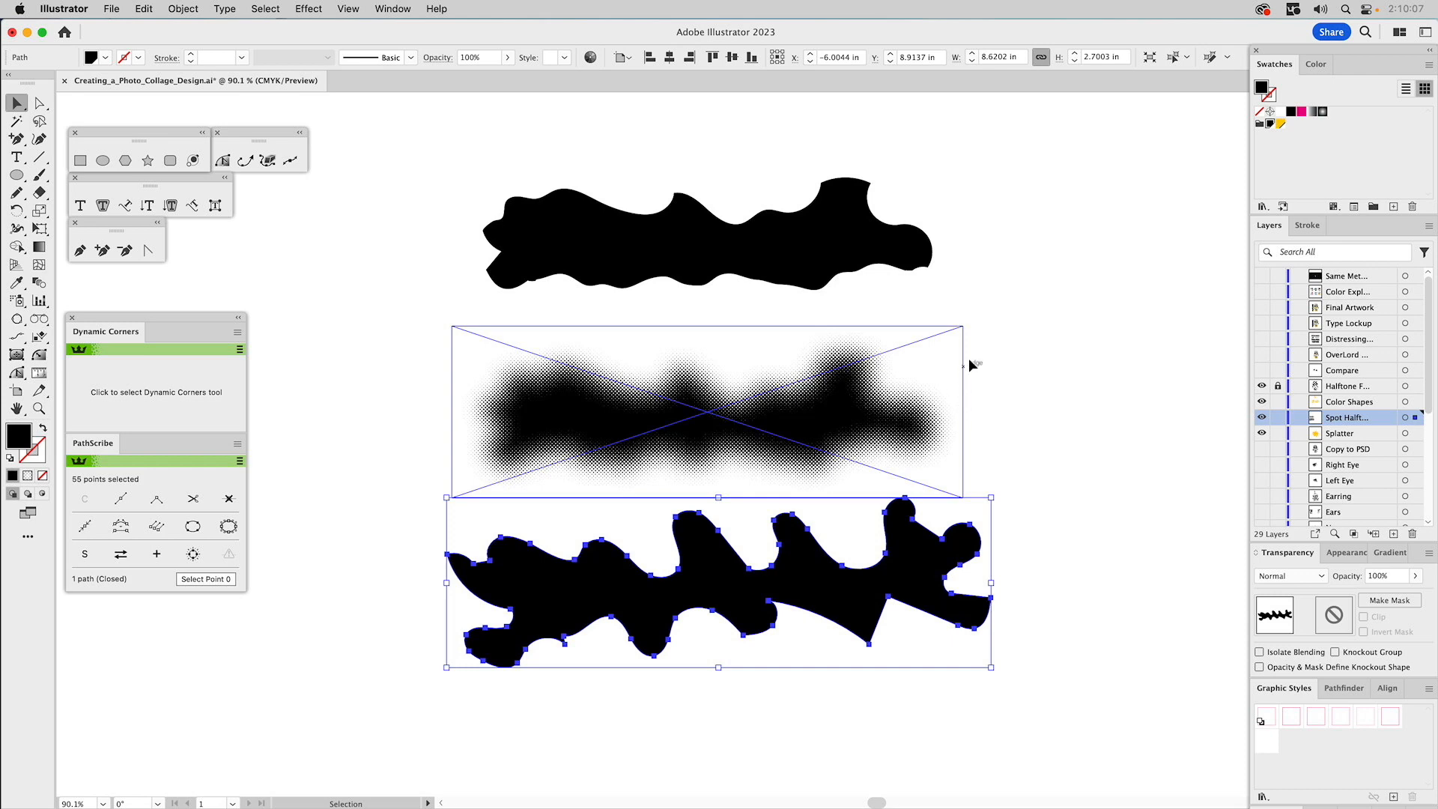
click(1037, 311)
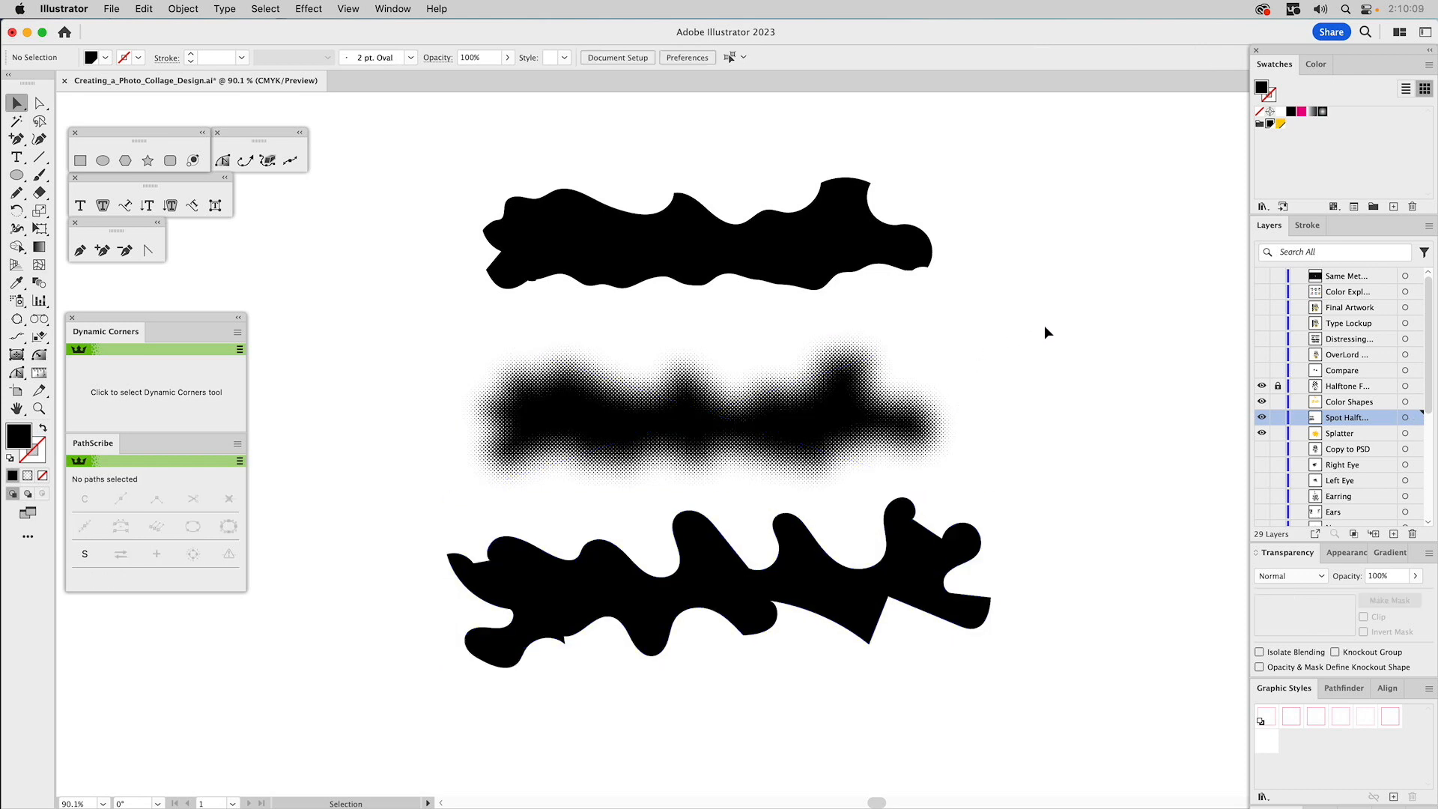
Move the freeform halftone bitmap horizontally to about X 1.735 in, overlapping the ear beside the yellow eye, and fill it with magenta.
drag(1056, 353, 681, 358)
drag(369, 398, 856, 406)
drag(850, 400, 421, 405)
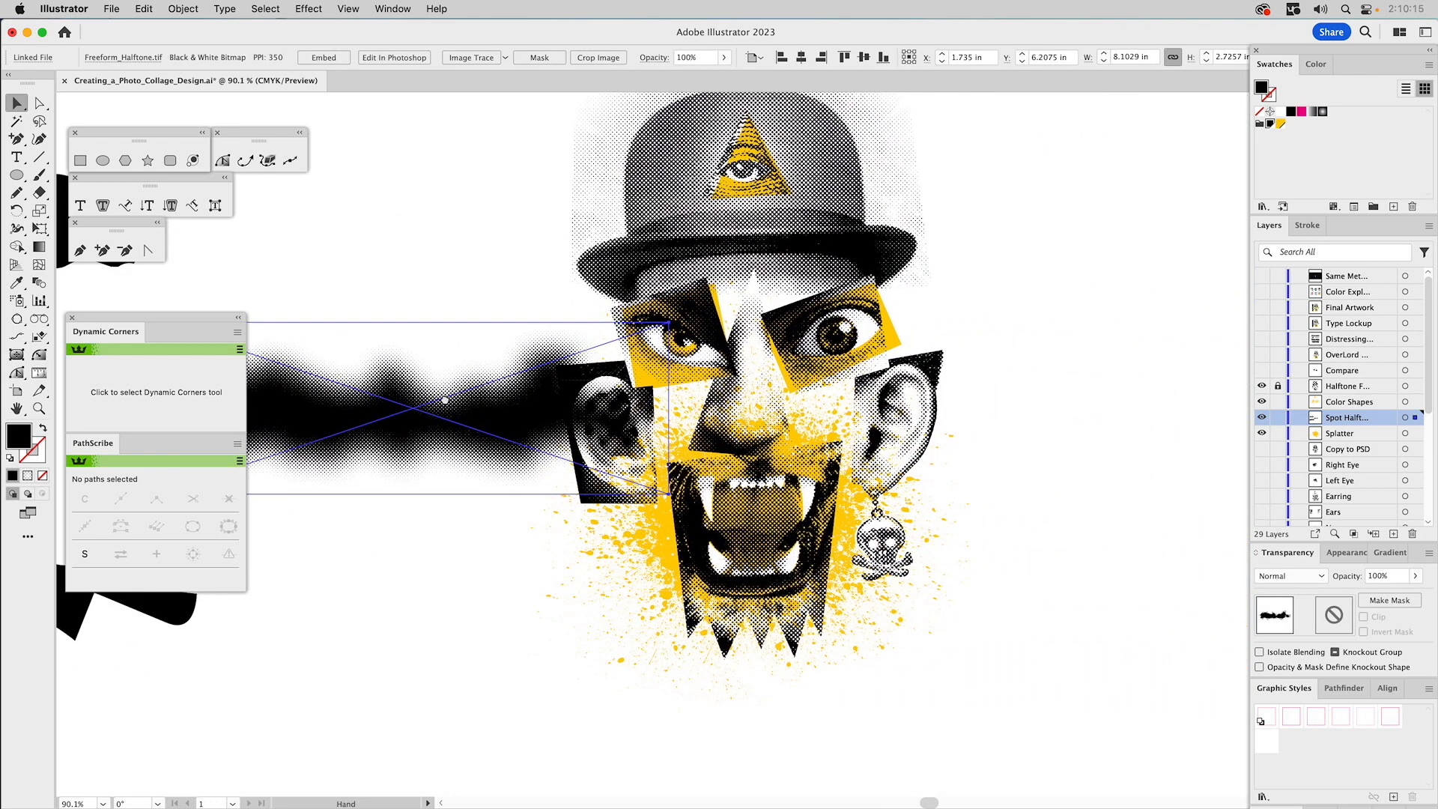
click(1302, 111)
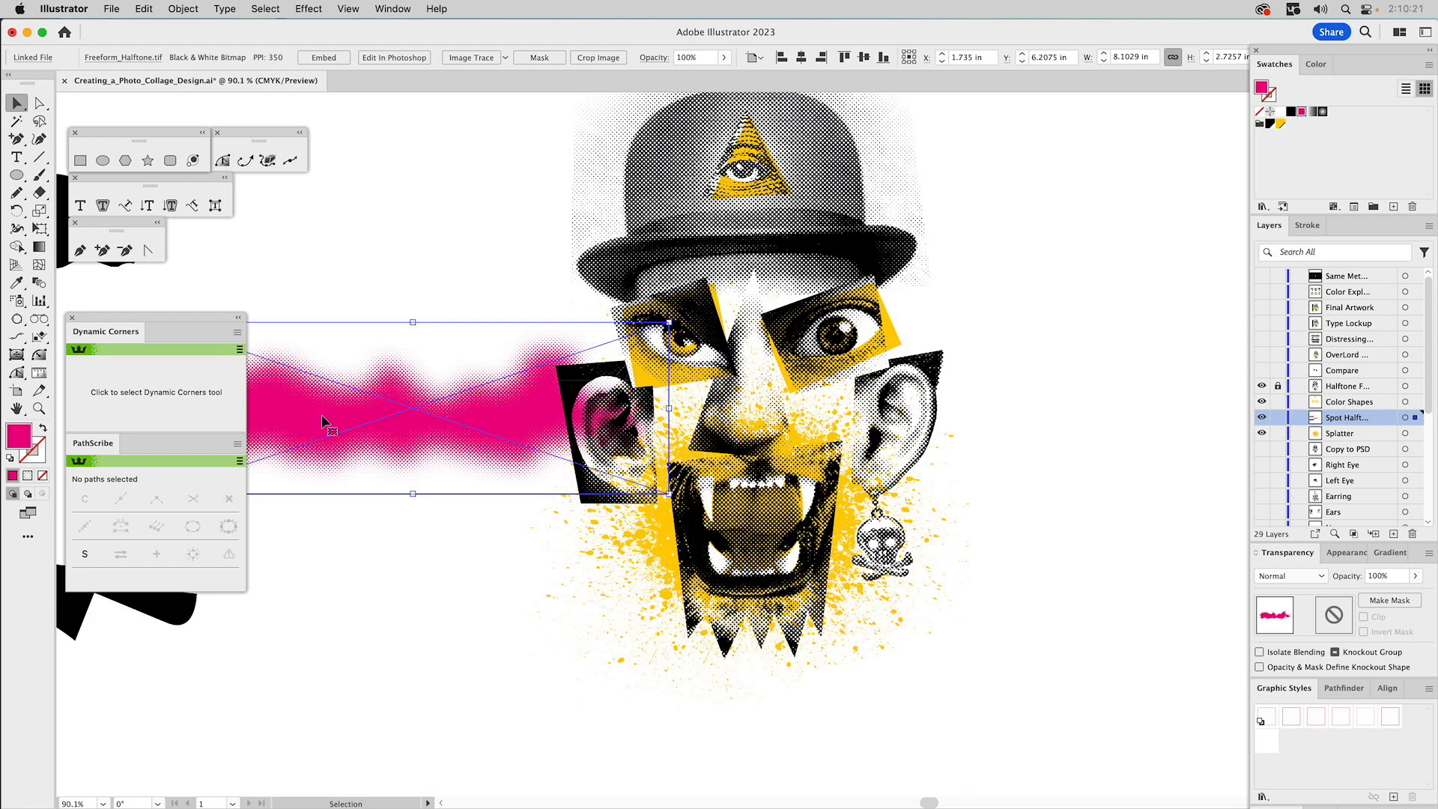
Move the magenta freeform halftone horizontally across the face to about X 7.077 in and recolor it white.
drag(321, 416, 658, 436)
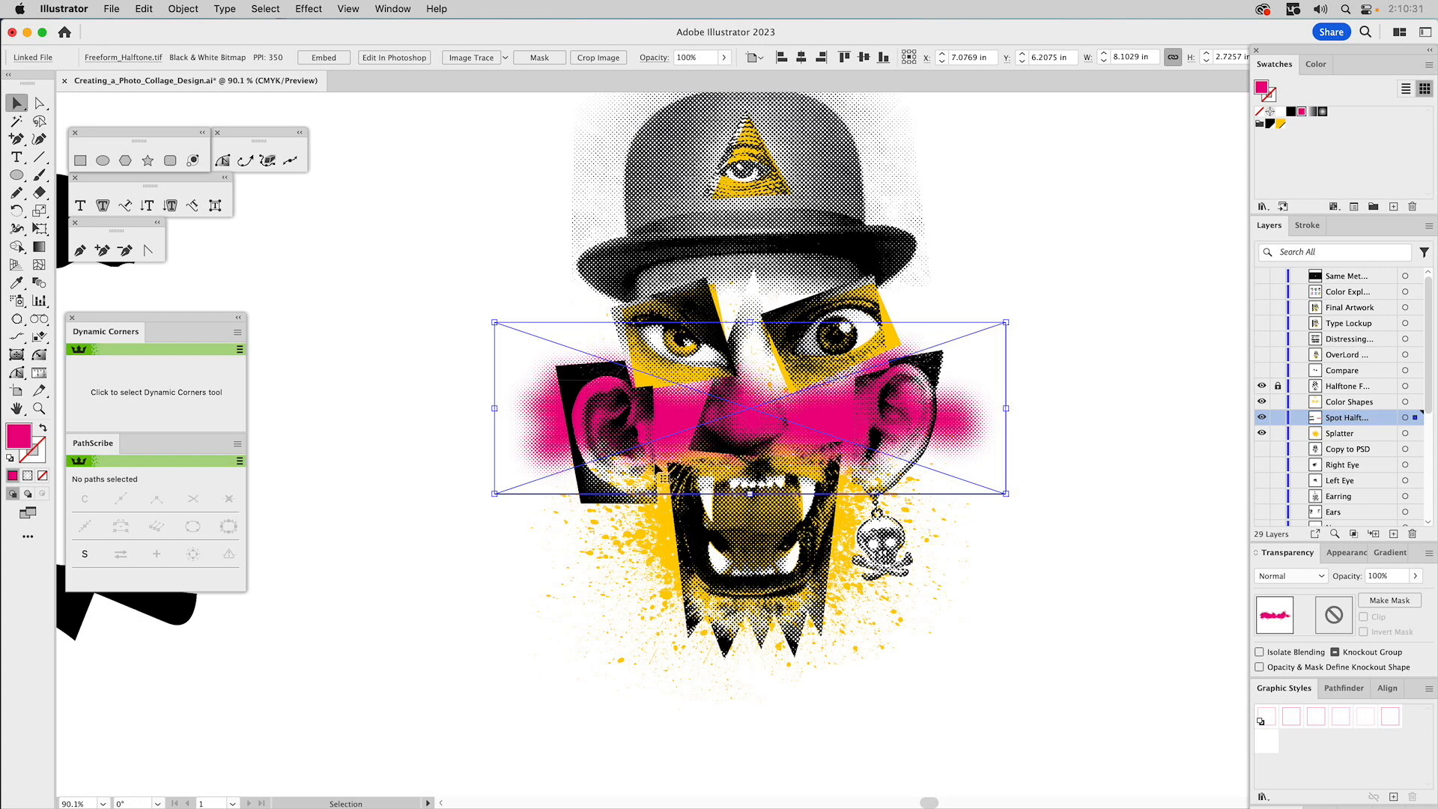
click(1280, 112)
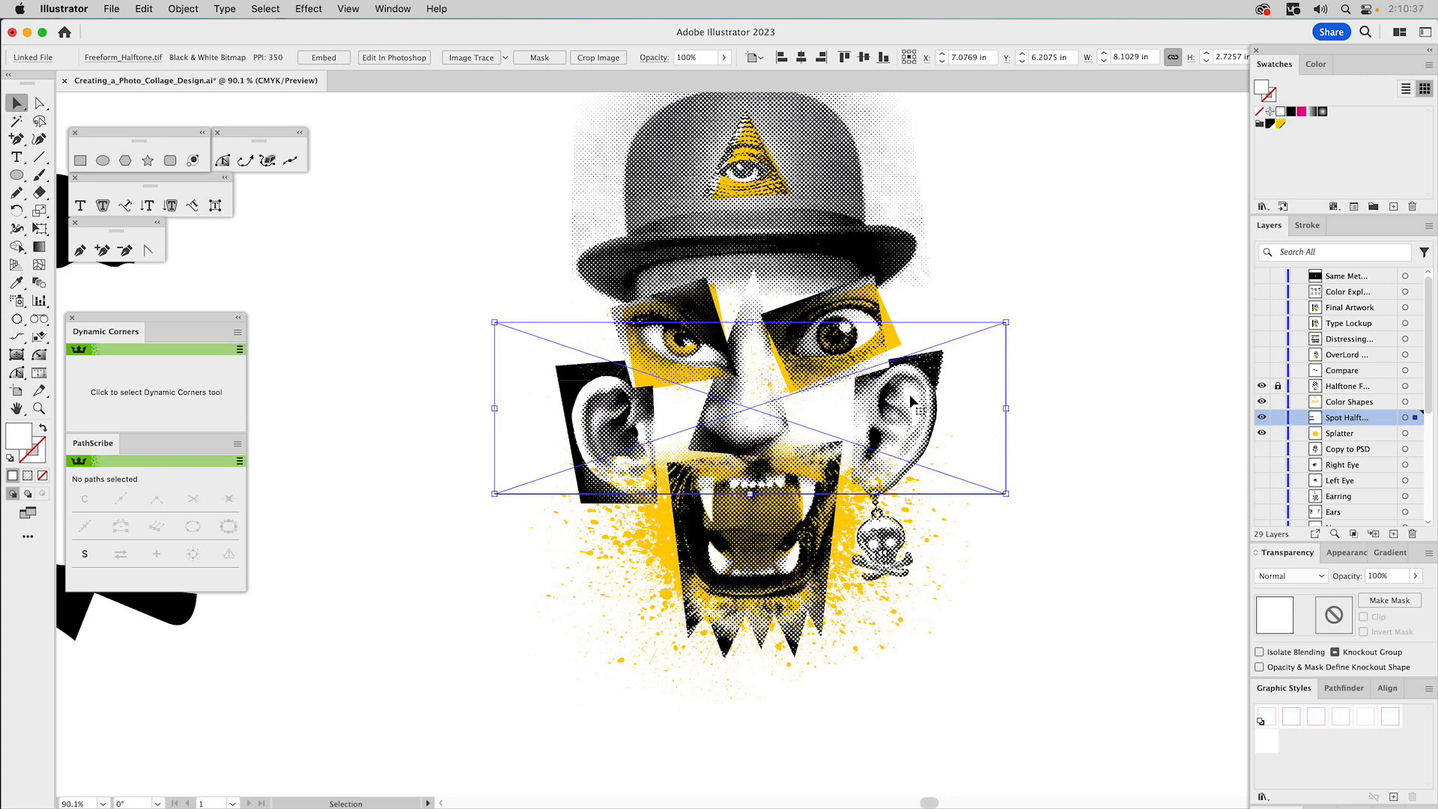
click(1112, 340)
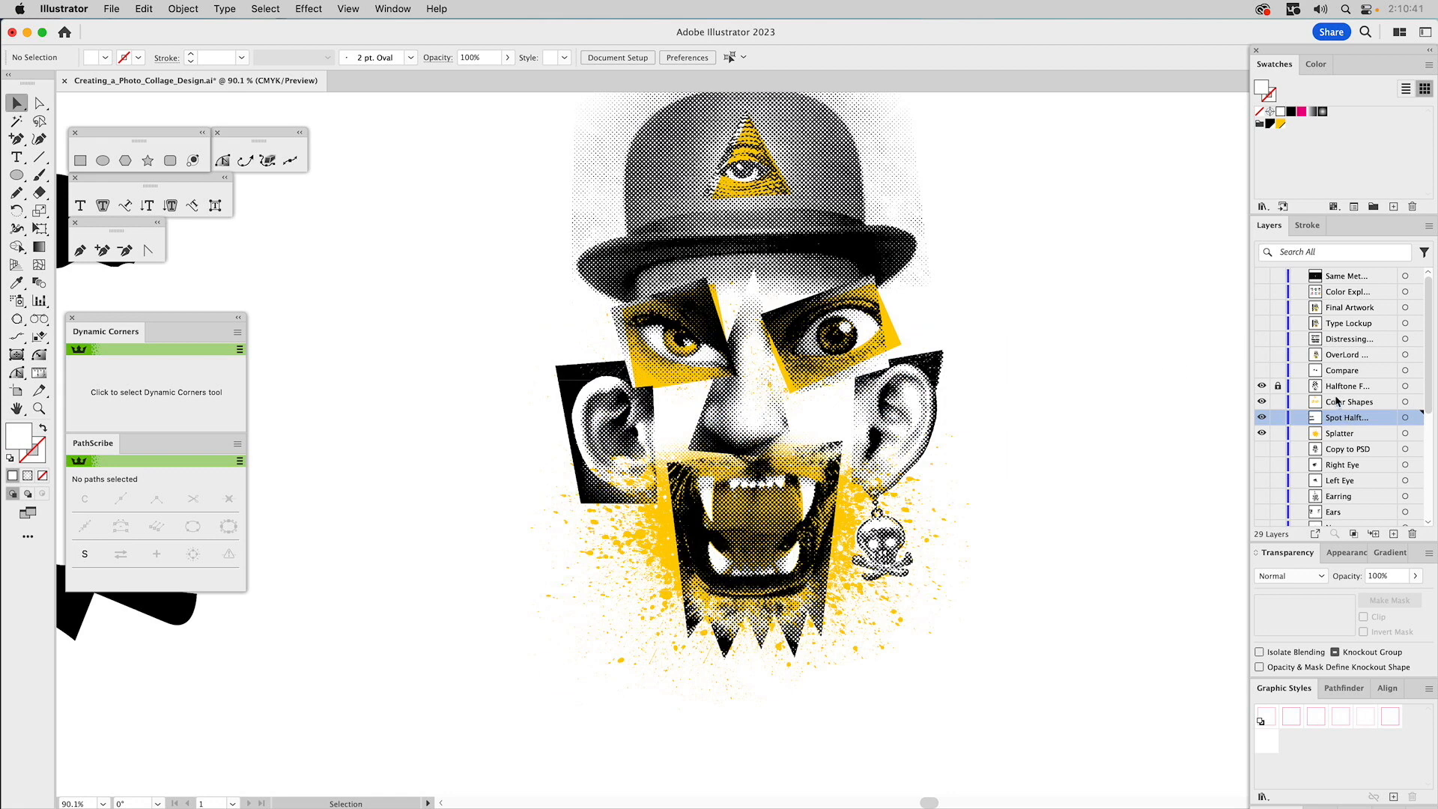
Place the Color Shapes layer beneath the spot halftone layer and lock the spot halftone layer.
drag(1340, 405, 1343, 430)
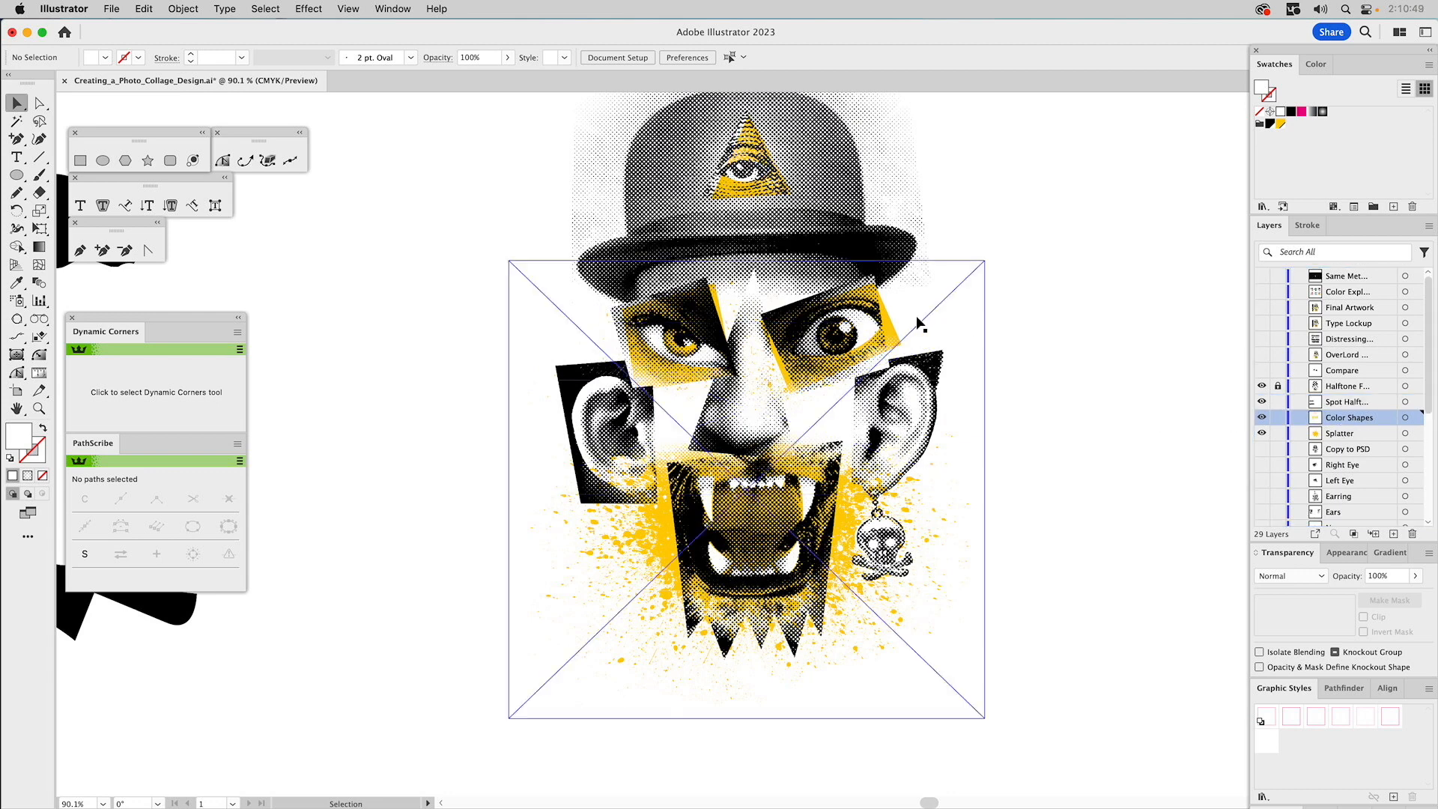
click(1278, 402)
key(a)
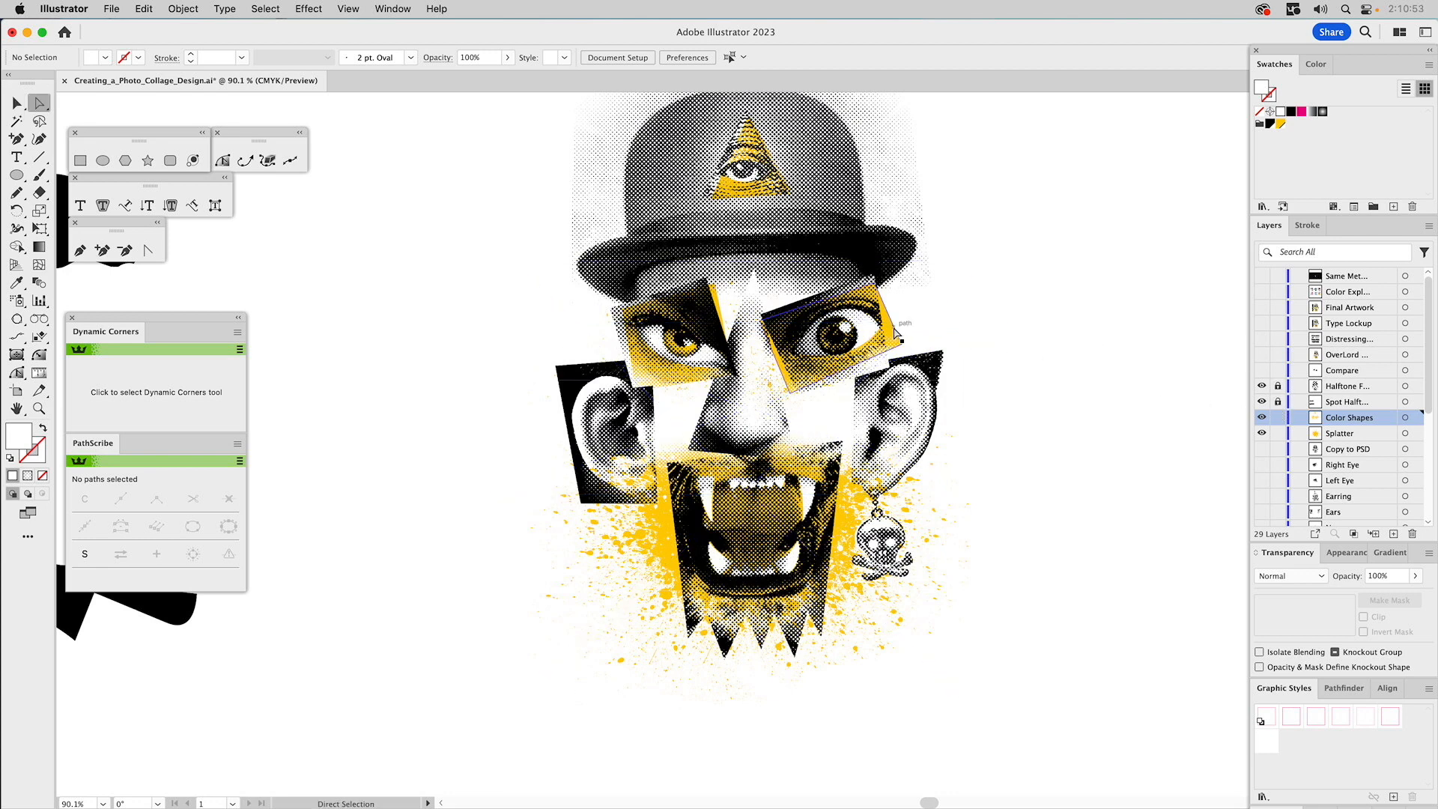
drag(903, 336, 905, 350)
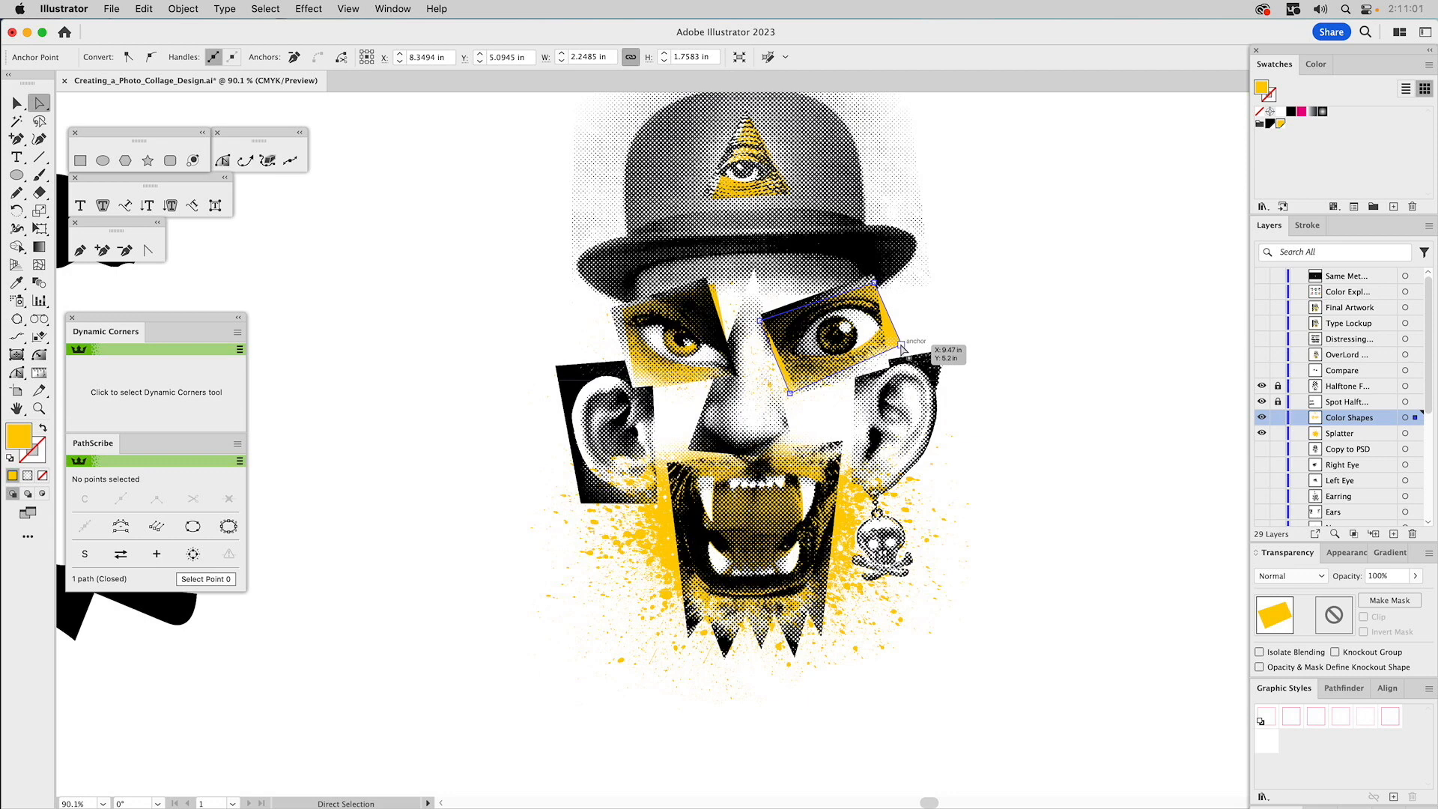
drag(903, 348, 882, 363)
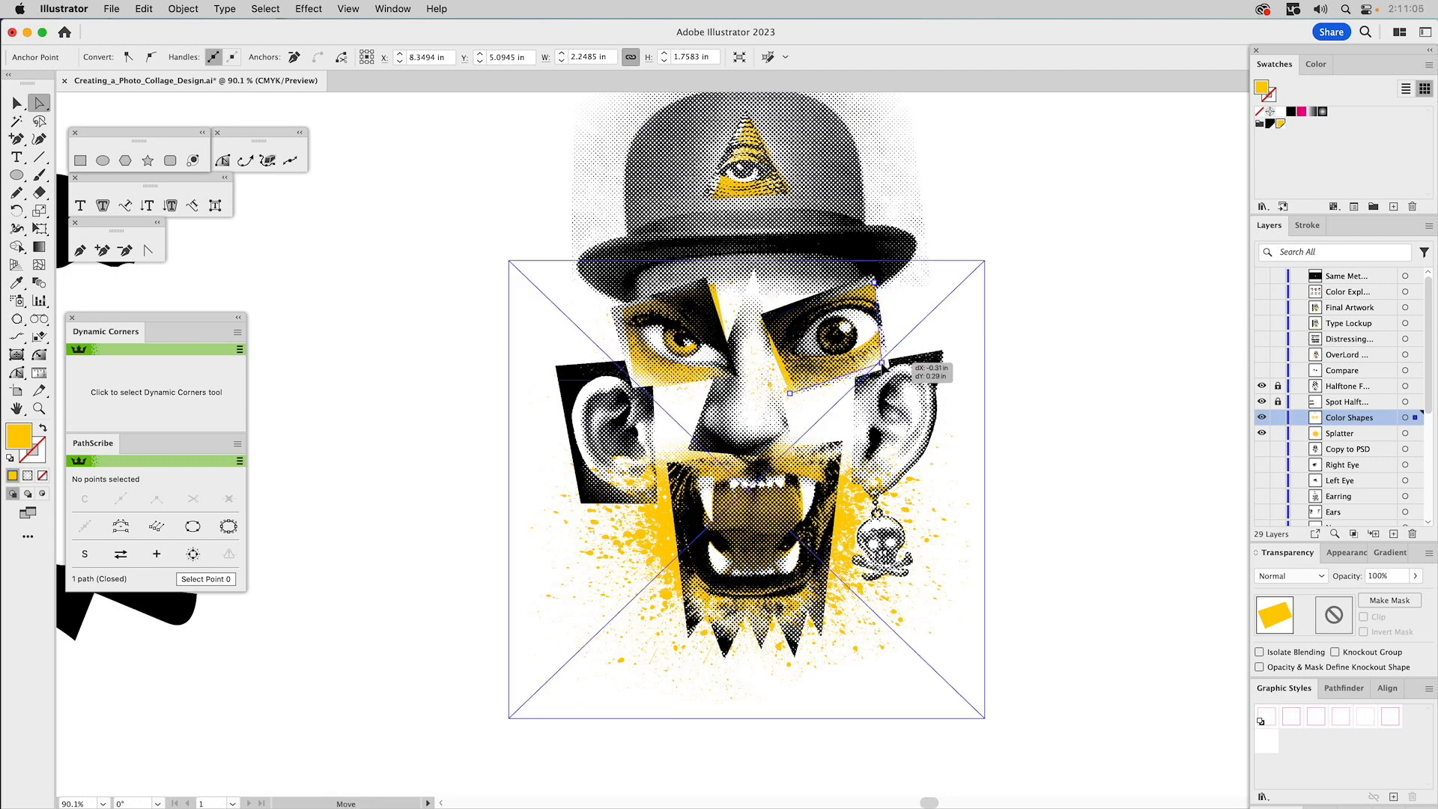
click(1111, 346)
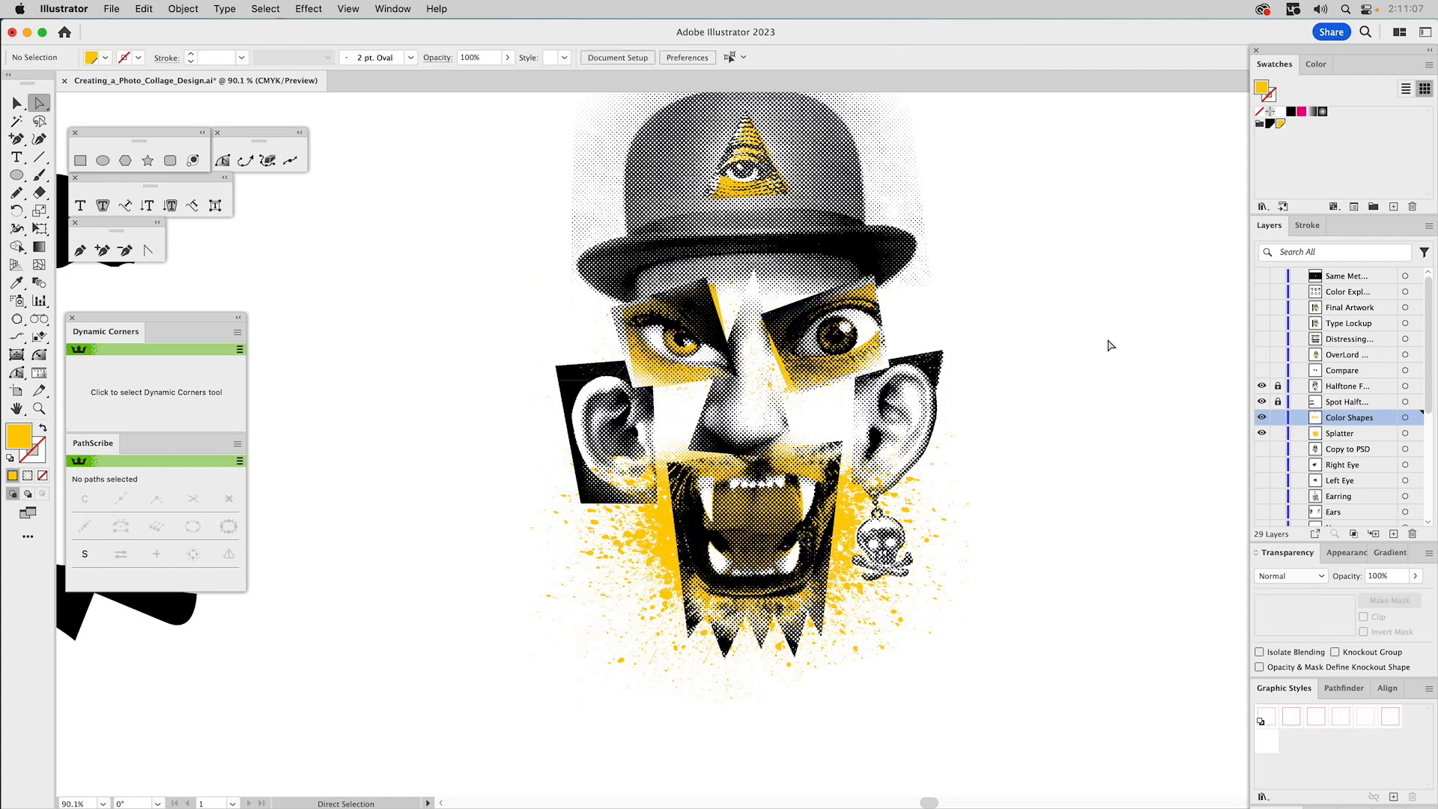
Pull the lower outer corner anchor of the yellow shape behind the right-hand eye inward to about X 9.21 in, Y 5.48 in.
click(901, 345)
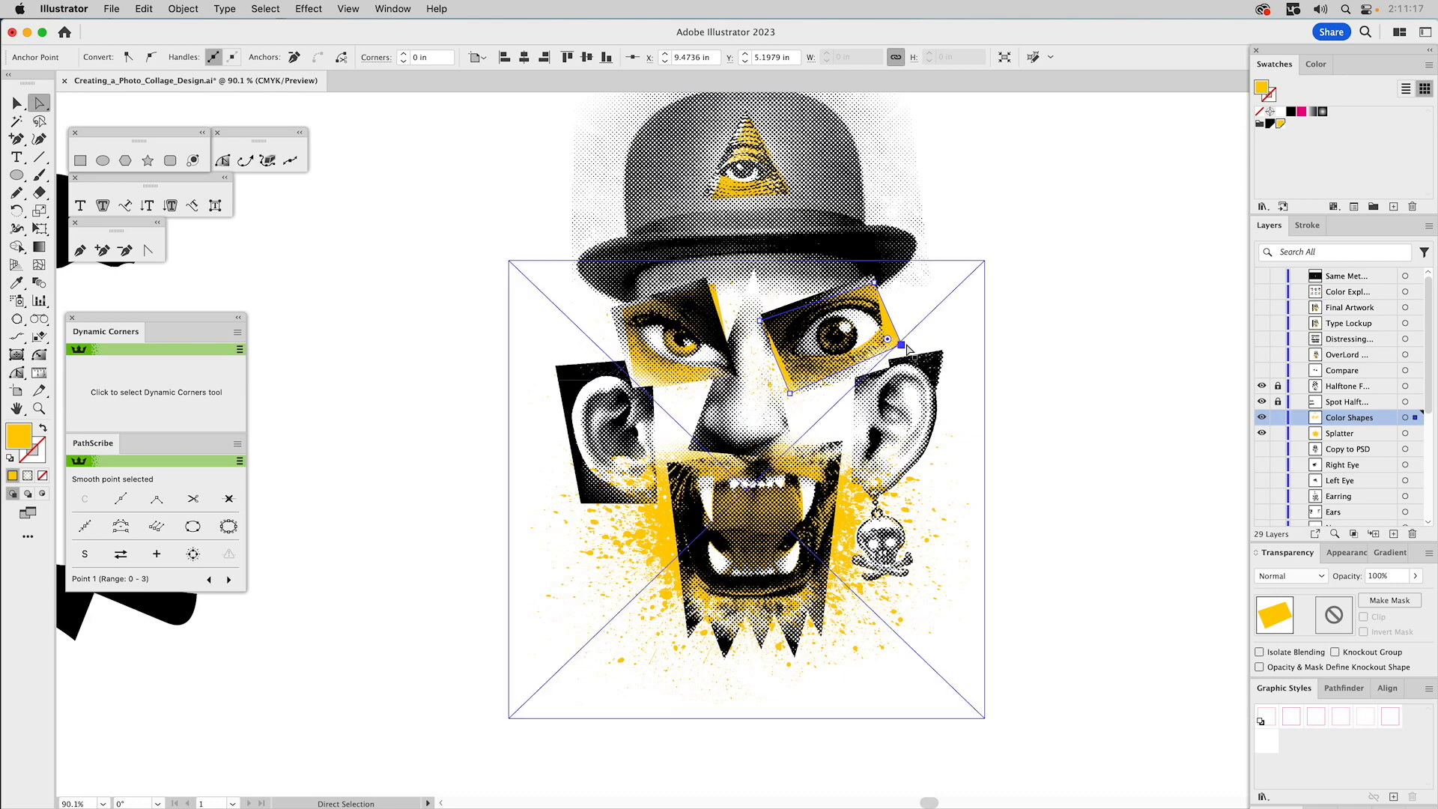
drag(904, 349, 885, 361)
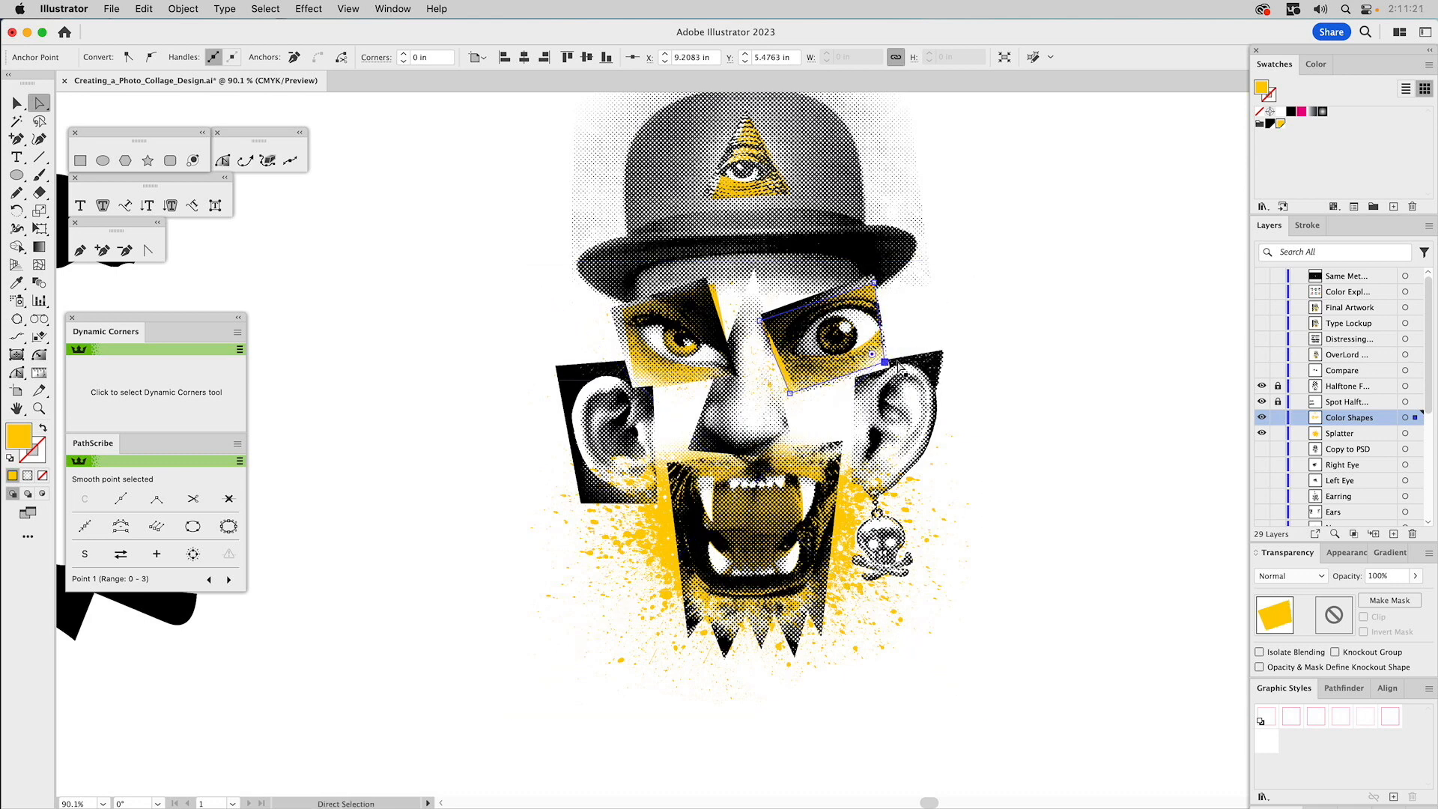
click(1132, 298)
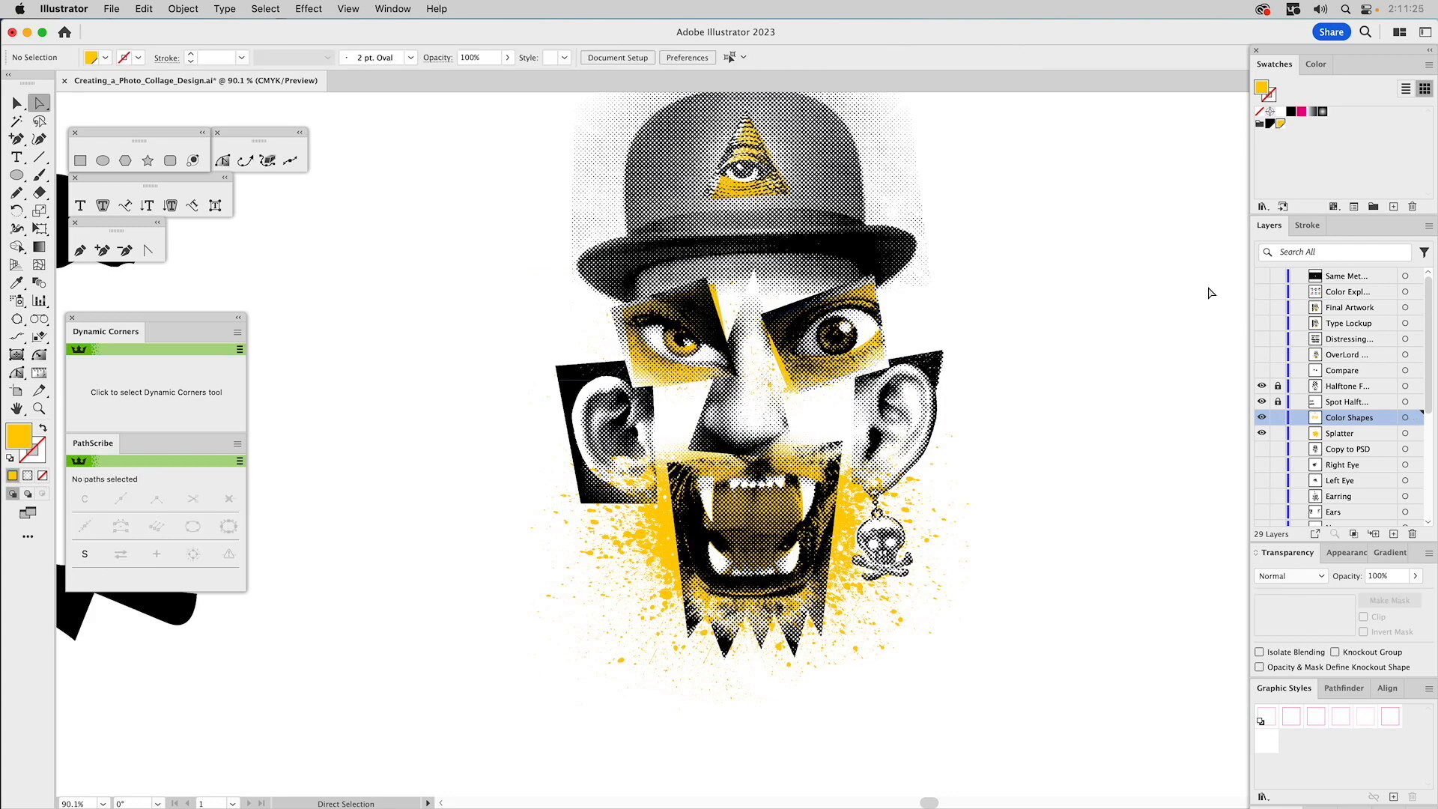
Show only the Compare layer, make it the active layer and select the grayscale mouth image.
scroll(1034, 274, up, 3)
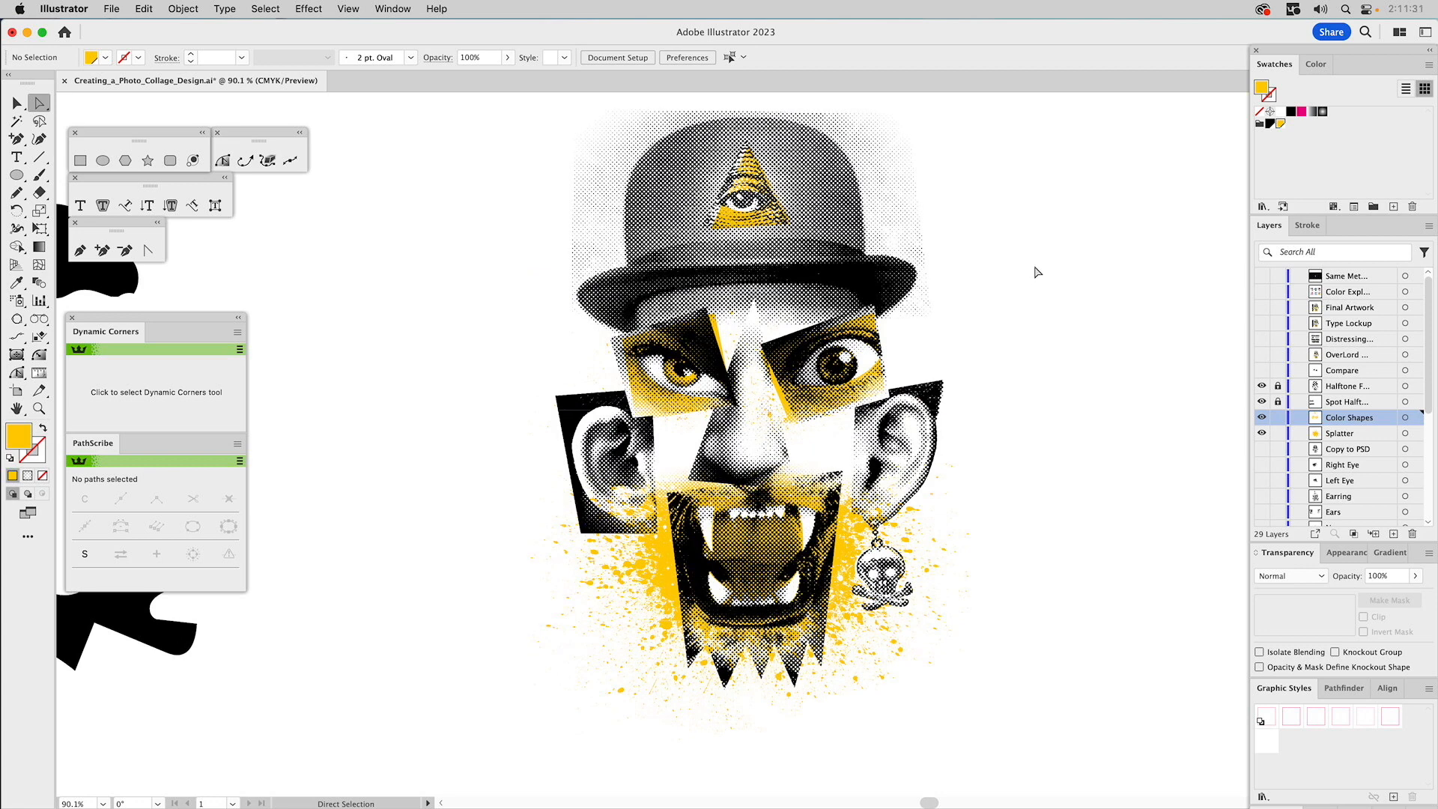
scroll(1035, 269, up, 5)
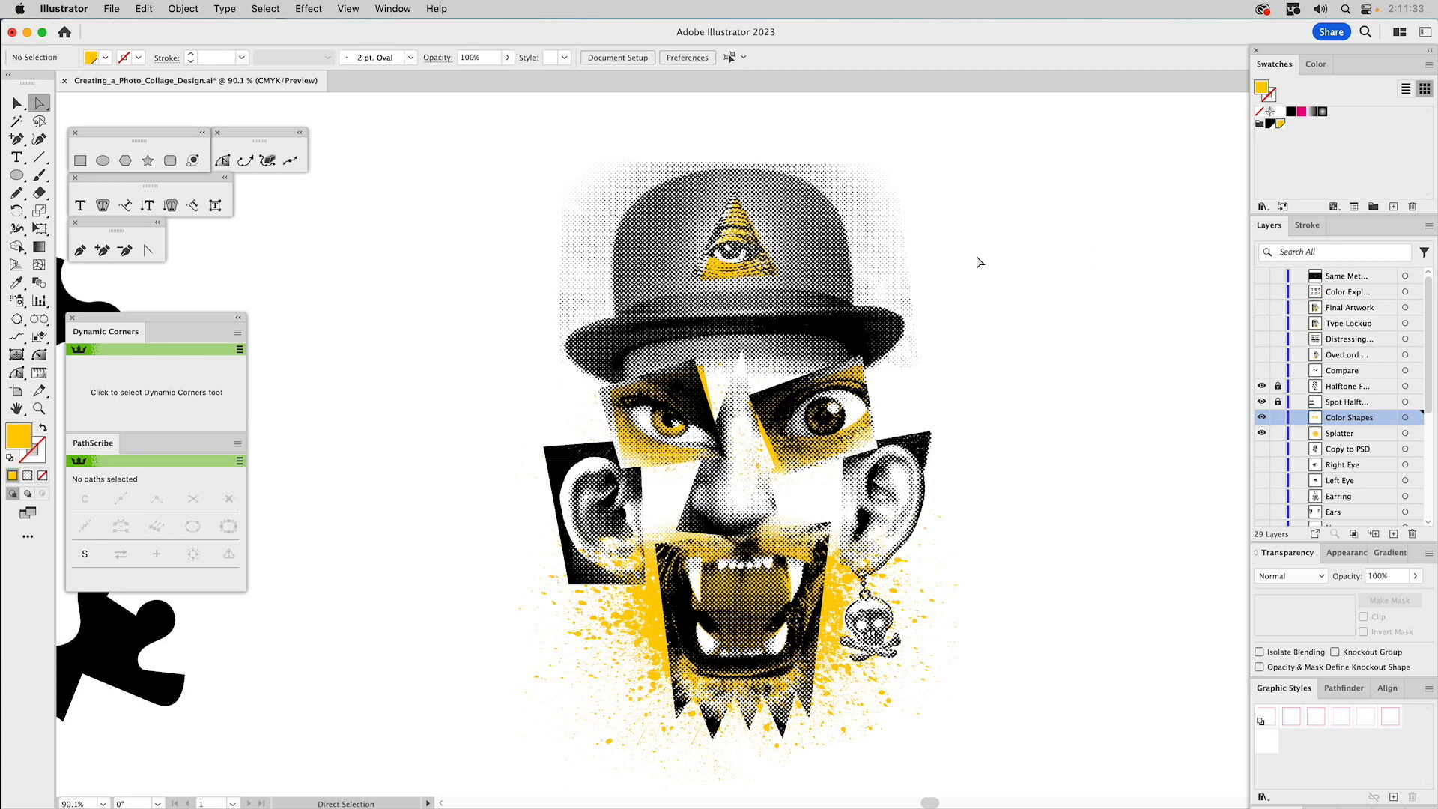
alt+click(1261, 370)
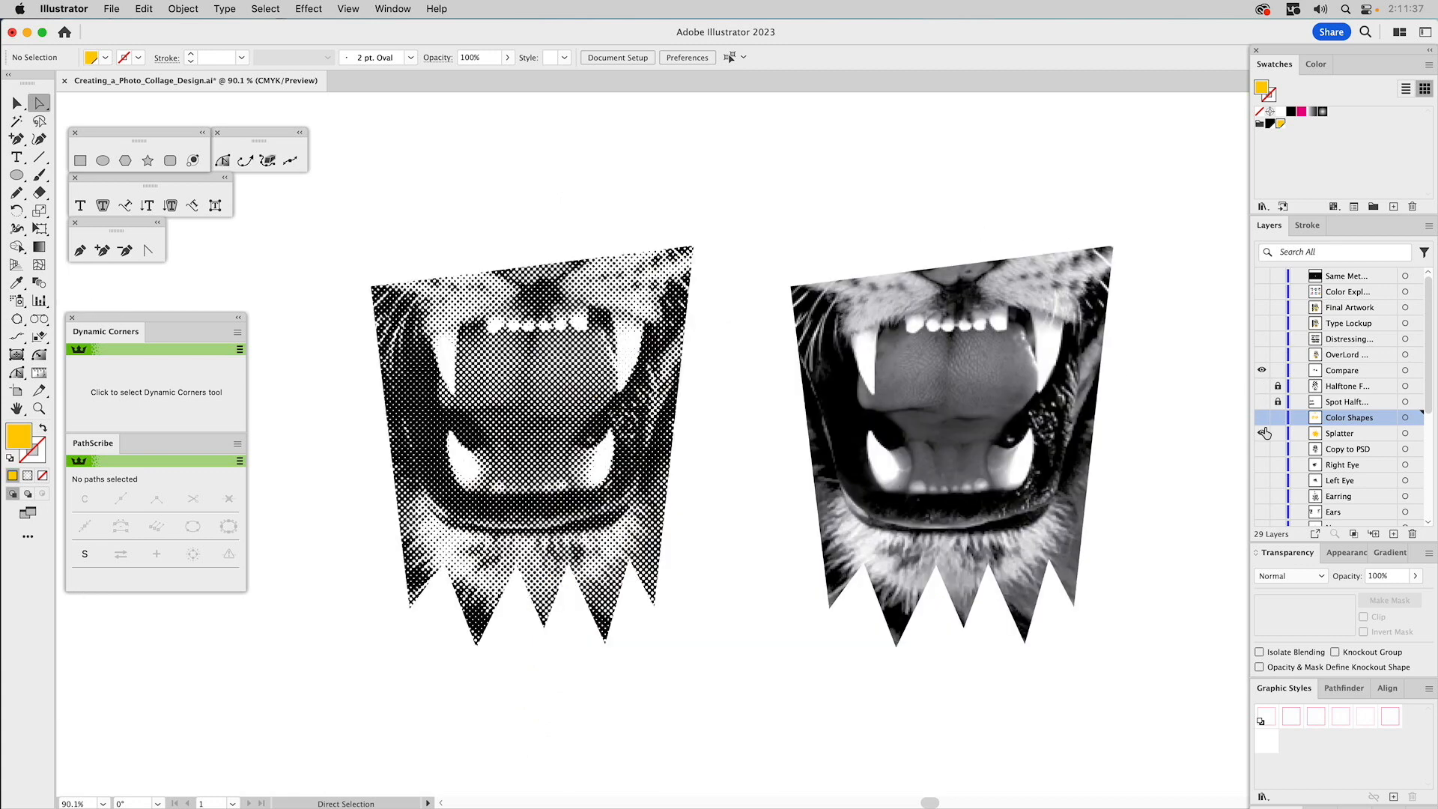
click(1354, 373)
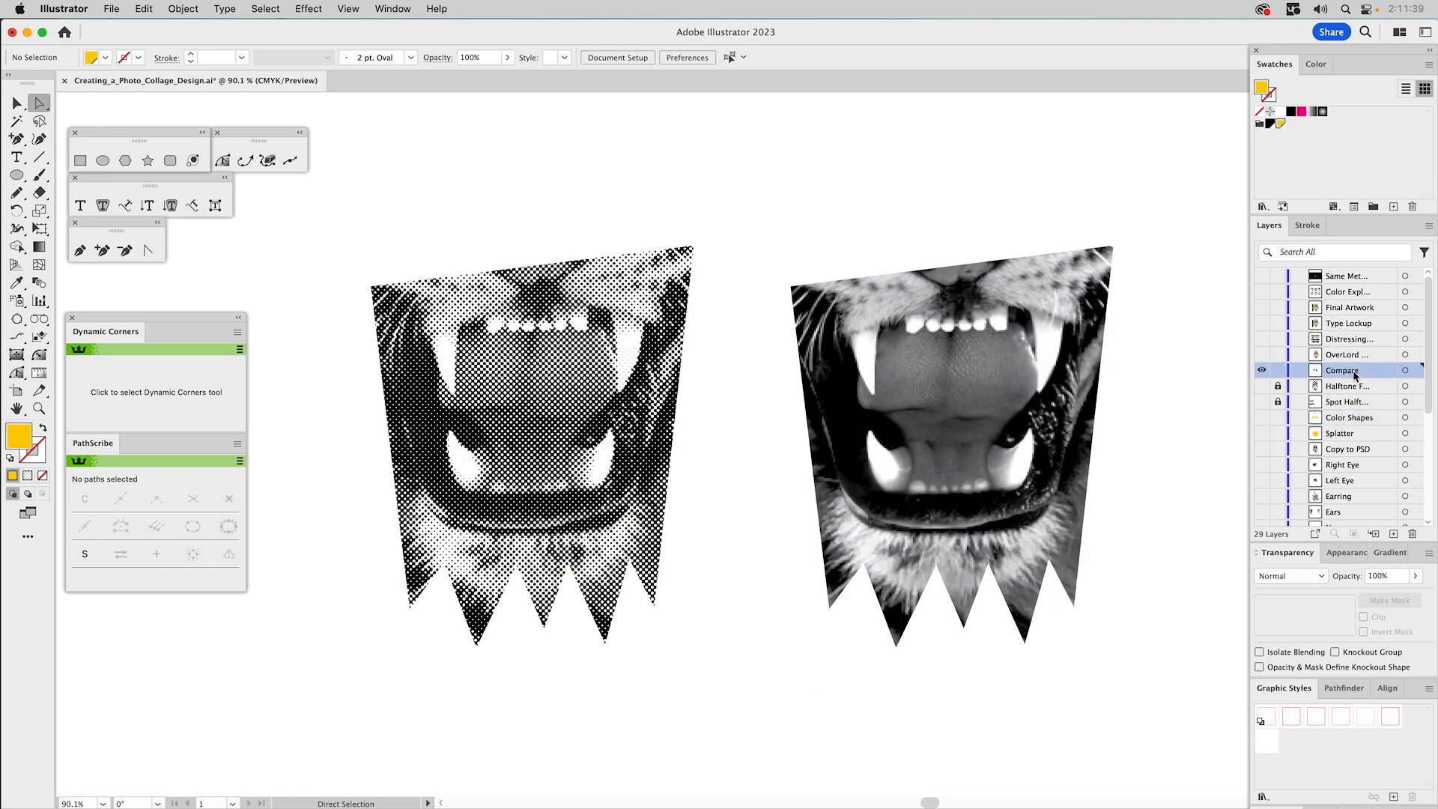
key(v)
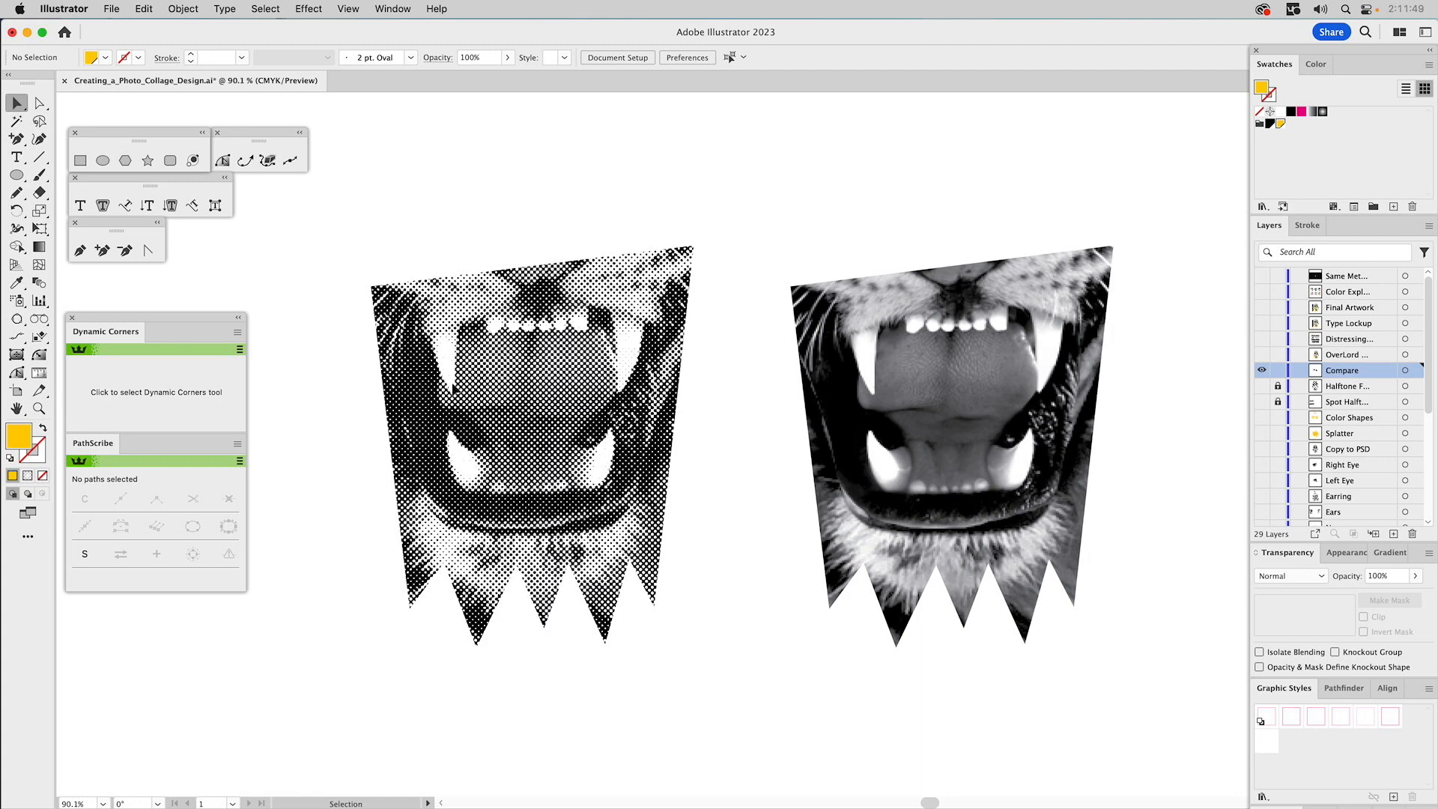
click(905, 375)
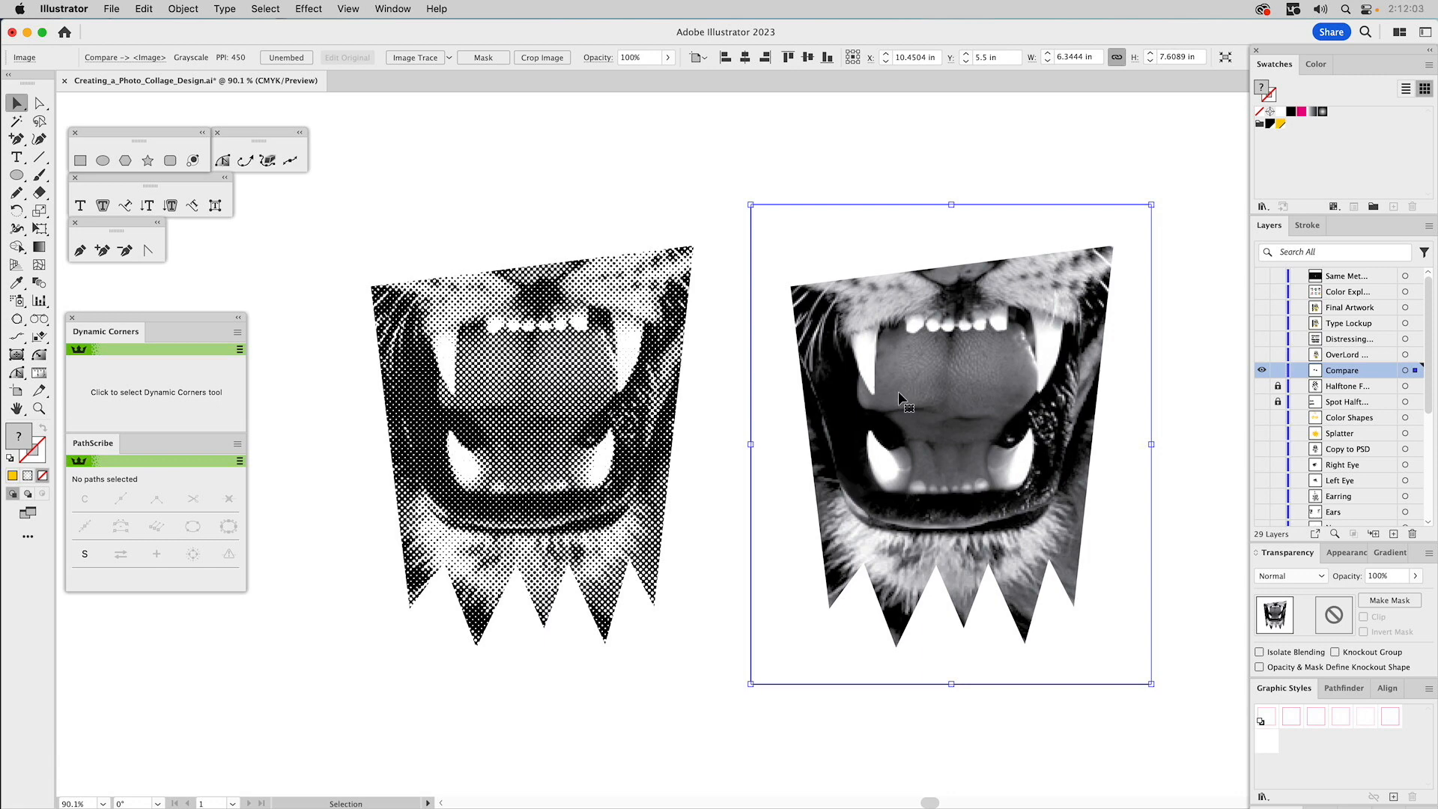
click(184, 9)
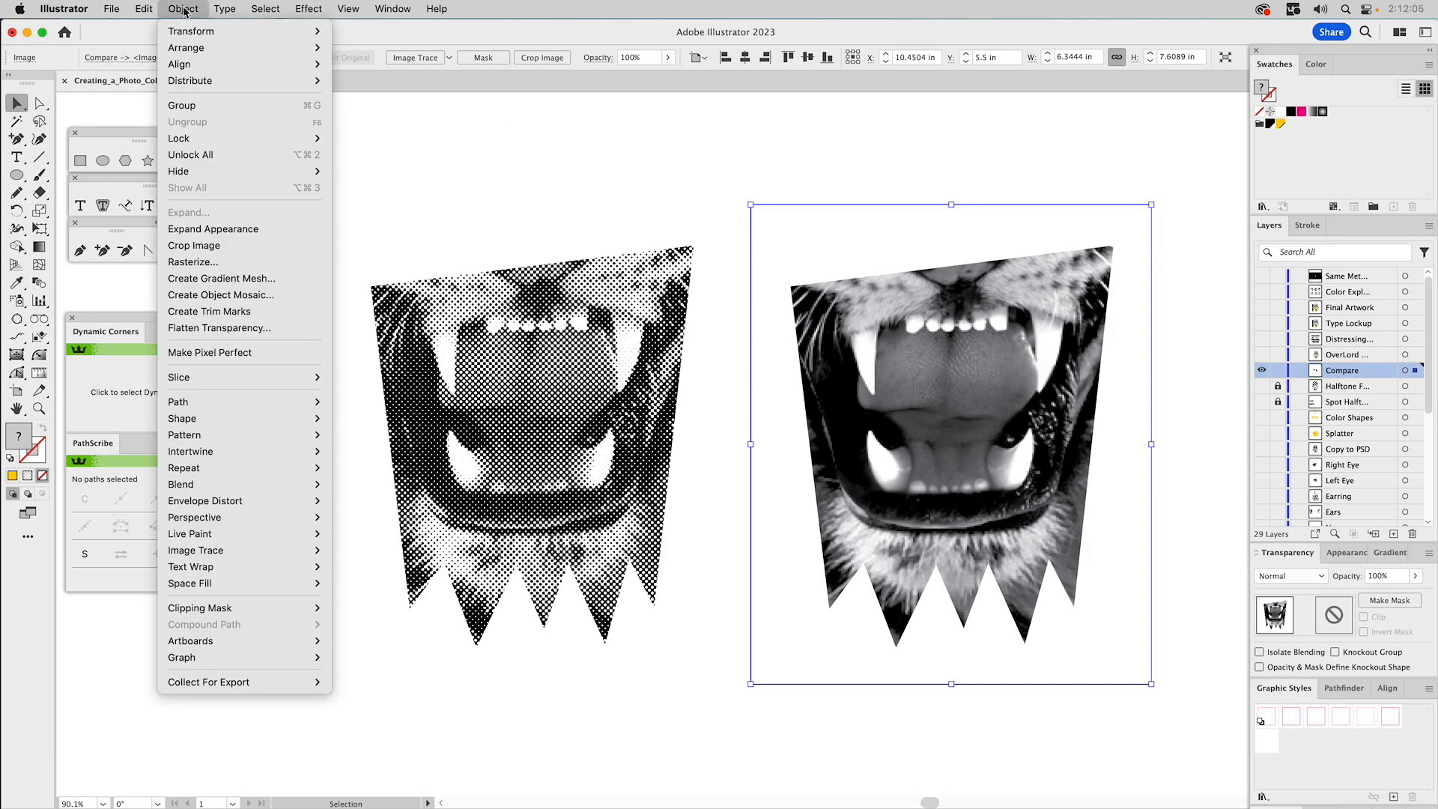
mouse_move(210, 433)
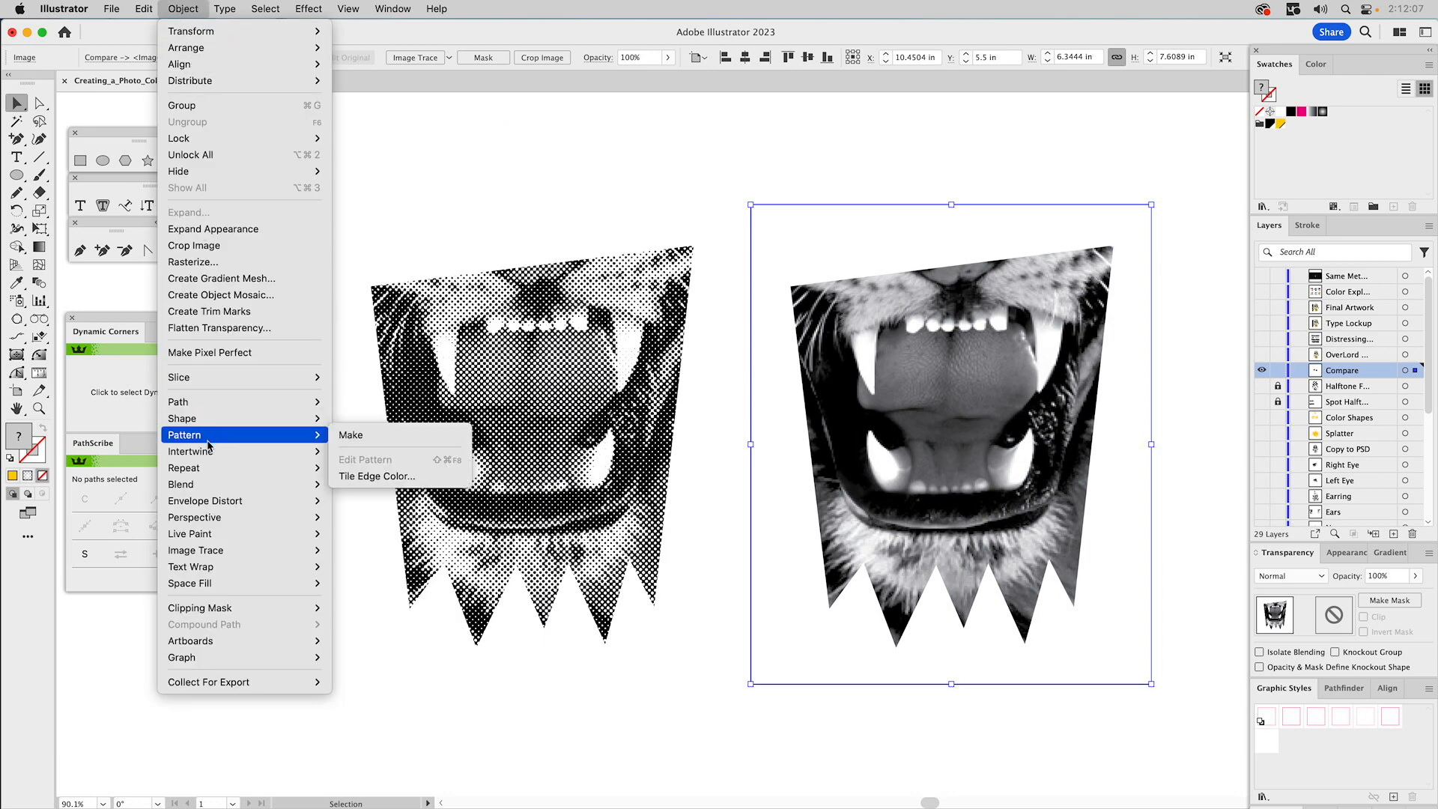
mouse_move(211, 497)
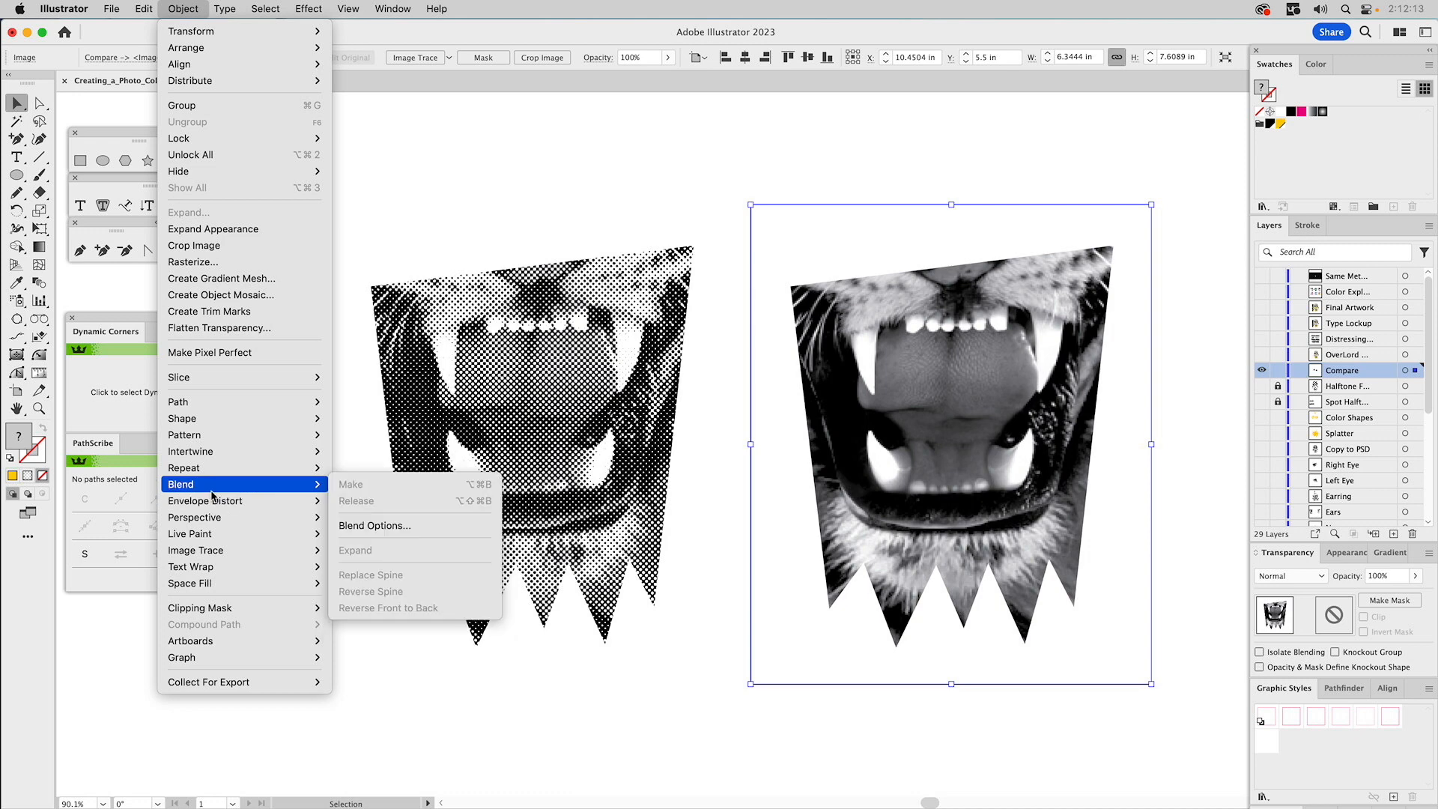
mouse_move(309, 8)
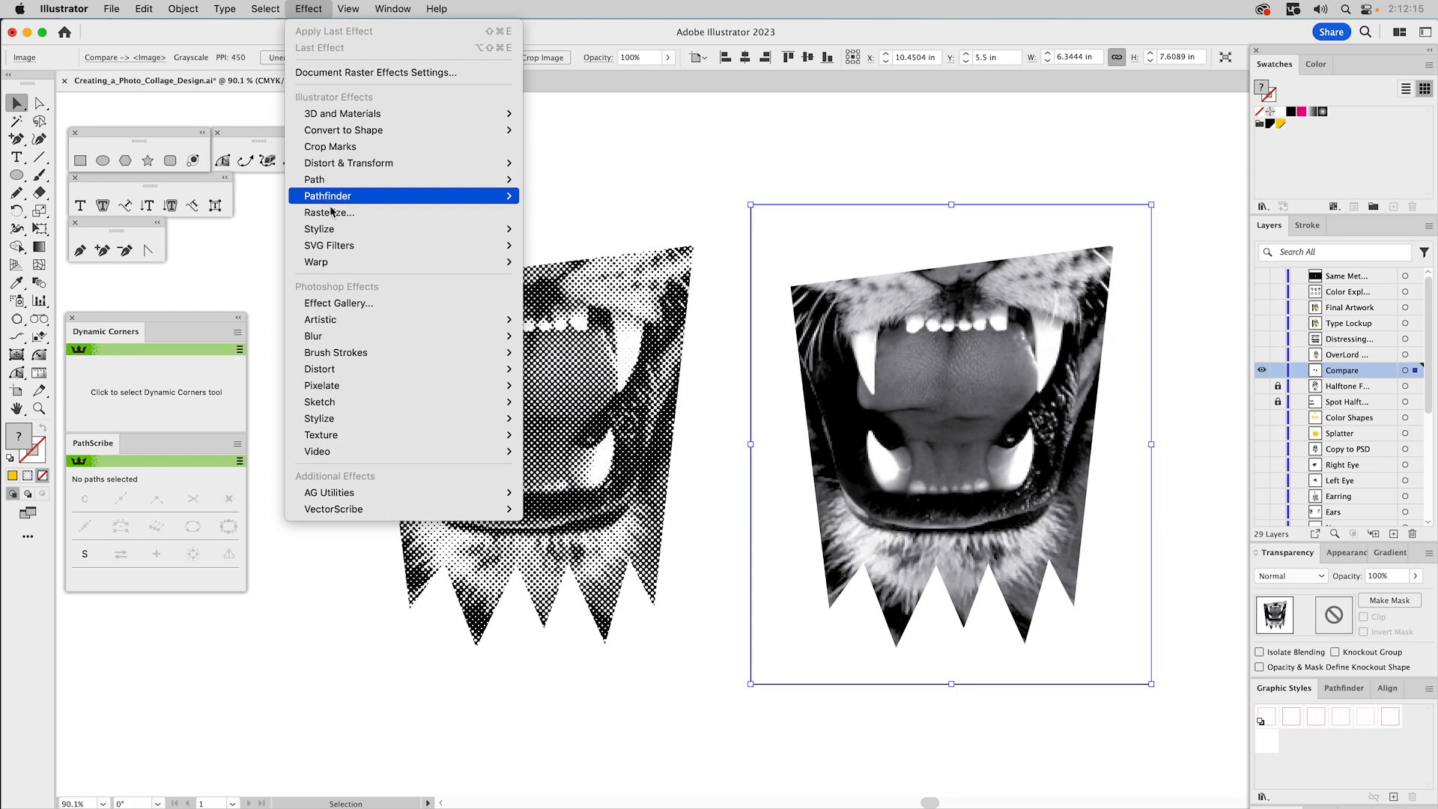
mouse_move(331, 230)
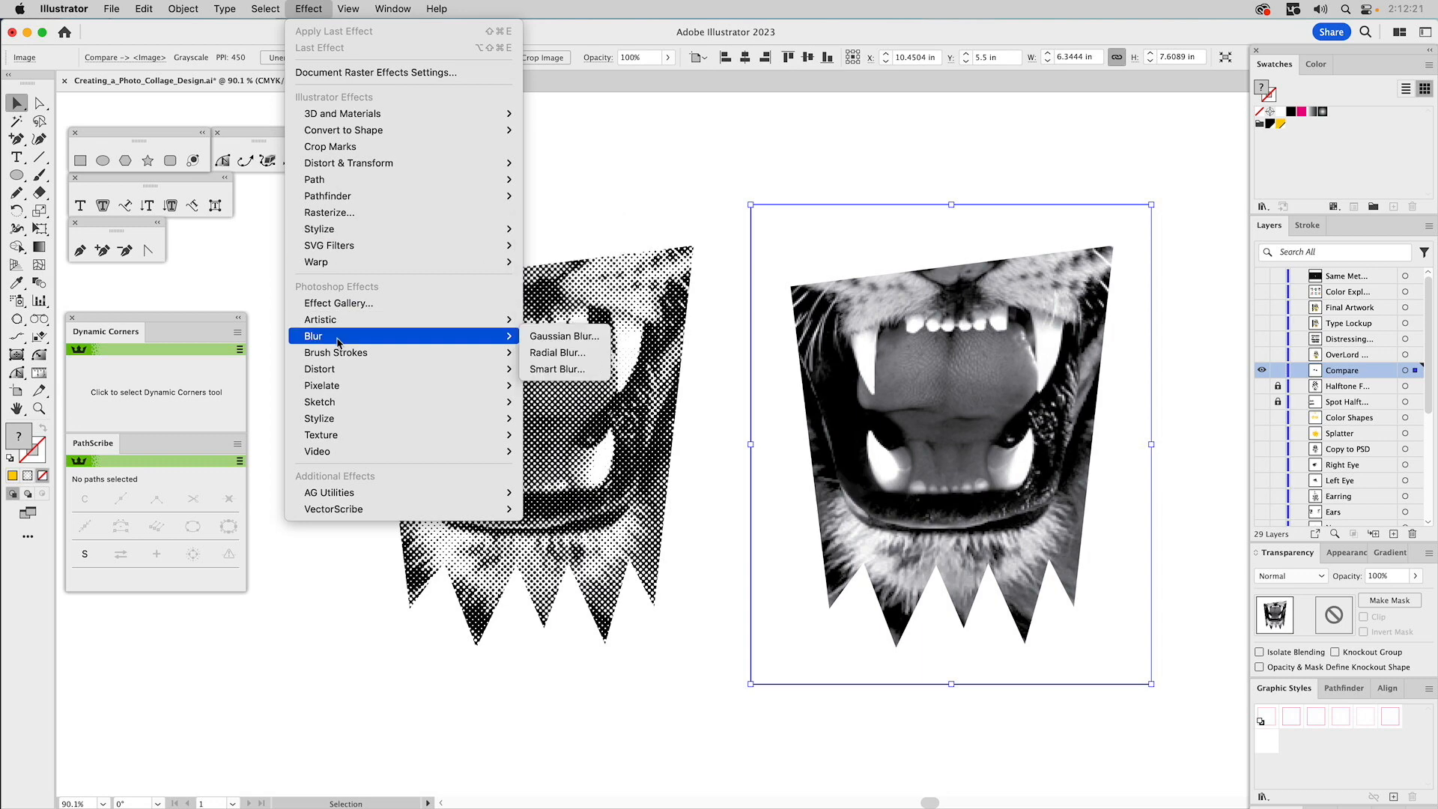
mouse_move(333, 388)
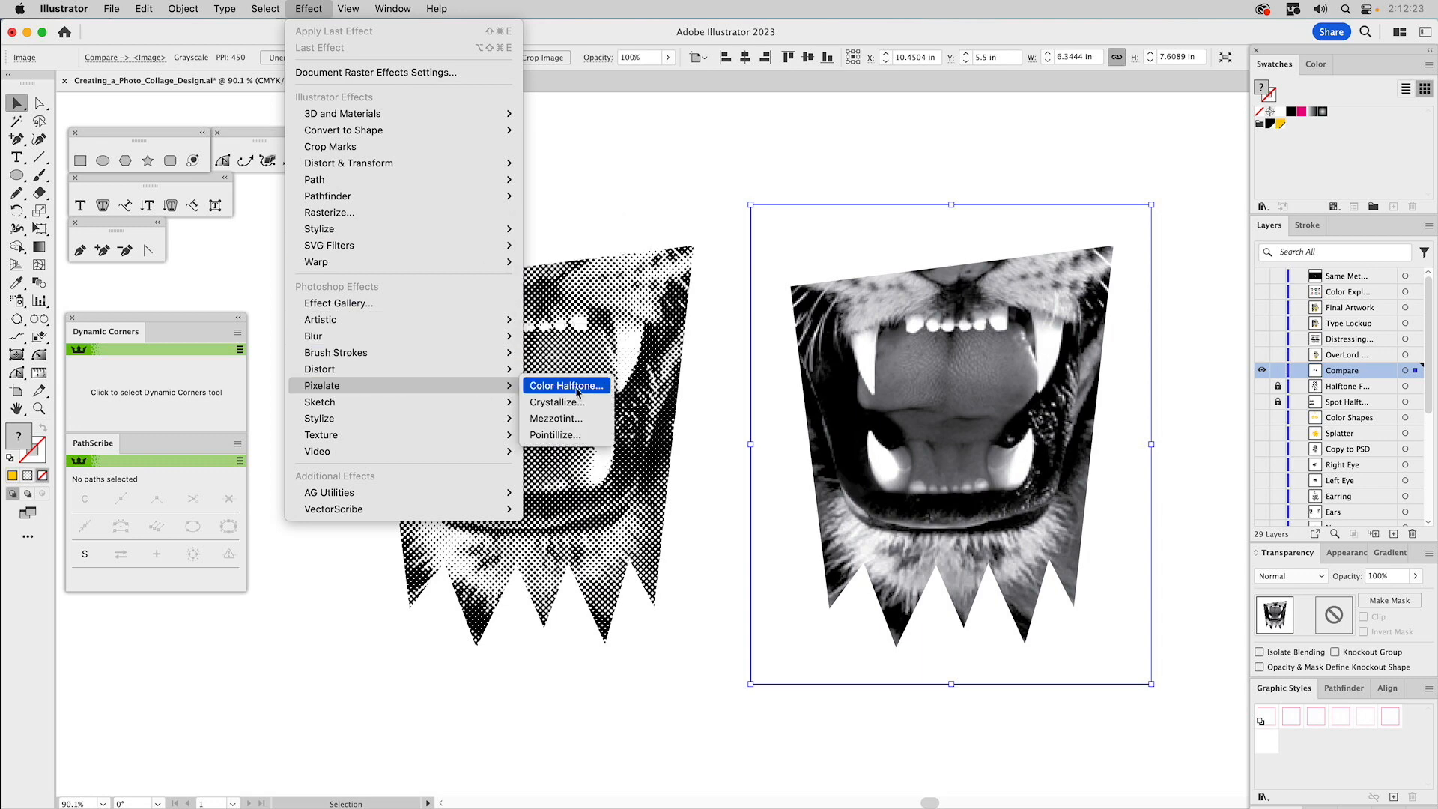
click(567, 386)
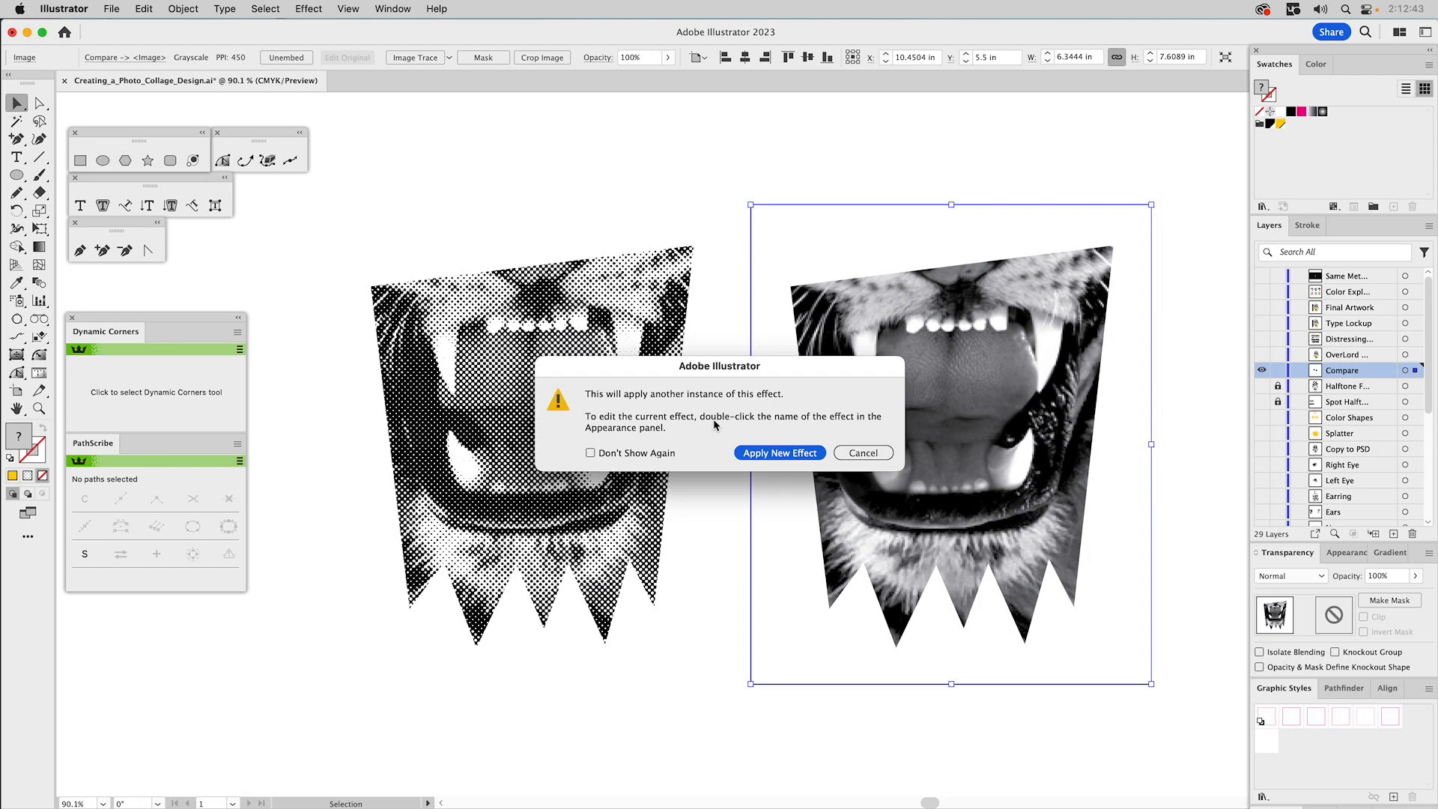
click(850, 454)
click(839, 456)
Preview the existing Color Halftone effect on the grayscale mouth image and delete it from the image's appearance.
click(1346, 555)
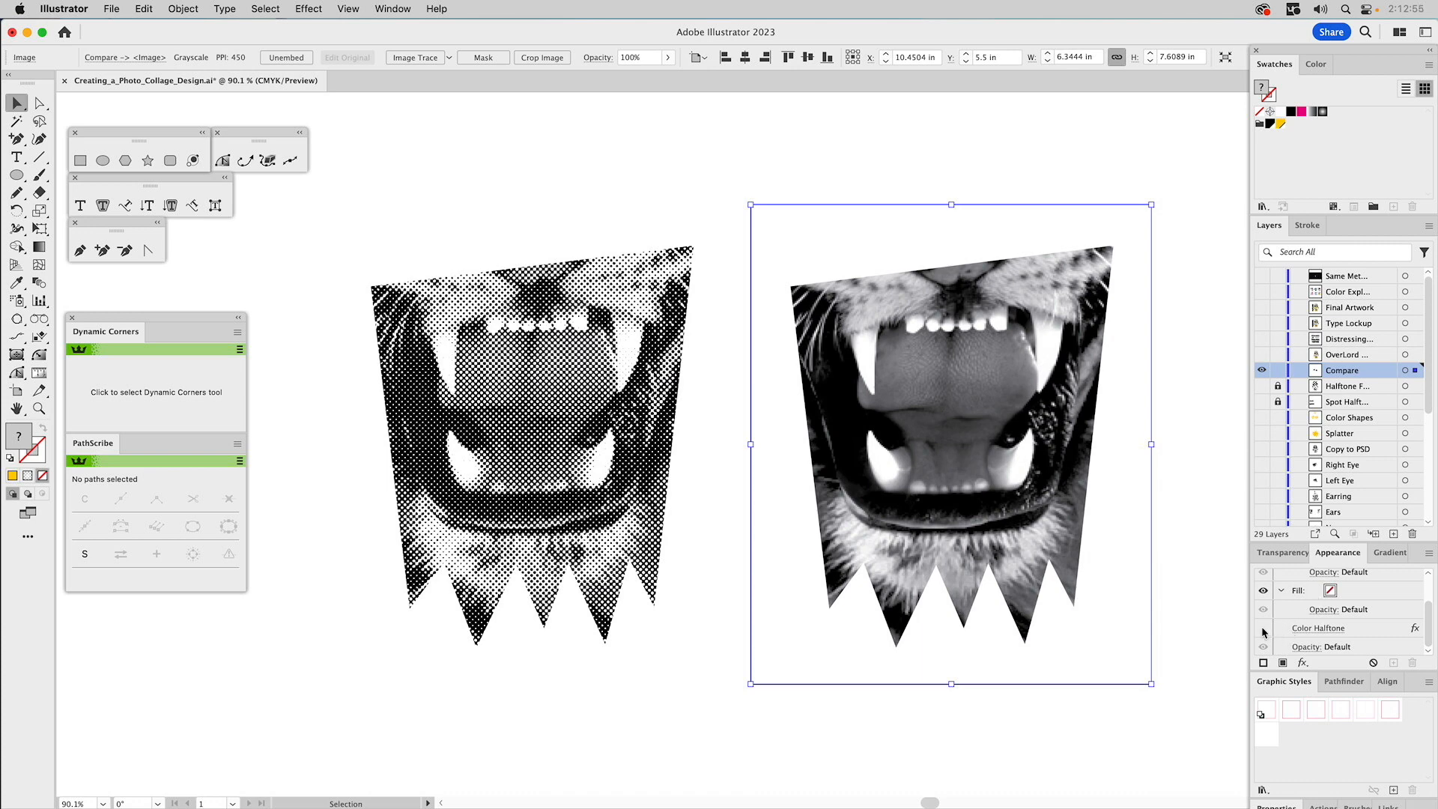
click(1264, 632)
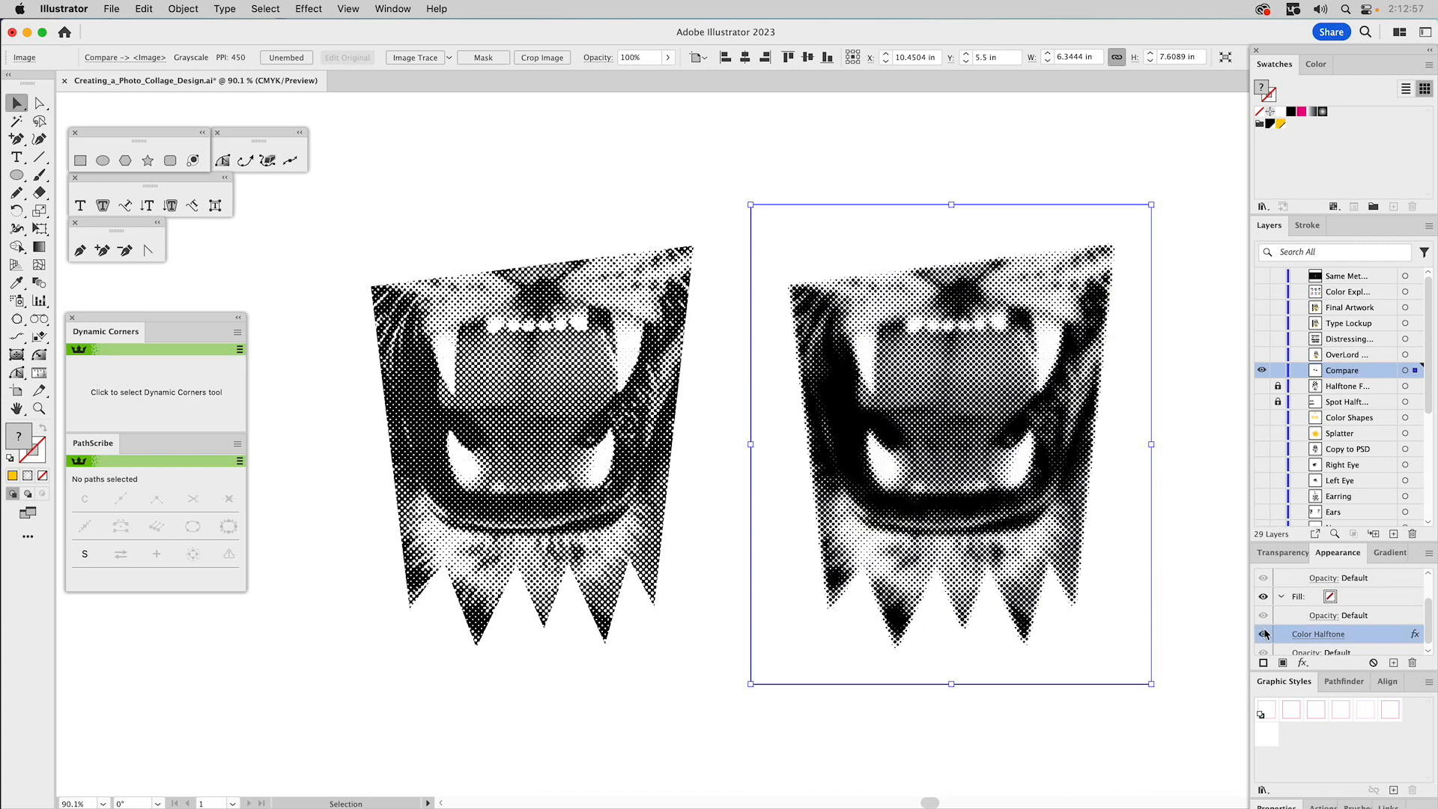
drag(1266, 635, 1414, 664)
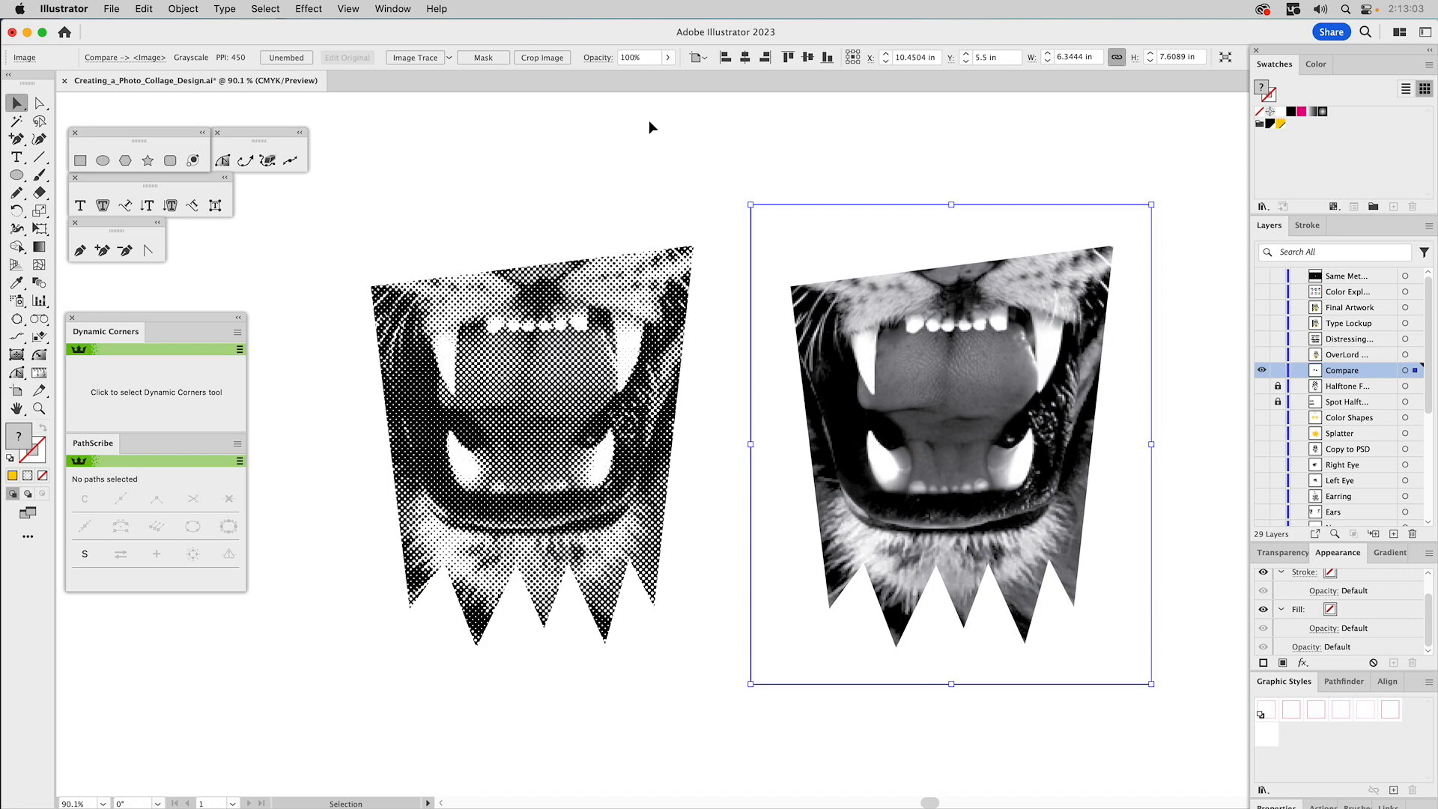
Apply a Color Halftone effect to the grayscale mouth image with a maximum radius of 8 pixels, keeping all channel angles at 45 degrees.
click(309, 9)
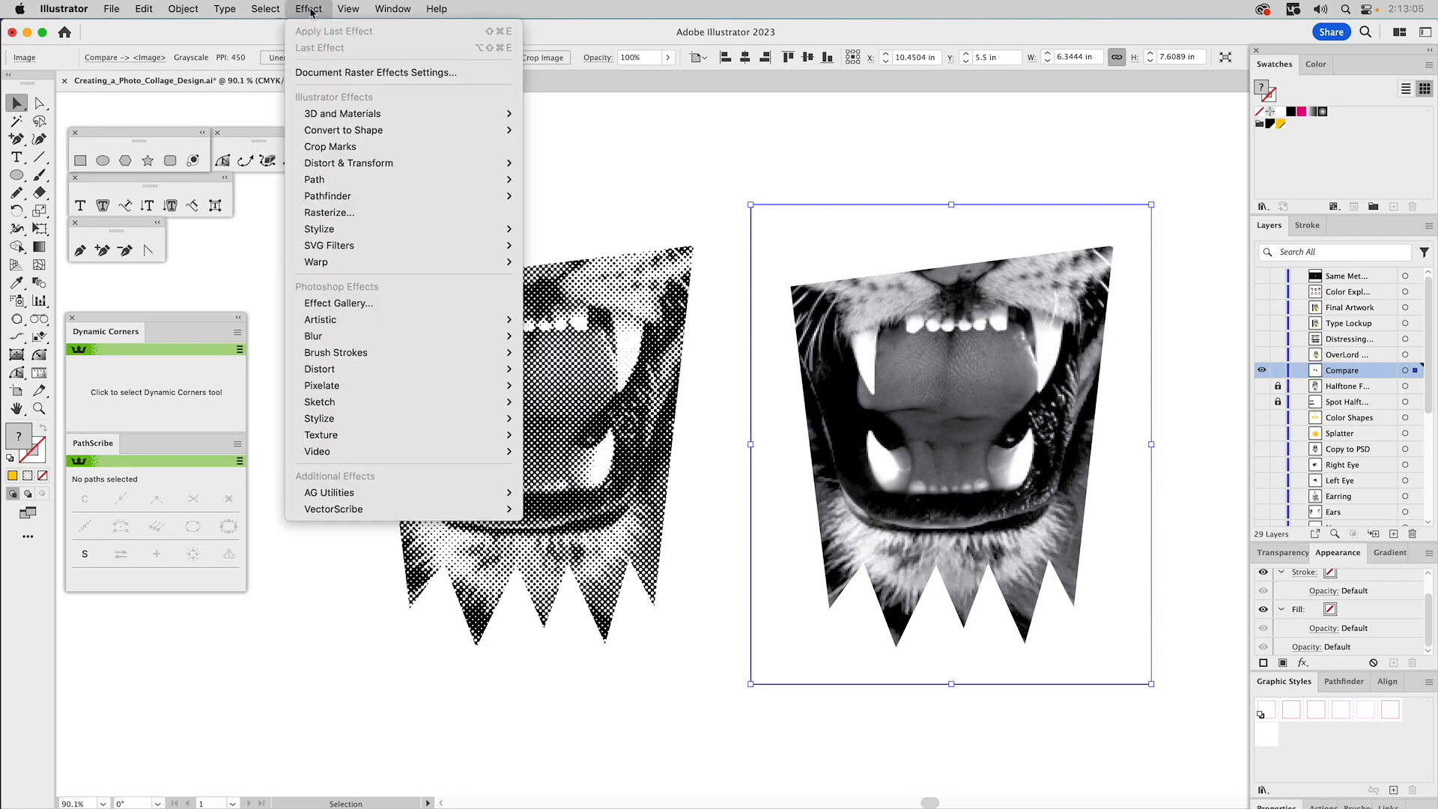
mouse_move(341, 385)
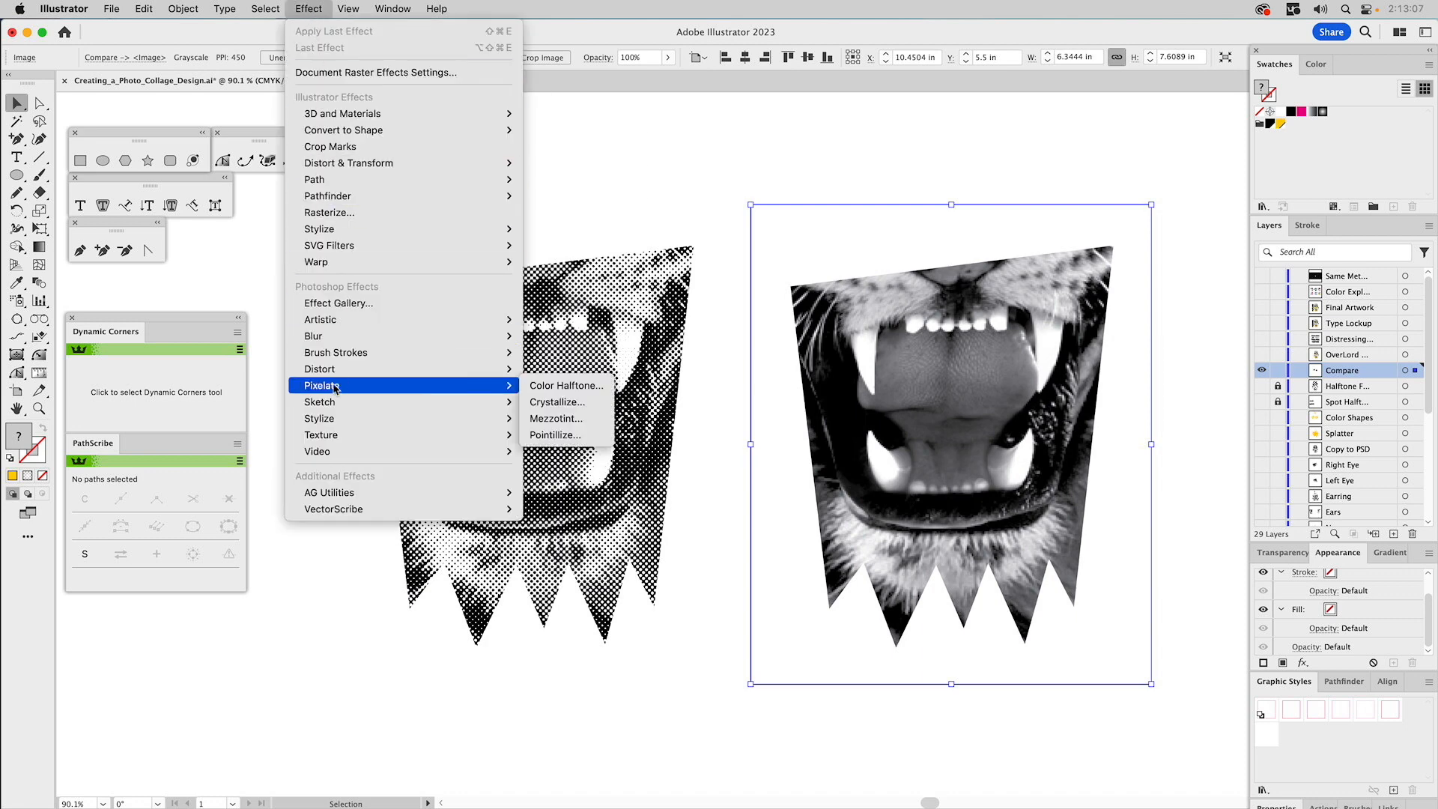
click(564, 386)
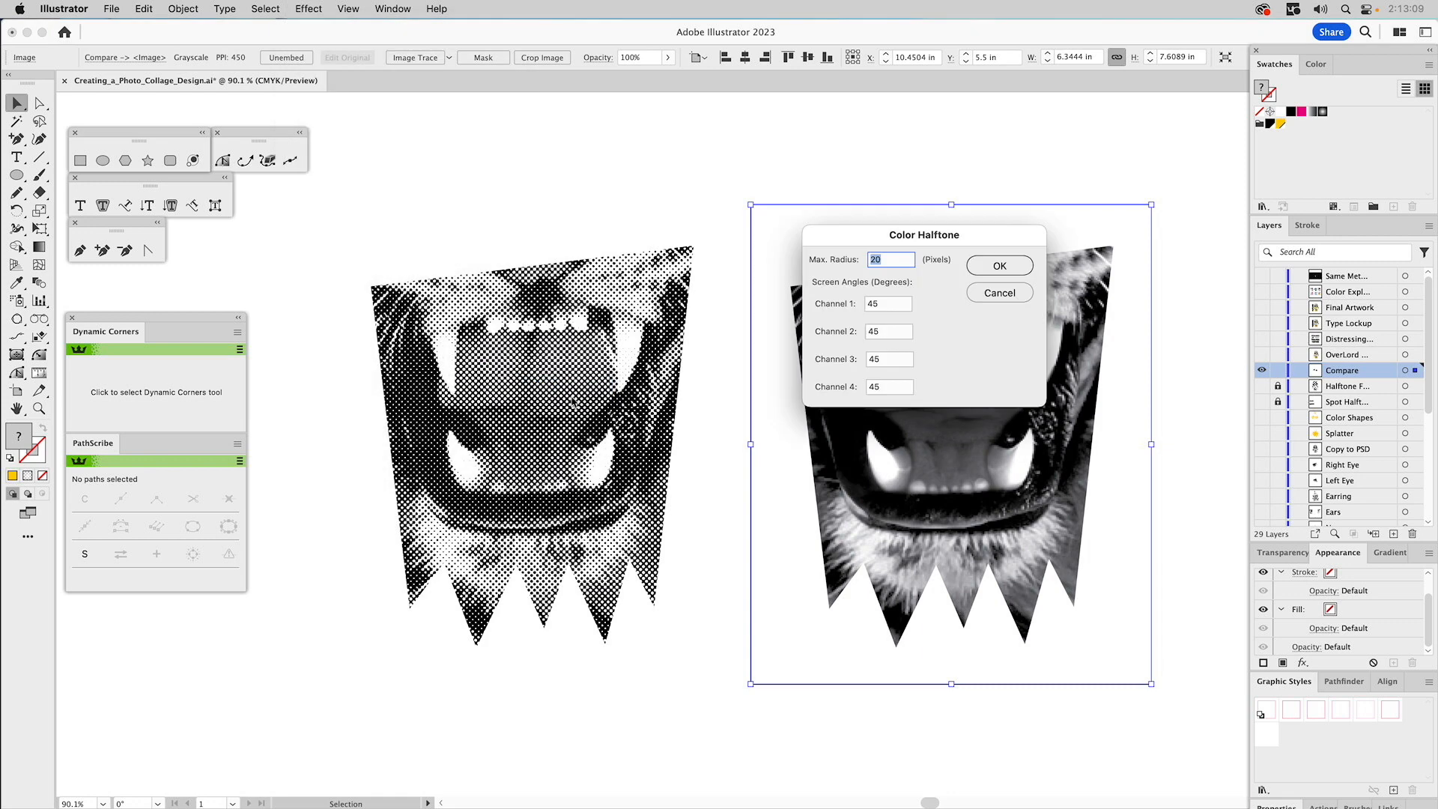
drag(955, 253, 620, 332)
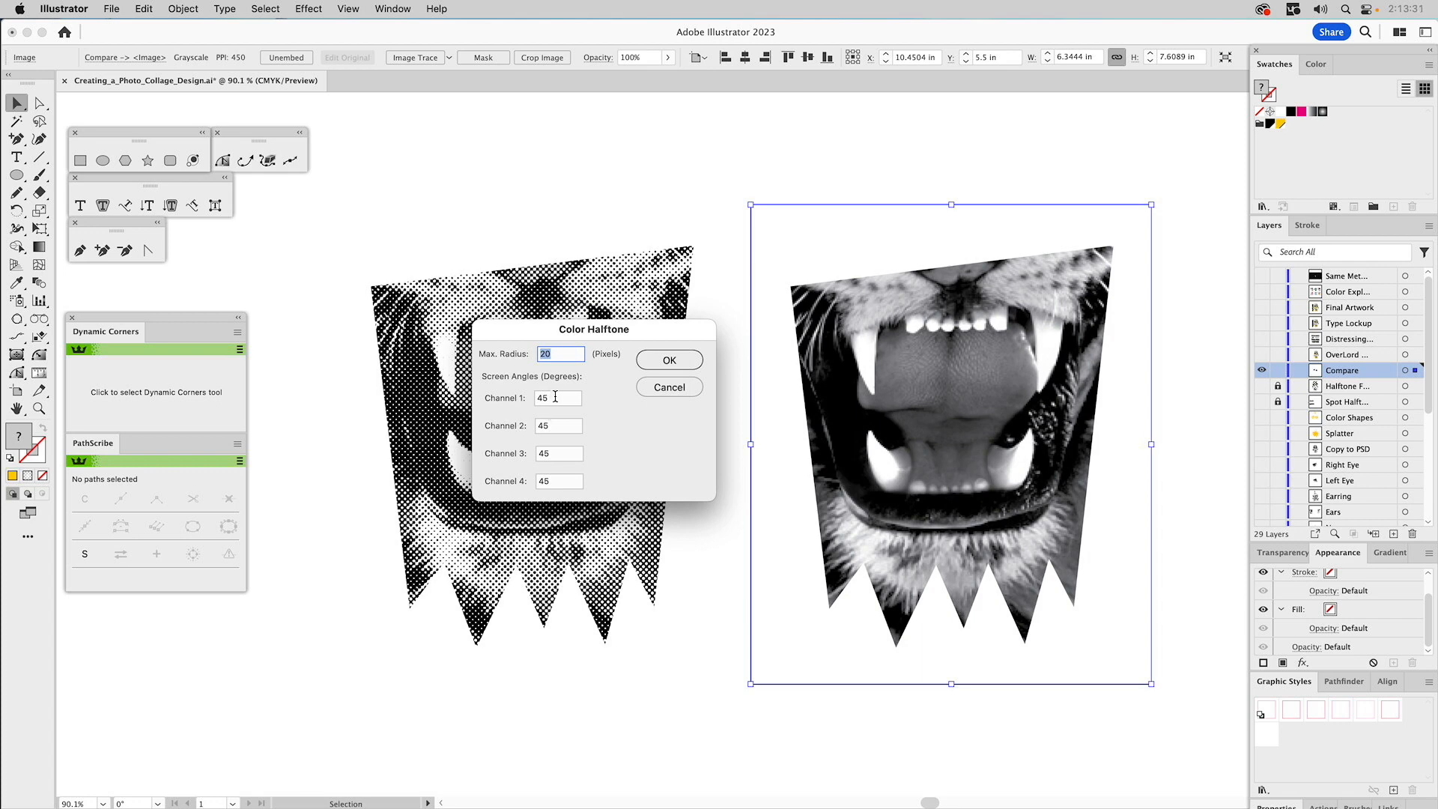
drag(559, 353, 519, 353)
text(10)
key(Tab)
key(Tab)
key(Tab)
double_click(561, 399)
double_click(558, 352)
double_click(565, 355)
text(8)
click(669, 361)
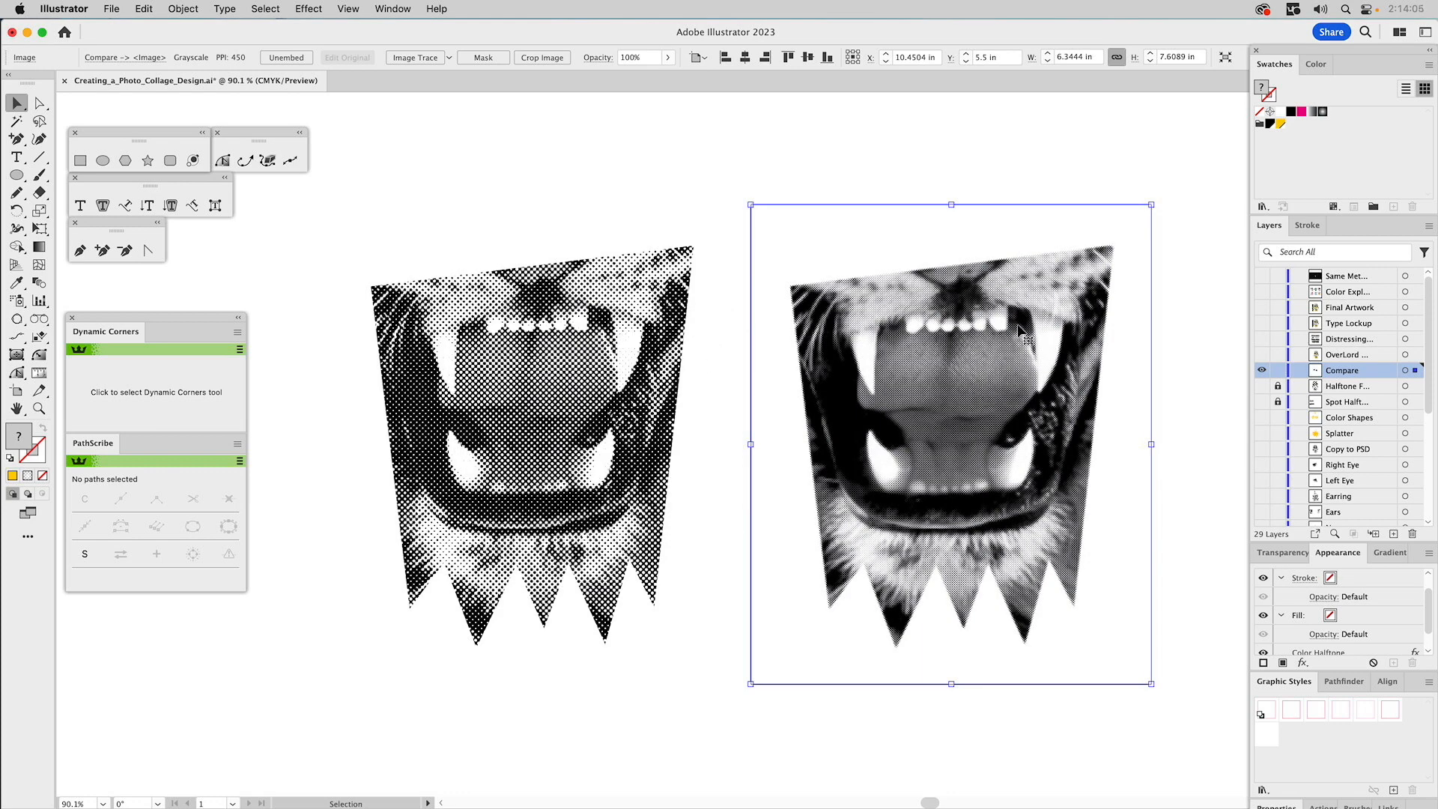
Edit the mouth image's Color Halftone effect, setting its maximum radius to 12 pixels.
scroll(1339, 614, down, 1)
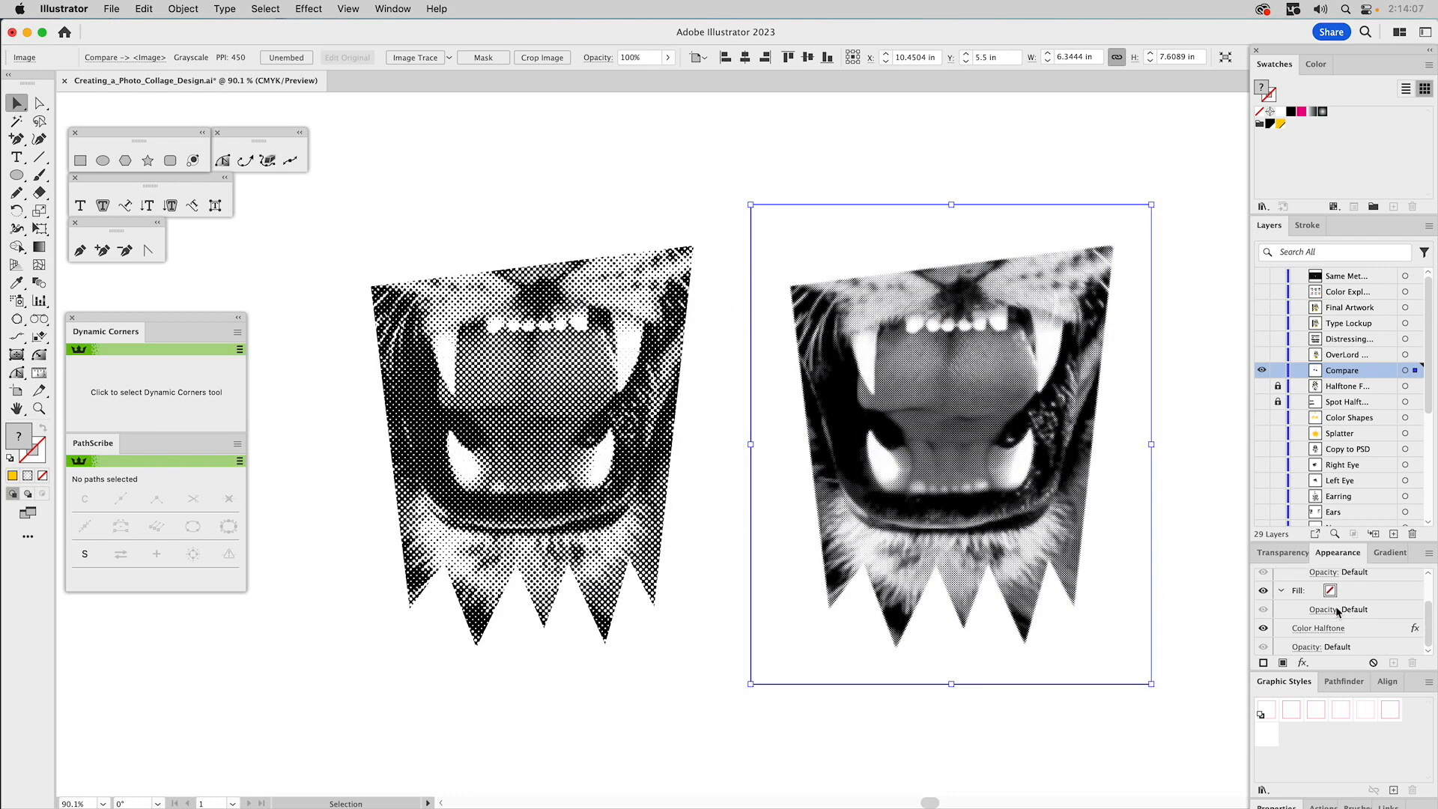
click(1335, 629)
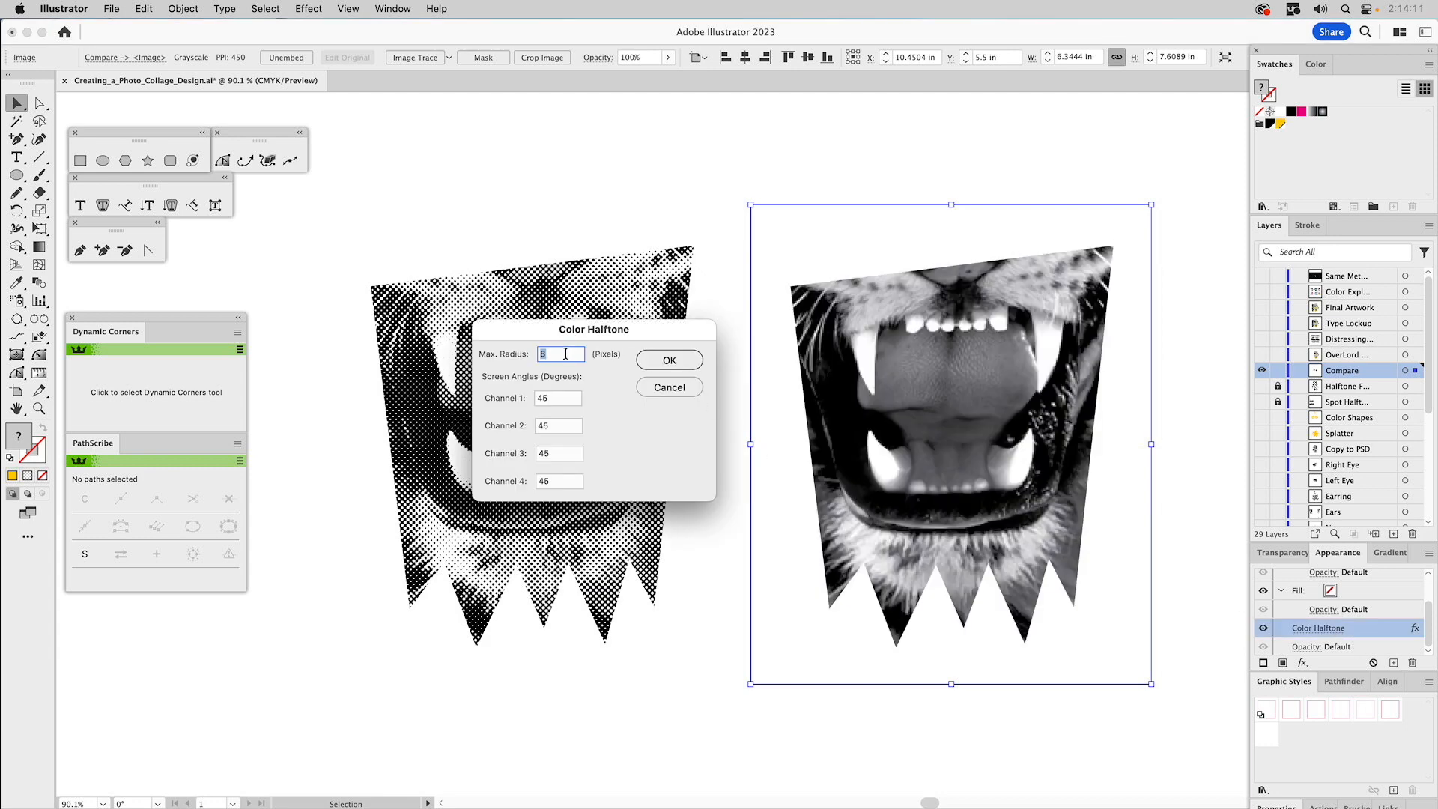
key(BackSpace)
text(12)
click(661, 365)
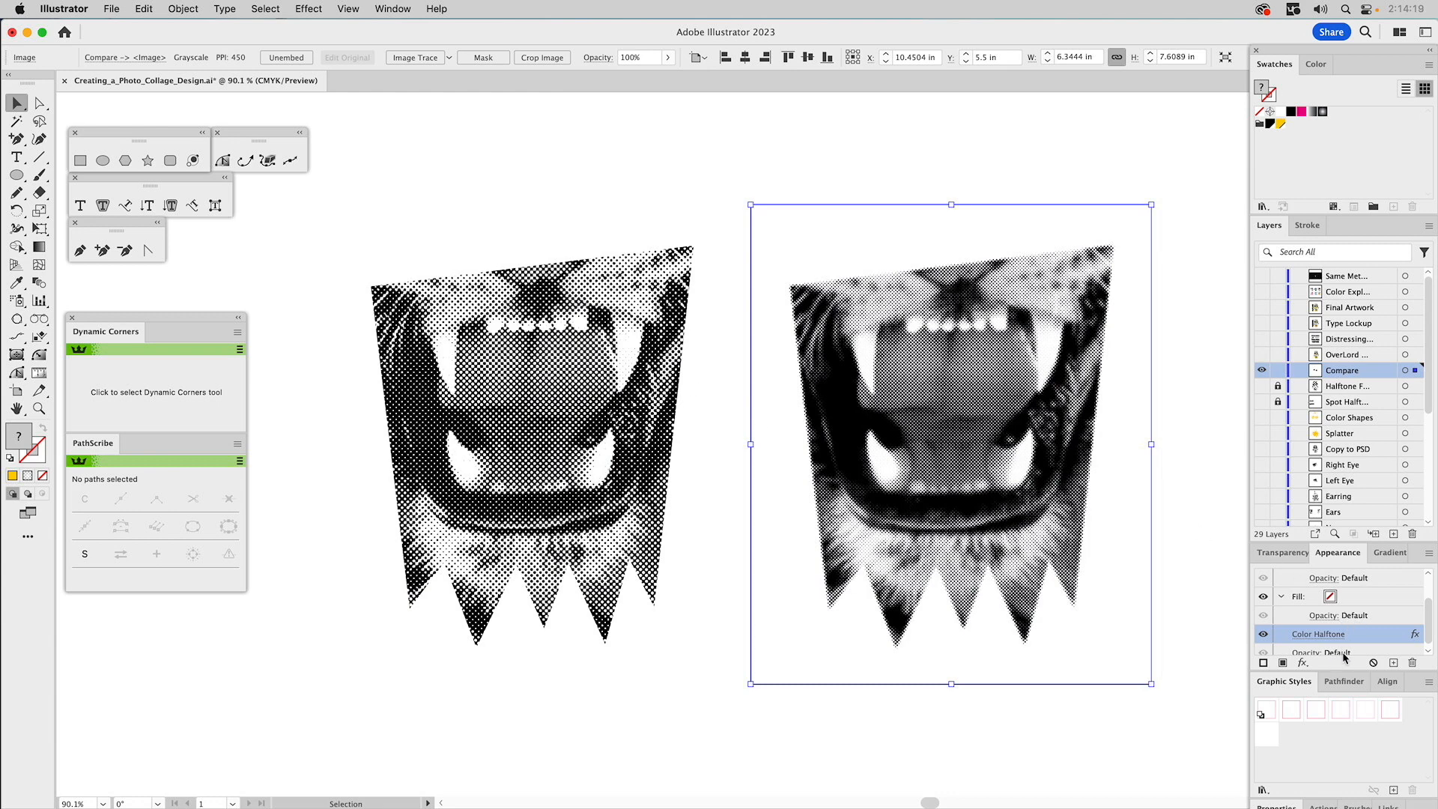
Edit the grayscale mouth image's Color Halftone effect, setting its maximum radius to 20 pixels, and deselect the image.
click(1316, 636)
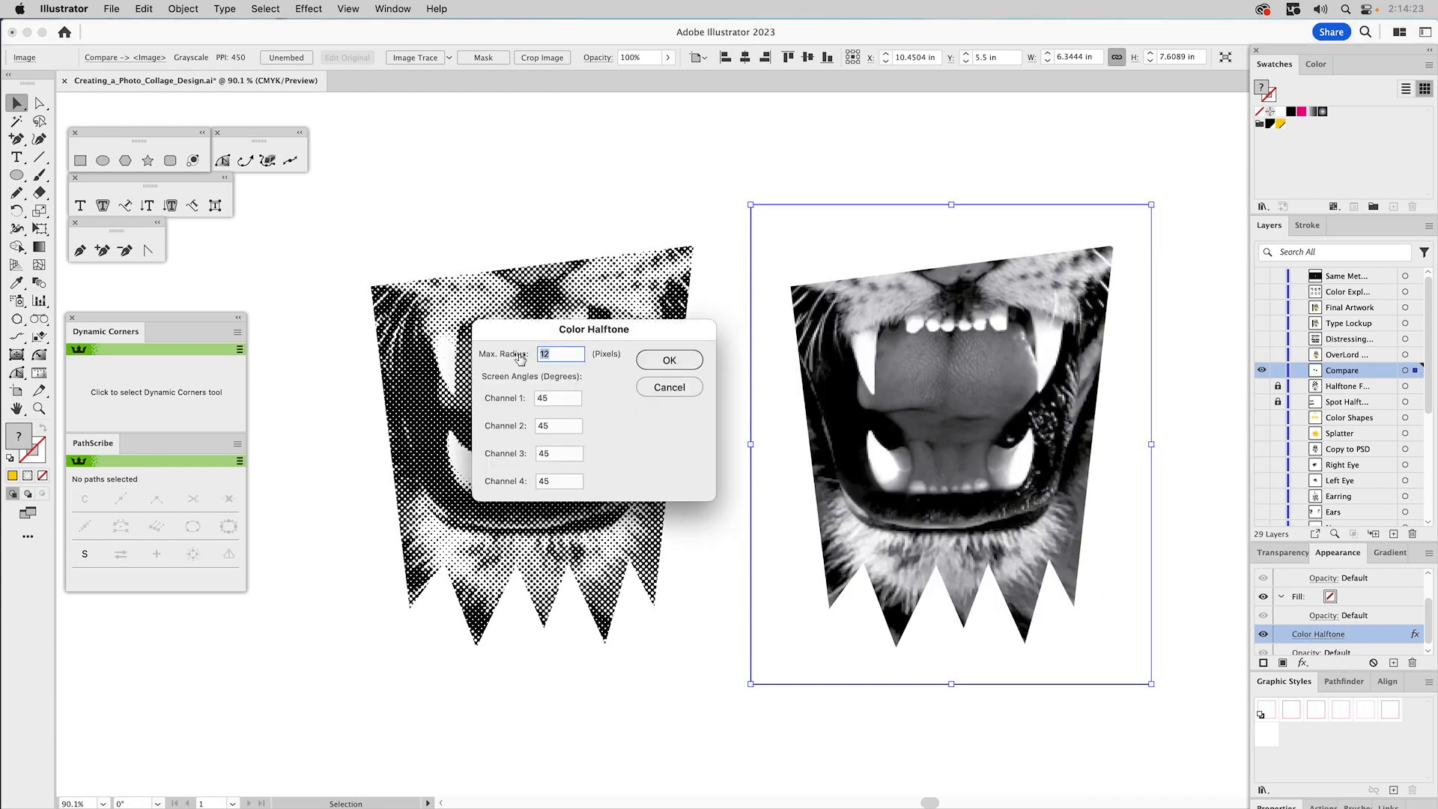
text(20)
click(656, 364)
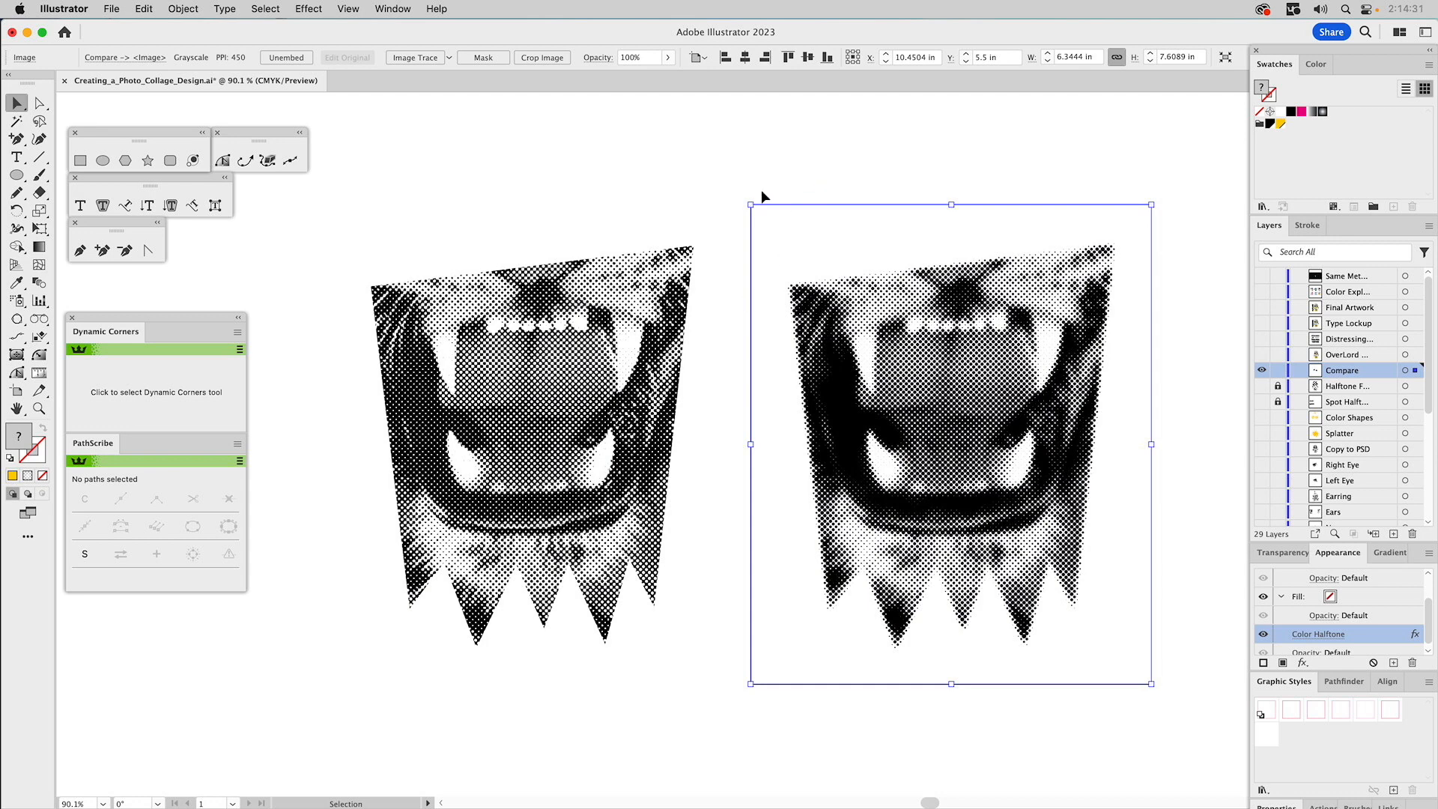
click(659, 170)
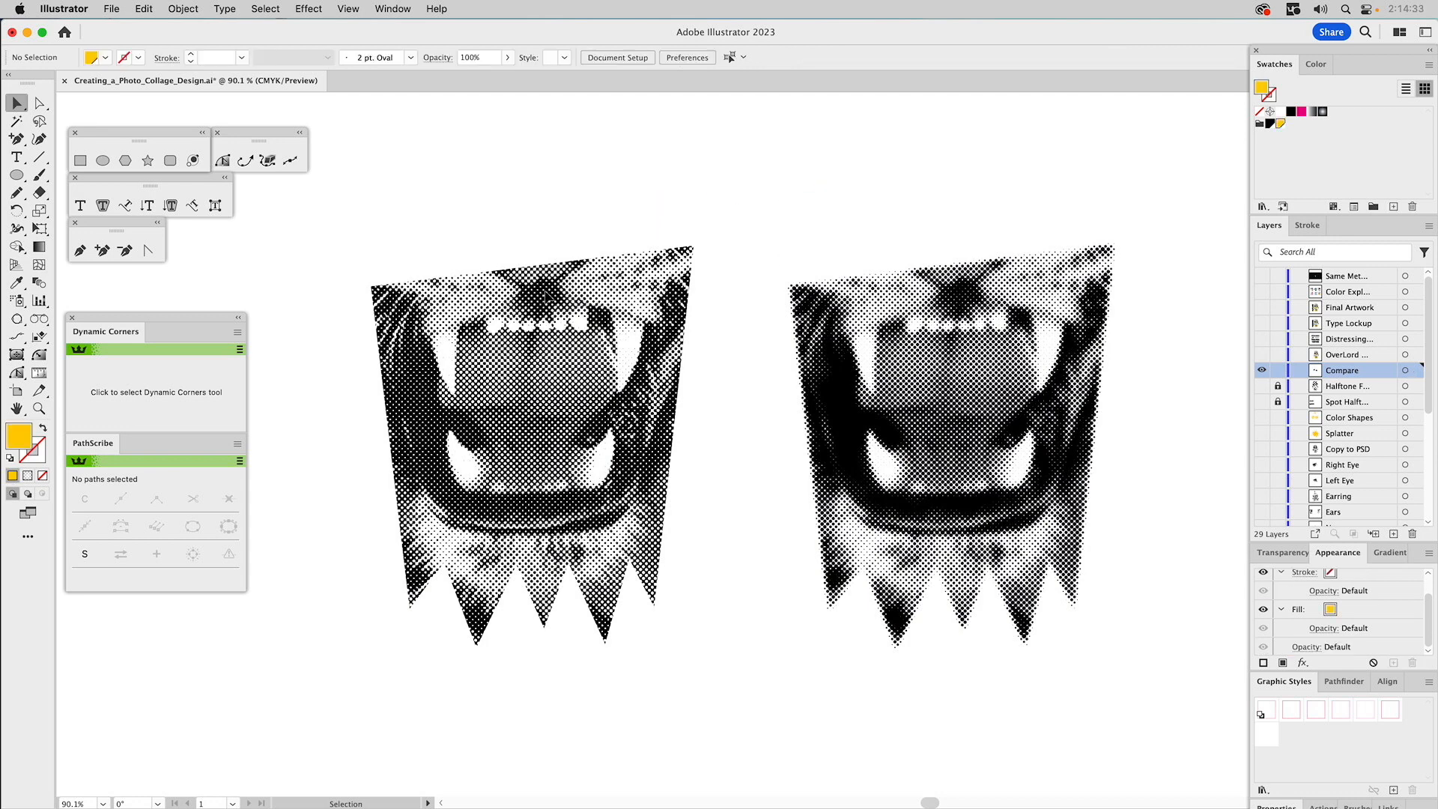
Examine the dot shapes and edge detail of the bitmap halftone mouth up close.
key(z)
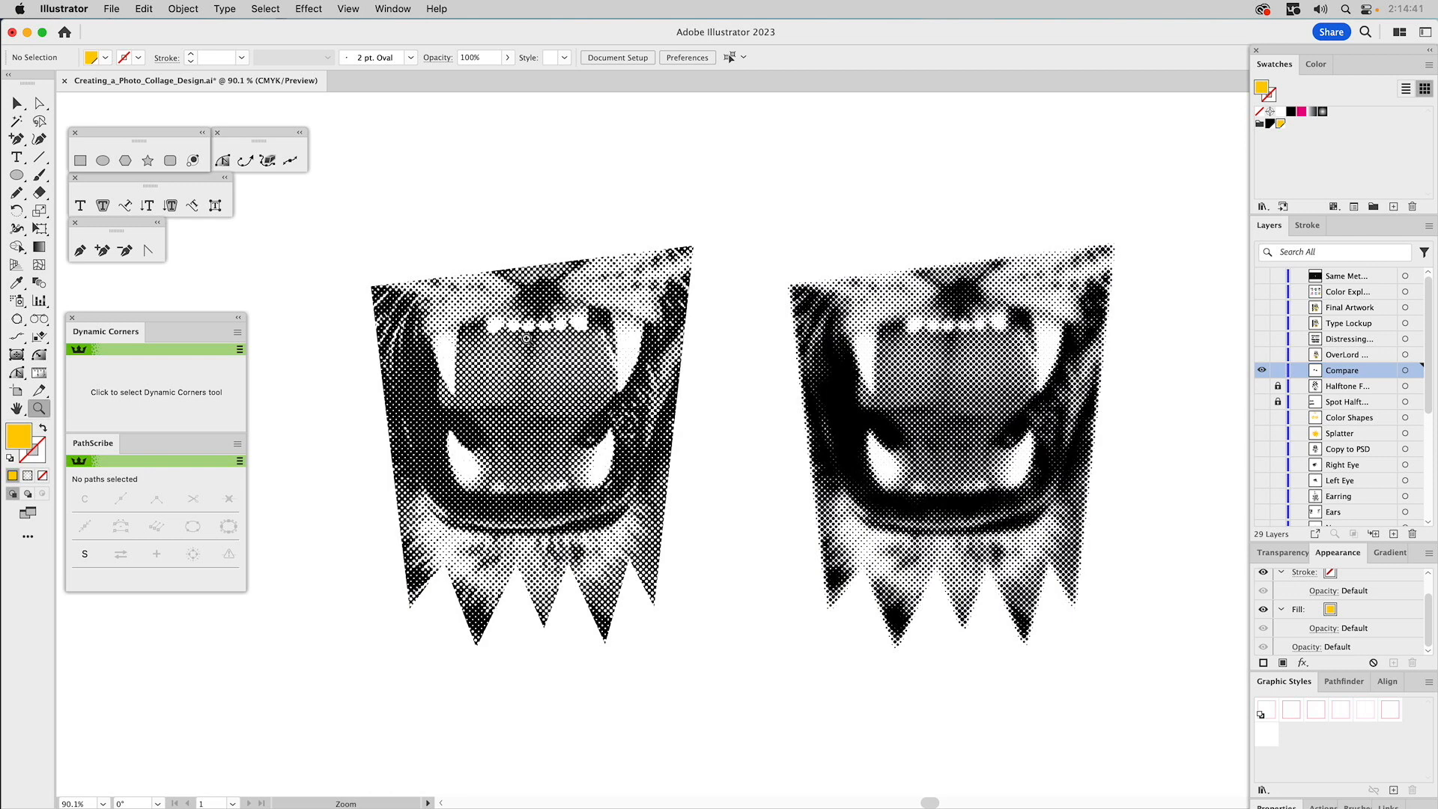
drag(463, 284, 546, 334)
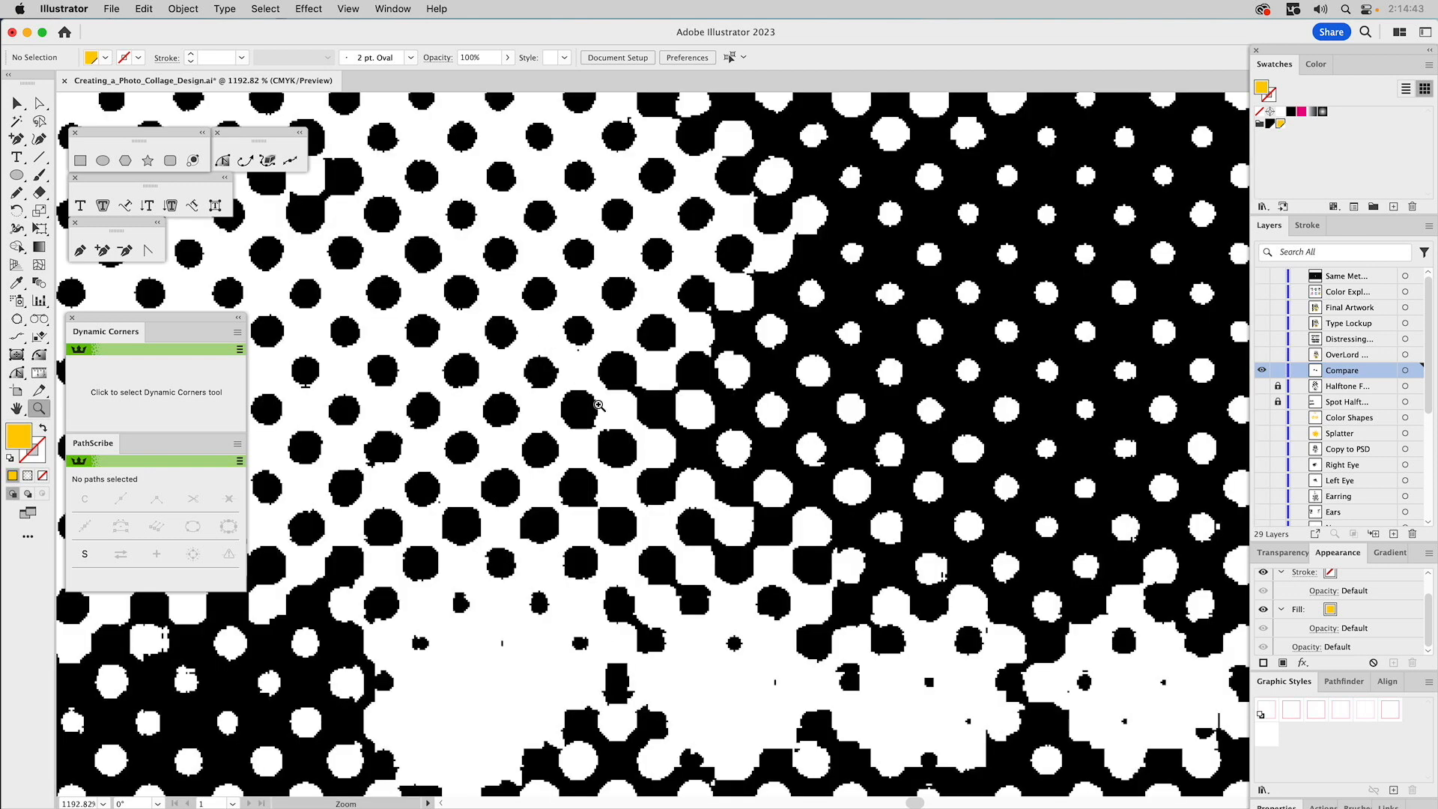
alt+click(741, 383)
alt+click(741, 382)
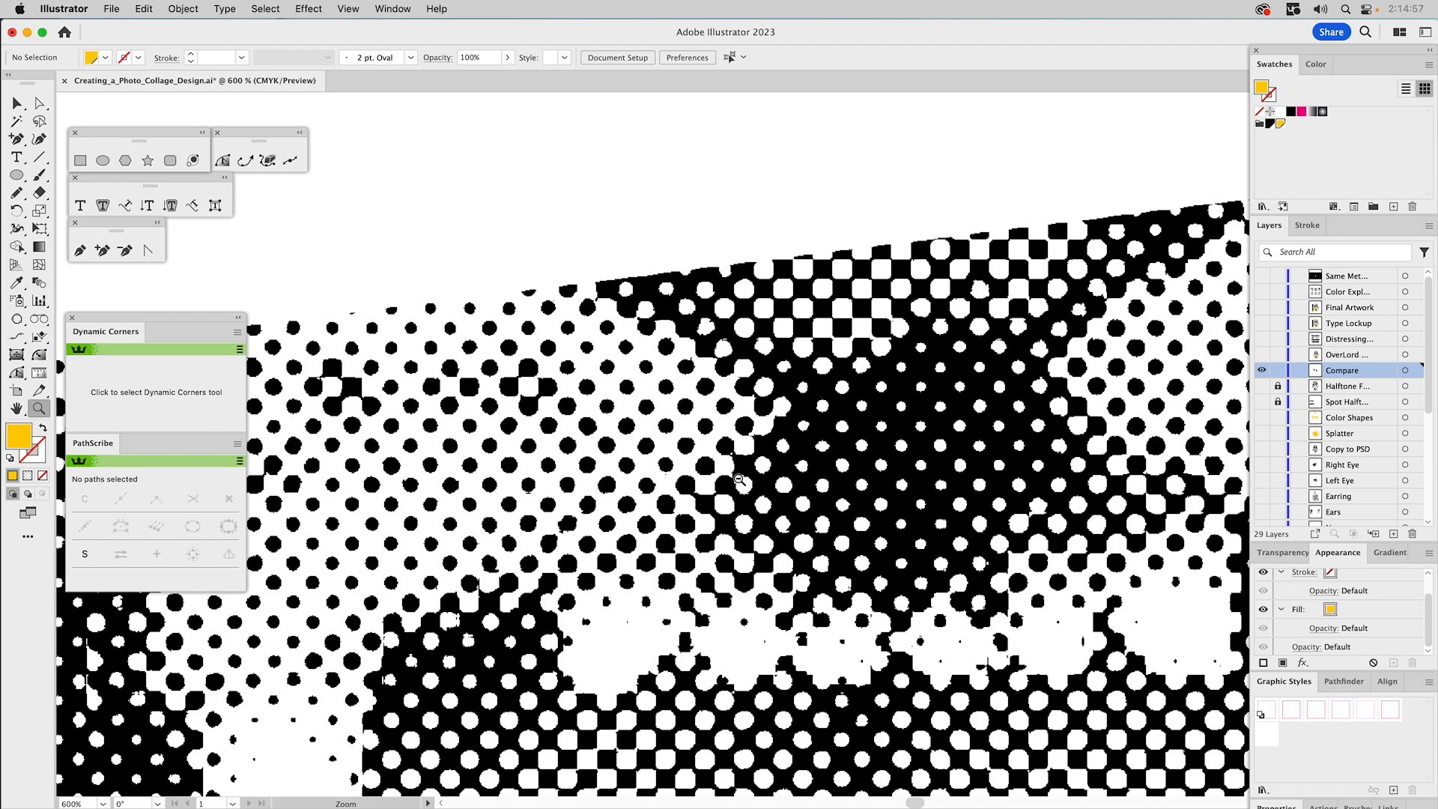
alt+click(799, 491)
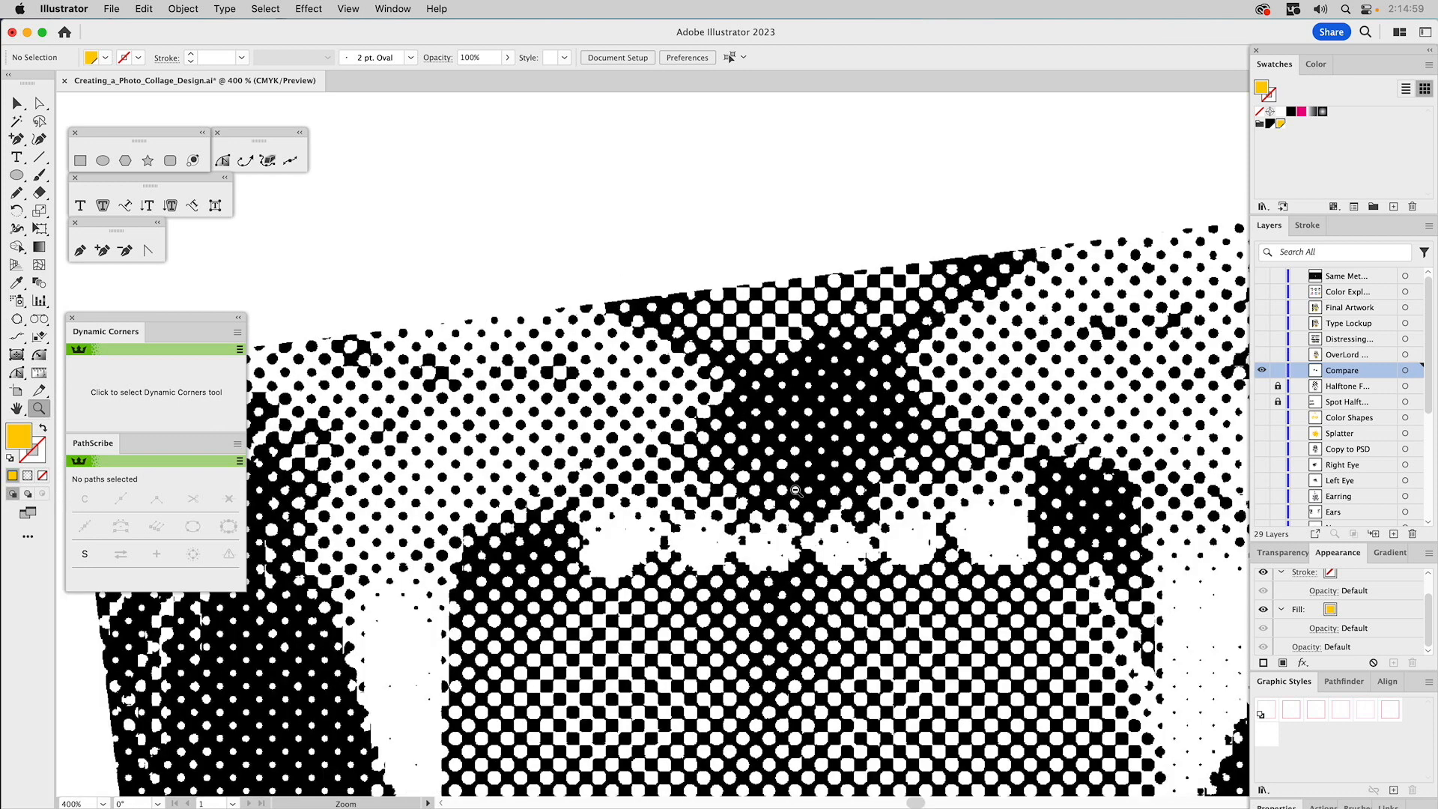
alt+click(798, 490)
alt+click(798, 489)
alt+click(796, 487)
alt+click(796, 487)
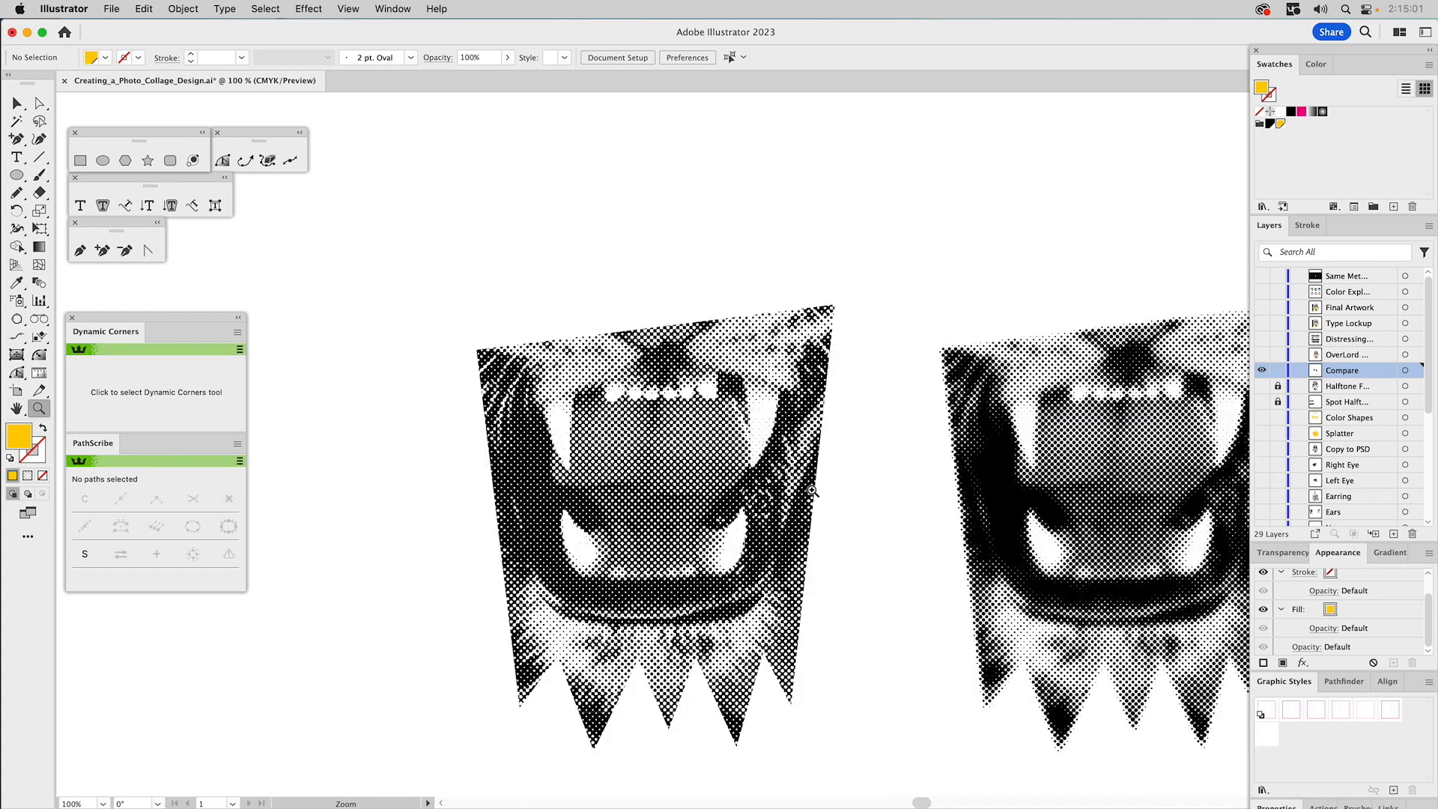
Inspect the Color Halftone version of the mouth up close, including its lower points, and compare it with the bitmap version.
scroll(802, 494, right, 5)
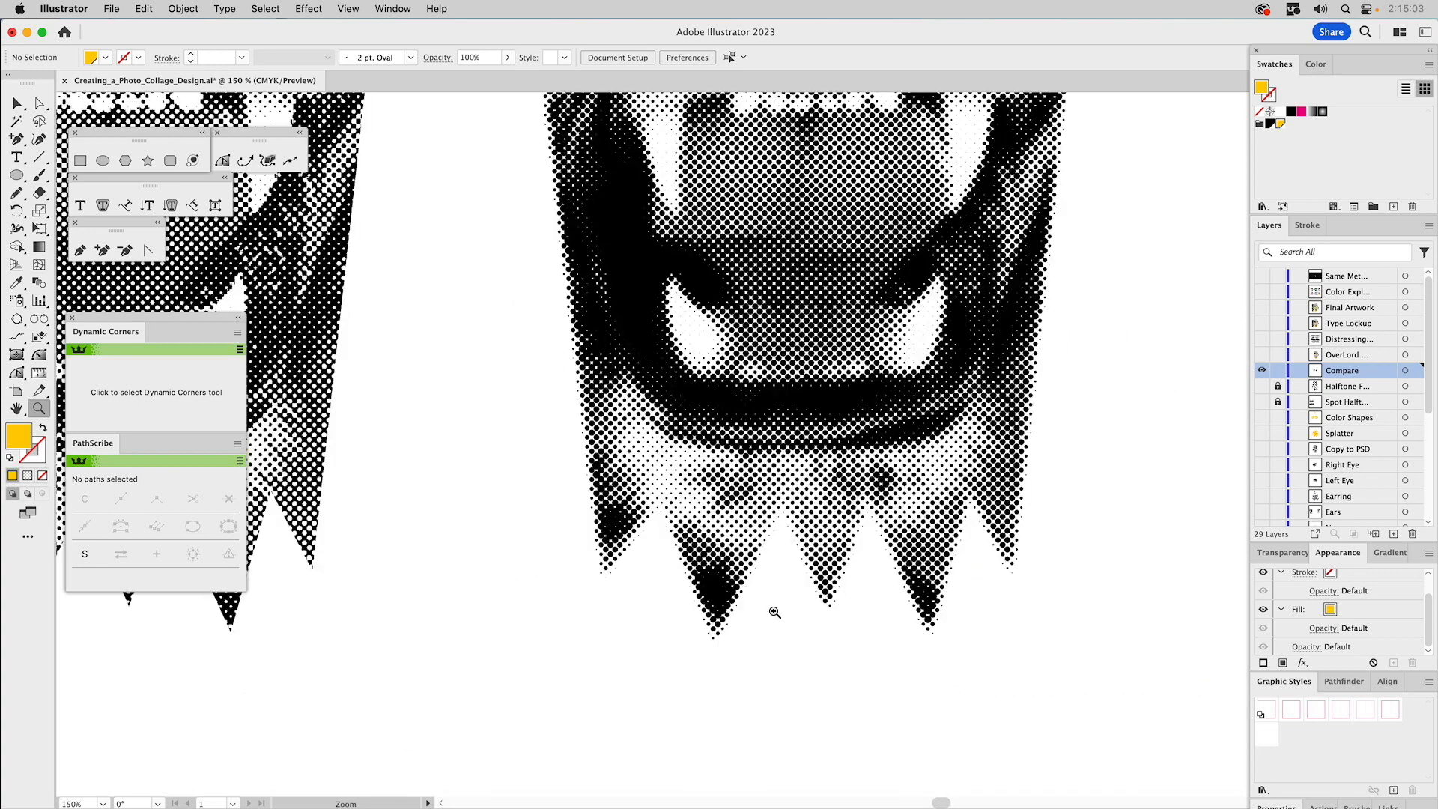
click(775, 612)
scroll(714, 289, up, 6)
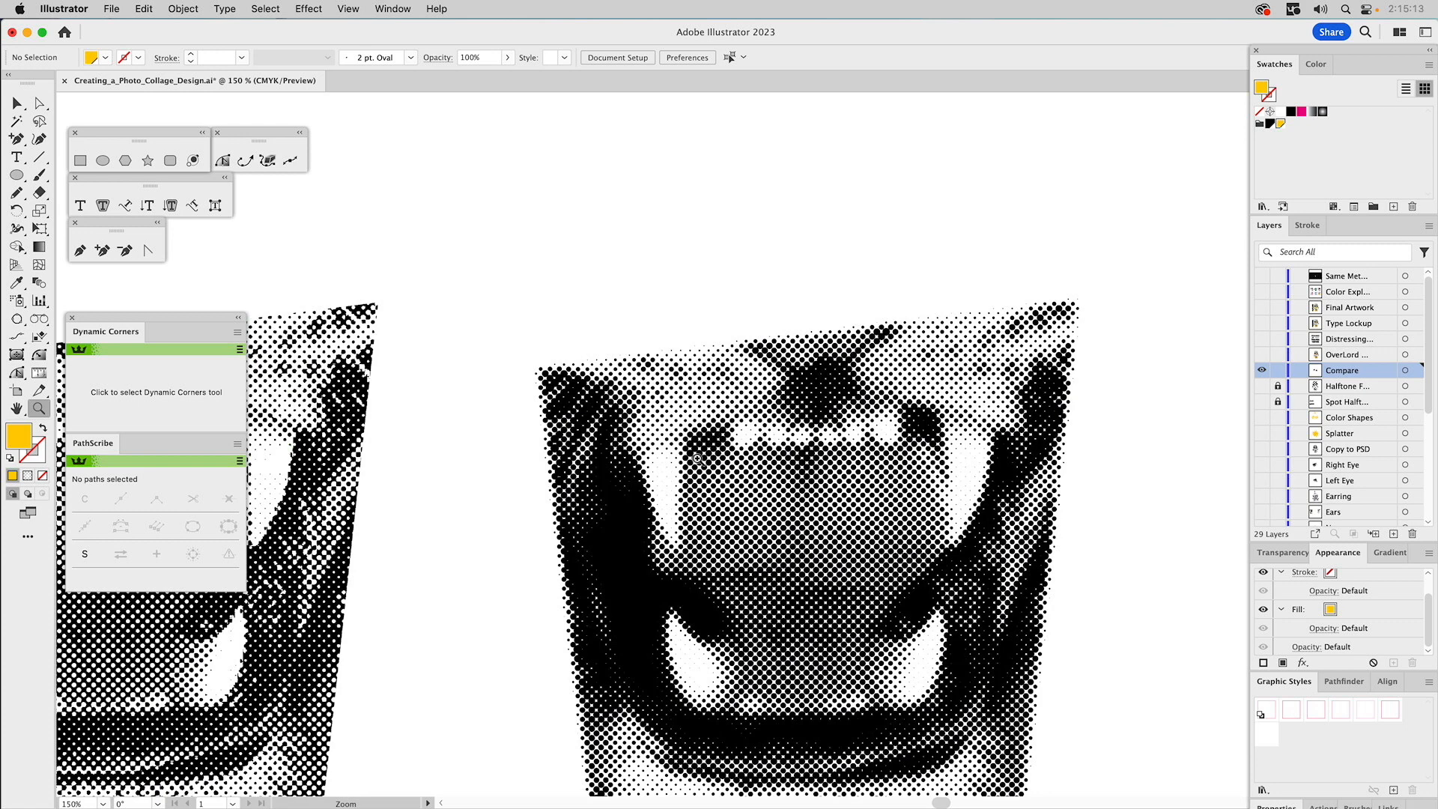
alt+click(738, 490)
drag(694, 482, 859, 372)
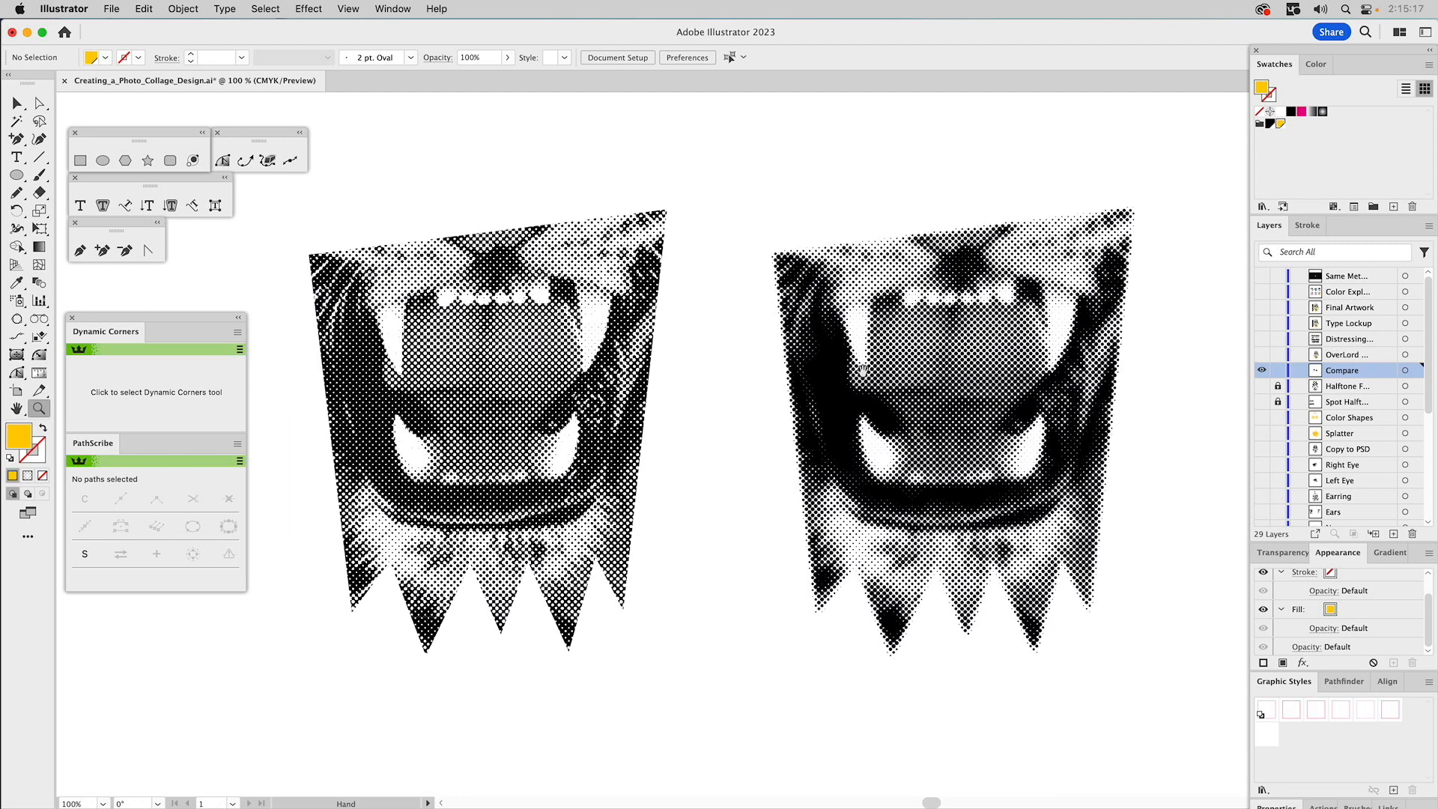
key(super+0)
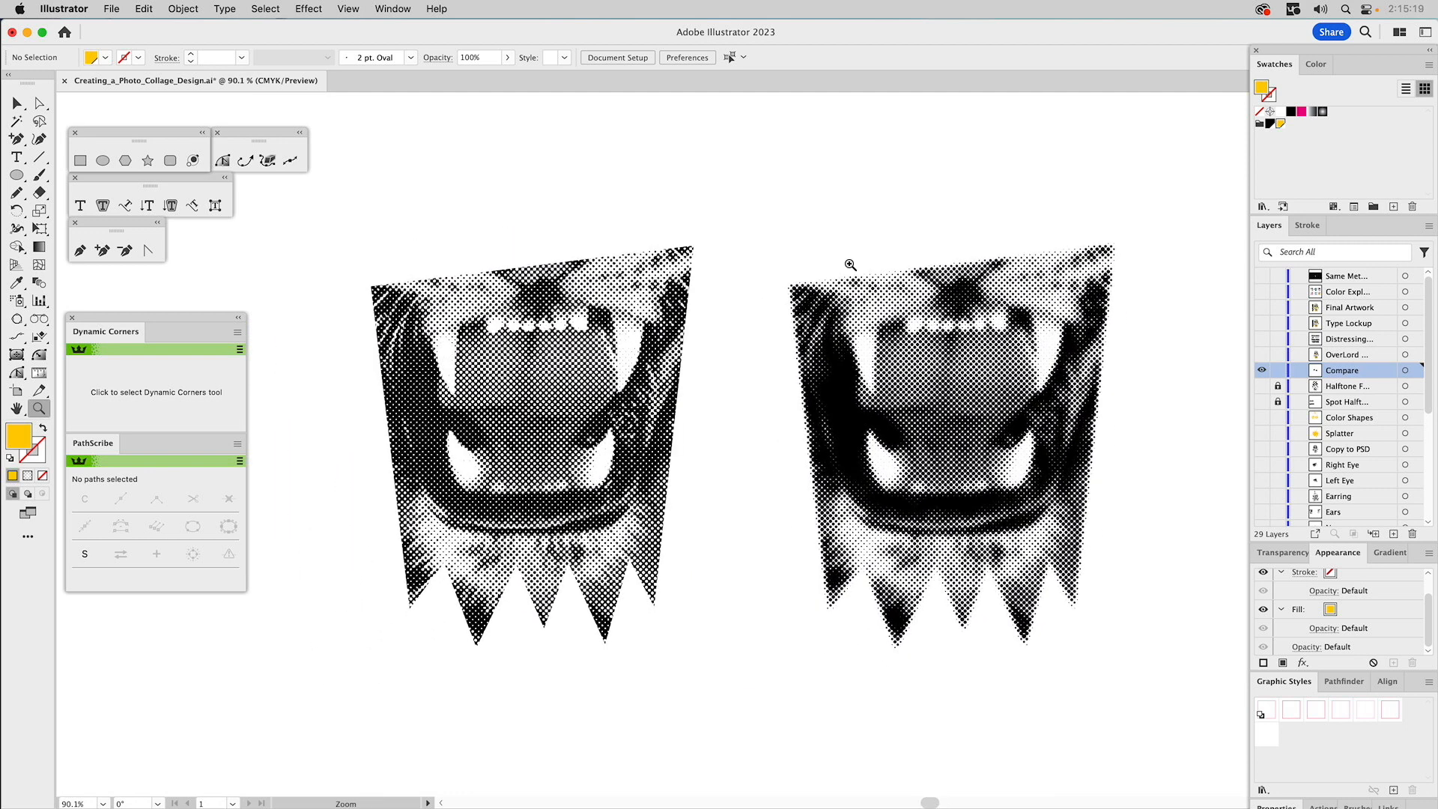
Recolor the grayscale mouth image by trying the magenta and yellow swatches, finishing with a black fill, and deselect it.
key(v)
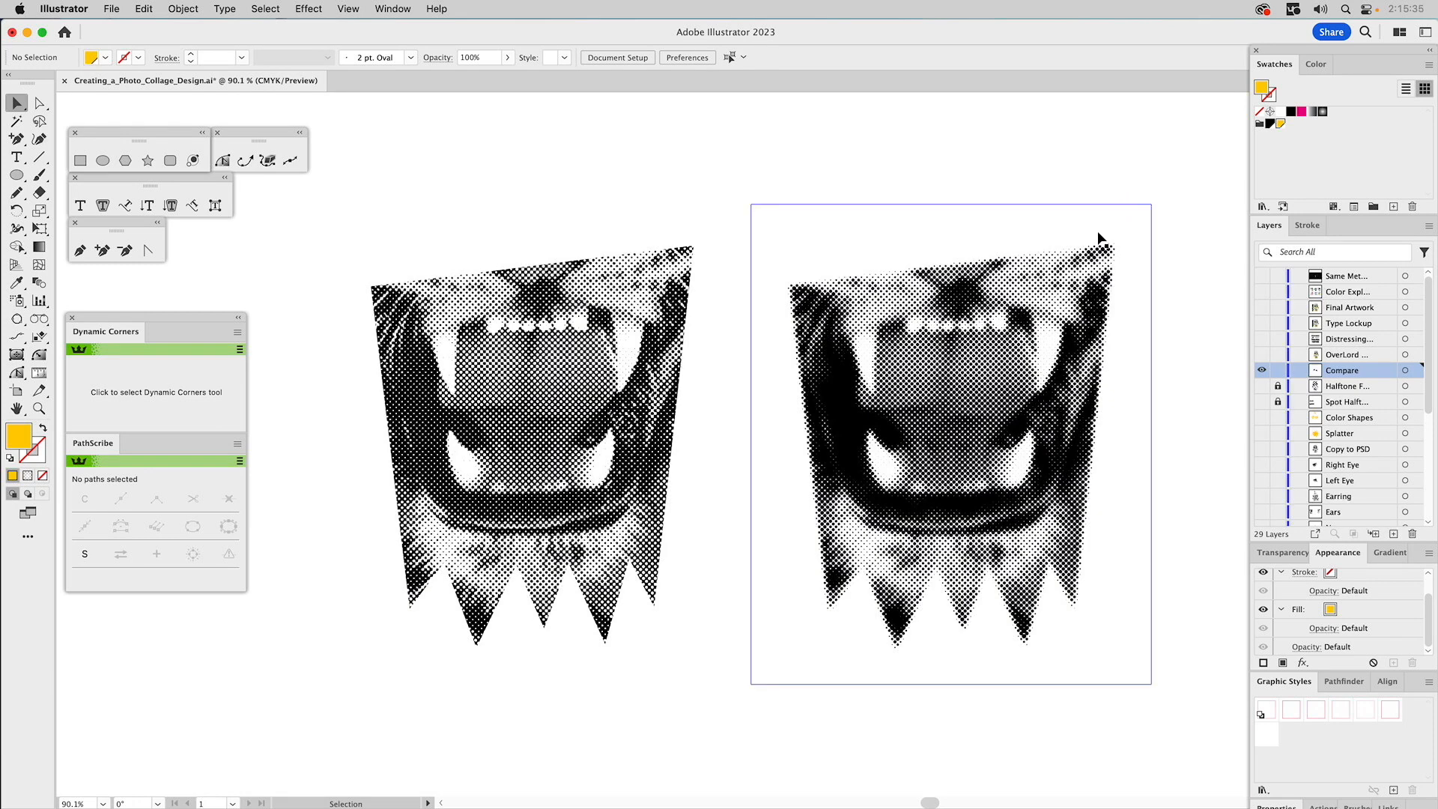
key(a)
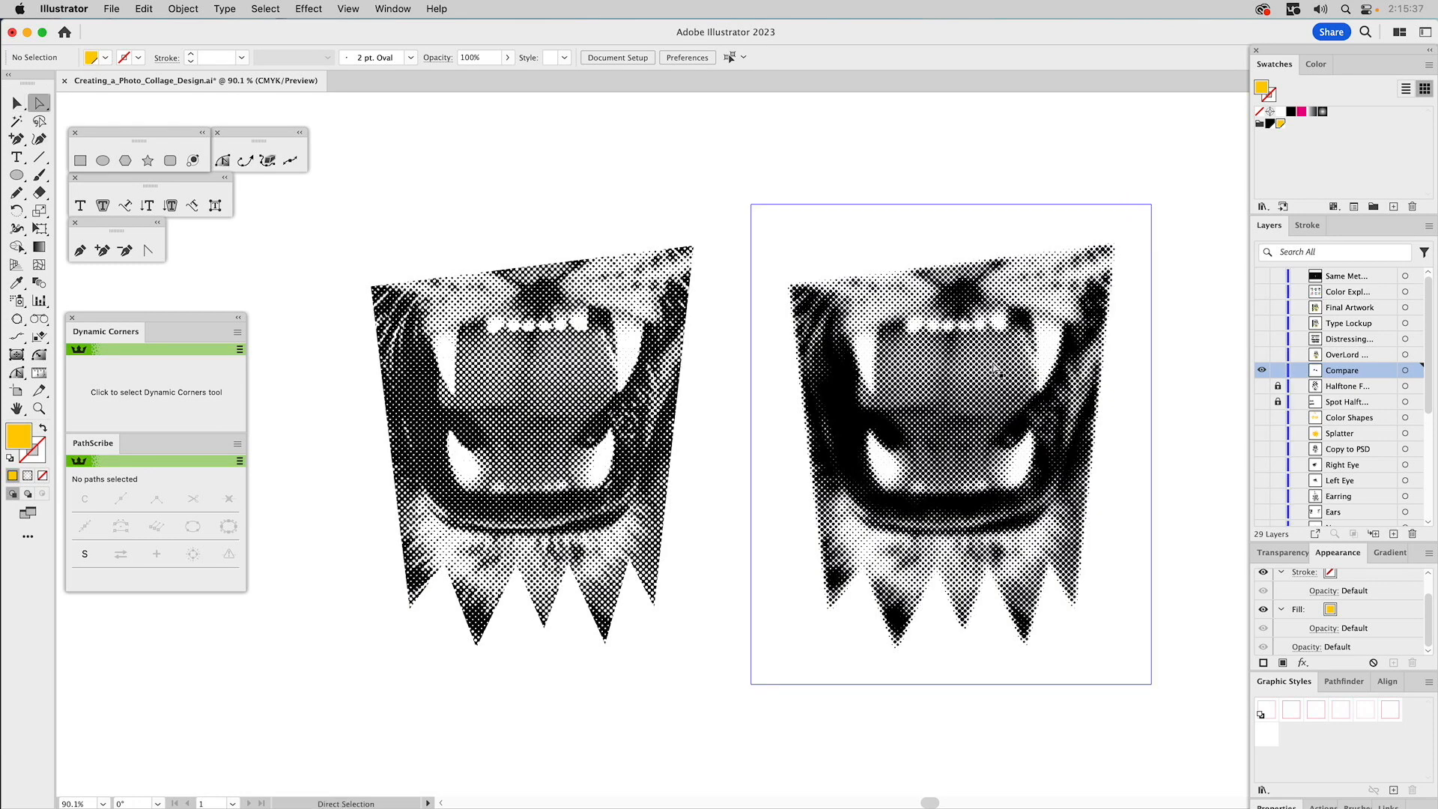
click(996, 369)
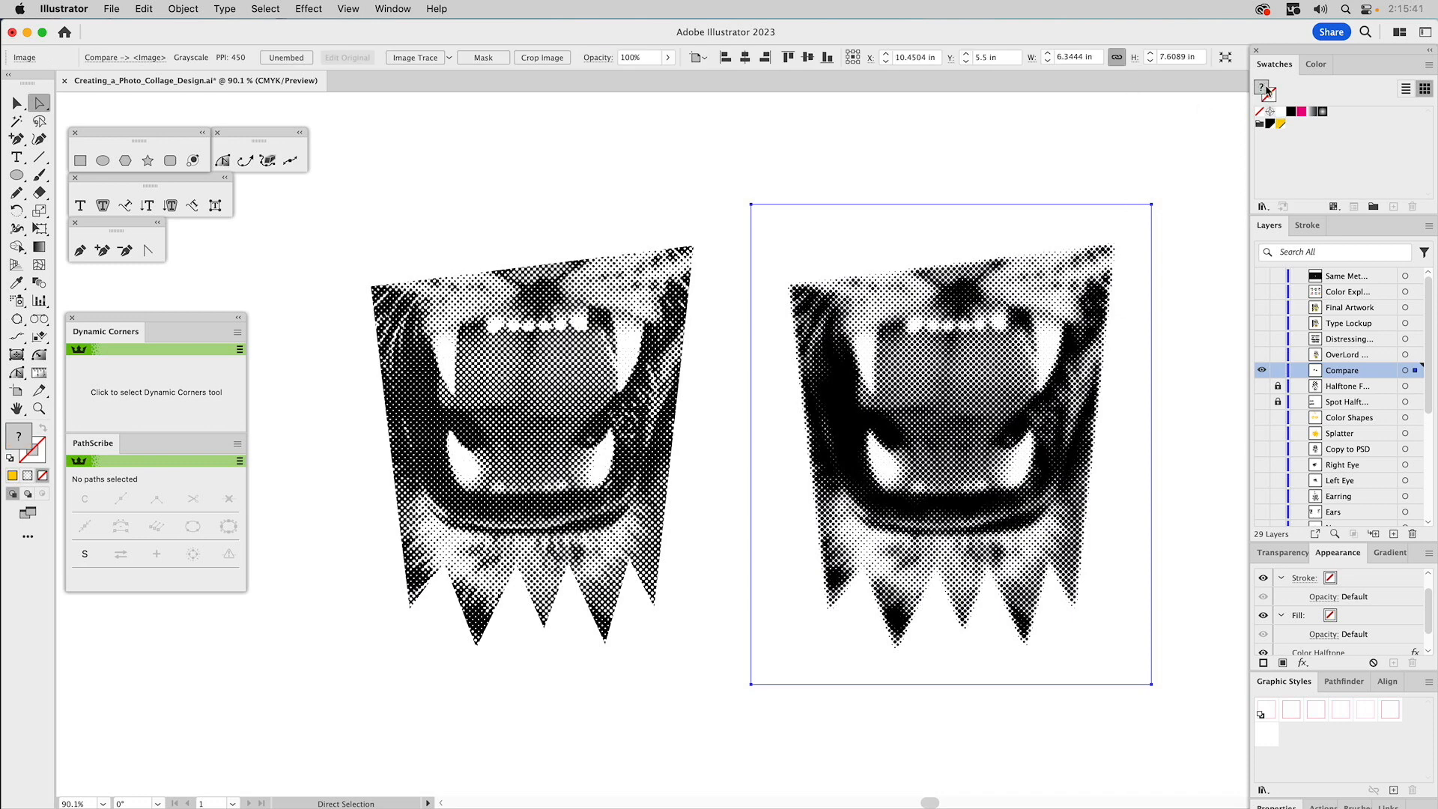
click(1303, 115)
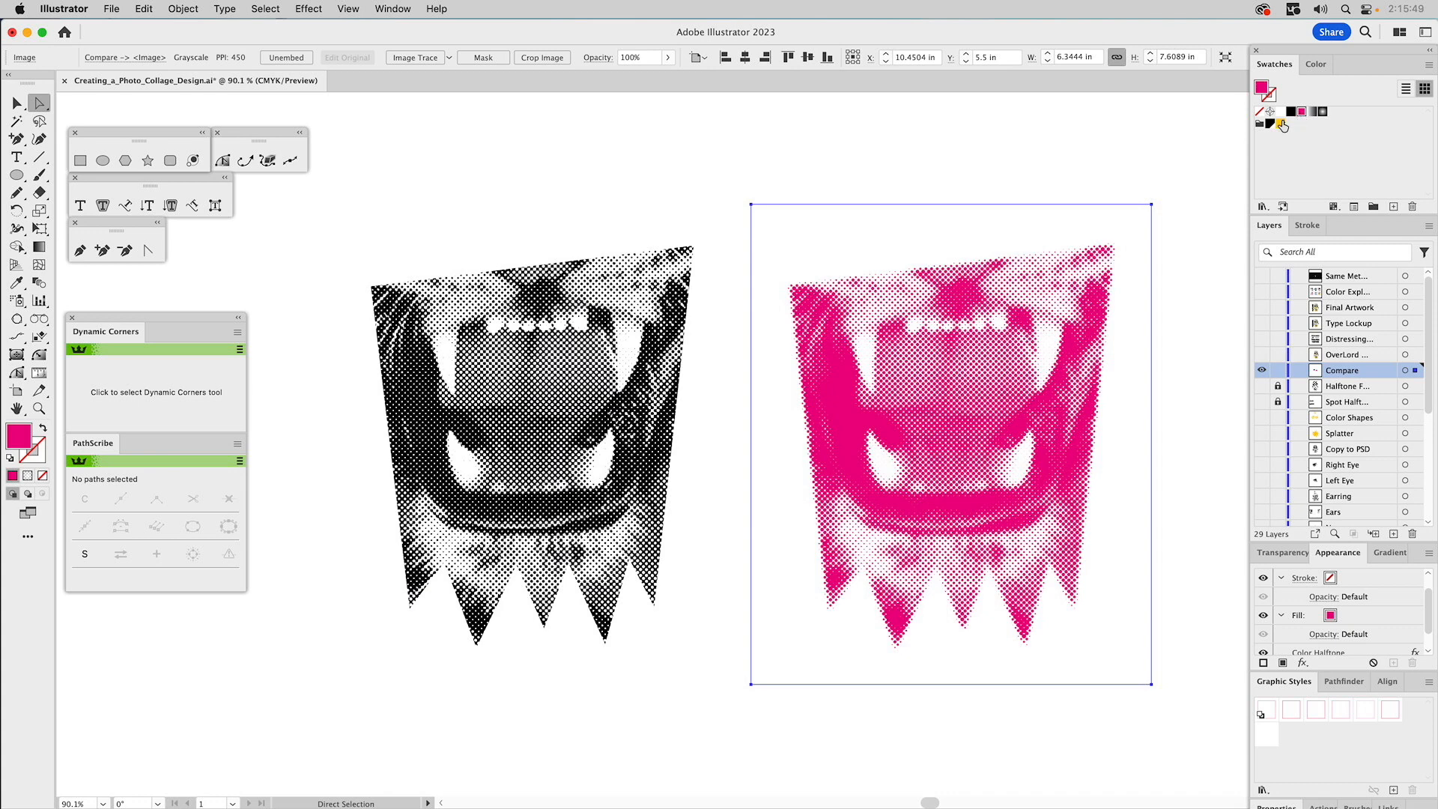
click(1281, 124)
click(1270, 125)
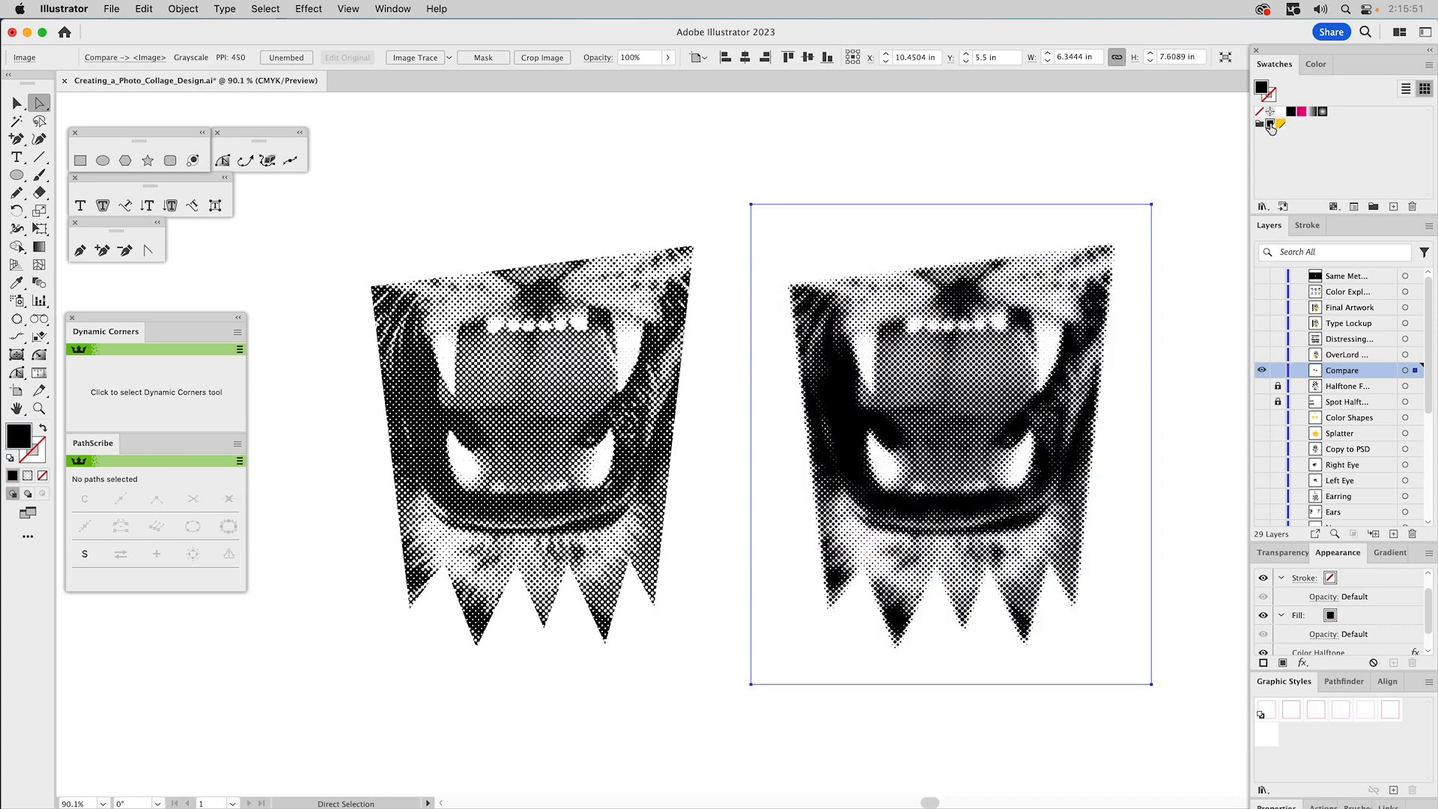
click(1037, 150)
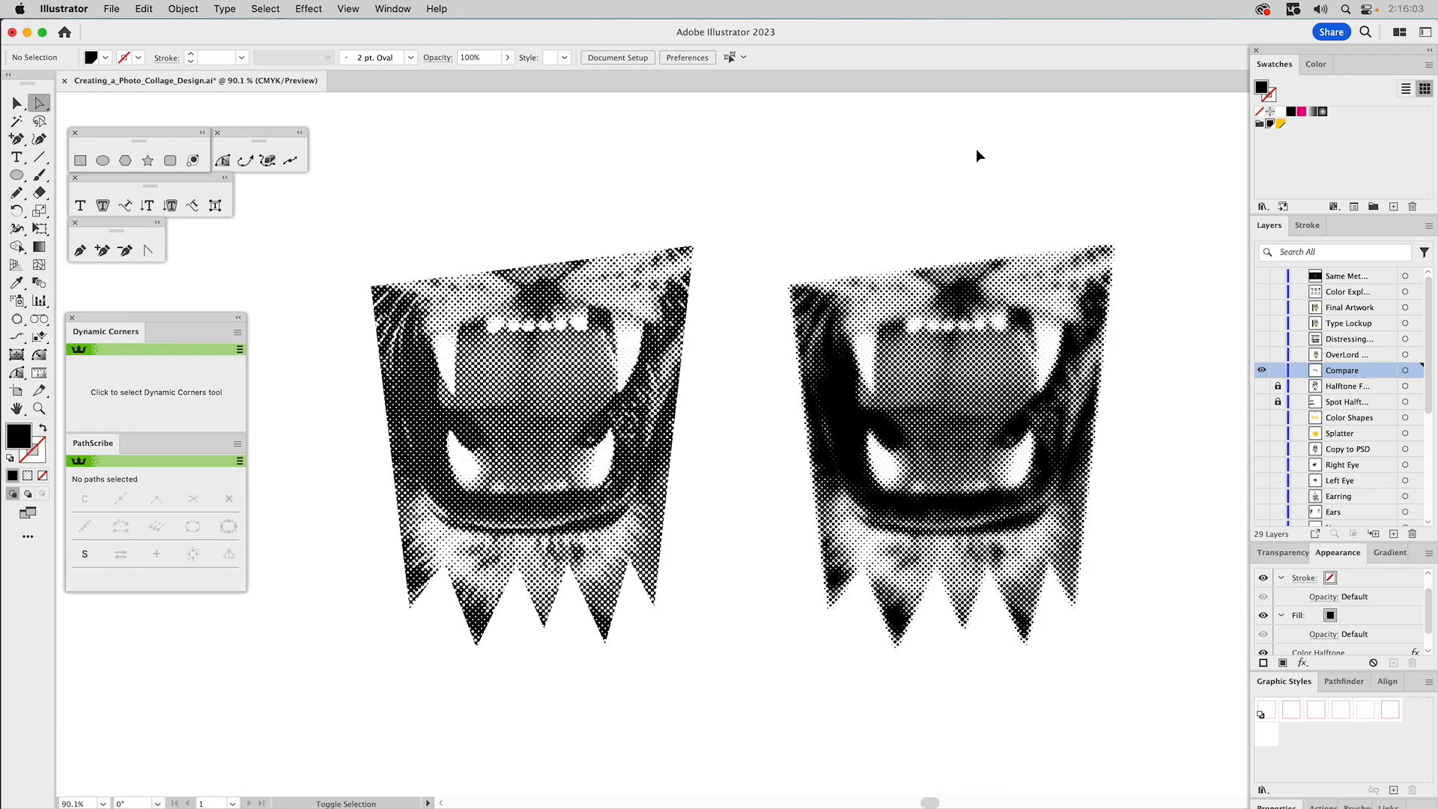
Switch the visible layer from Compare to the OverLord face artwork, and from that to the Distressing lettering layer.
click(1262, 355)
click(1262, 370)
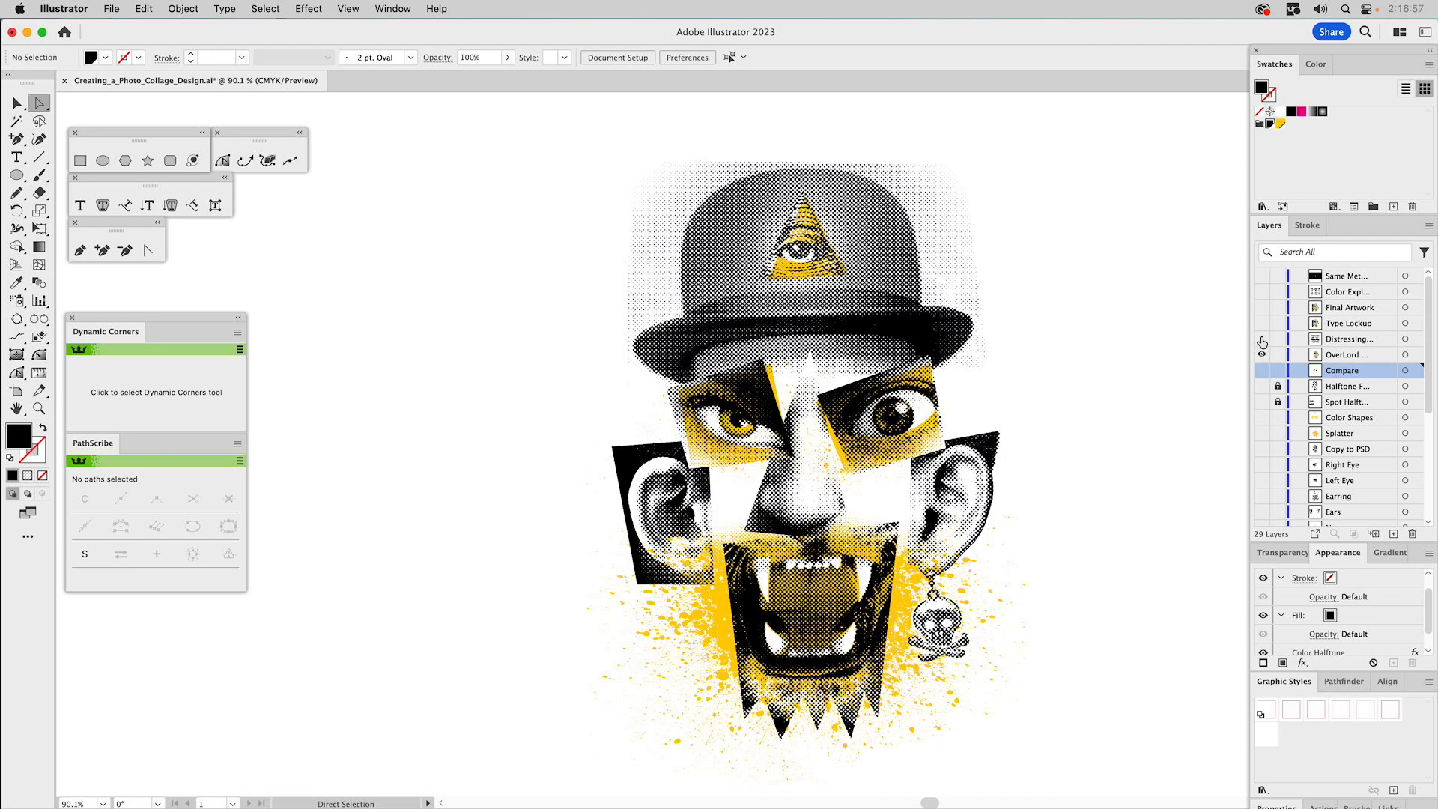
click(1262, 339)
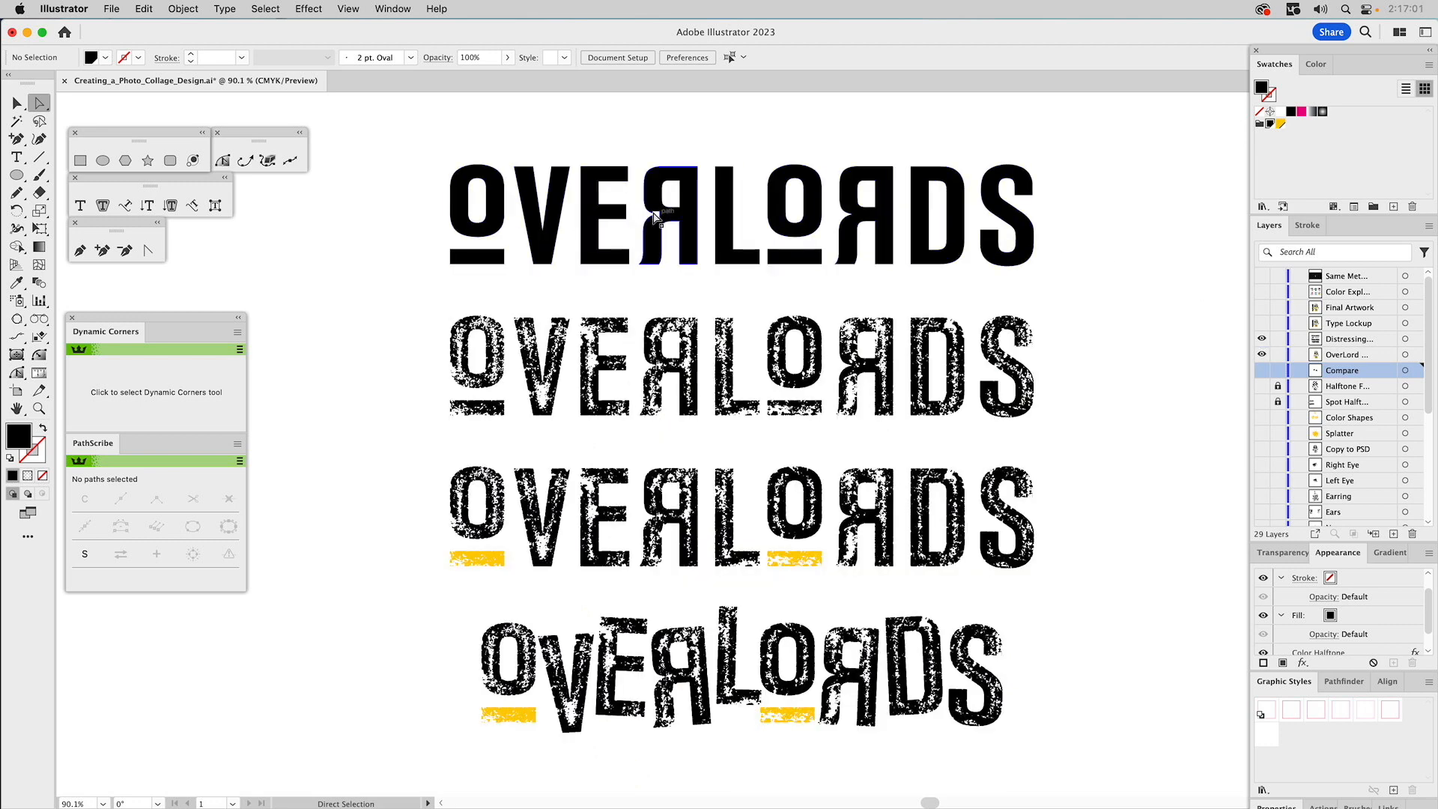
click(1262, 355)
Check the point and path counts of the third OVERLORDS wordmark, the straight distressed one with yellow underlines.
key(v)
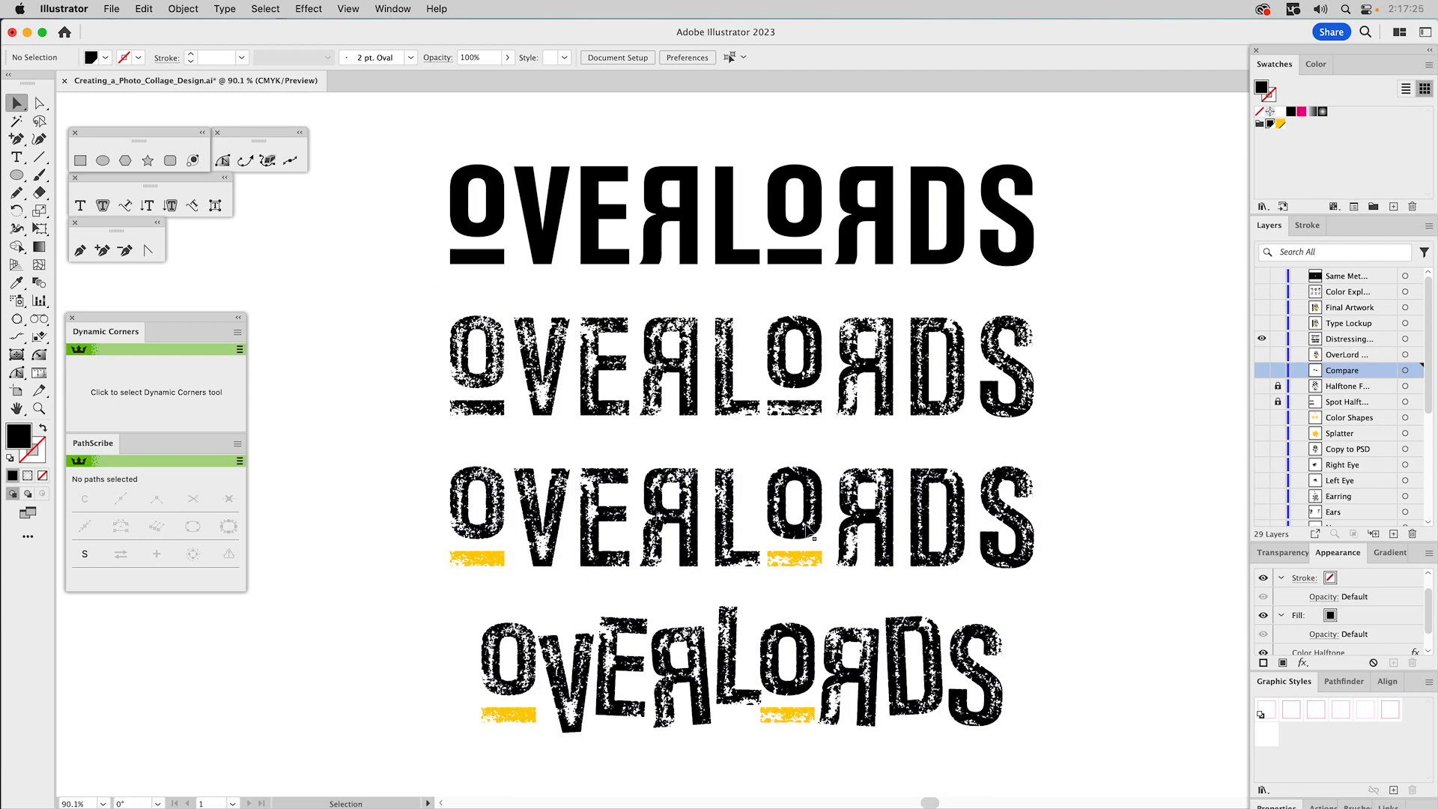
click(807, 533)
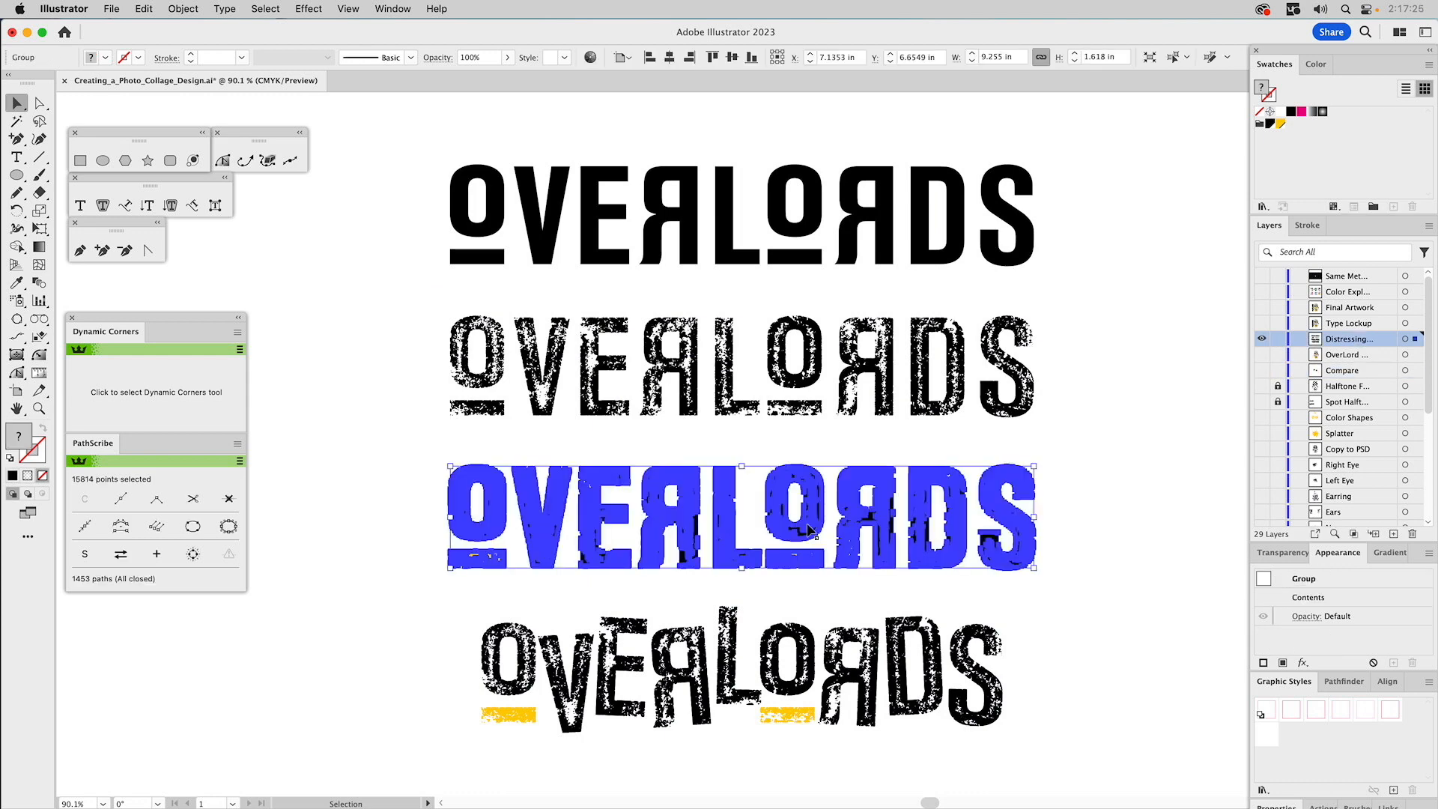
click(1135, 417)
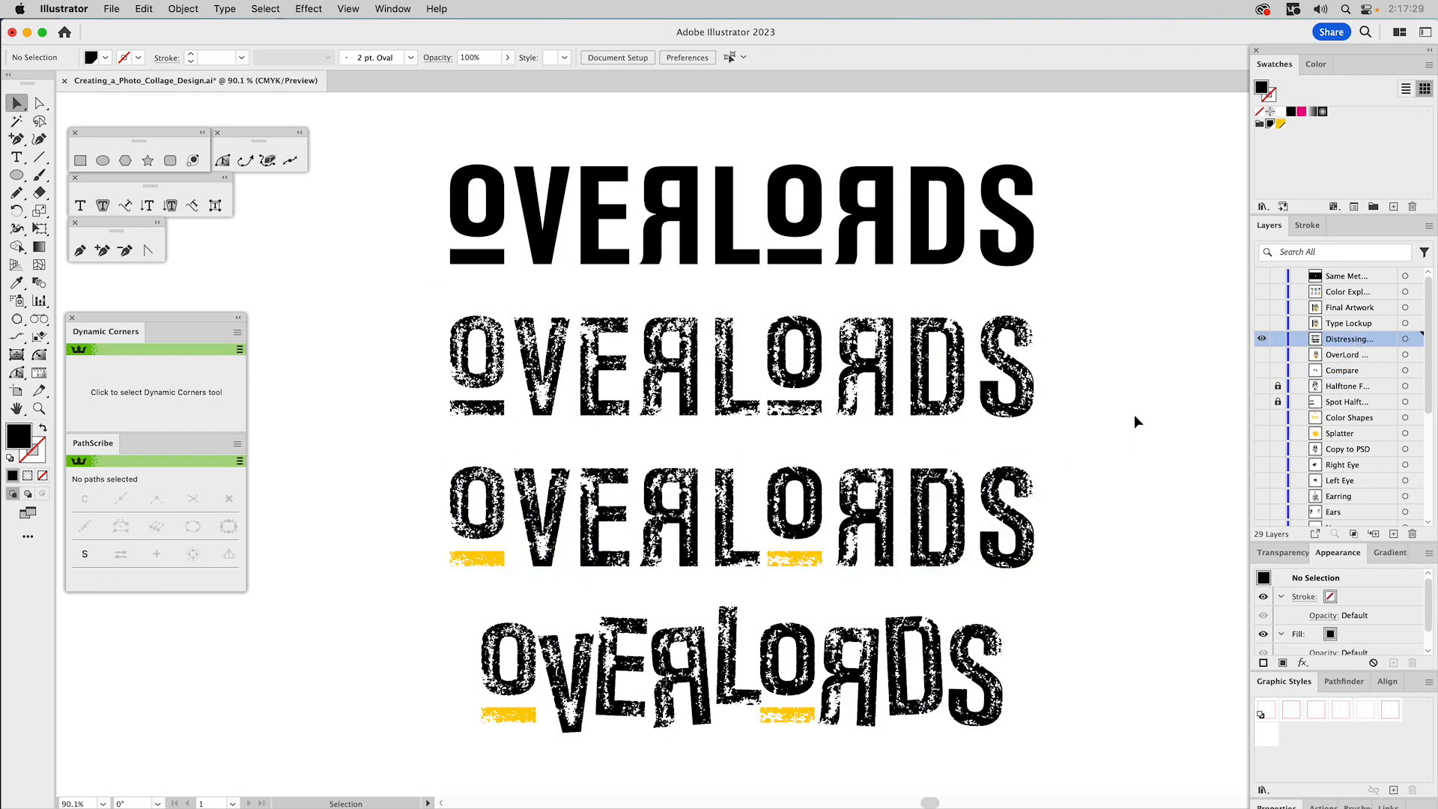
click(1017, 473)
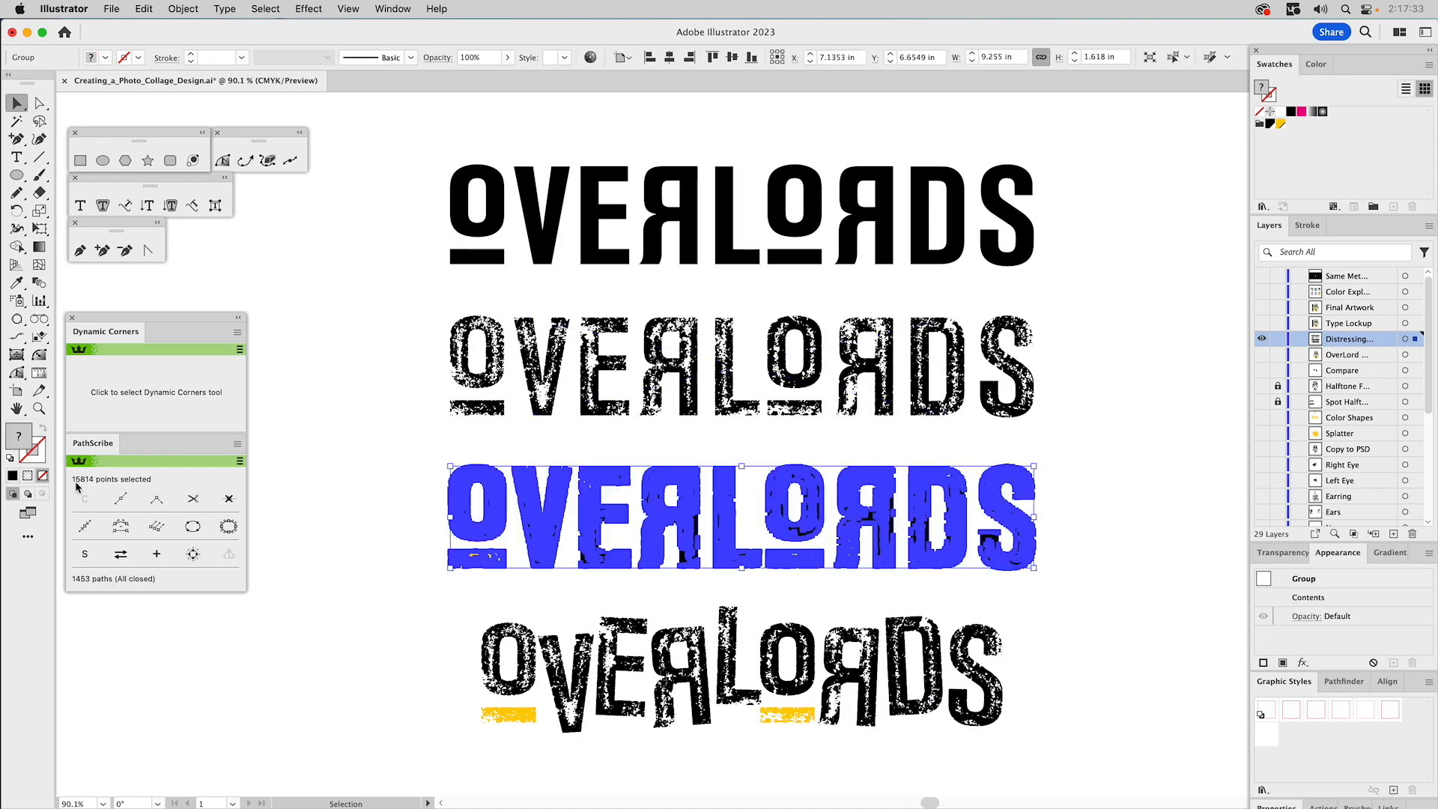
click(282, 405)
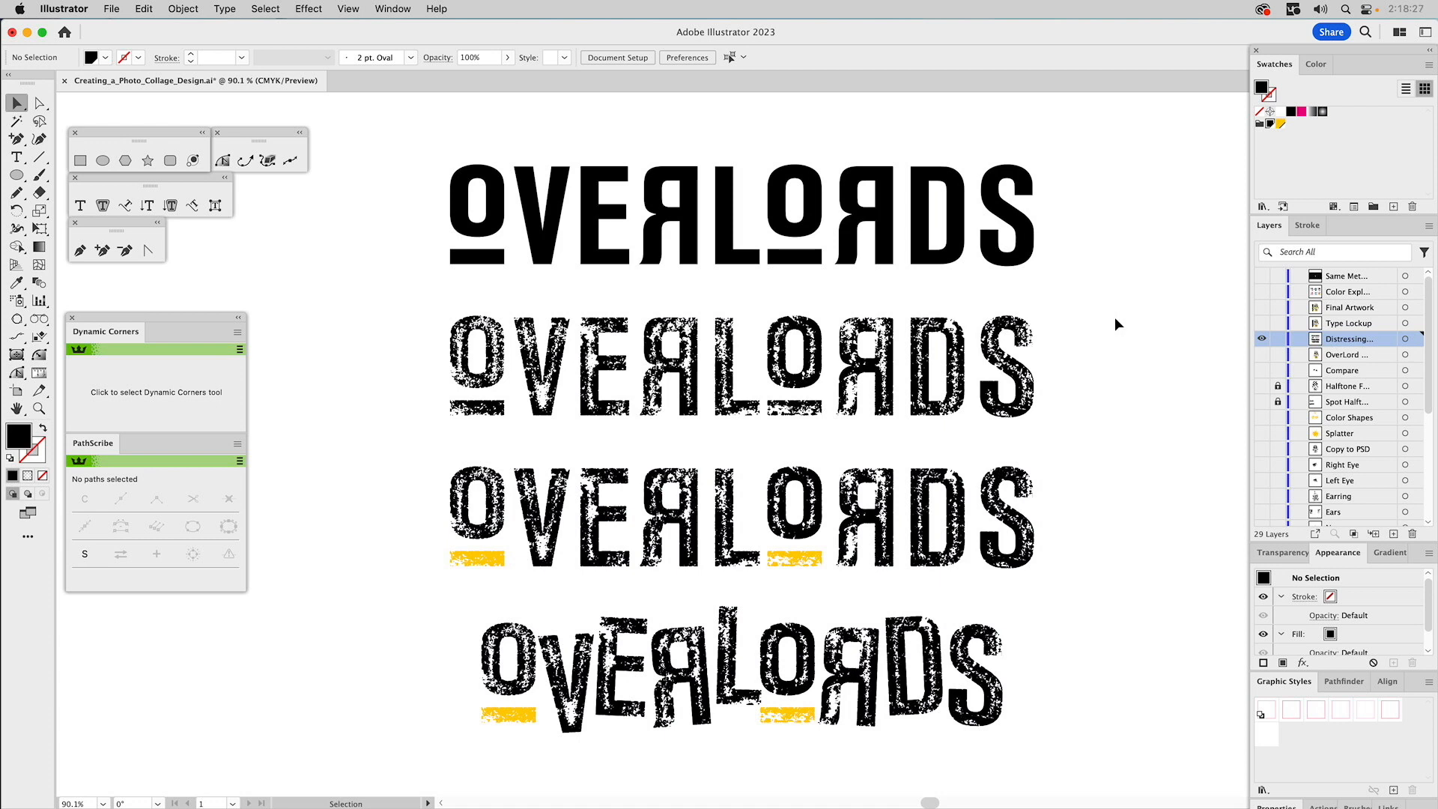
Replace the Distressing layer with the Type Lockup layer, make it active, and show the Final Artwork layer as well.
click(1262, 323)
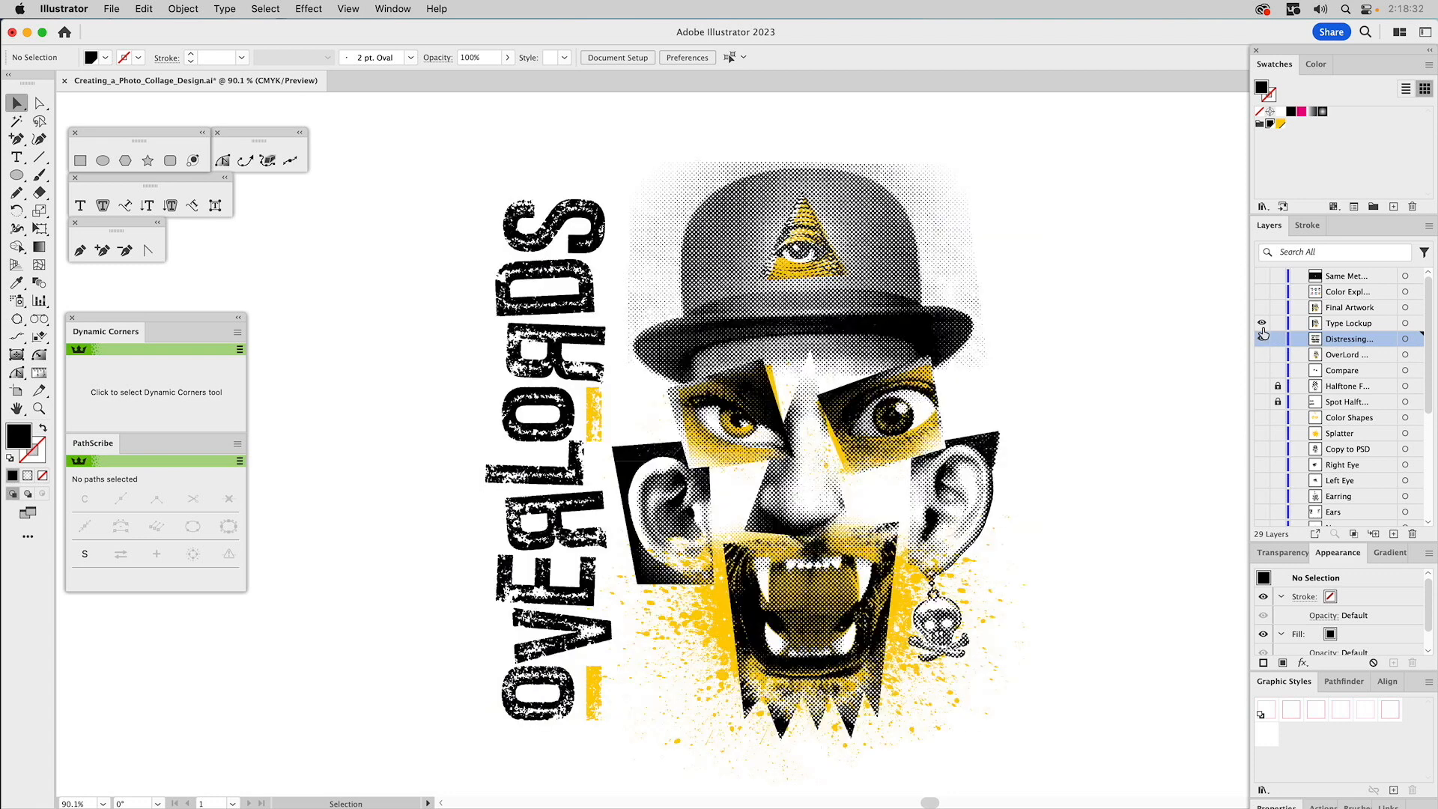
click(1352, 329)
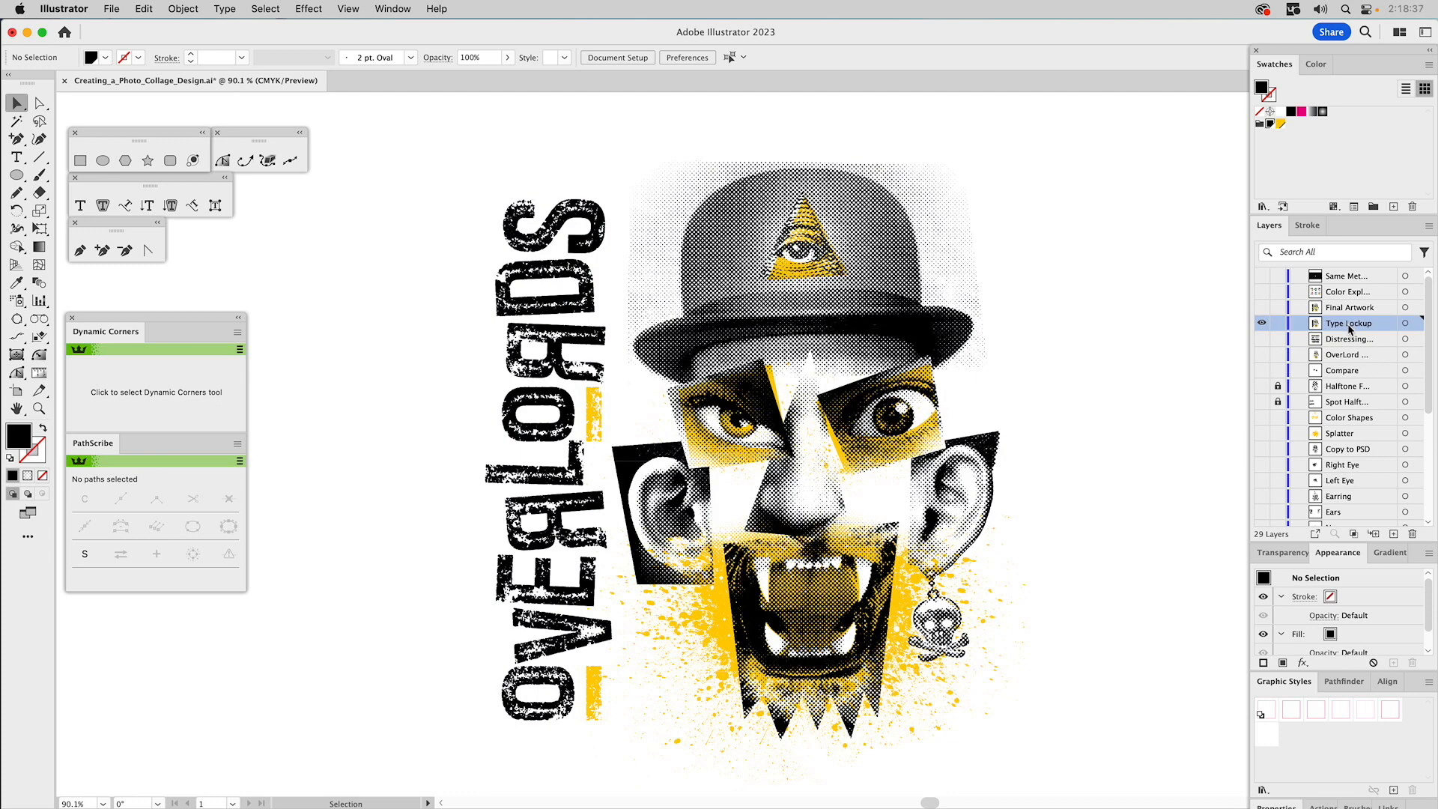
click(1262, 307)
click(1262, 307)
click(1262, 307)
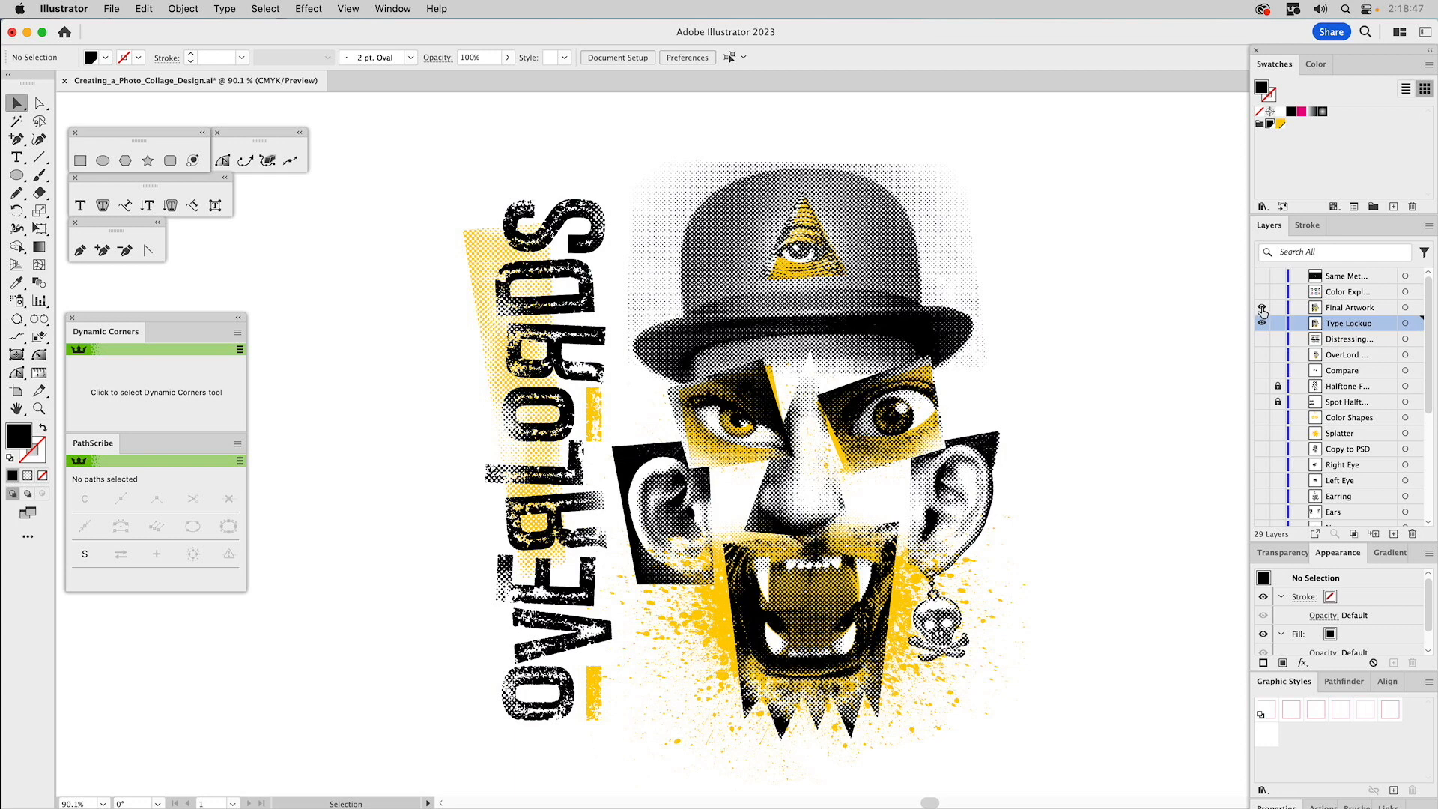
Make the Color Exploration layer active and briefly preview its color variations of the OVERLORDS design.
click(1349, 293)
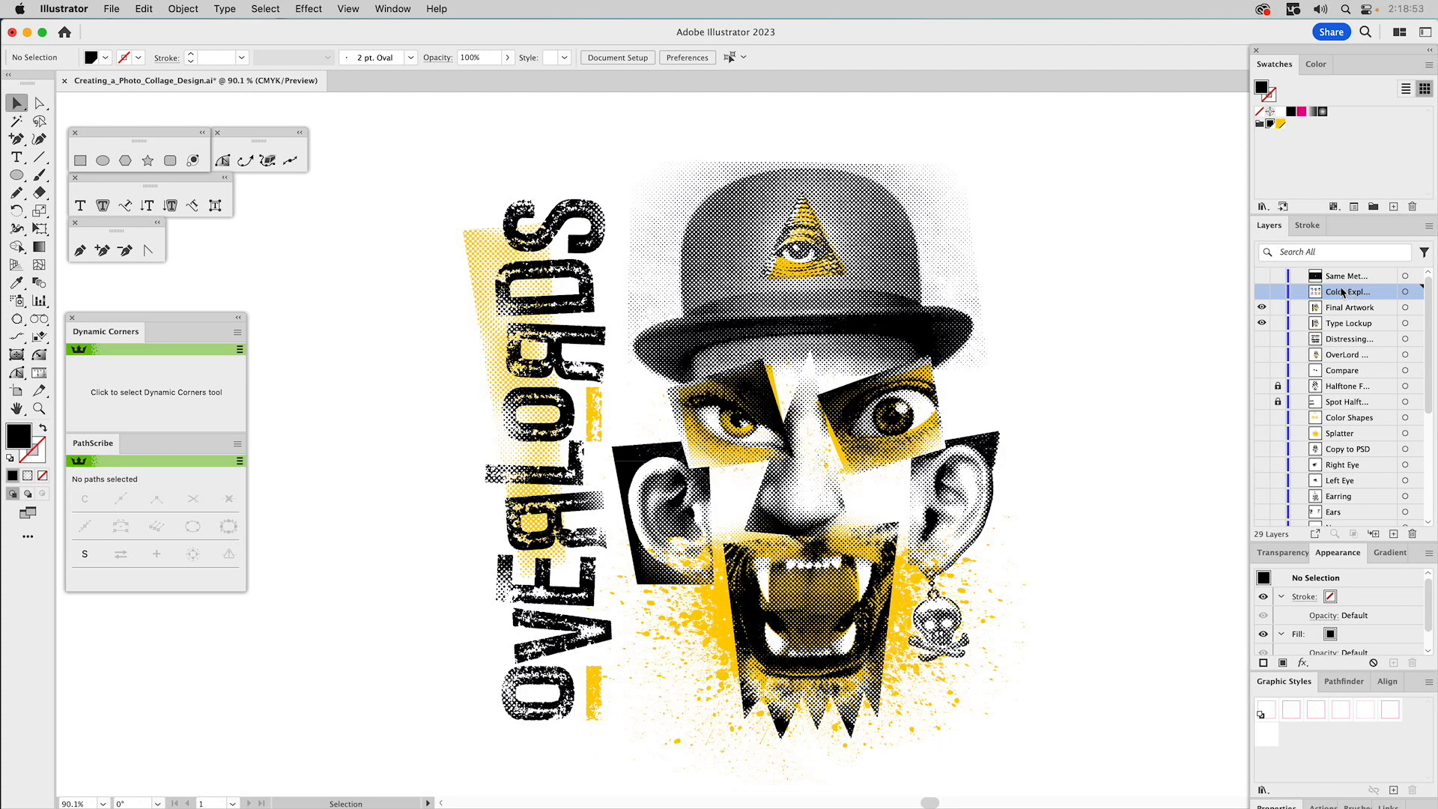
click(1261, 291)
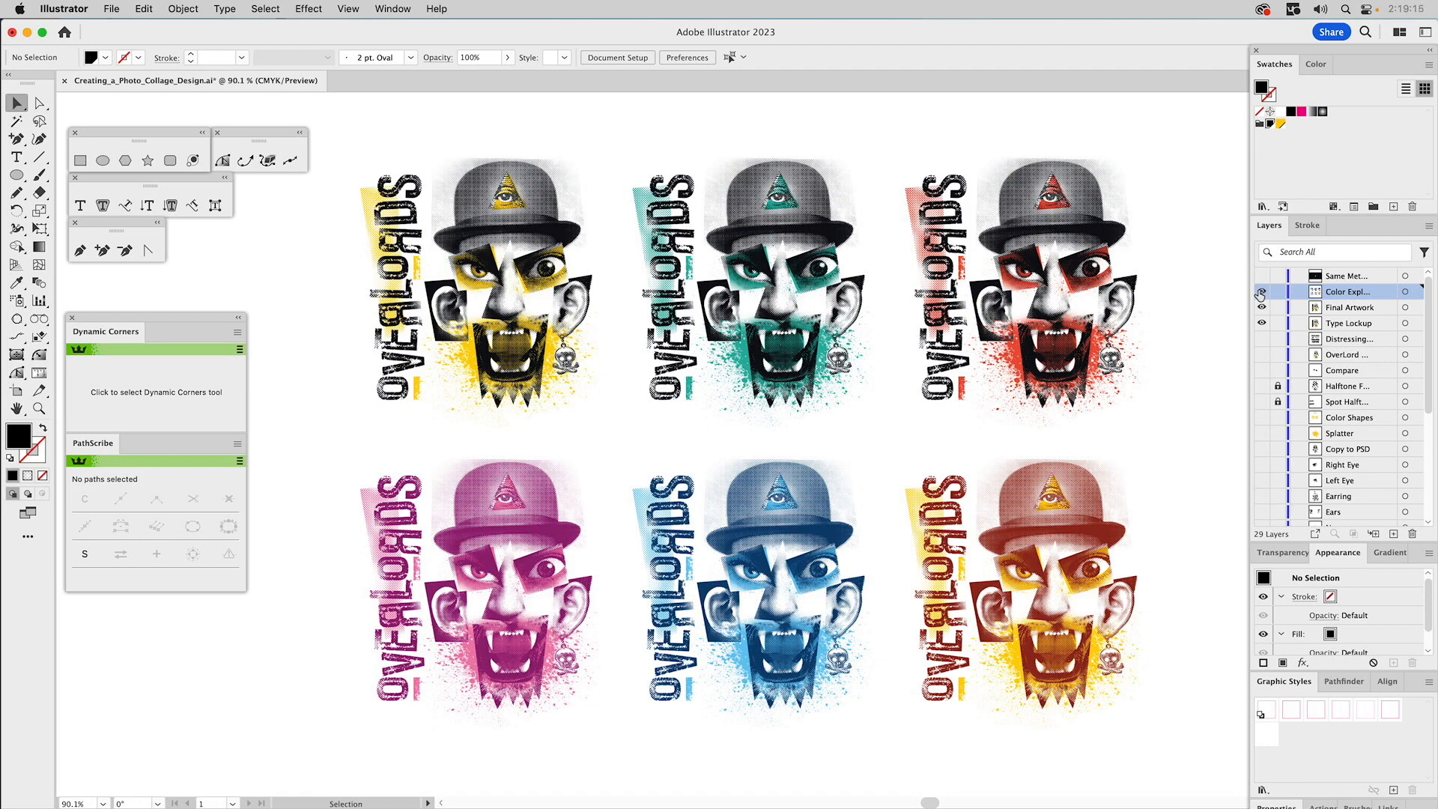
click(1261, 292)
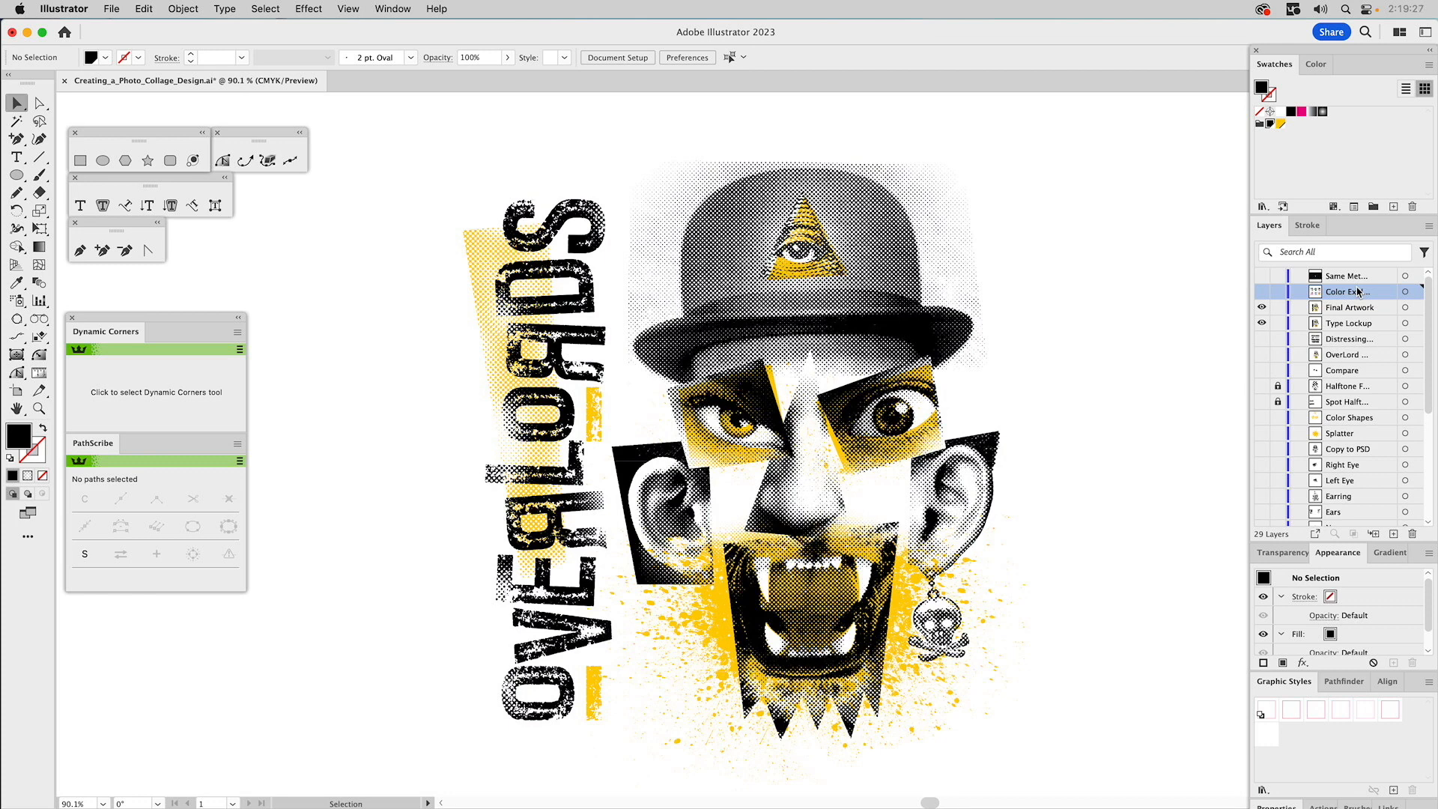
Show the topmost layer with the Montana Lineman's Rodeo artwork and hide the Final Artwork and Type Lockup layers.
click(1262, 276)
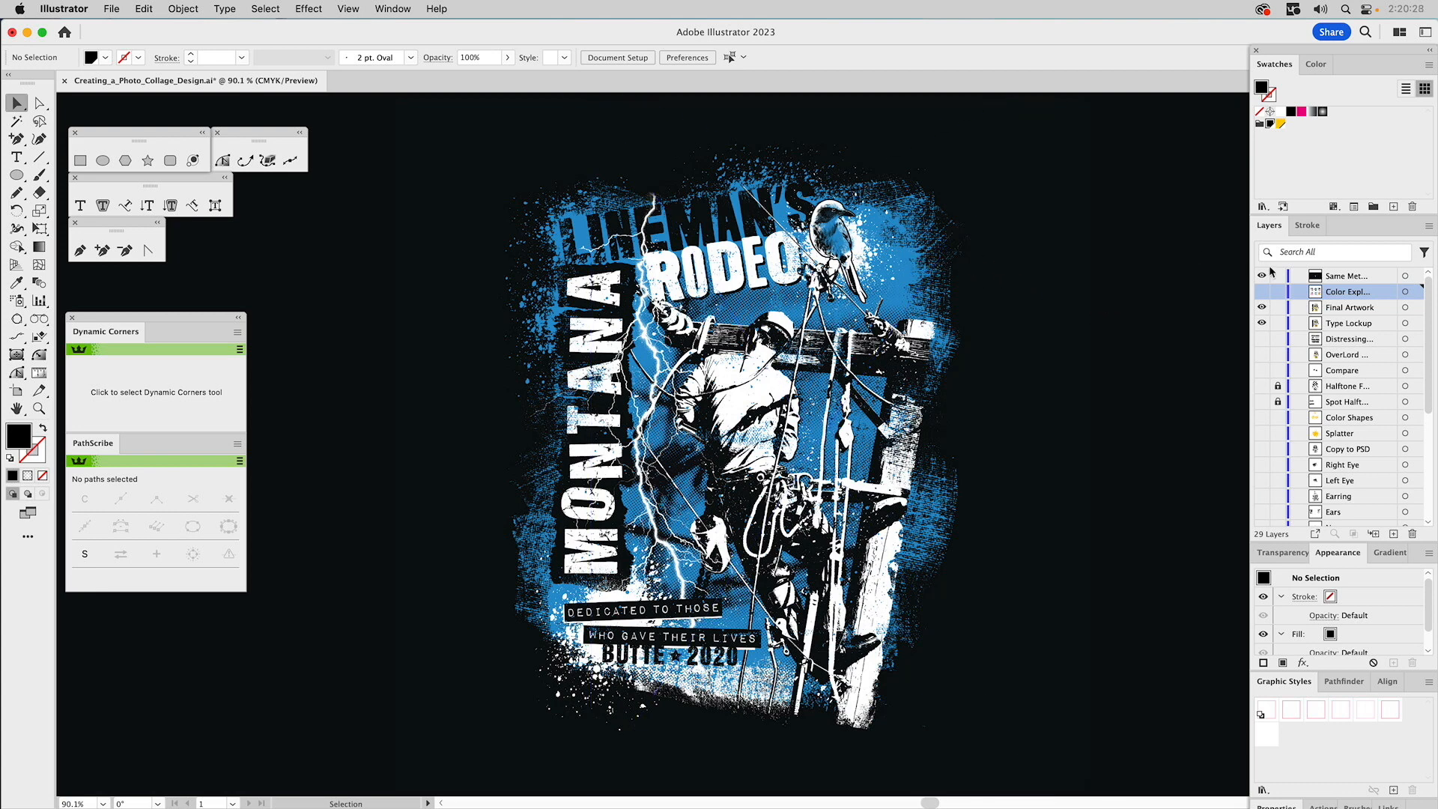
drag(1262, 308, 1265, 338)
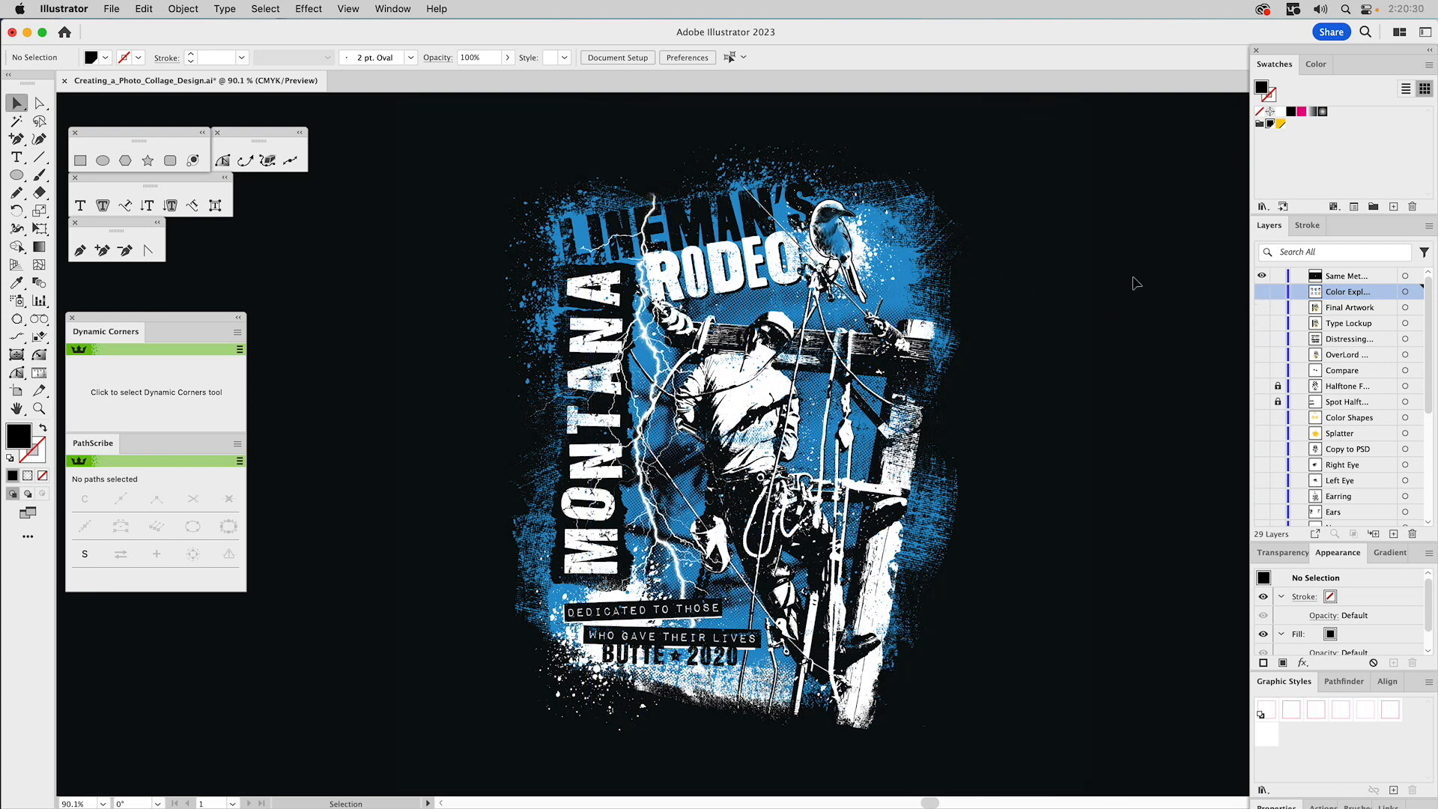